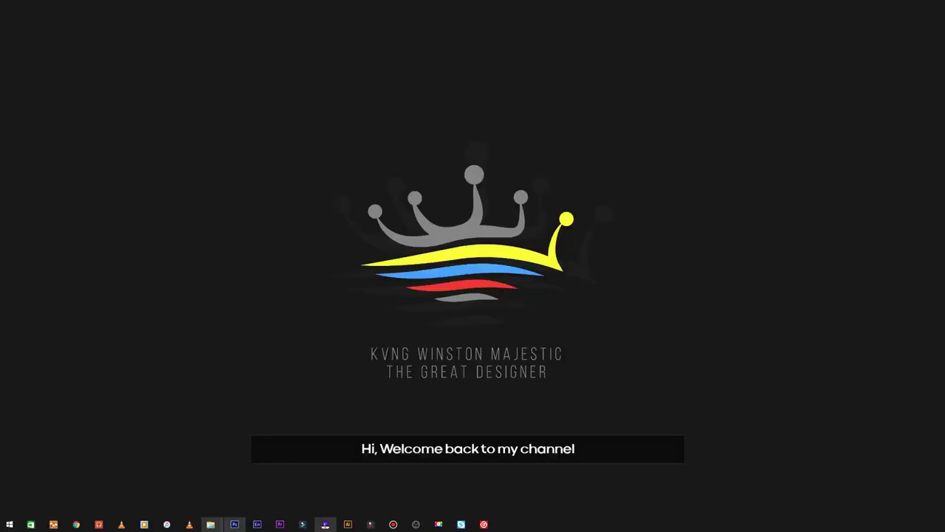
# Create a new 9 × 11 inch, 300 ppi document.
pyautogui.rightClick(390, 301)
pyautogui.press('Escape')
pyautogui.rightClick(427, 330)
pyautogui.press('Escape')
pyautogui.rightClick(752, 166)
pyautogui.press('Escape')
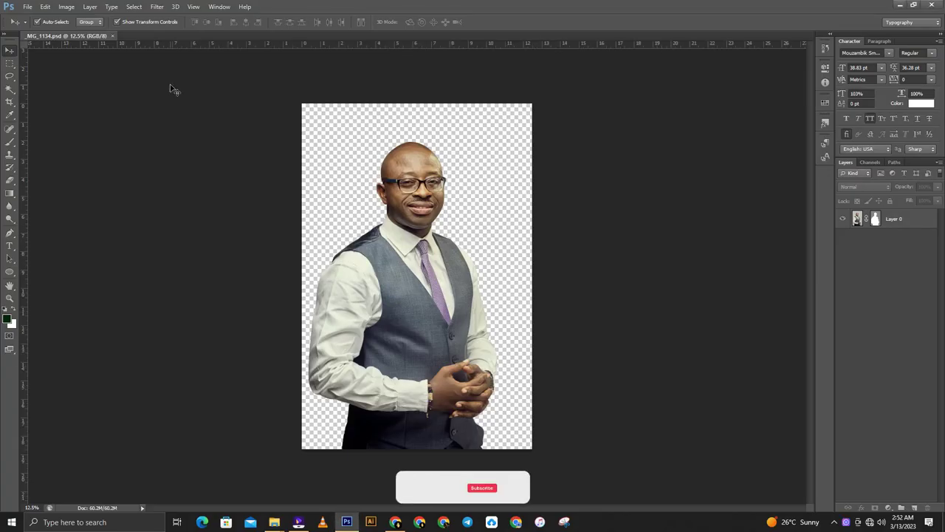
pyautogui.click(27, 7)
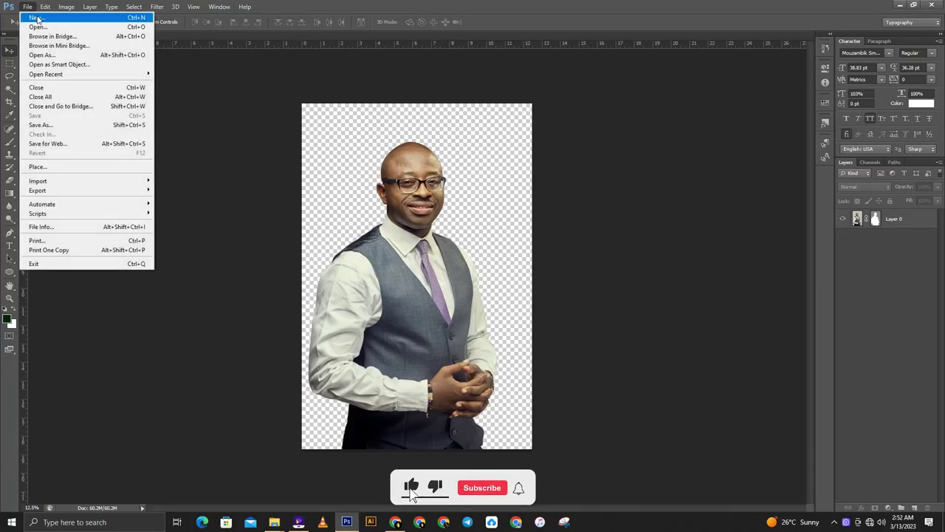
pyautogui.click(36, 17)
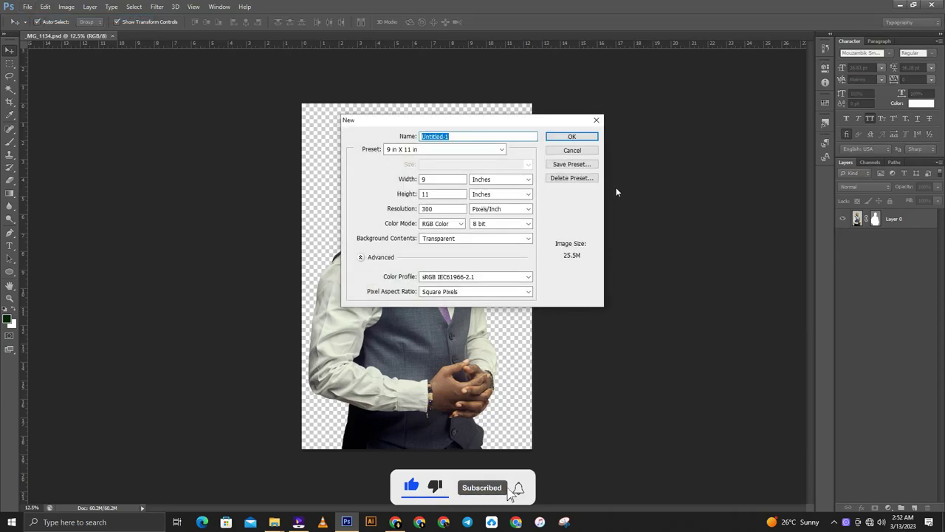
pyautogui.click(572, 136)
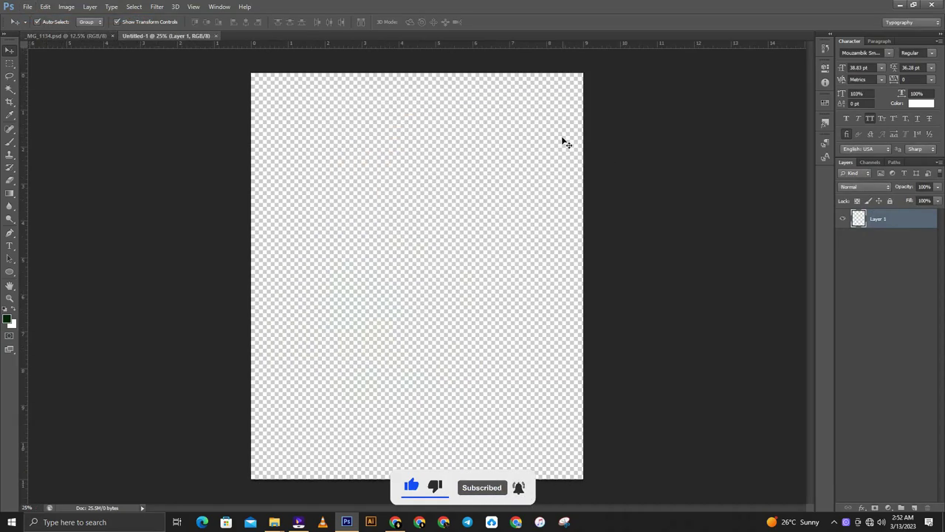
# Add a charcoal #282828 Solid Color fill layer, then return to the _MG_1134 portrait.
pyautogui.click(890, 508)
pyautogui.click(884, 292)
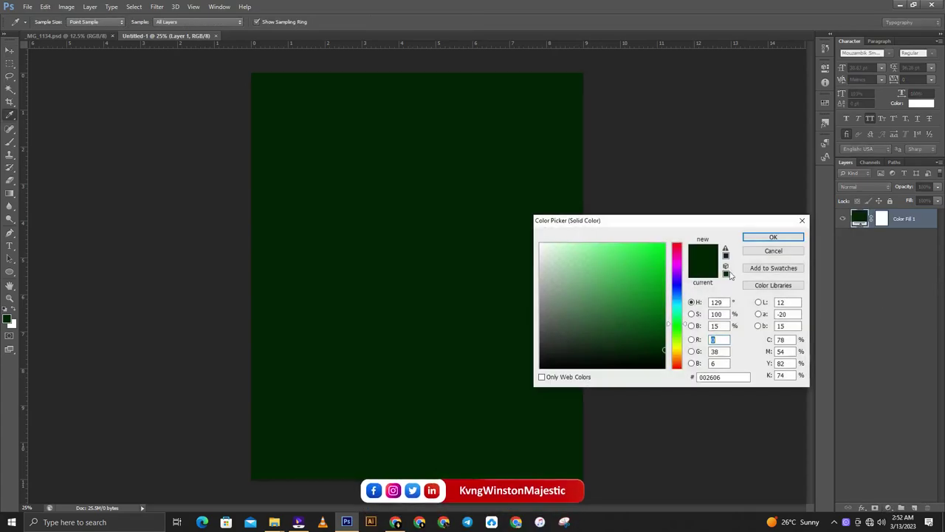
pyautogui.moveTo(561, 253)
pyautogui.mouseDown()
pyautogui.moveTo(533, 239)
pyautogui.moveTo(497, 268)
pyautogui.moveTo(490, 213)
pyautogui.moveTo(465, 327)
pyautogui.mouseUp()
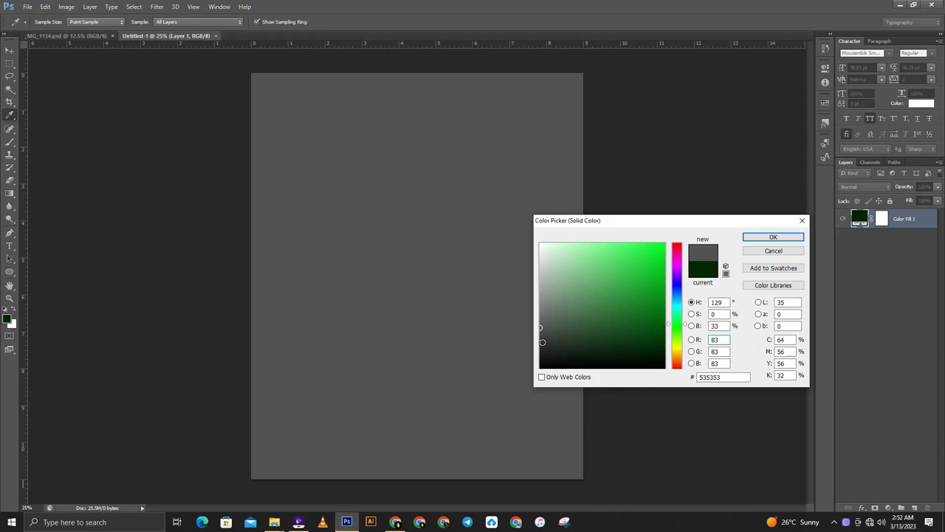
pyautogui.moveTo(542, 342)
pyautogui.mouseDown()
pyautogui.moveTo(524, 348)
pyautogui.moveTo(540, 348)
pyautogui.mouseUp()
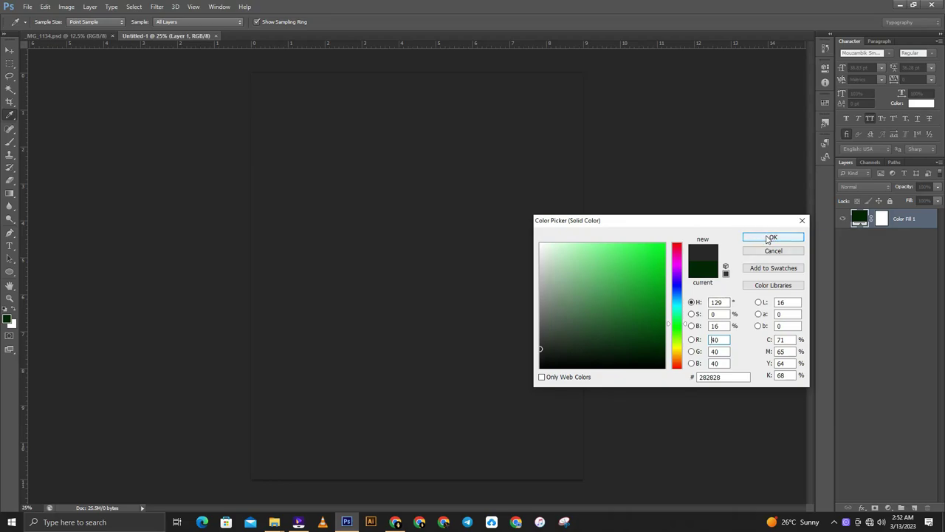
pyautogui.click(768, 238)
pyautogui.click(632, 205)
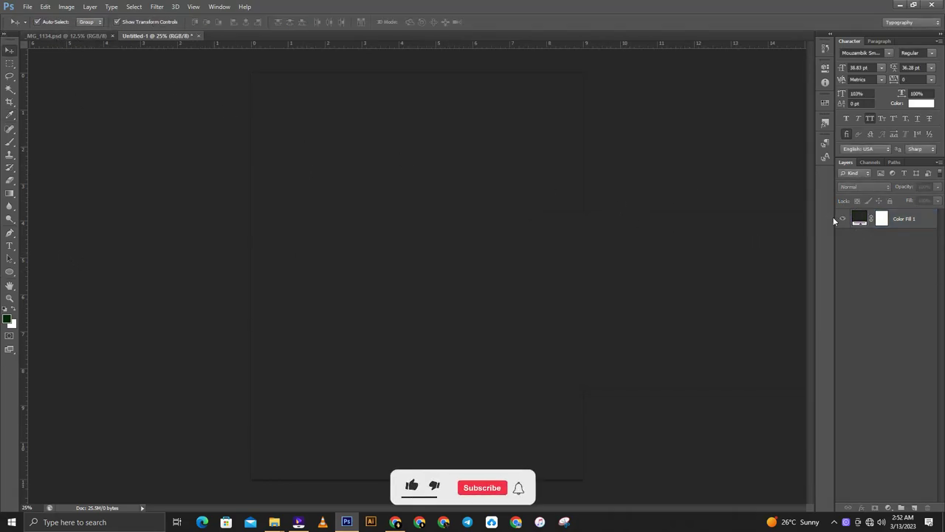
pyautogui.click(45, 36)
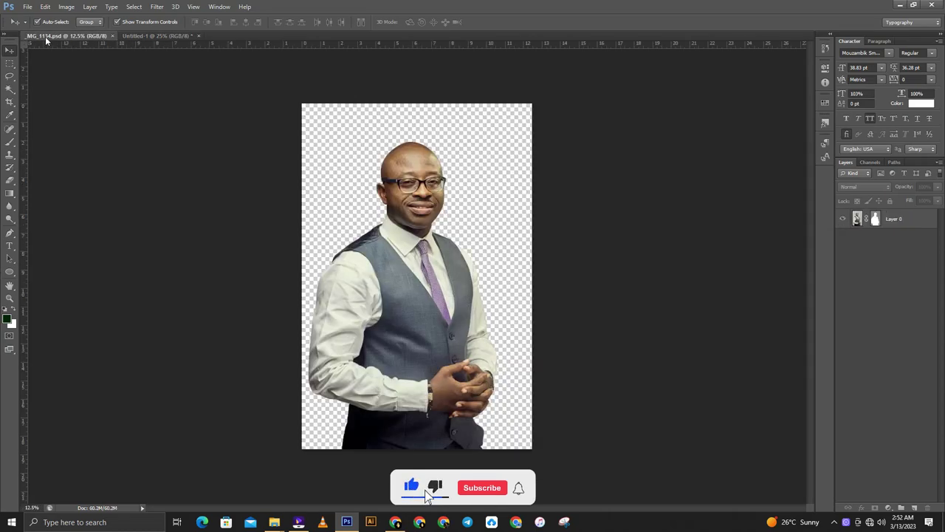
# Save Untitled-1 as poste929 PSD in the YouTube-Tutorials folder.
pyautogui.click(159, 36)
pyautogui.click(27, 7)
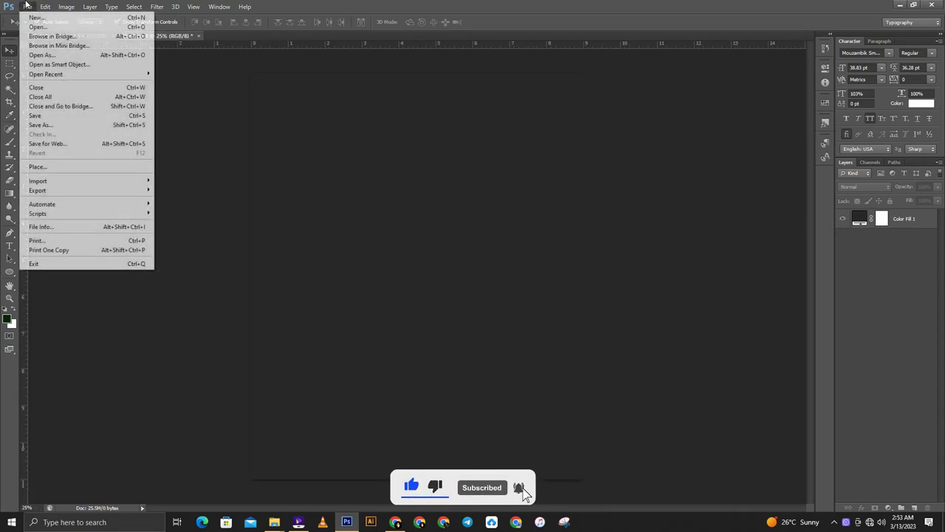
pyautogui.click(48, 116)
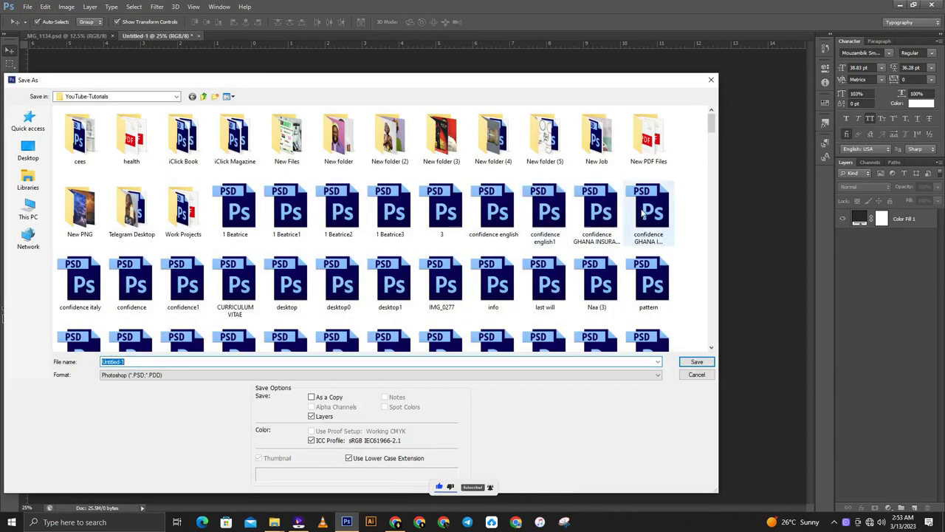
pyautogui.moveTo(713, 127)
pyautogui.mouseDown()
pyautogui.moveTo(728, 307)
pyautogui.moveTo(716, 336)
pyautogui.mouseUp()
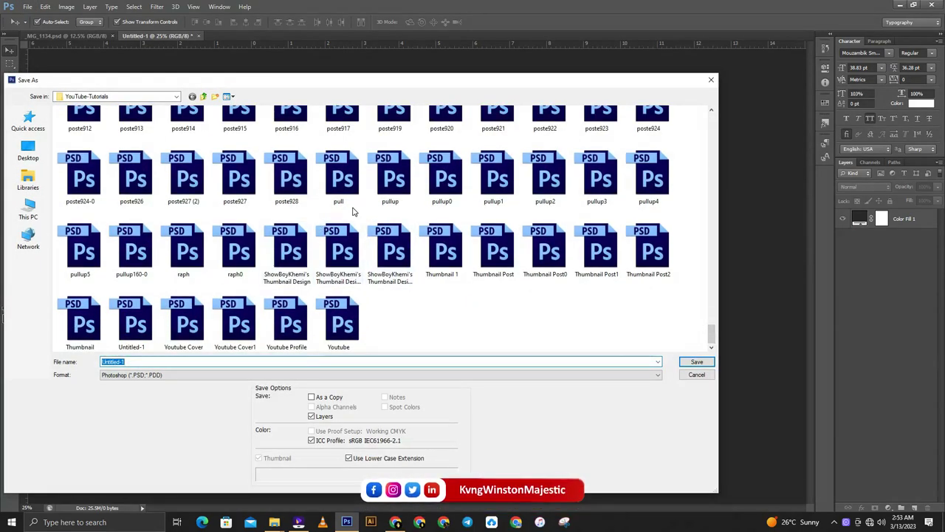
pyautogui.click(290, 179)
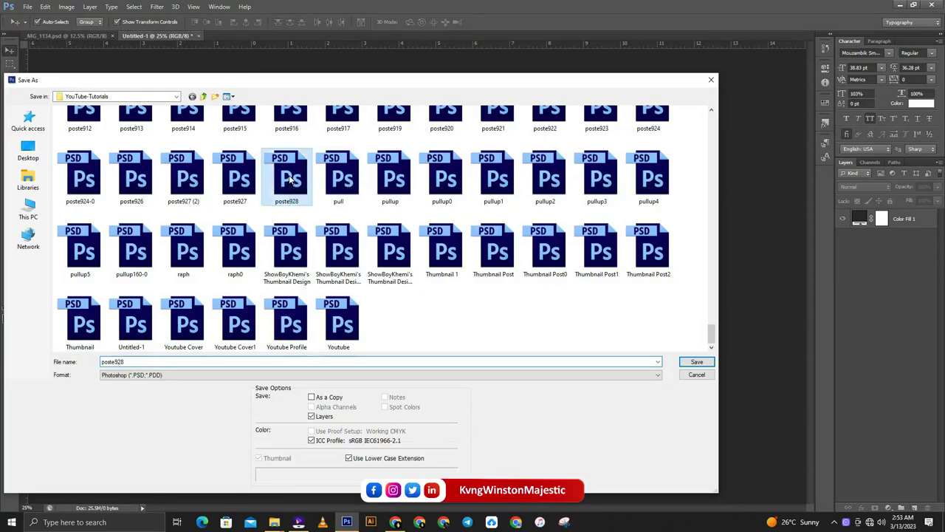
pyautogui.click(173, 361)
pyautogui.press('BackSpace')
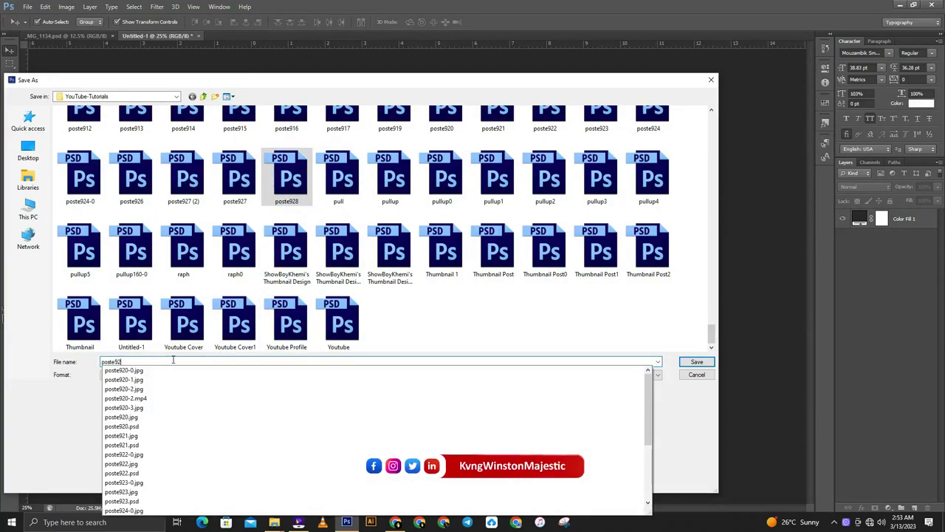
pyautogui.write('9')
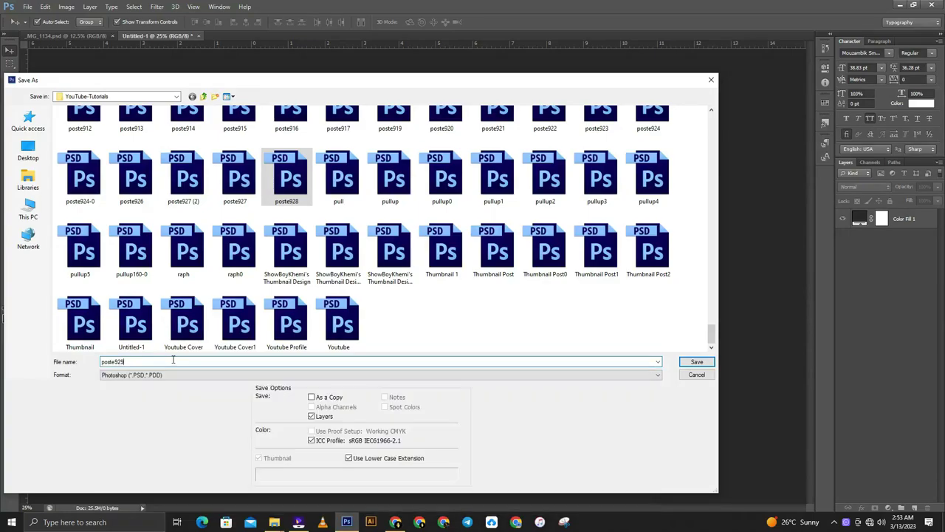
pyautogui.press('Return')
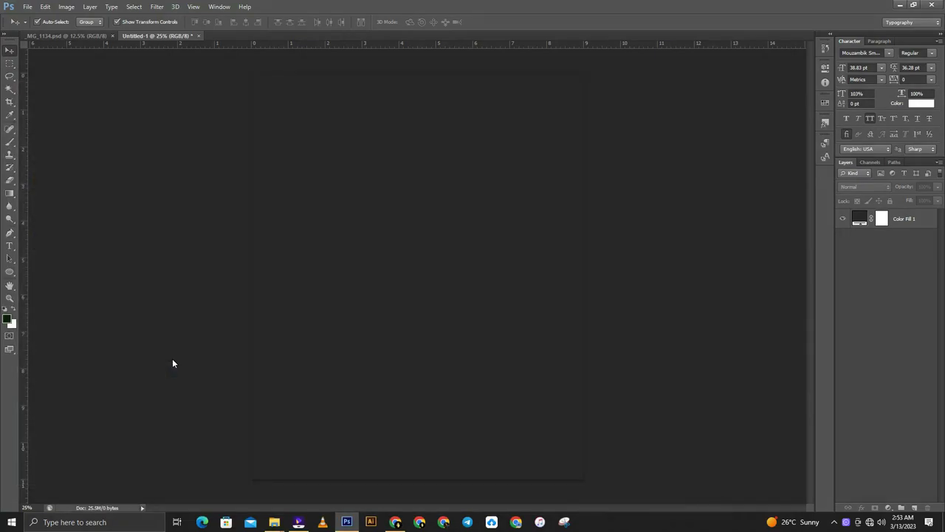
# Drag the portrait's Layer 0 from _MG_1134 into poste929 as Layer 1.
pyautogui.click(63, 33)
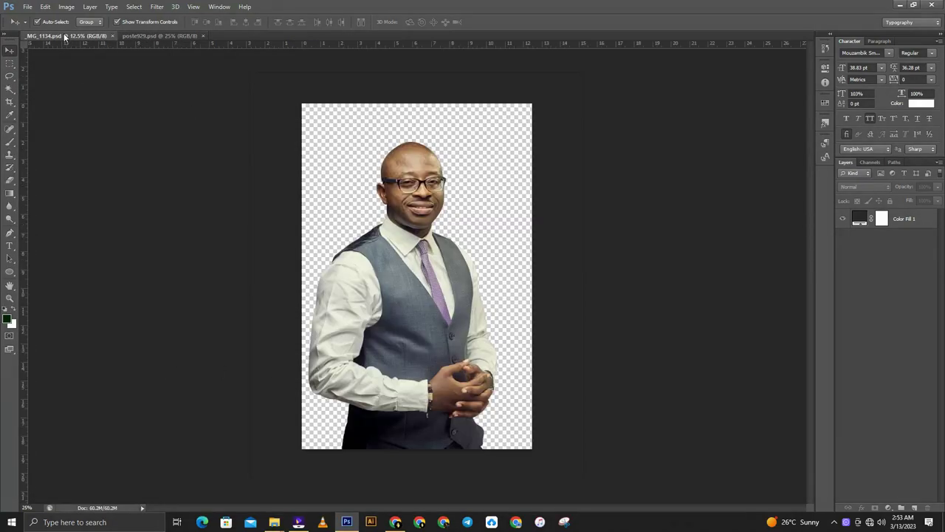
pyautogui.click(473, 261)
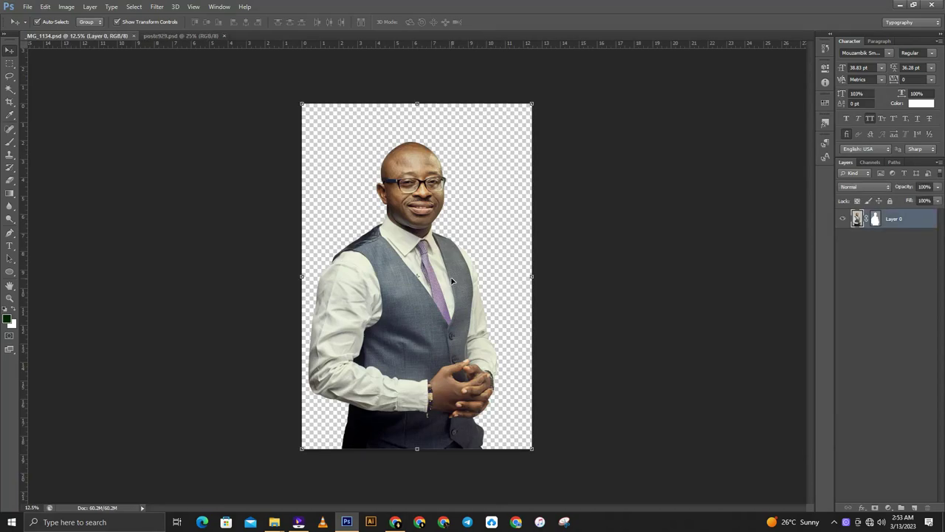
pyautogui.moveTo(452, 281); pyautogui.dragTo(194, 43)
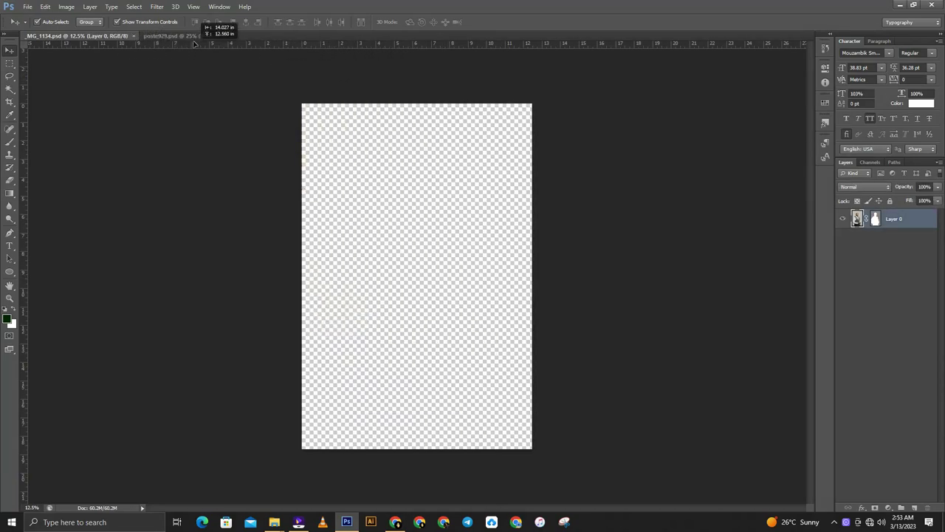
pyautogui.moveTo(194, 43)
pyautogui.mouseDown()
pyautogui.moveTo(415, 225)
pyautogui.moveTo(521, 219)
pyautogui.mouseUp()
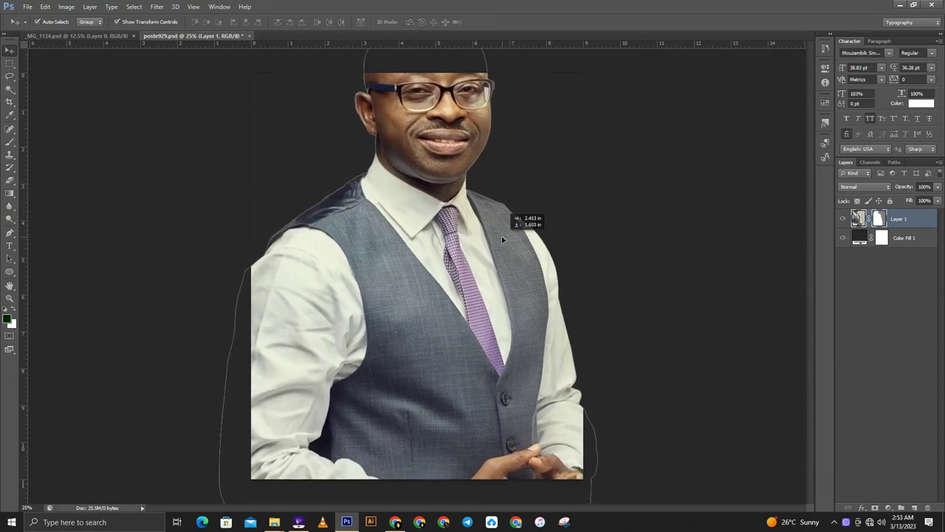
# Convert Layer 1 to a smart object, move it slightly down, and hide it.
pyautogui.rightClick(911, 229)
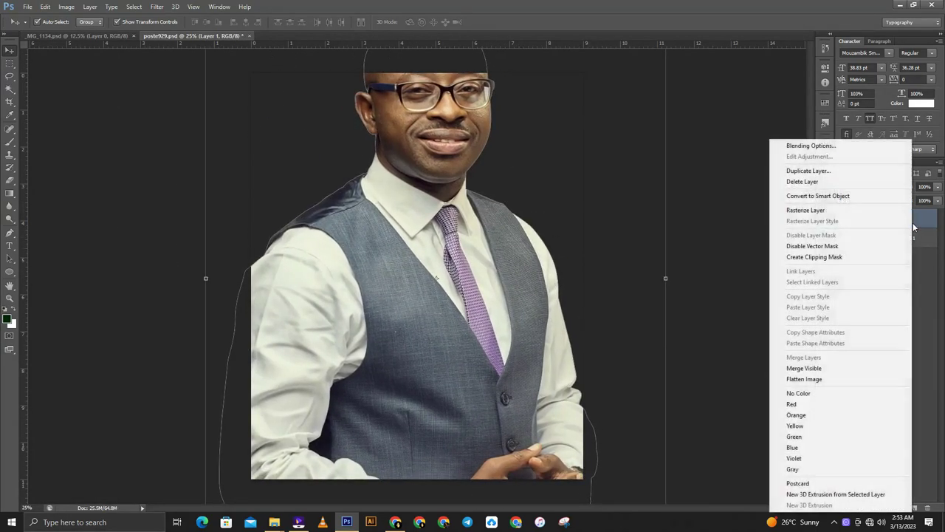
pyautogui.click(820, 196)
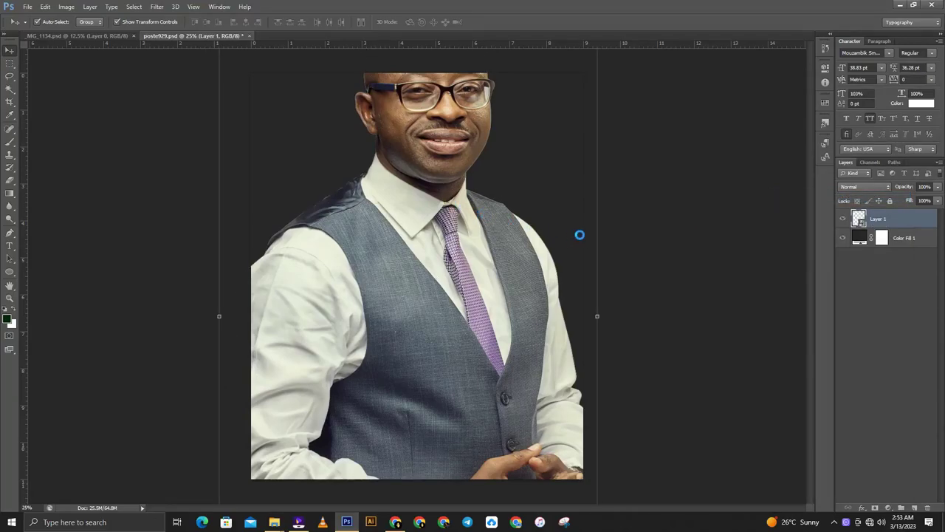
pyautogui.click(720, 221)
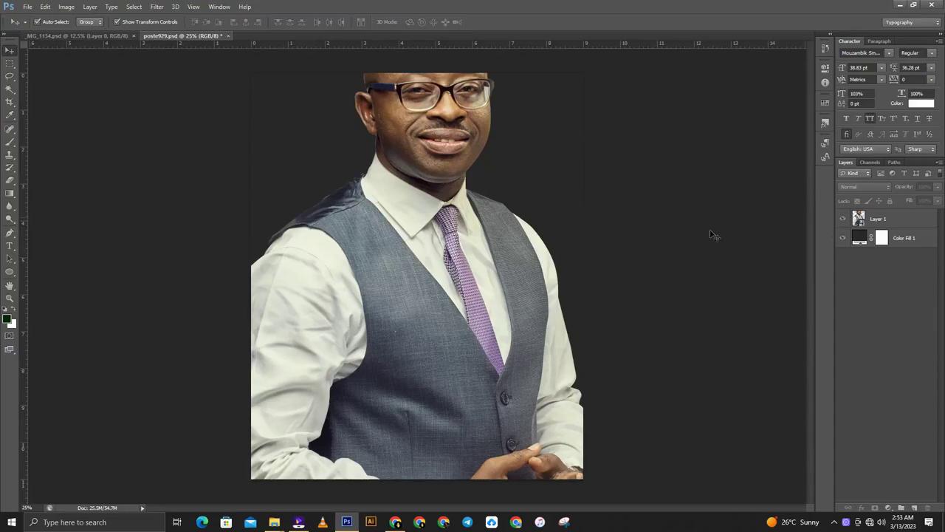
pyautogui.moveTo(405, 274); pyautogui.dragTo(422, 291)
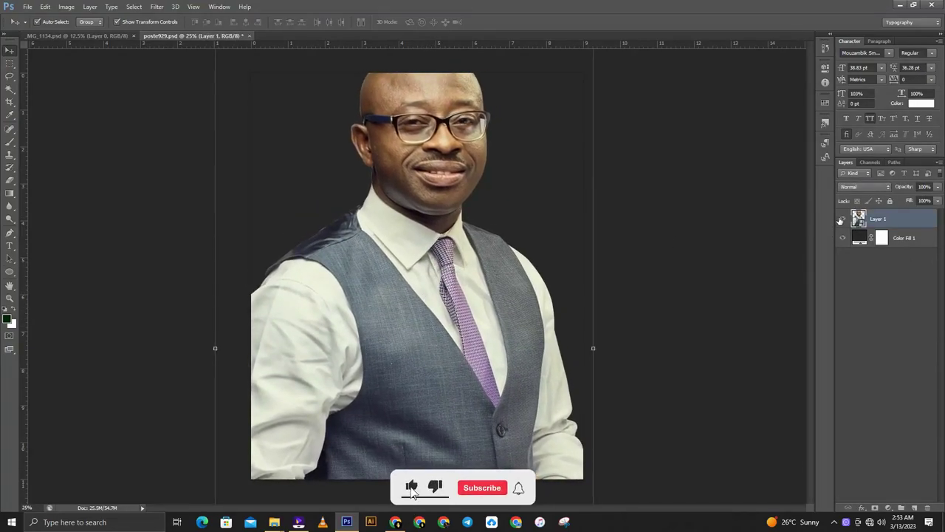
pyautogui.click(842, 219)
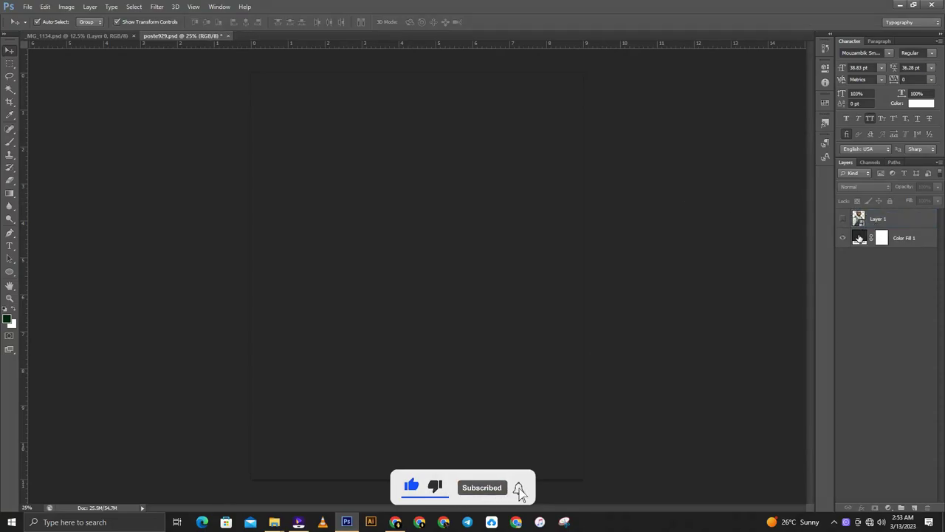
# Recolour the Color Fill 1 background from charcoal to deep maroon #360000.
pyautogui.doubleClick(859, 237)
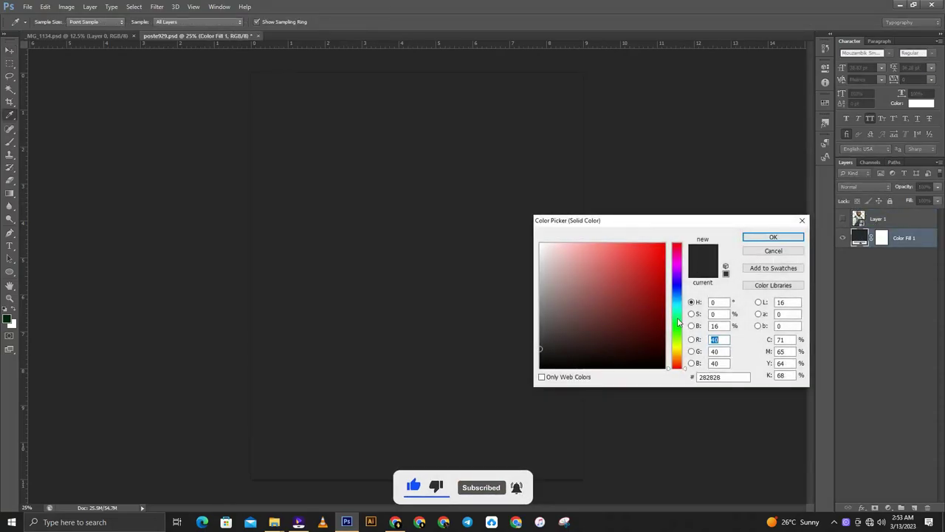
pyautogui.click(663, 329)
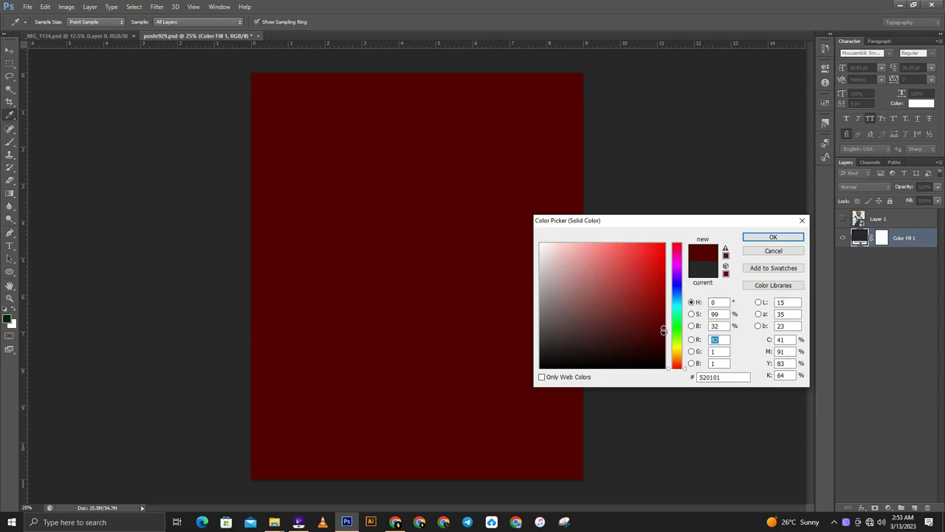
pyautogui.moveTo(663, 329); pyautogui.dragTo(663, 341)
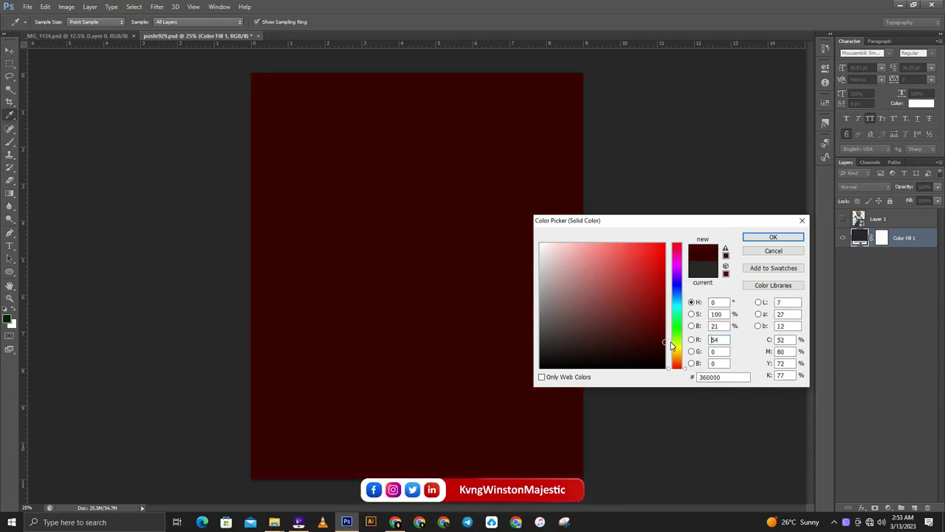
pyautogui.click(768, 237)
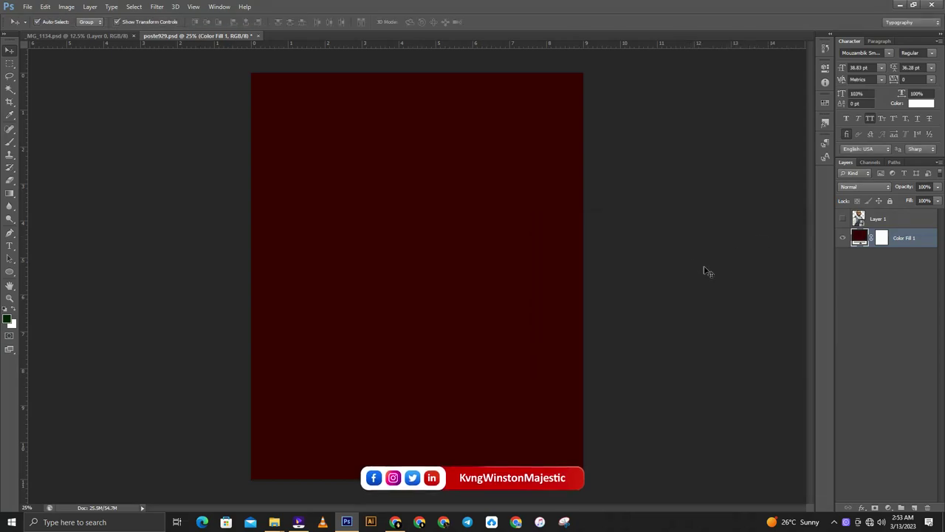
pyautogui.click(10, 320)
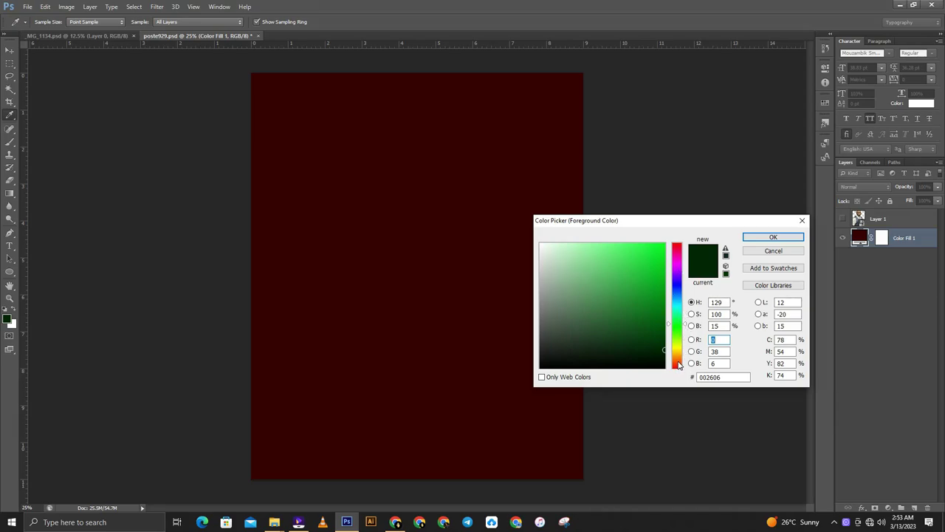
# Set the foreground colour to bright red #cb1901.
pyautogui.write('38')
pyautogui.press('Tab')
pyautogui.write('13')
pyautogui.press('Tab')
pyautogui.write('0')
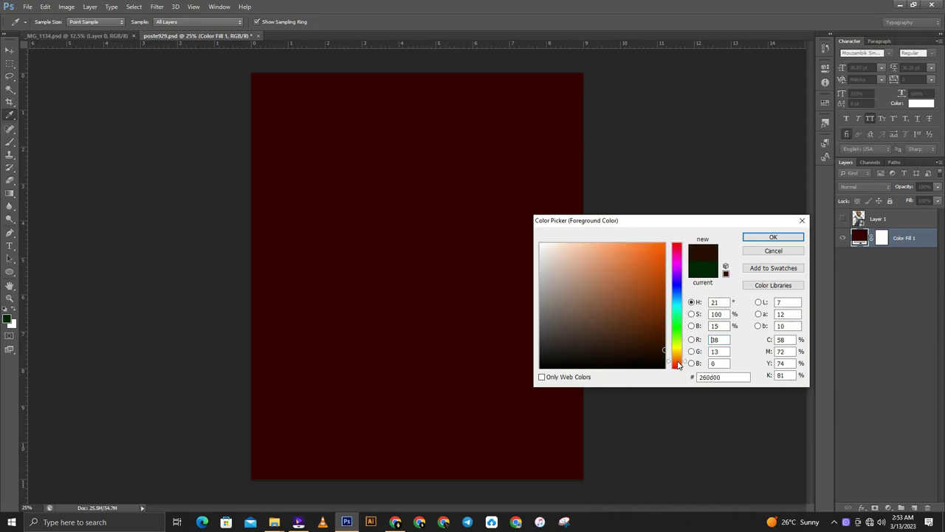
pyautogui.moveTo(677, 365); pyautogui.dragTo(680, 370)
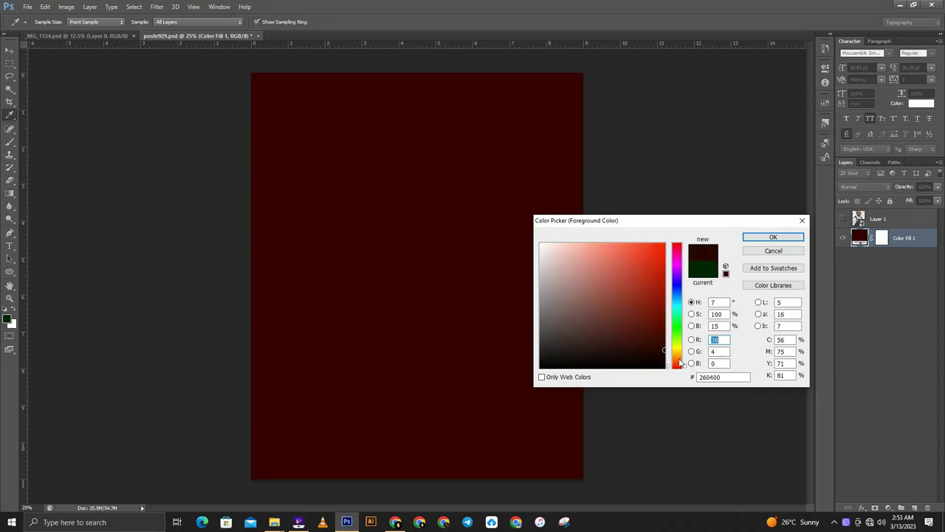
pyautogui.click(664, 268)
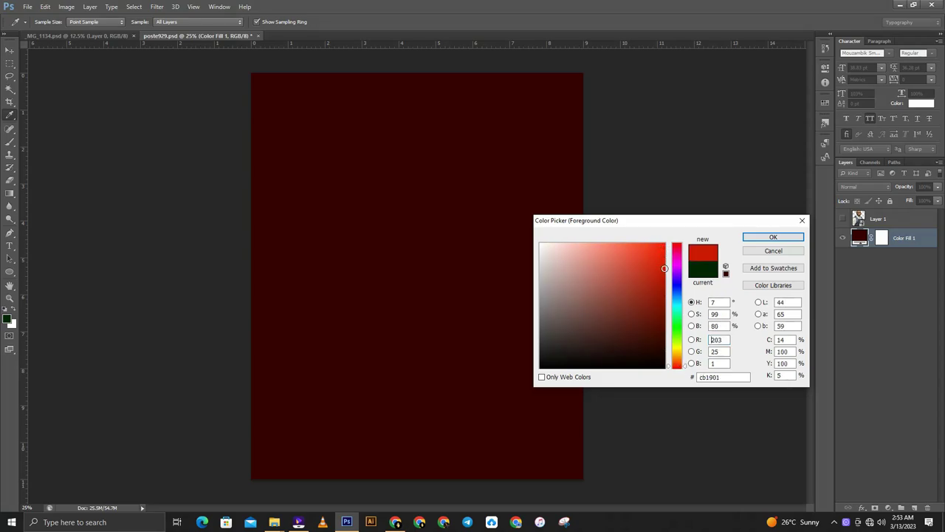
pyautogui.click(784, 238)
# On new Layer 2, paint a 2000 px soft red glow at the canvas centre, then add Layer 3.
pyautogui.click(8, 144)
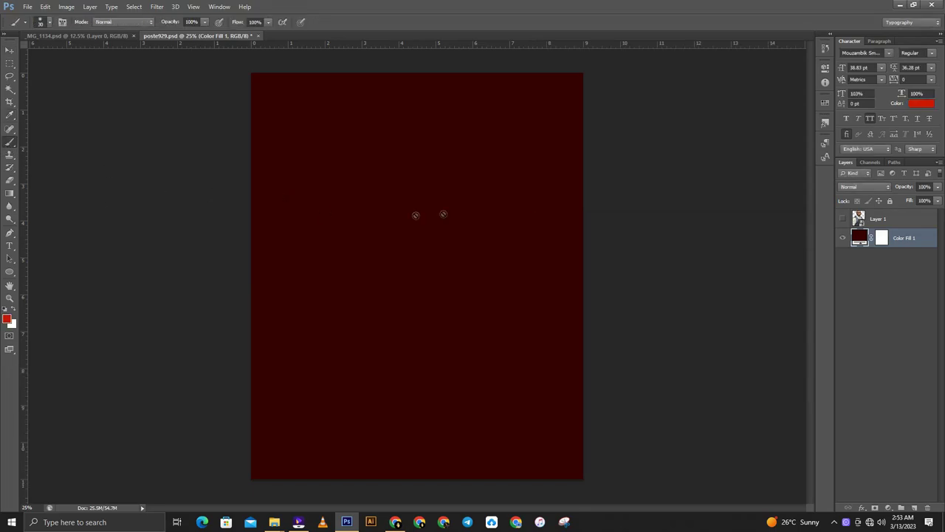
pyautogui.rightClick(433, 257)
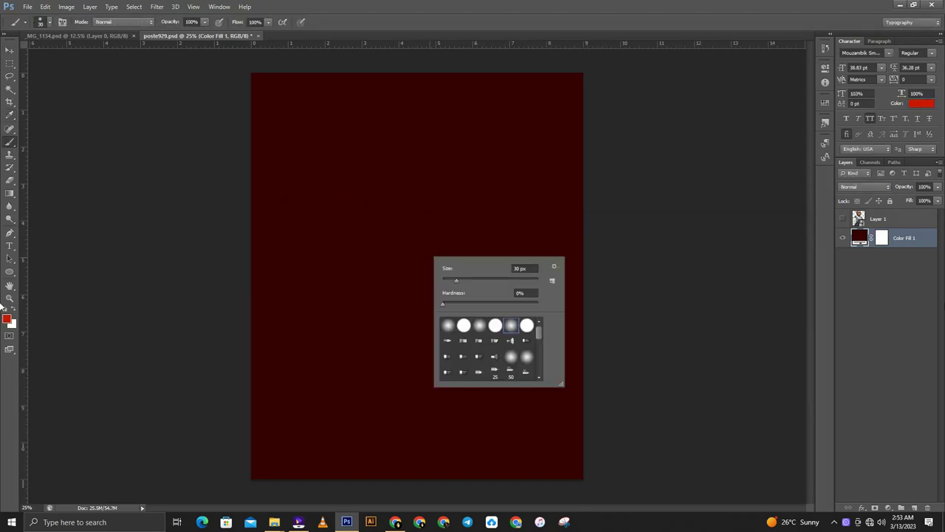
pyautogui.click(915, 507)
pyautogui.rightClick(430, 287)
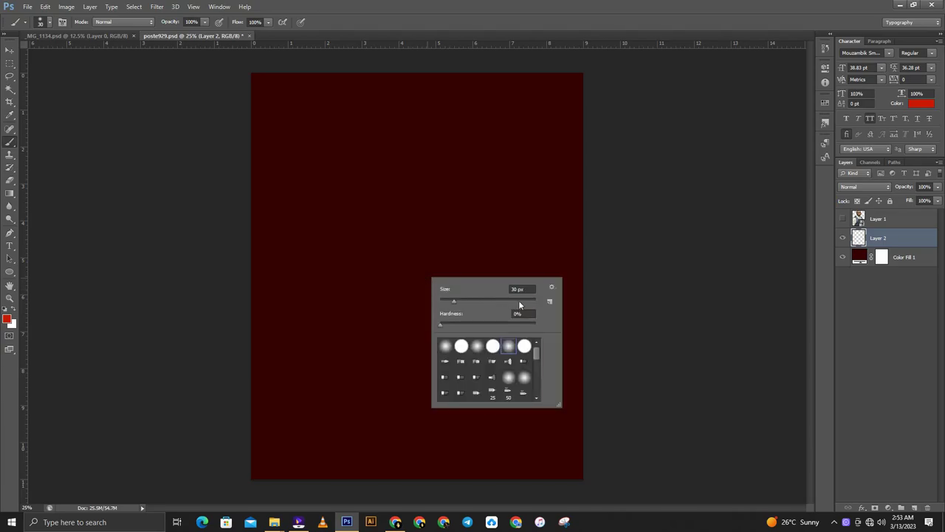
pyautogui.moveTo(531, 306); pyautogui.dragTo(535, 300)
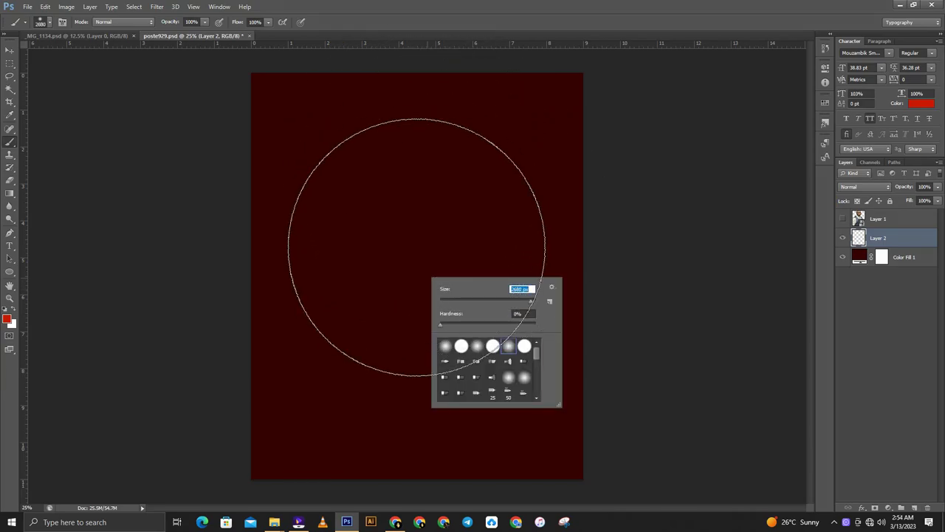
pyautogui.press('Return')
pyautogui.click(422, 247)
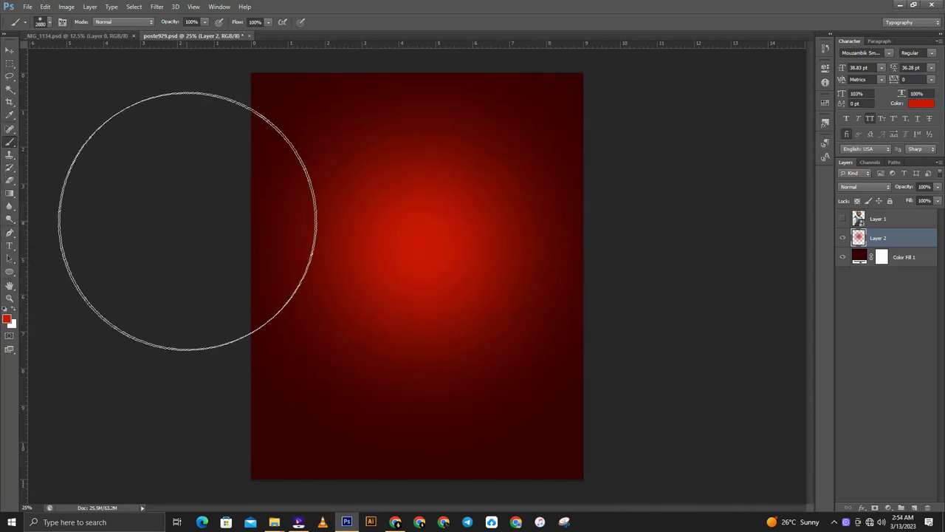
pyautogui.click(12, 57)
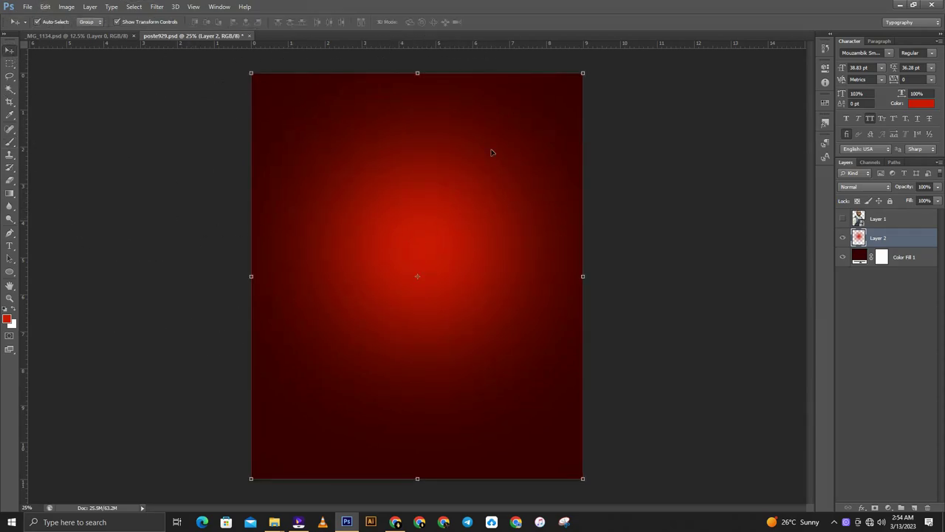
pyautogui.click(914, 508)
# Set the foreground painting colour to pale yellow #ffe897 in the Color Picker.
pyautogui.click(9, 319)
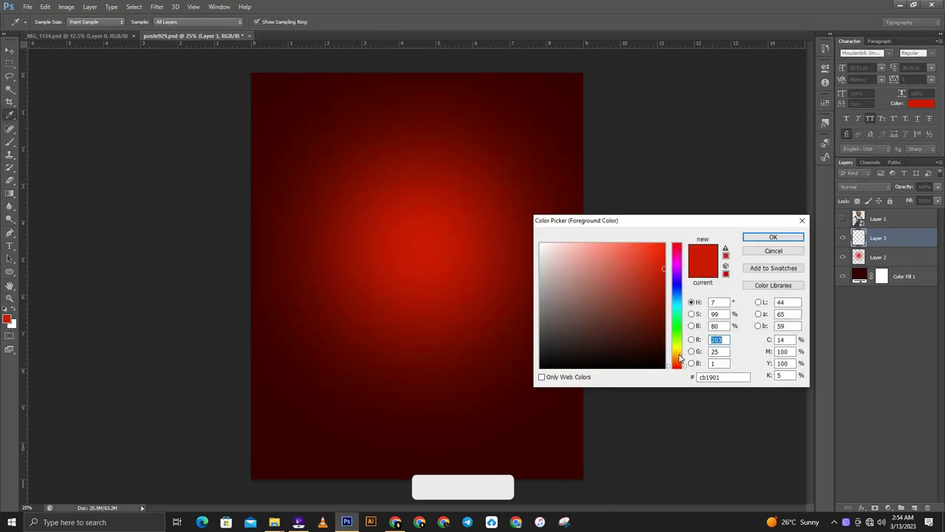
pyautogui.click(674, 349)
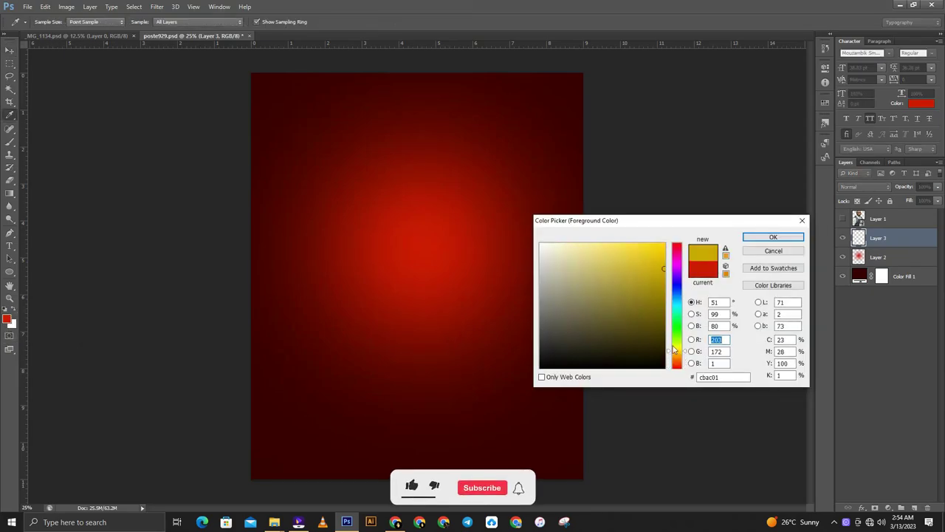
pyautogui.click(615, 239)
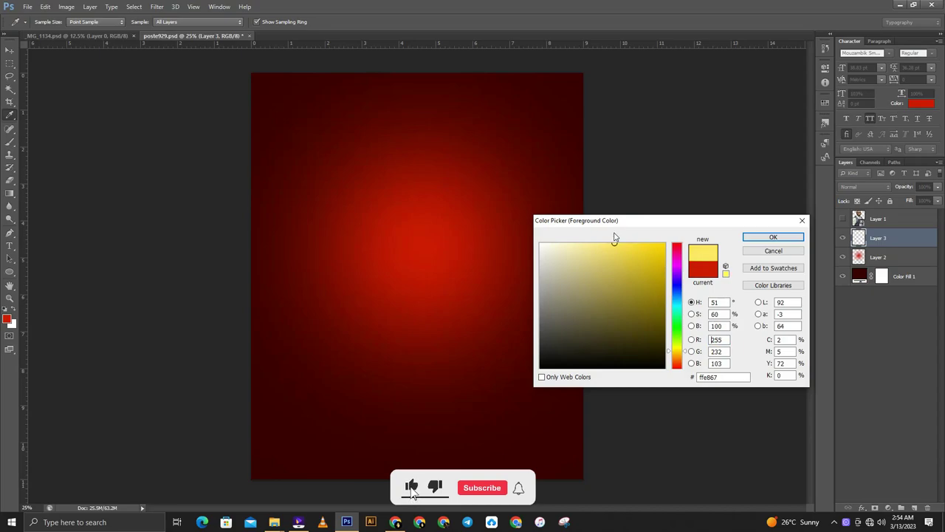
pyautogui.click(678, 354)
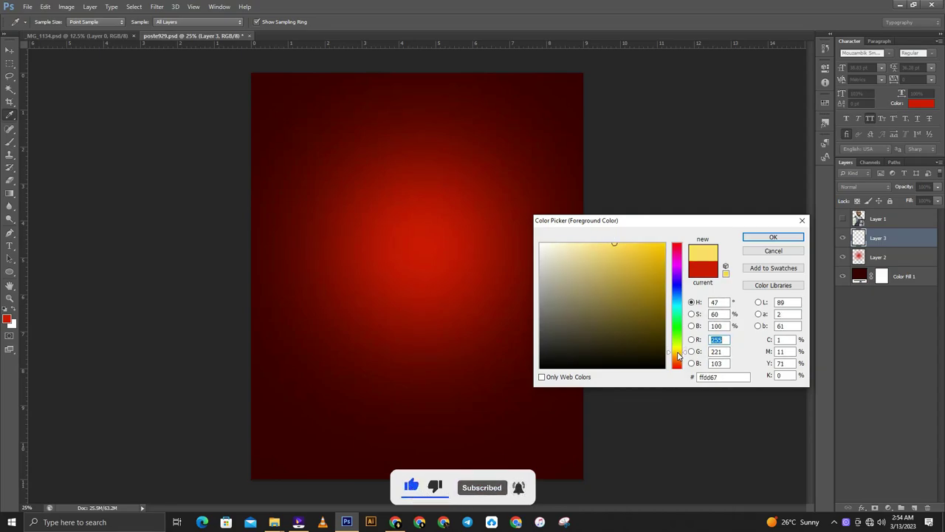
pyautogui.moveTo(590, 243); pyautogui.dragTo(591, 234)
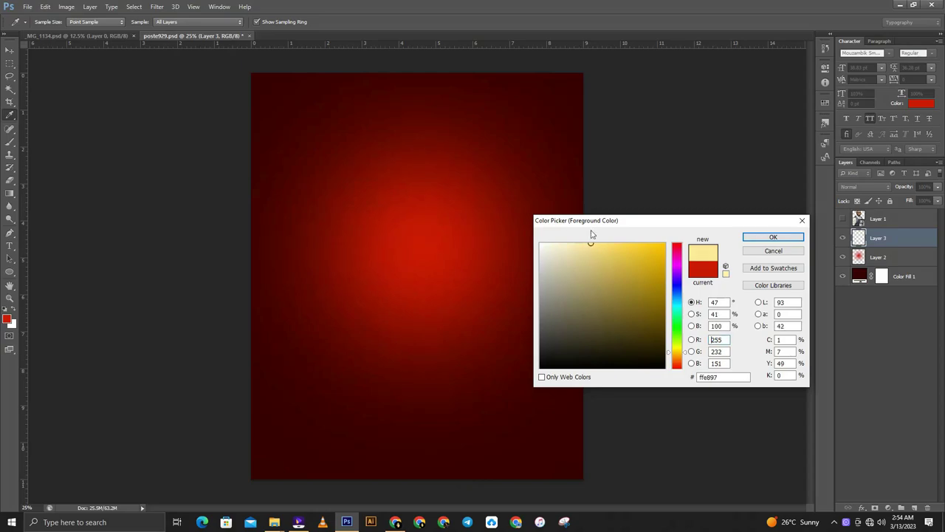
pyautogui.click(763, 238)
pyautogui.press('v')
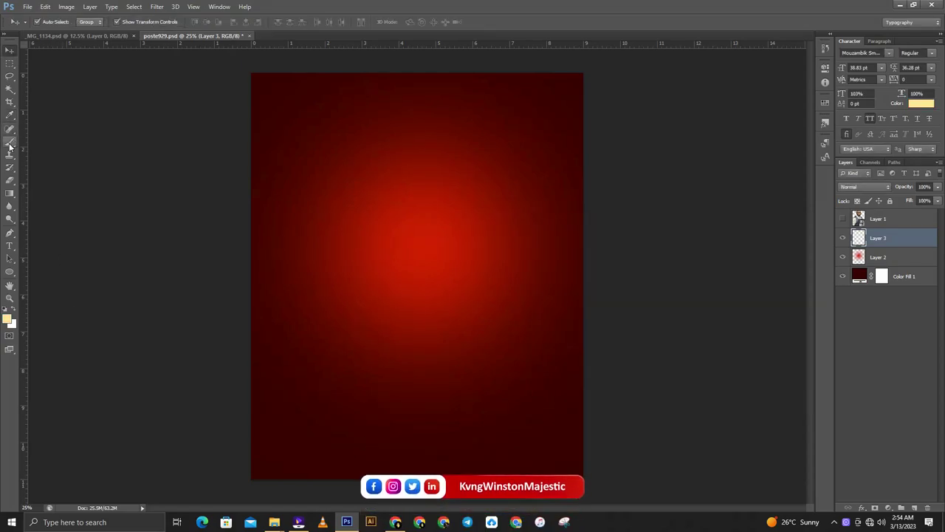
pyautogui.click(10, 146)
# Dab soft pale-yellow glow across the top of Layer 3, undoing the upper-left and middle dabs.
pyautogui.click(417, 199)
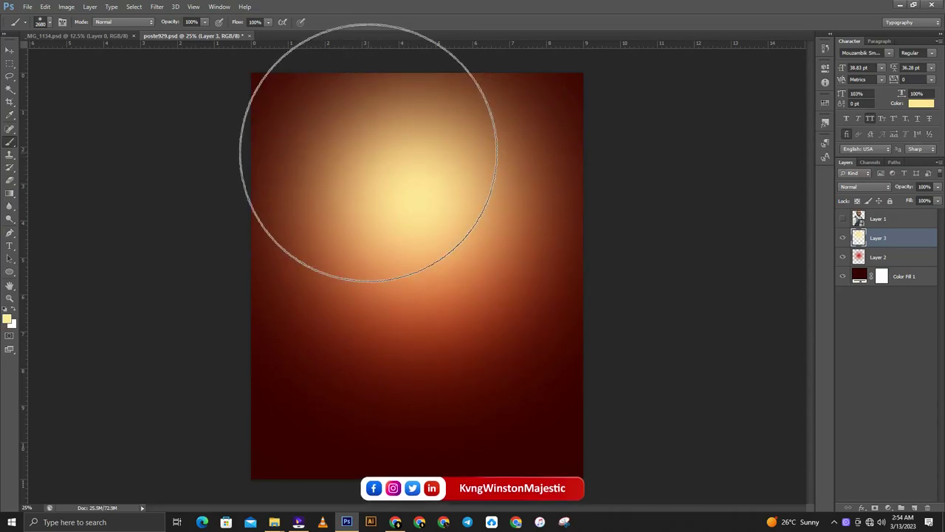
pyautogui.click(368, 153)
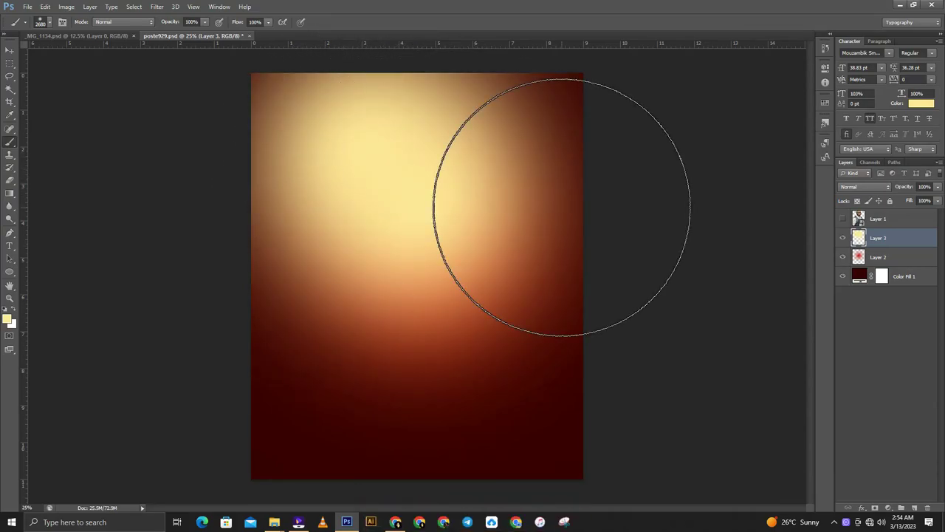
pyautogui.hotkey('ctrl', 'z')
pyautogui.click(445, 179)
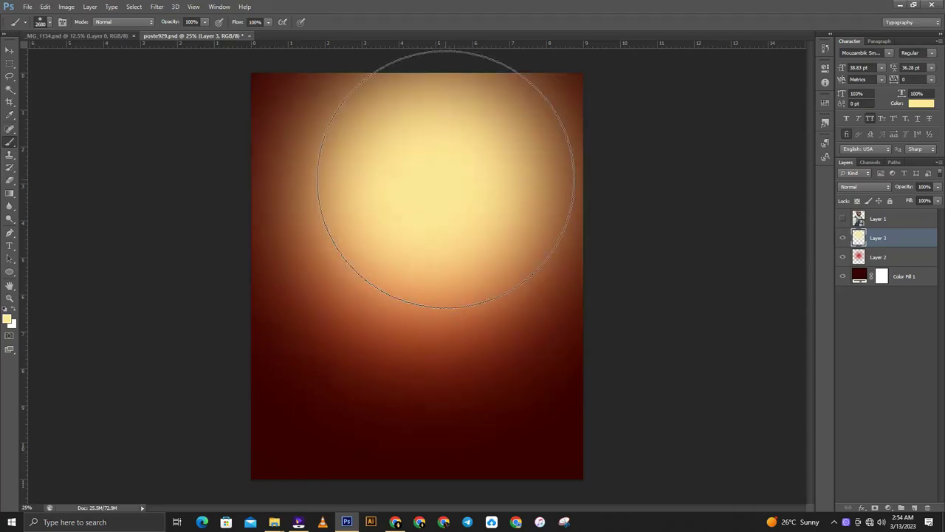
pyautogui.click(399, 199)
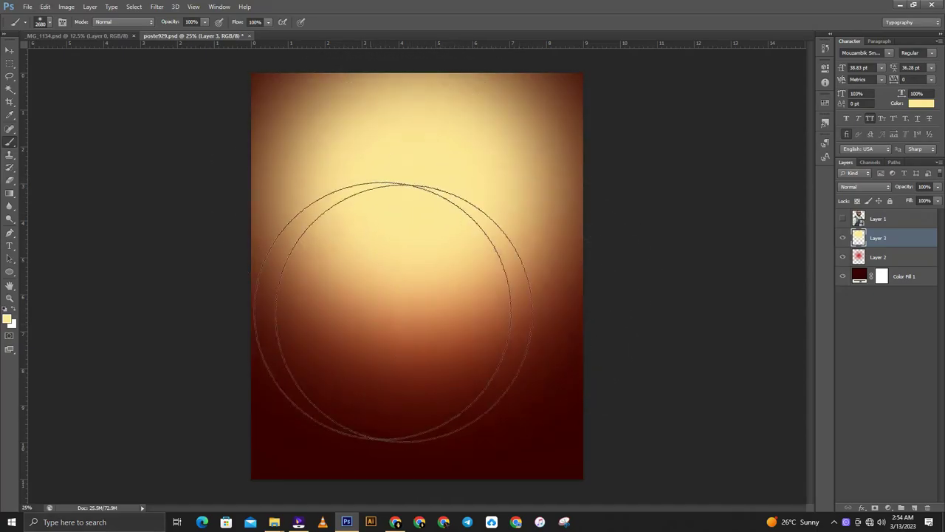
pyautogui.click(422, 281)
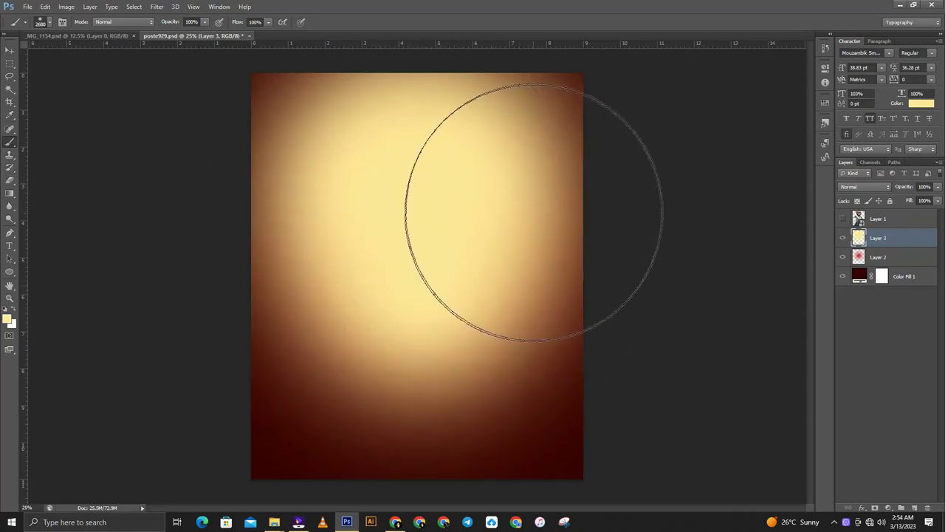
pyautogui.hotkey('ctrl', 'z')
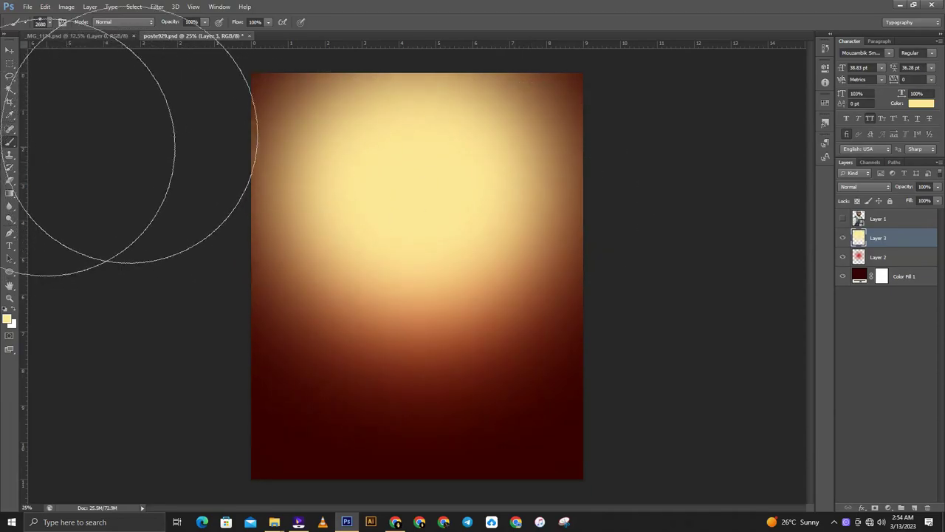
pyautogui.press('v')
pyautogui.click(684, 217)
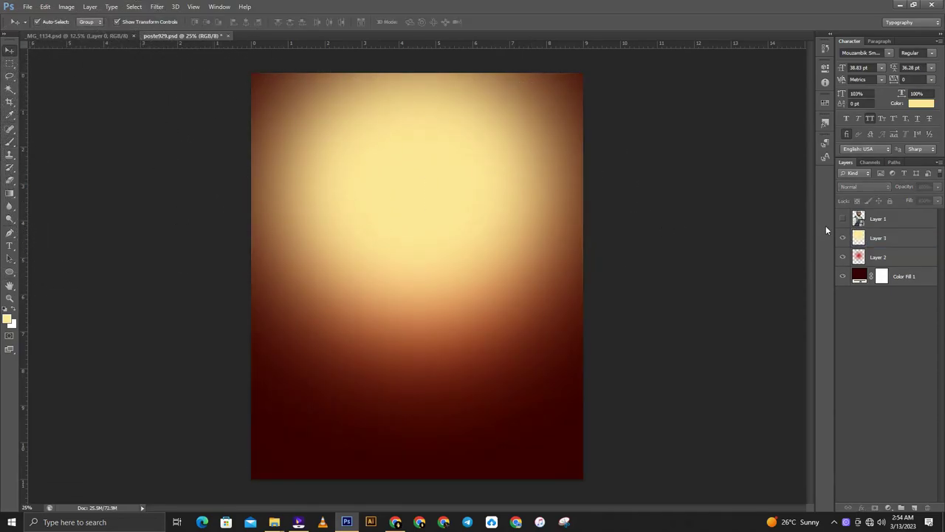
# Show the portrait layer and add a Curves adjustment clipped to it.
pyautogui.click(843, 219)
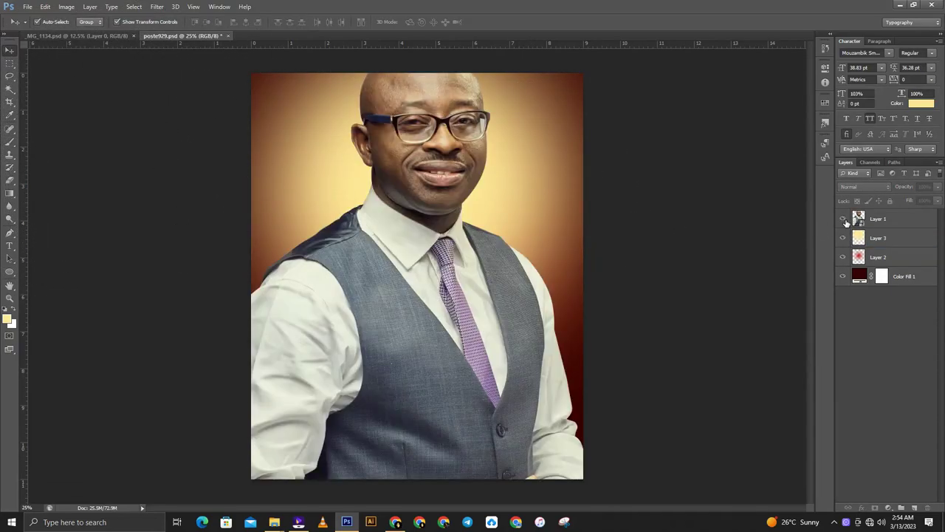
pyautogui.click(366, 266)
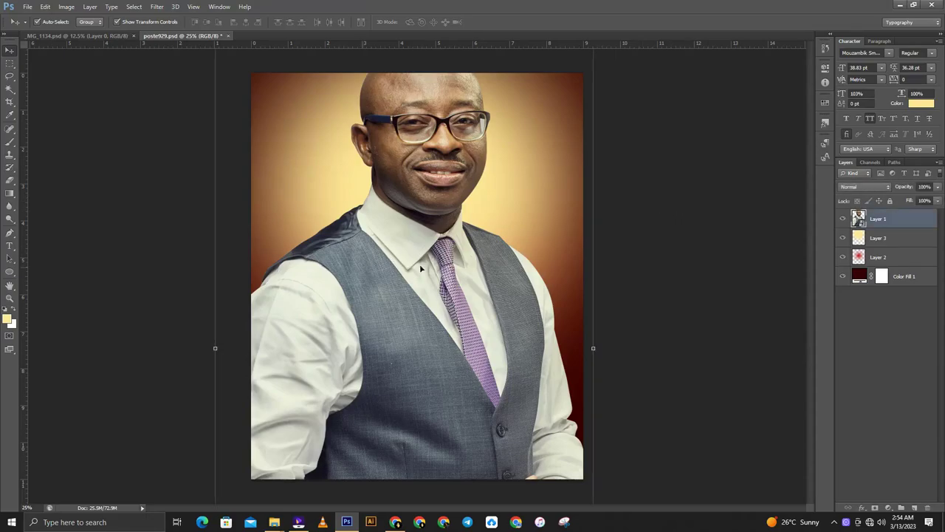
pyautogui.click(887, 509)
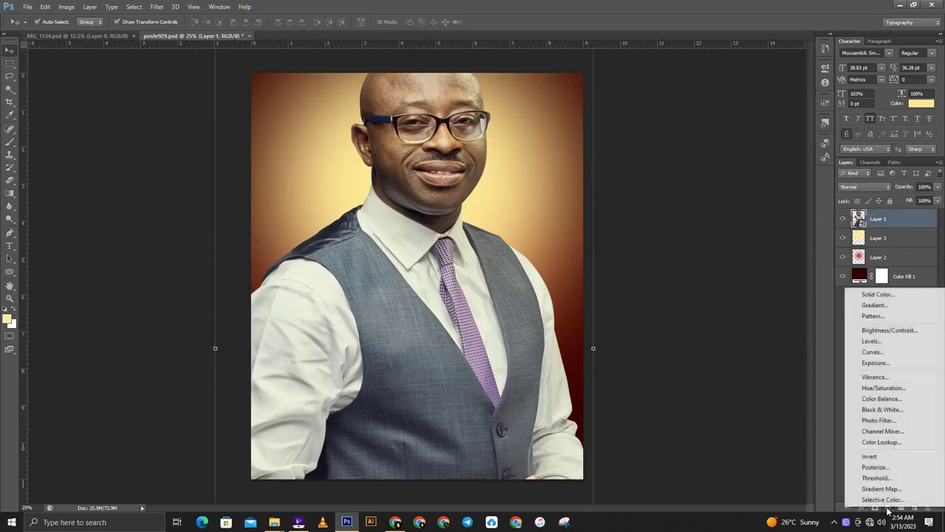
pyautogui.click(874, 352)
pyautogui.rightClick(908, 219)
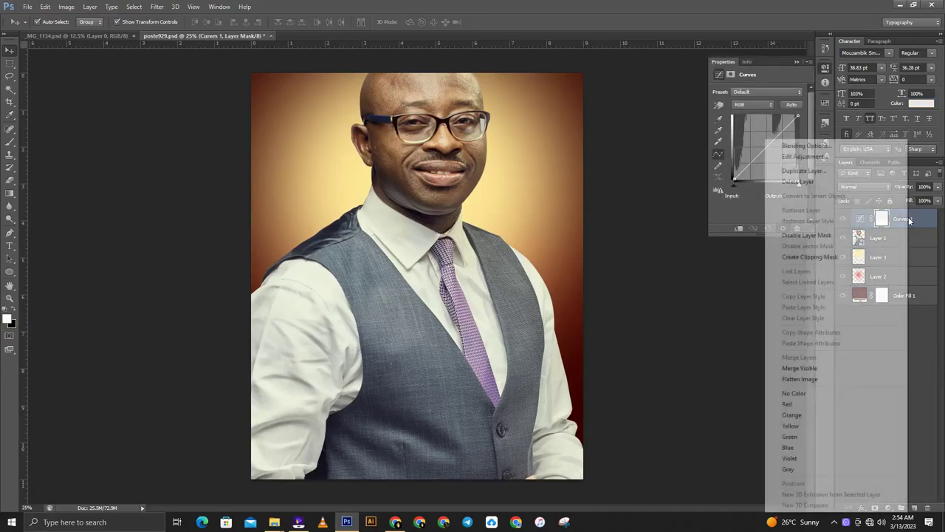
pyautogui.click(810, 257)
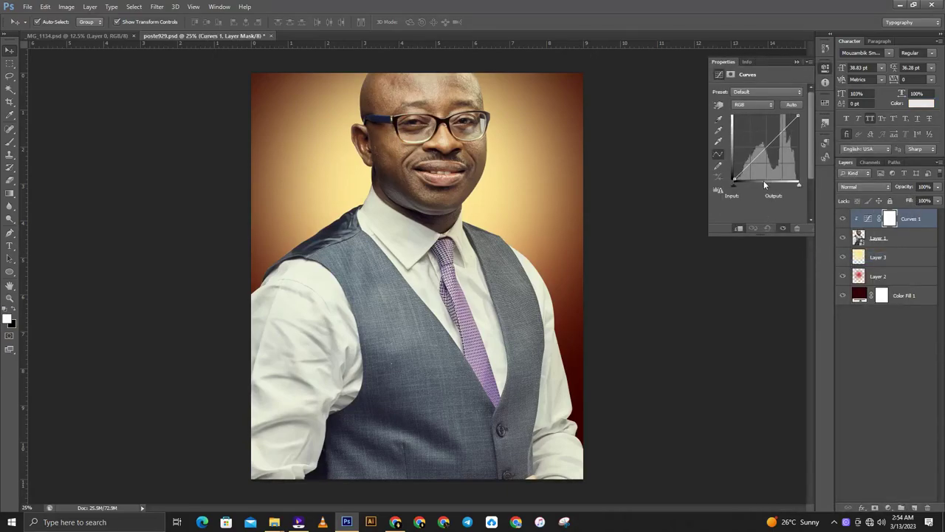
# Shape an S-curve in Curves 1 to deepen shadows and brighten highlights.
pyautogui.moveTo(738, 172); pyautogui.dragTo(742, 177)
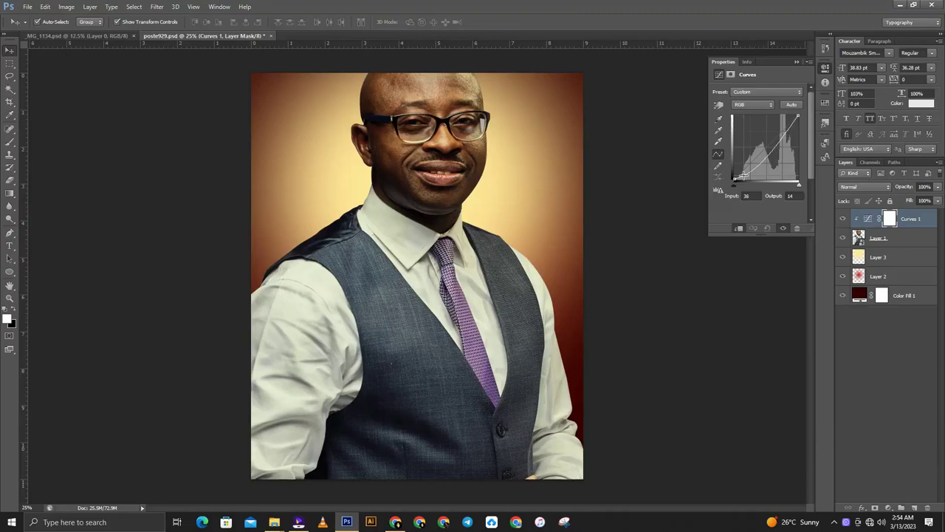
pyautogui.moveTo(779, 138); pyautogui.dragTo(779, 130)
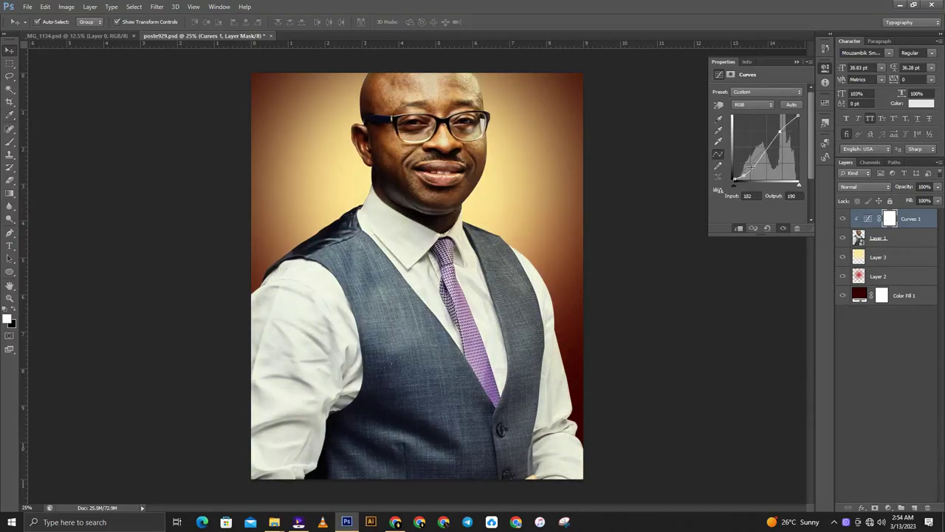
pyautogui.moveTo(744, 175); pyautogui.dragTo(746, 172)
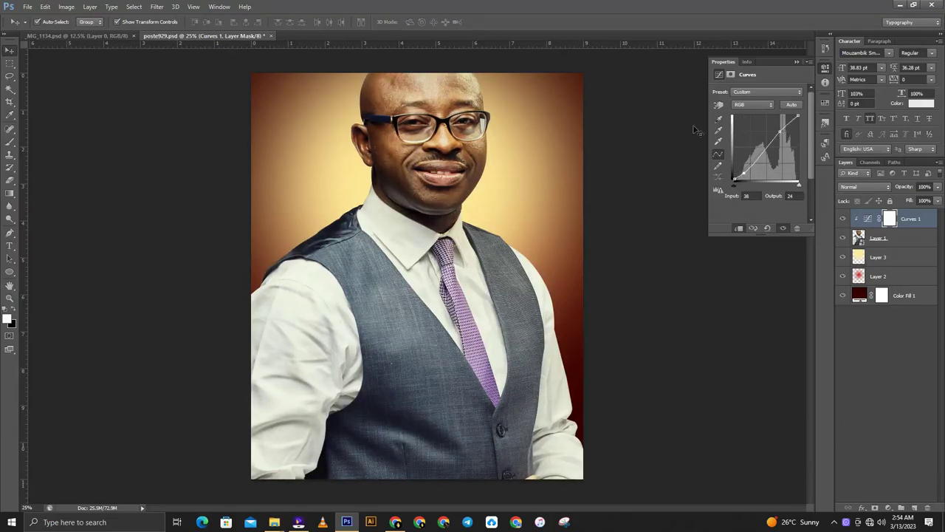
pyautogui.moveTo(778, 132); pyautogui.dragTo(779, 130)
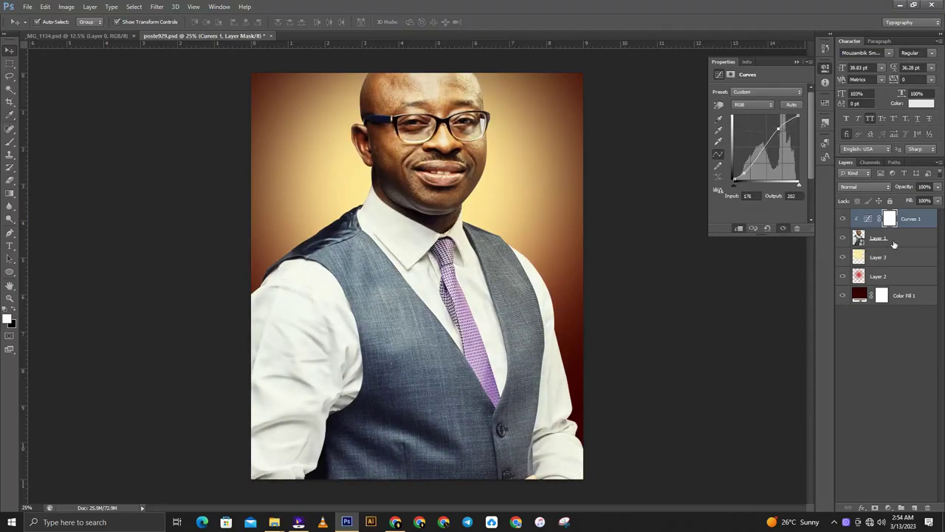
pyautogui.click(894, 245)
pyautogui.click(888, 508)
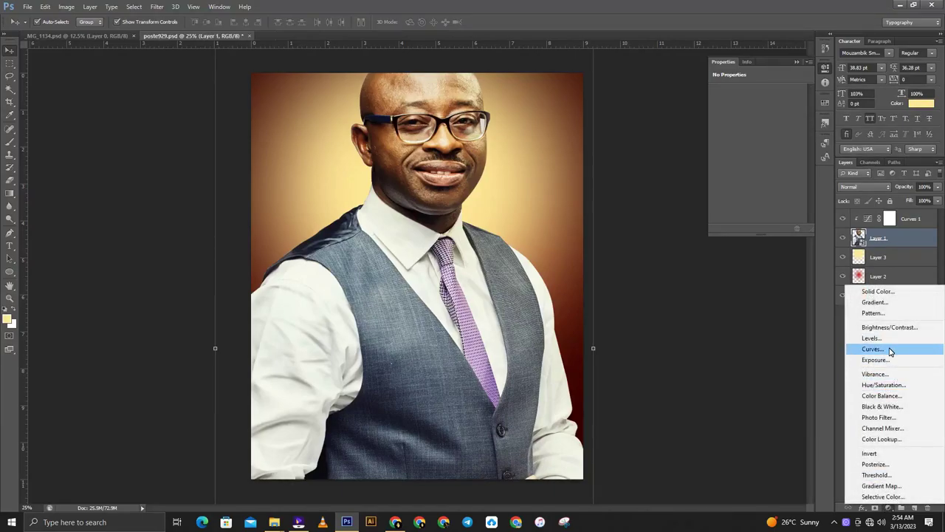
# Add a Brightness/Contrast layer above Curves 1 and release its clipping mask.
pyautogui.click(901, 327)
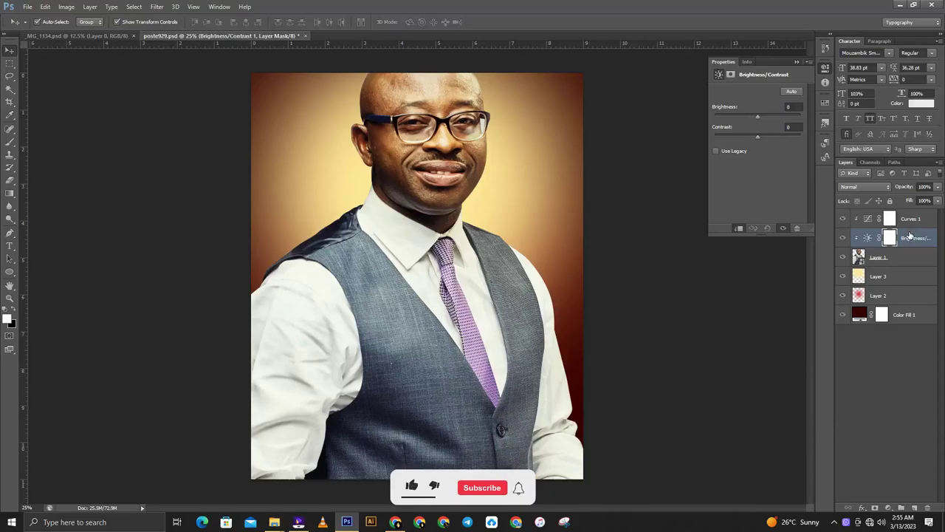
pyautogui.moveTo(910, 237); pyautogui.dragTo(908, 215)
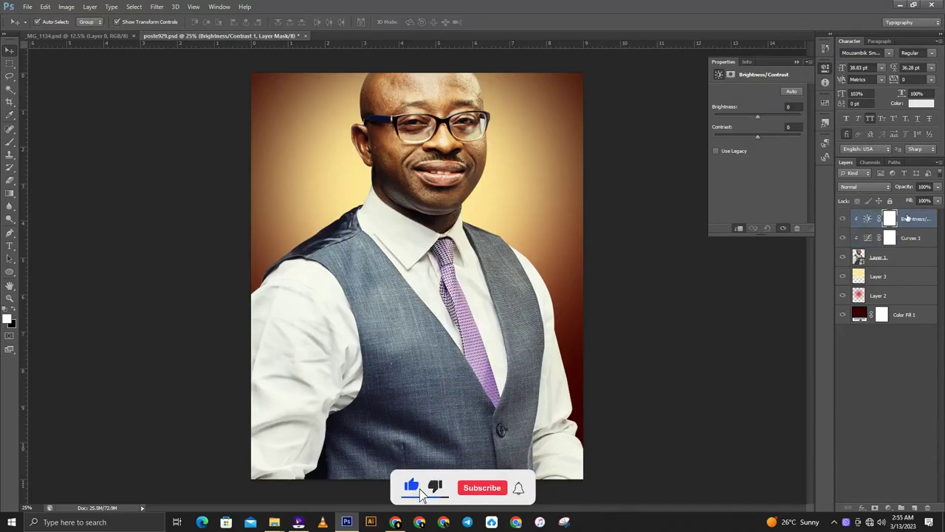
pyautogui.rightClick(907, 217)
pyautogui.click(810, 254)
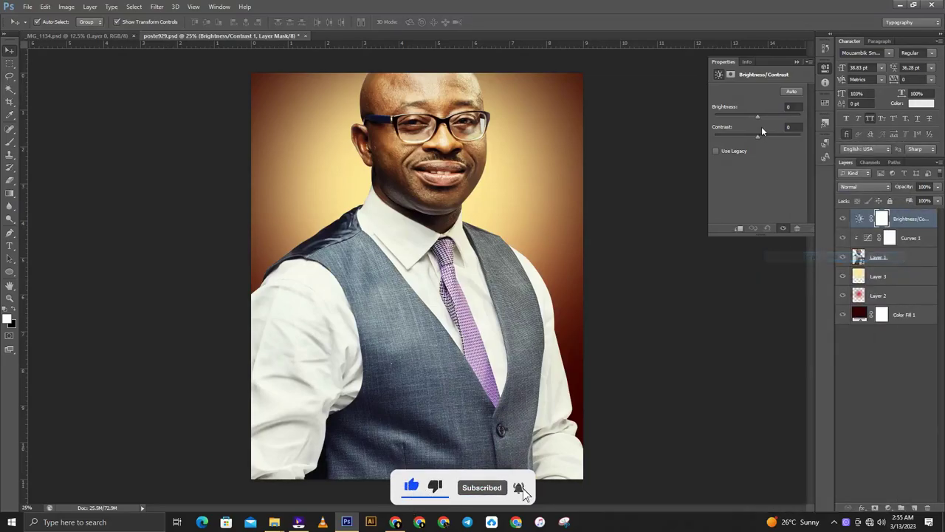
# Set the Brightness/Contrast contrast to 45, then zoom out and nudge the portrait.
pyautogui.moveTo(759, 137); pyautogui.dragTo(779, 138)
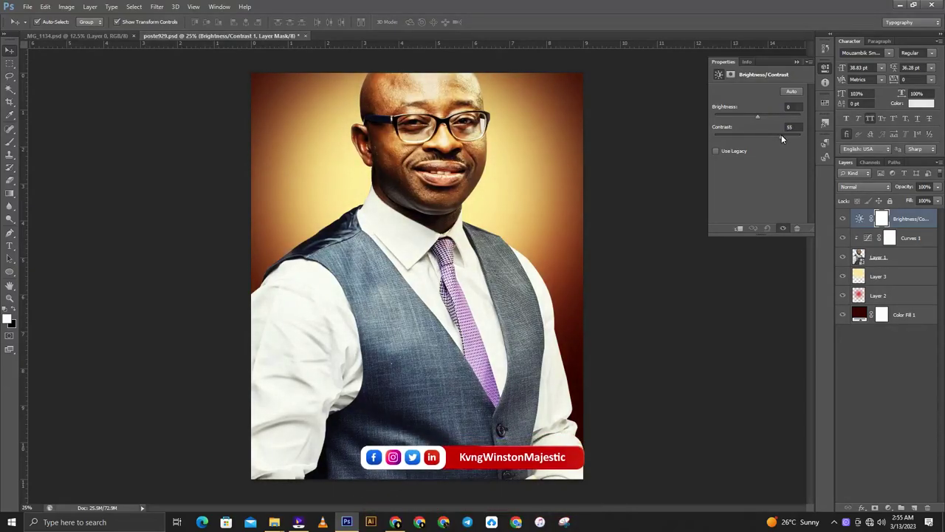
pyautogui.moveTo(781, 135); pyautogui.dragTo(783, 135)
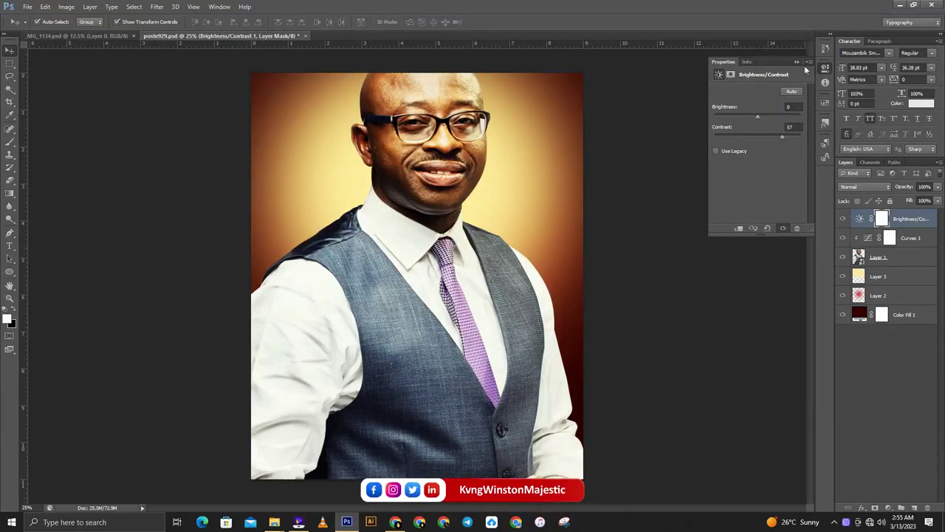
pyautogui.click(795, 61)
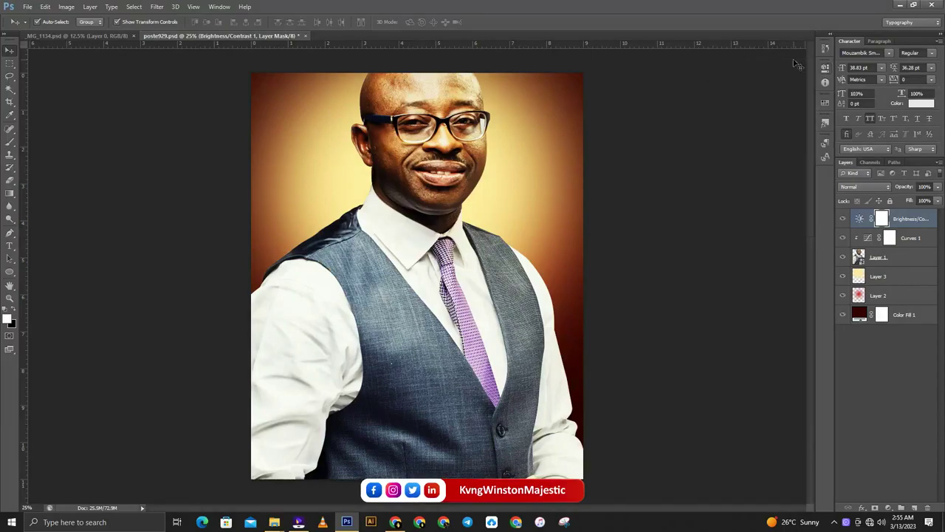
pyautogui.doubleClick(861, 218)
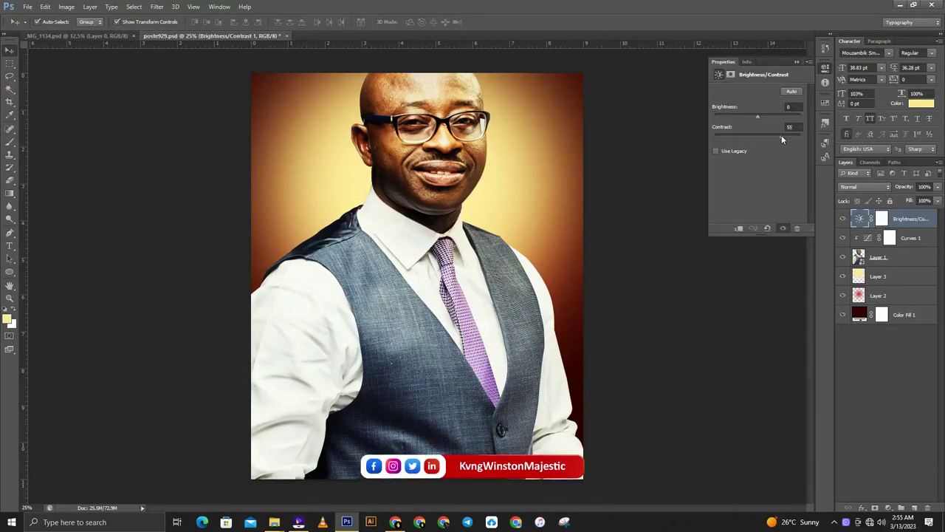
pyautogui.moveTo(781, 136); pyautogui.dragTo(776, 135)
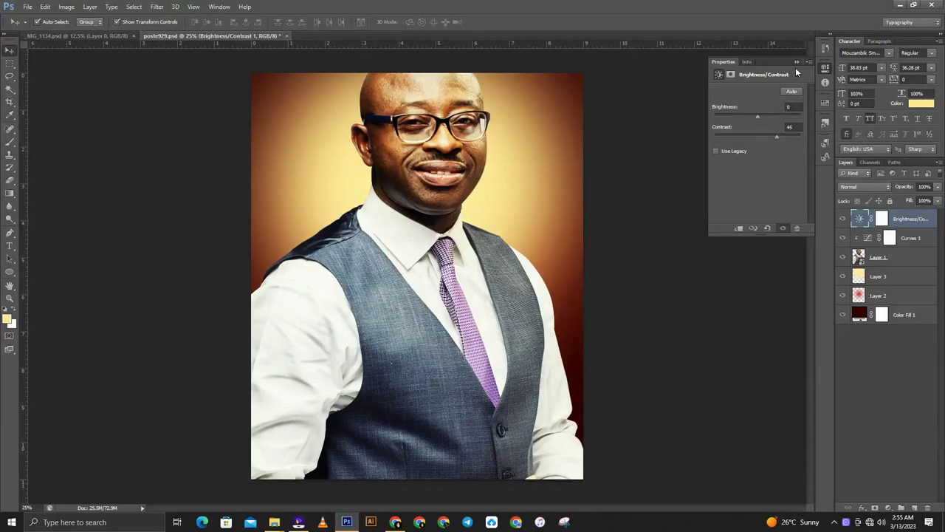
pyautogui.click(796, 61)
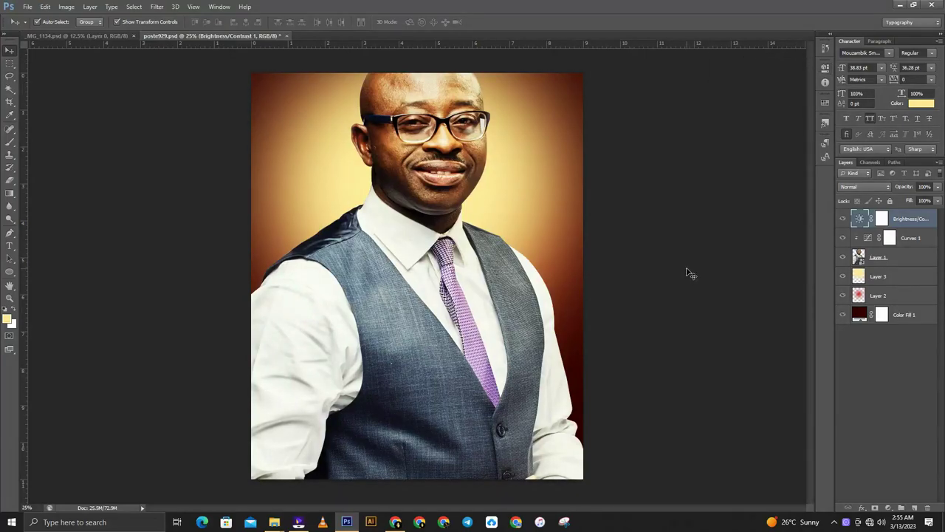
pyautogui.hotkey('ctrl', '-')
pyautogui.moveTo(444, 336); pyautogui.dragTo(456, 334)
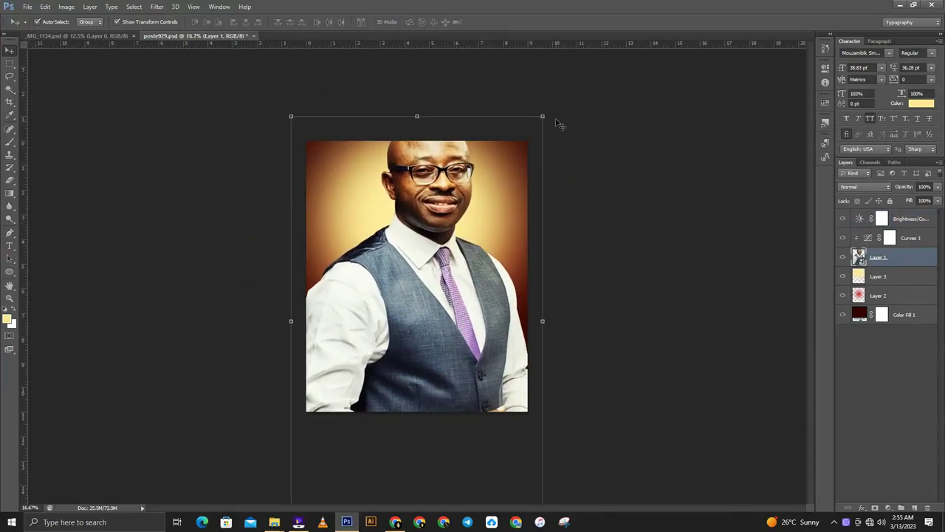
# Scale the Layer 1 portrait to about 83.6% and reposition it to show the clasped hands.
pyautogui.moveTo(543, 116); pyautogui.dragTo(521, 146)
pyautogui.moveTo(504, 215)
pyautogui.mouseDown()
pyautogui.moveTo(477, 232)
pyautogui.moveTo(477, 216)
pyautogui.mouseUp()
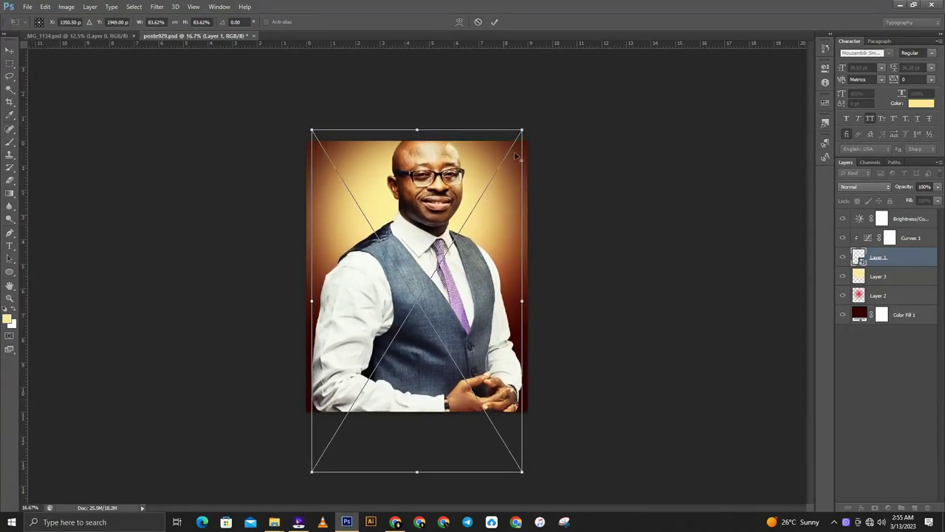
pyautogui.moveTo(522, 130); pyautogui.dragTo(522, 125)
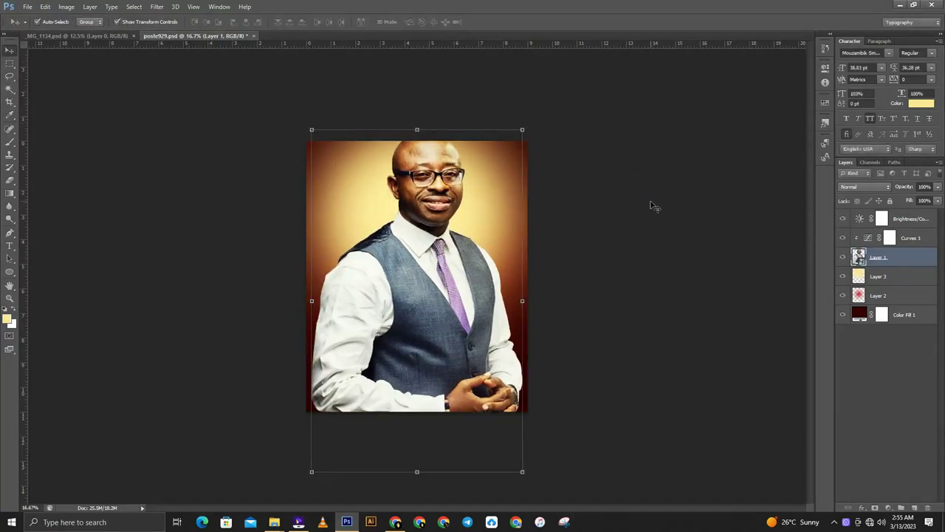
pyautogui.hotkey('ctrl', '+')
pyautogui.click(672, 214)
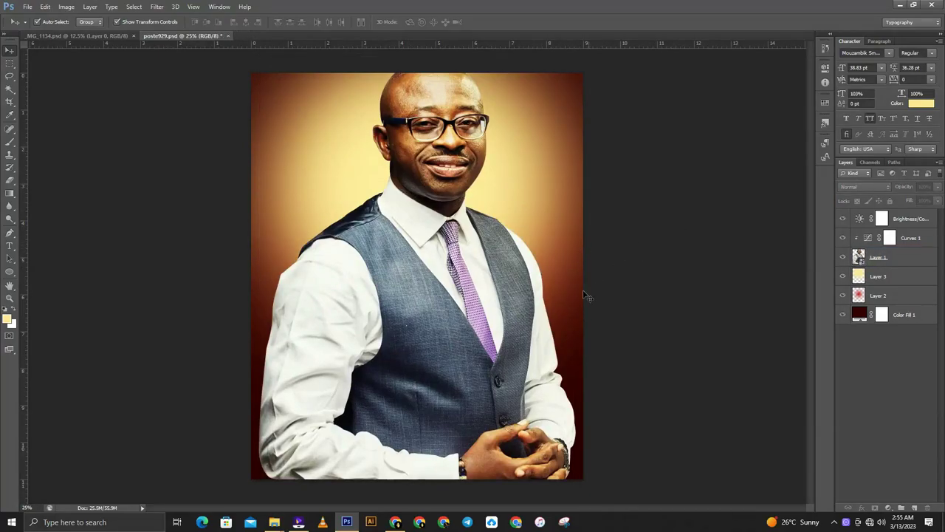
pyautogui.moveTo(273, 522)
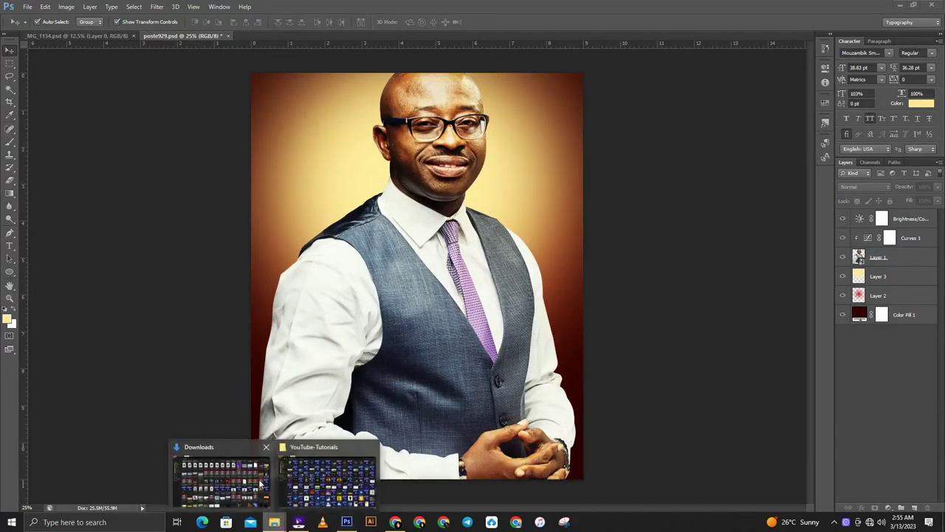
# Drag the business-office-sky-cityscape-tourism photo from Downloads onto the poste929 canvas.
pyautogui.click(259, 483)
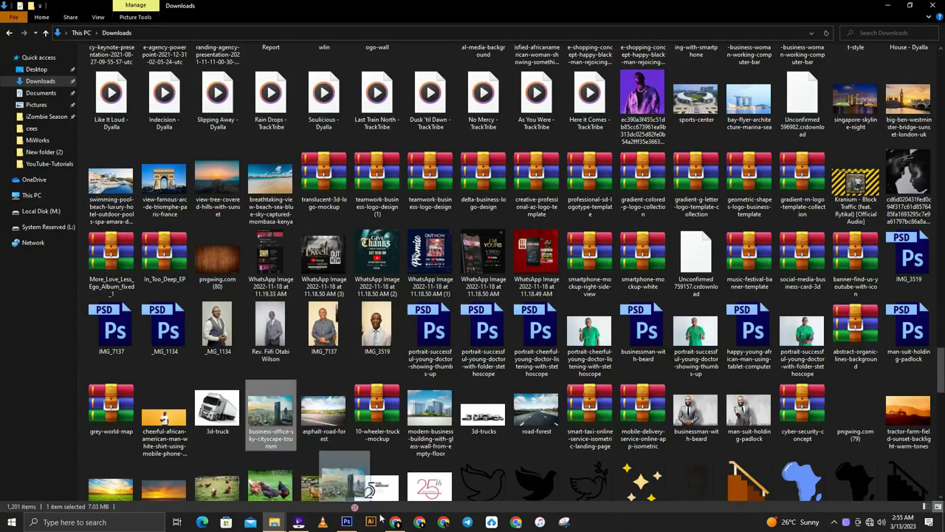
pyautogui.click(346, 521)
pyautogui.moveTo(414, 309); pyautogui.dragTo(415, 302)
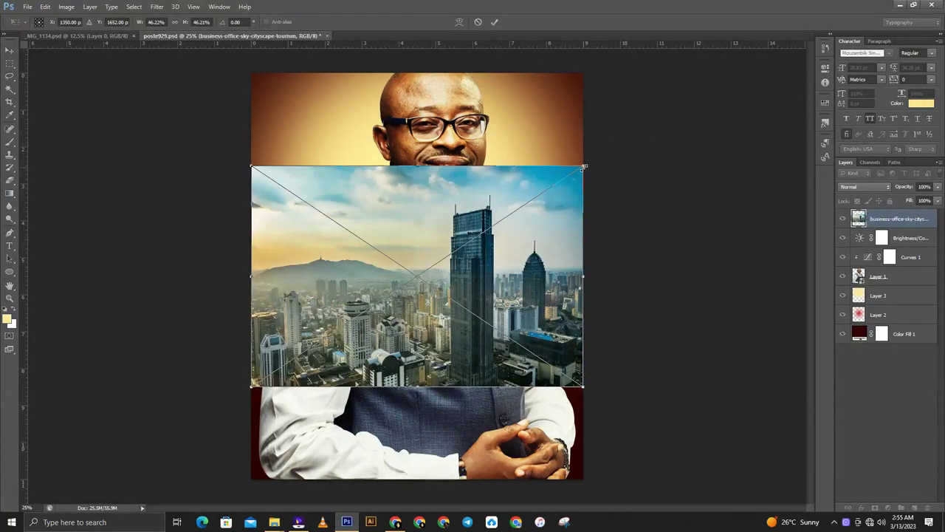
# Enlarge the cityscape, move it up, commit it, and place it beneath Layer 1.
pyautogui.moveTo(583, 166); pyautogui.dragTo(653, 70)
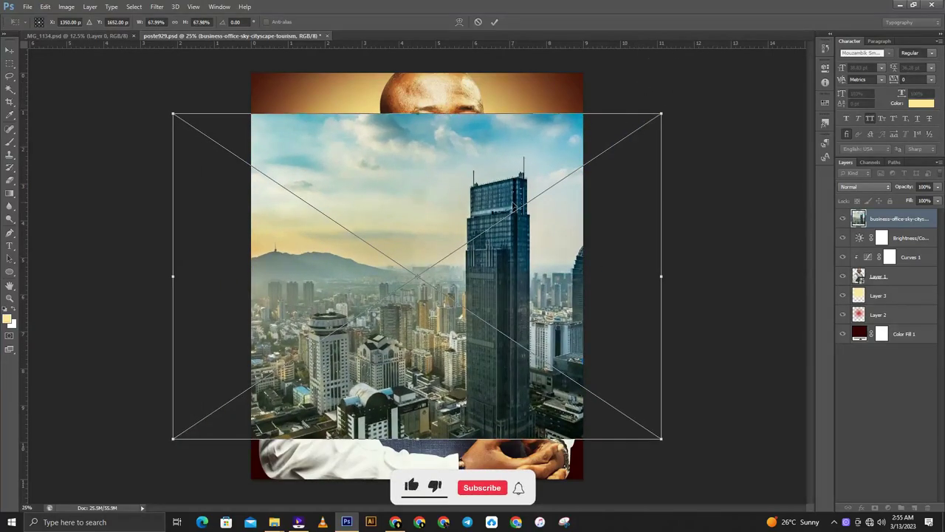
pyautogui.moveTo(515, 206); pyautogui.dragTo(514, 140)
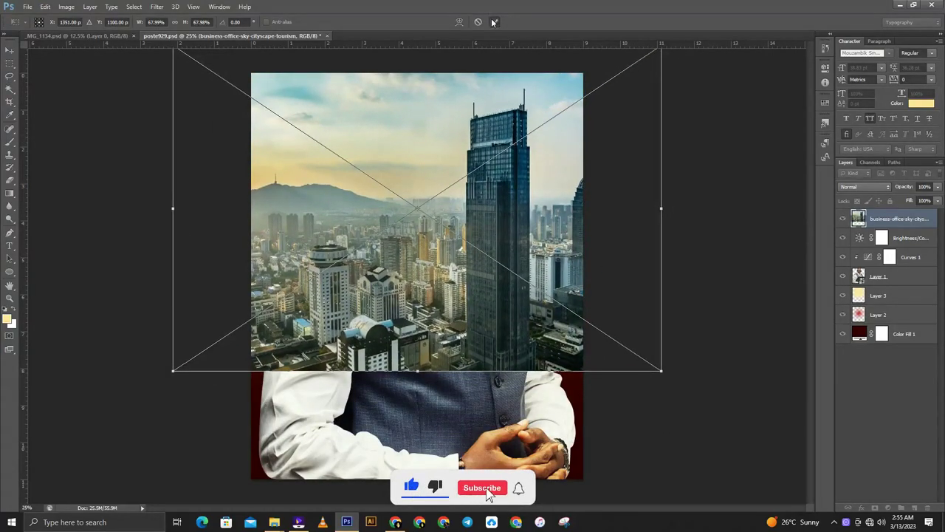
pyautogui.click(493, 22)
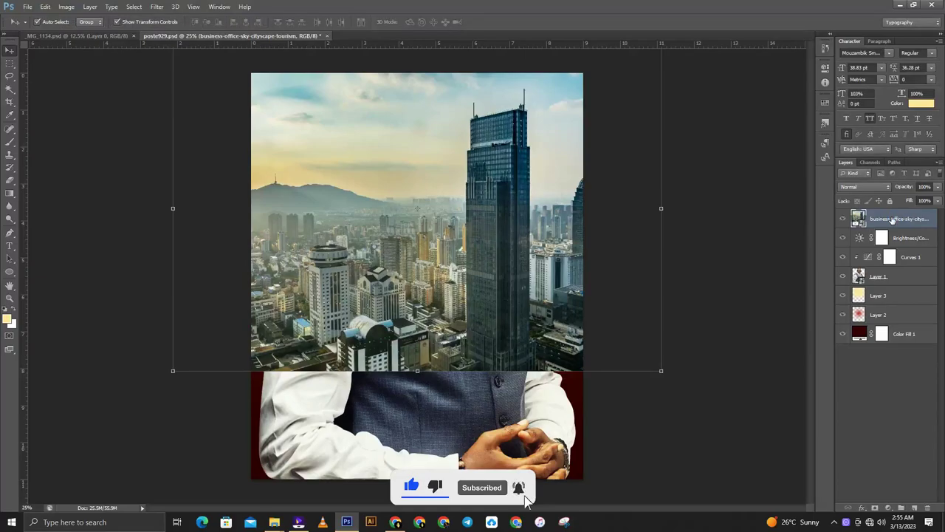
pyautogui.moveTo(892, 220); pyautogui.dragTo(894, 285)
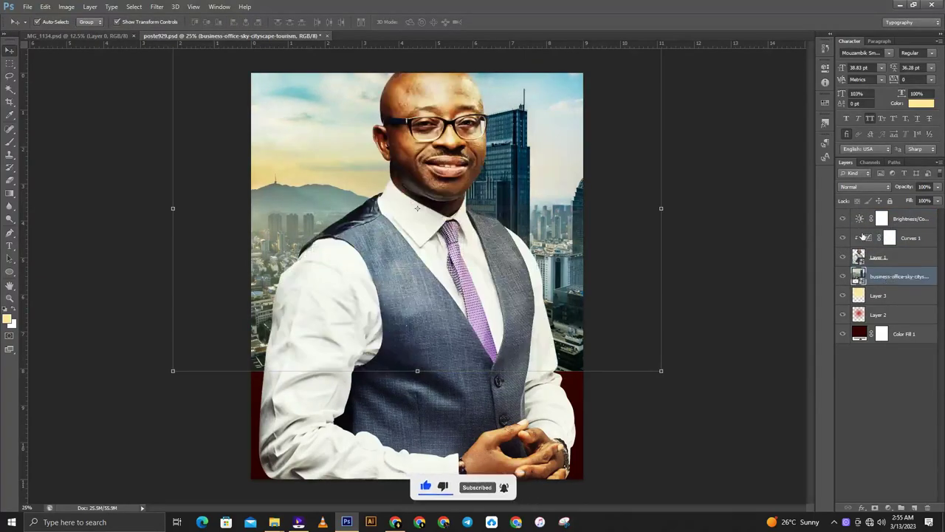
# Blend the cityscape in Overlay at 33% fill, then add a new layer above Layer 1.
pyautogui.click(871, 187)
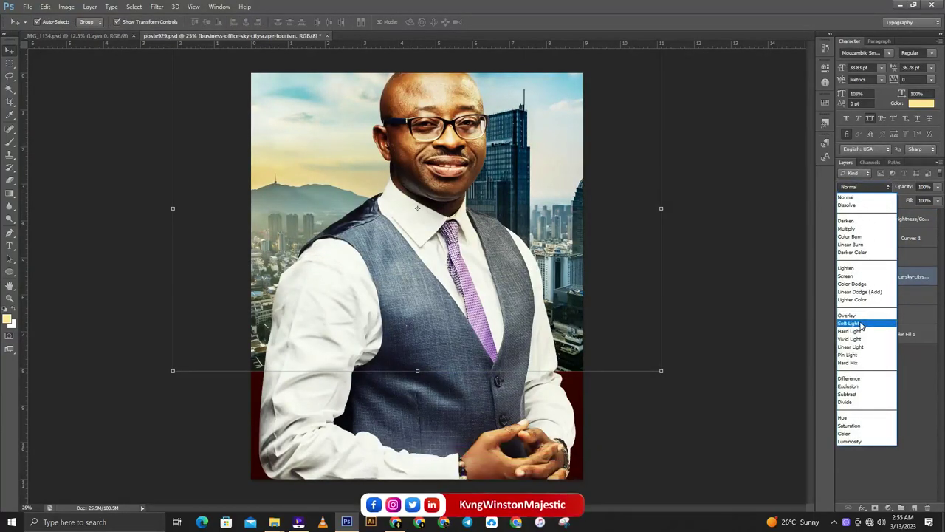
pyautogui.click(849, 315)
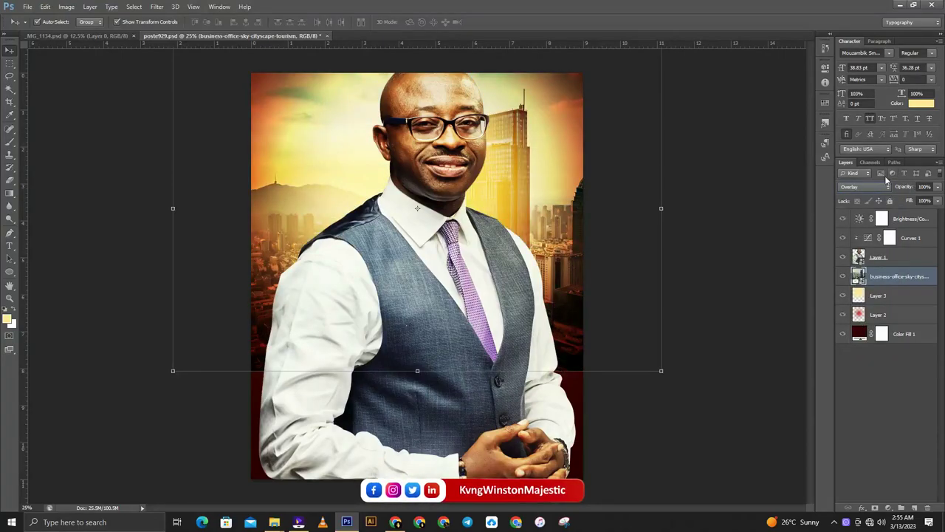
pyautogui.click(937, 201)
pyautogui.moveTo(927, 218); pyautogui.dragTo(900, 216)
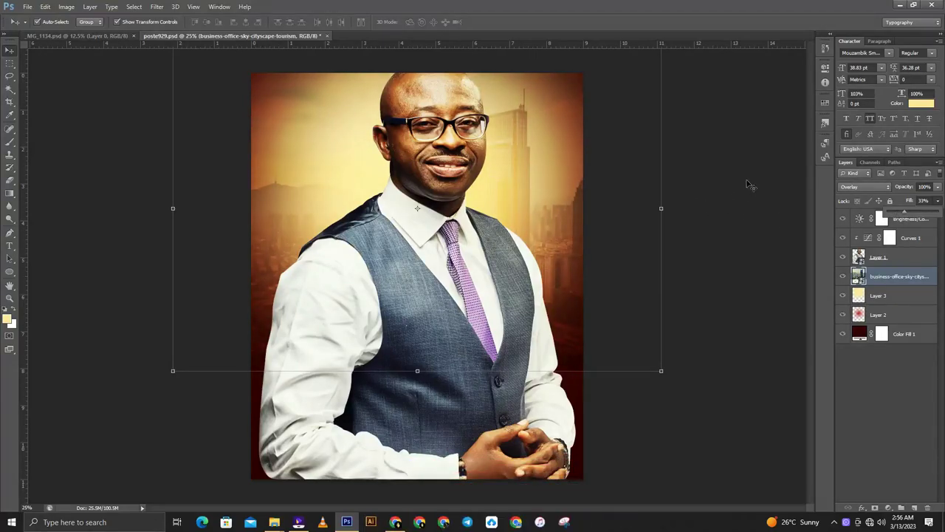
pyautogui.click(502, 205)
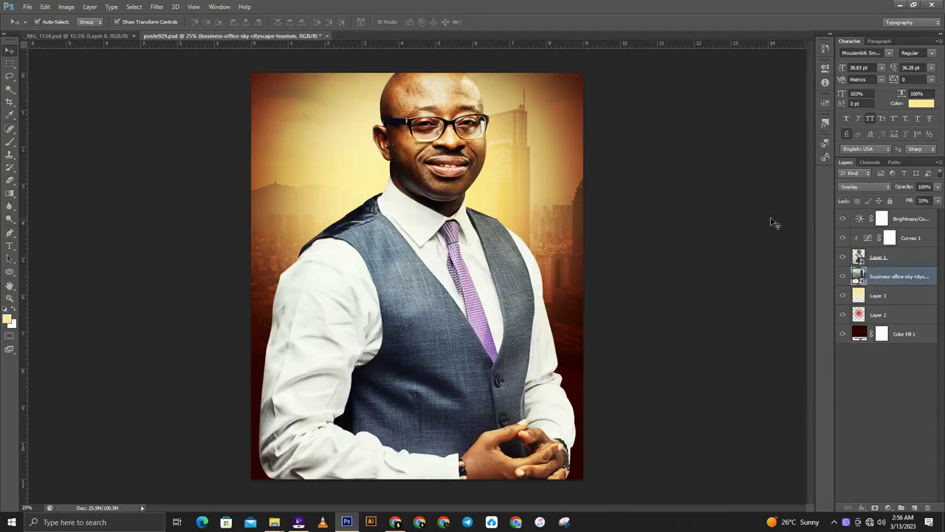
pyautogui.click(895, 258)
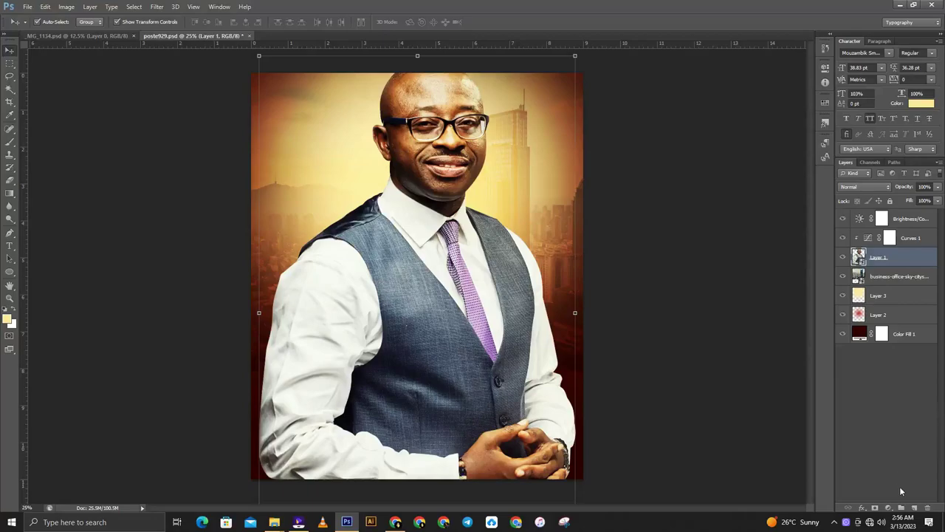
pyautogui.click(914, 508)
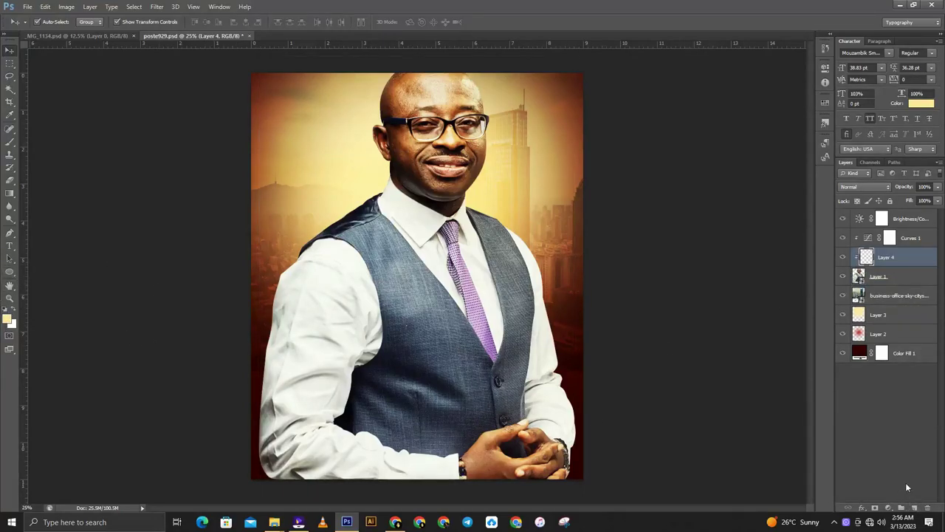
# Set Layer 4 to Overlay and size the brush to 1521 px.
pyautogui.click(865, 187)
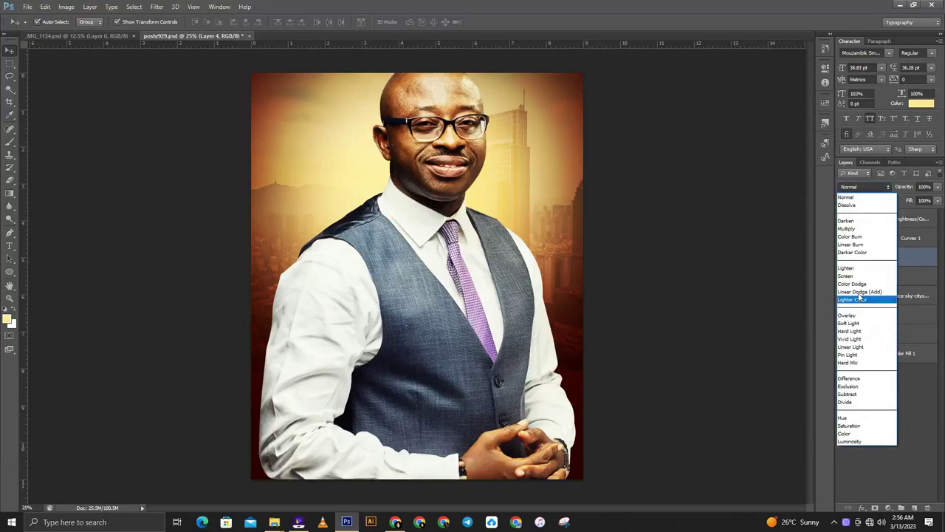
pyautogui.click(849, 315)
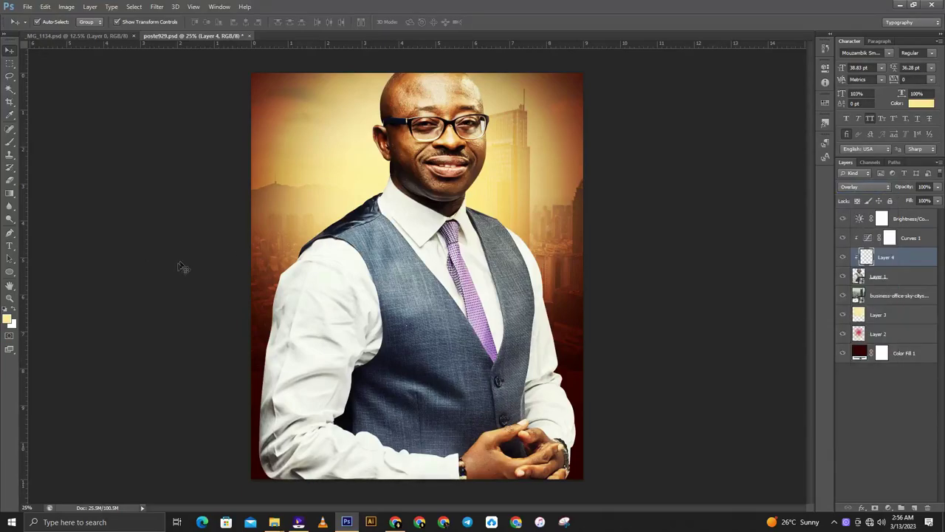
pyautogui.click(10, 142)
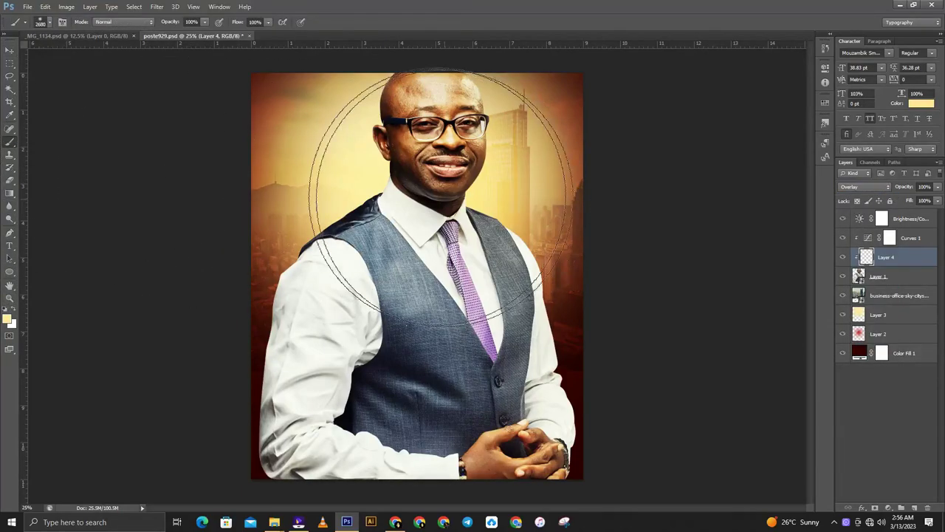
pyautogui.rightClick(453, 205)
pyautogui.moveTo(473, 200); pyautogui.dragTo(460, 200)
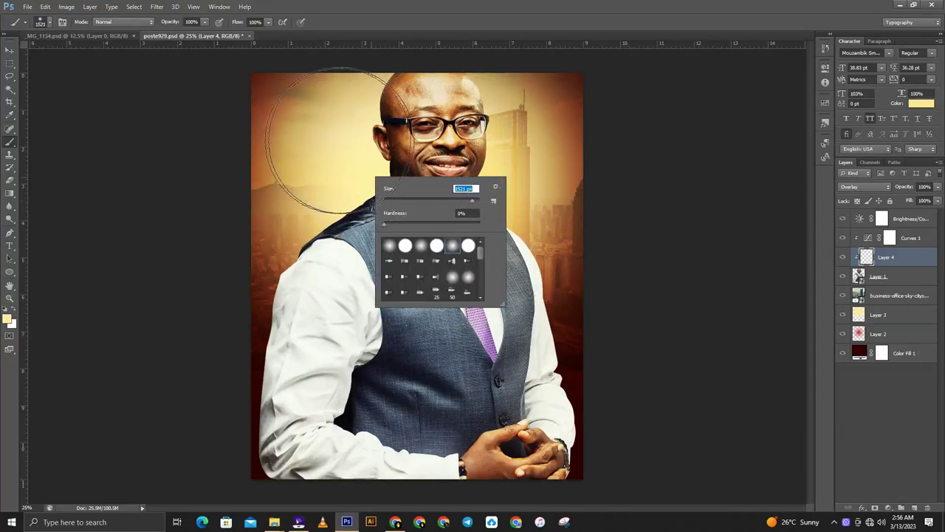
pyautogui.press('Return')
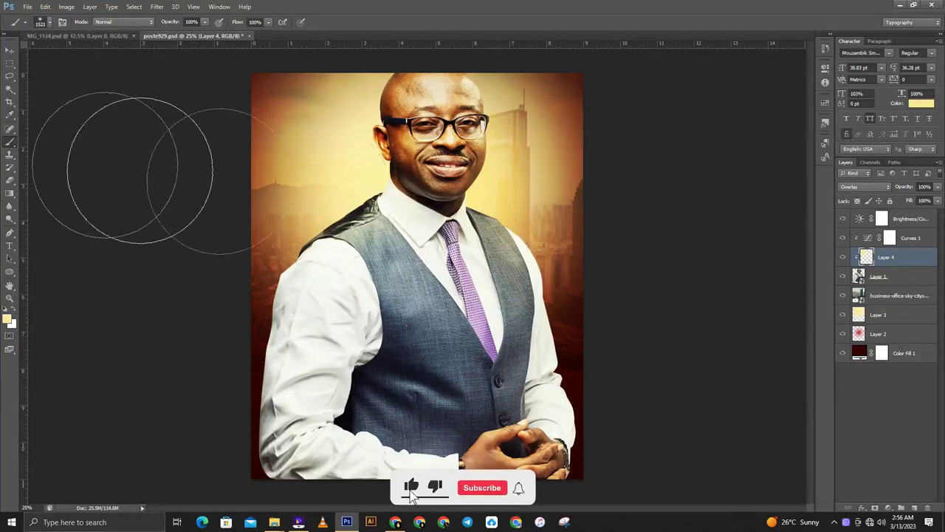
# Erase Layer 4's overlay from the man's face with a 349 px eraser.
pyautogui.click(10, 179)
pyautogui.rightClick(503, 197)
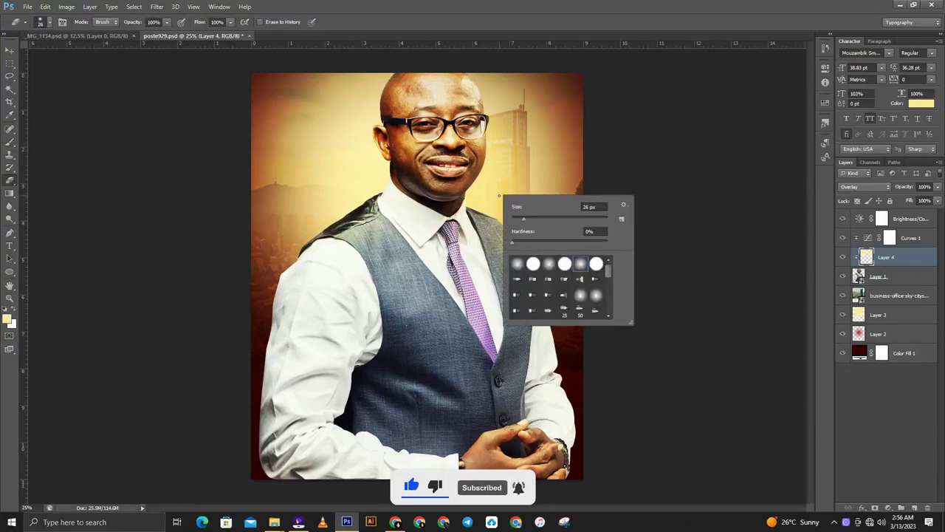
pyautogui.moveTo(515, 219); pyautogui.dragTo(580, 219)
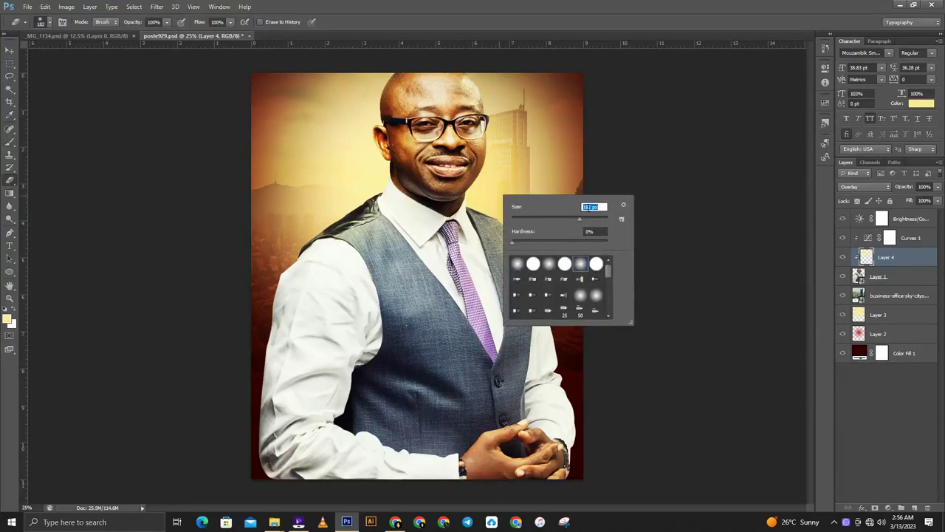
pyautogui.moveTo(579, 219); pyautogui.dragTo(594, 219)
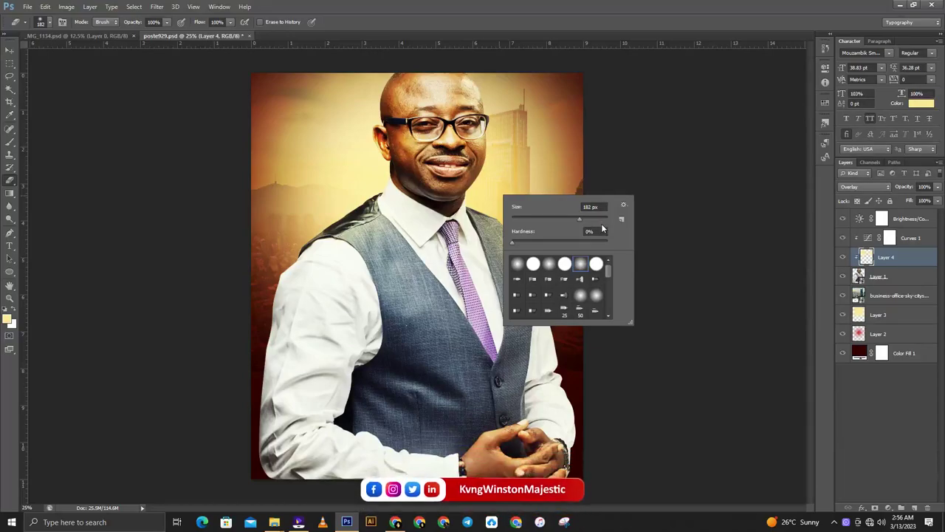
pyautogui.click(420, 141)
pyautogui.moveTo(422, 151); pyautogui.dragTo(428, 140)
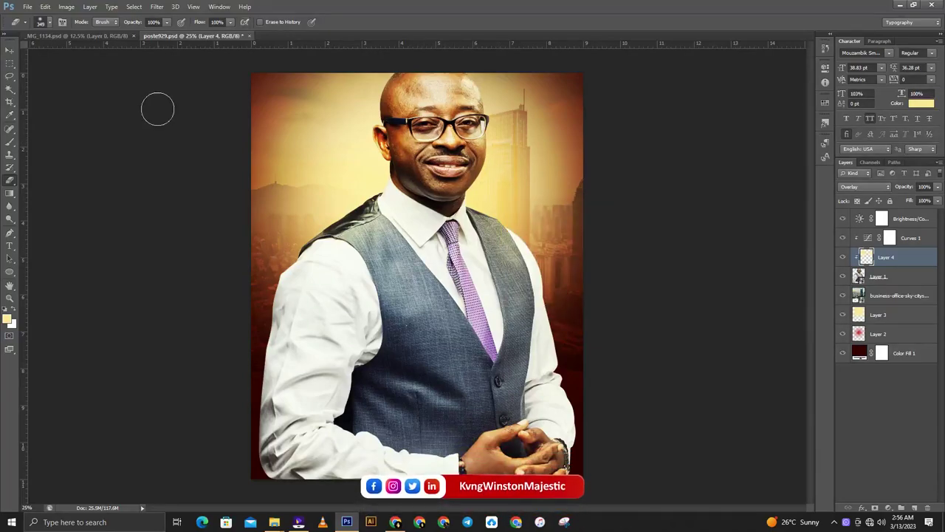
pyautogui.click(9, 49)
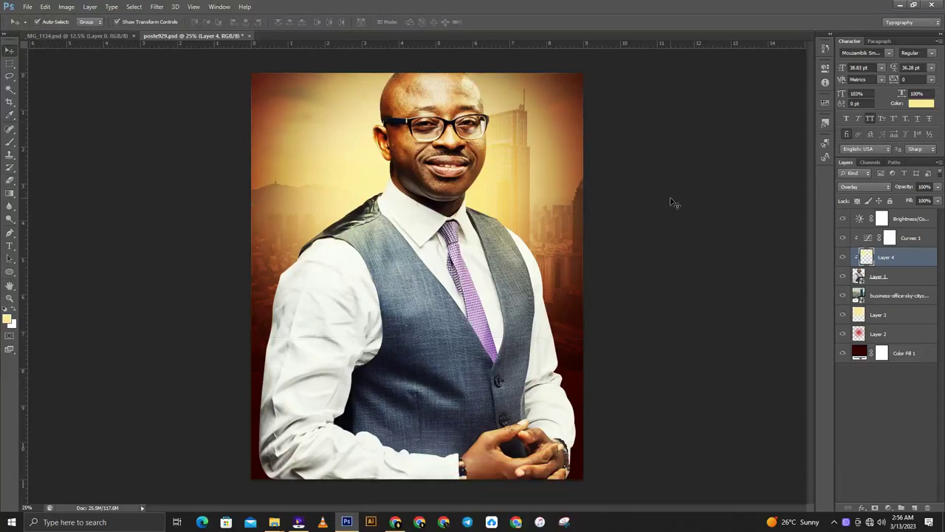
pyautogui.click(798, 233)
# Add Layer 5 above Layer 1 and try a 64 px Clone Stamp, dismissing the source error.
pyautogui.click(885, 275)
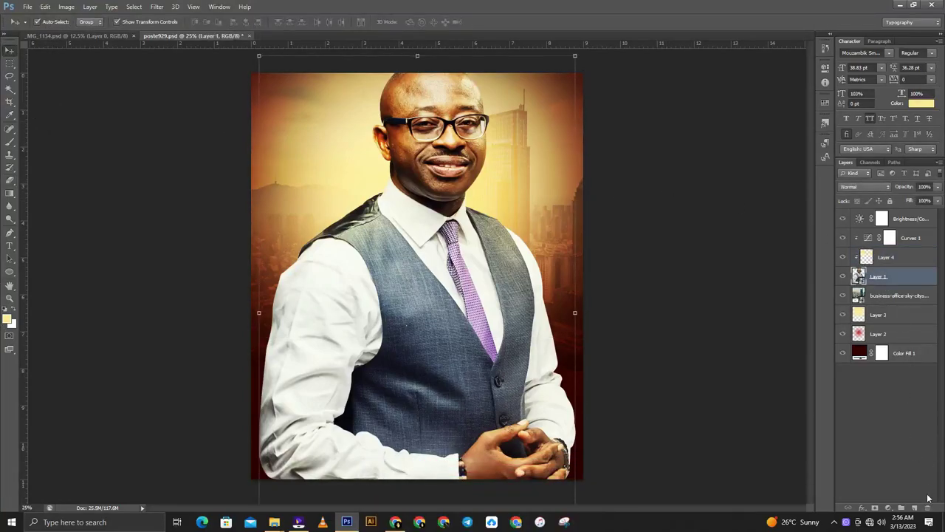
pyautogui.click(914, 509)
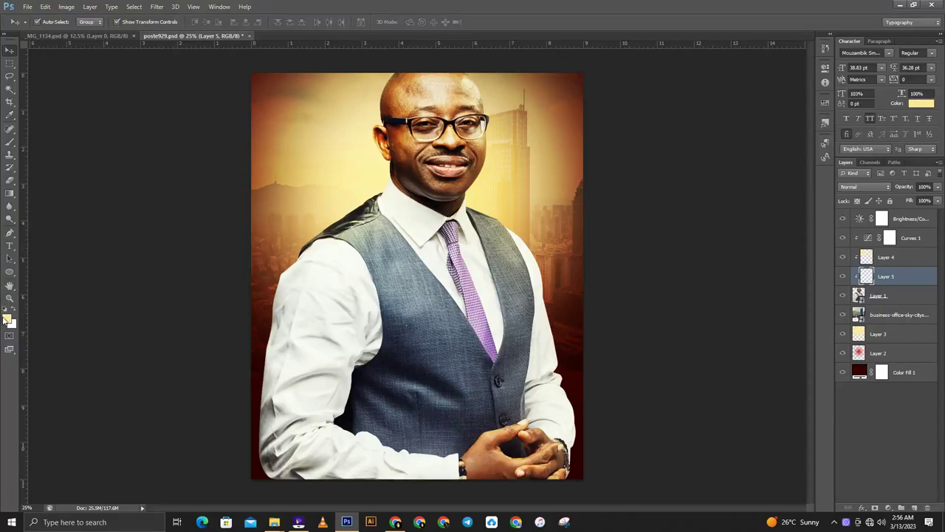
pyautogui.click(10, 154)
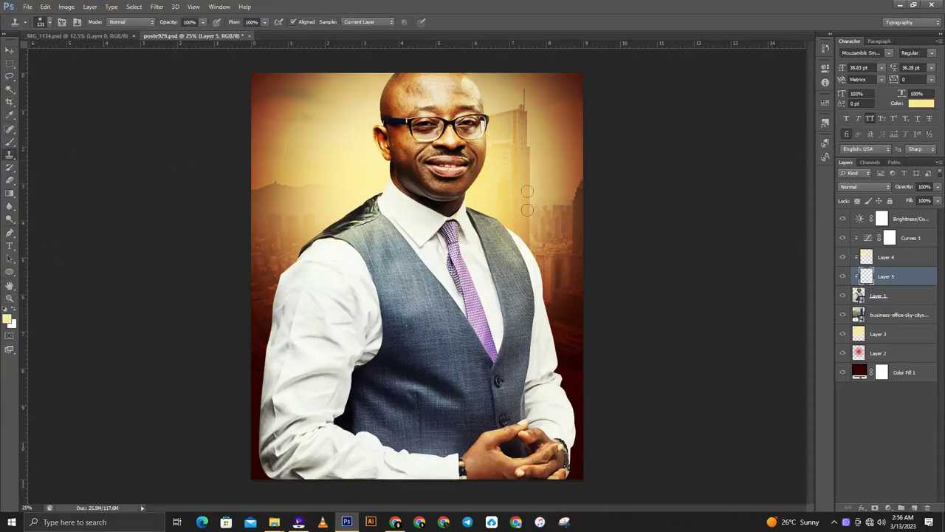
pyautogui.rightClick(539, 215)
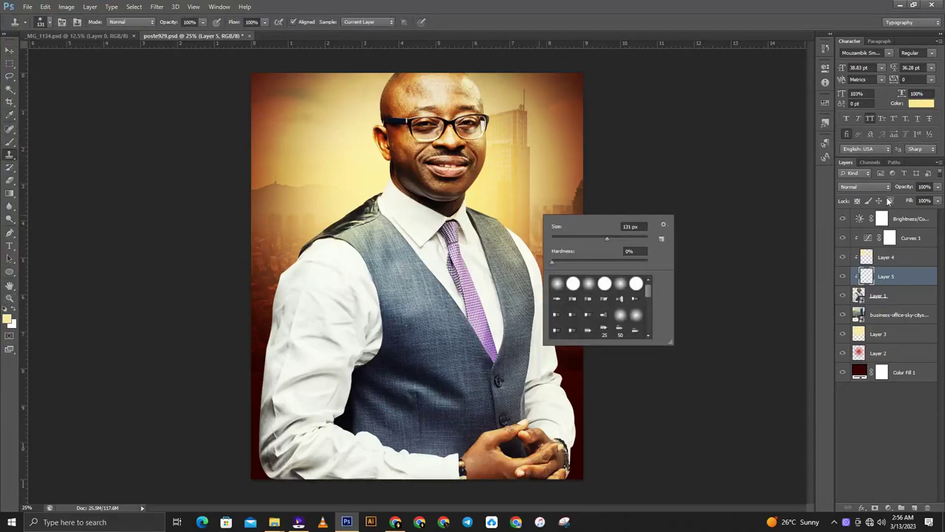
pyautogui.click(582, 238)
pyautogui.rightClick(488, 193)
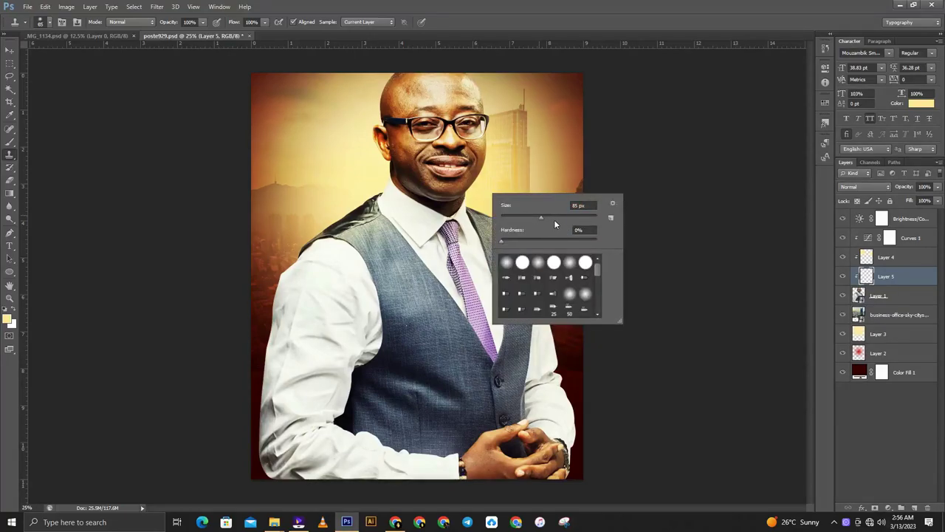
pyautogui.click(370, 193)
pyautogui.click(371, 193)
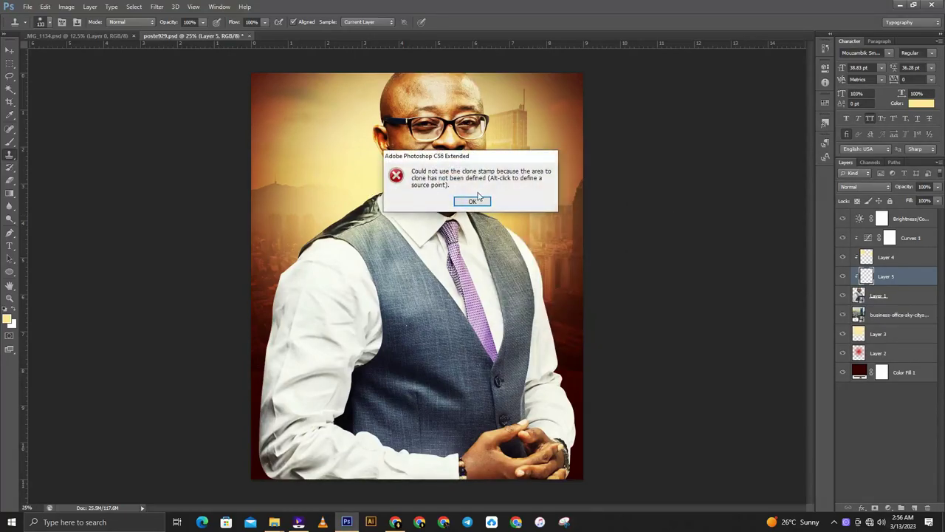
pyautogui.click(473, 202)
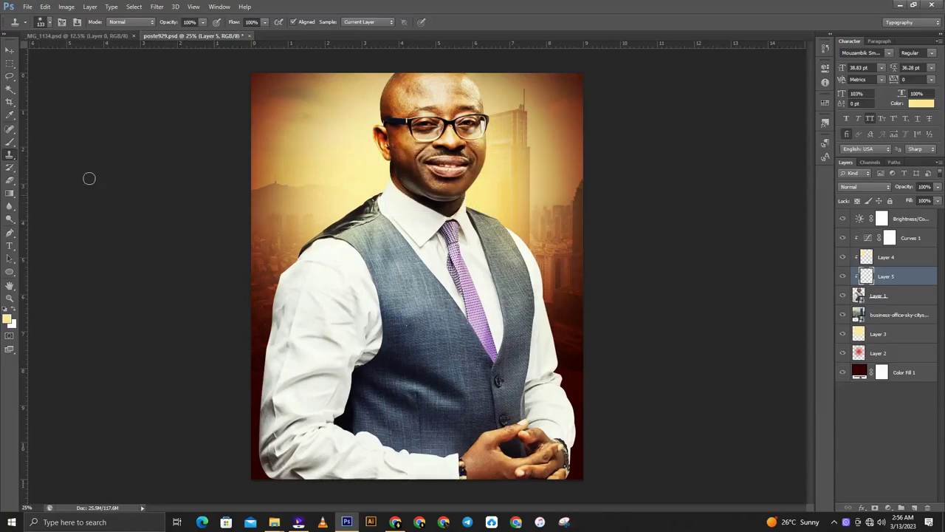
# Switch from the Eraser to a soft Brush, reviewing the size settings of each.
pyautogui.click(11, 181)
pyautogui.rightClick(473, 219)
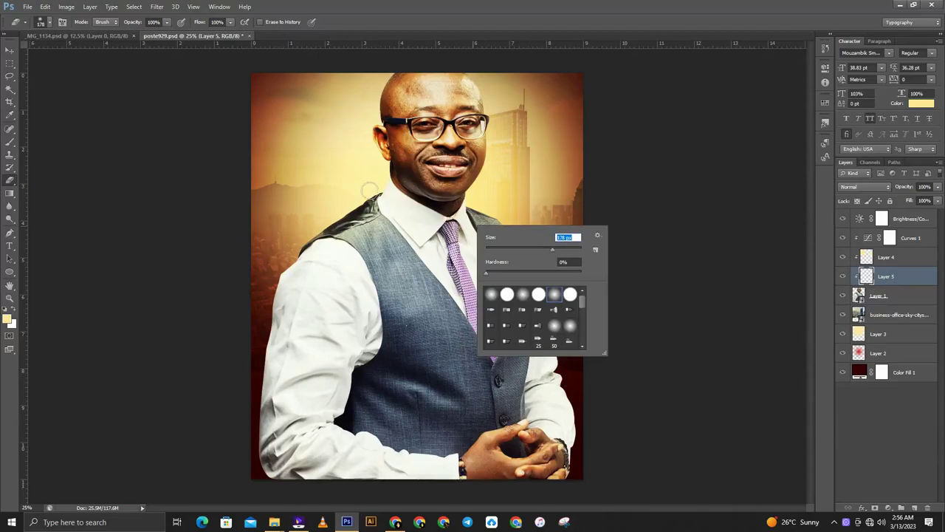
pyautogui.click(373, 192)
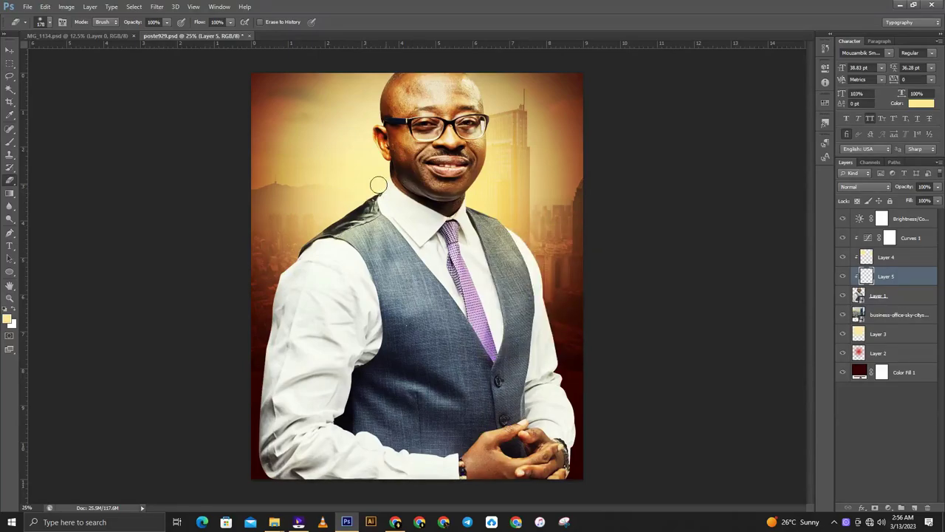
pyautogui.click(11, 144)
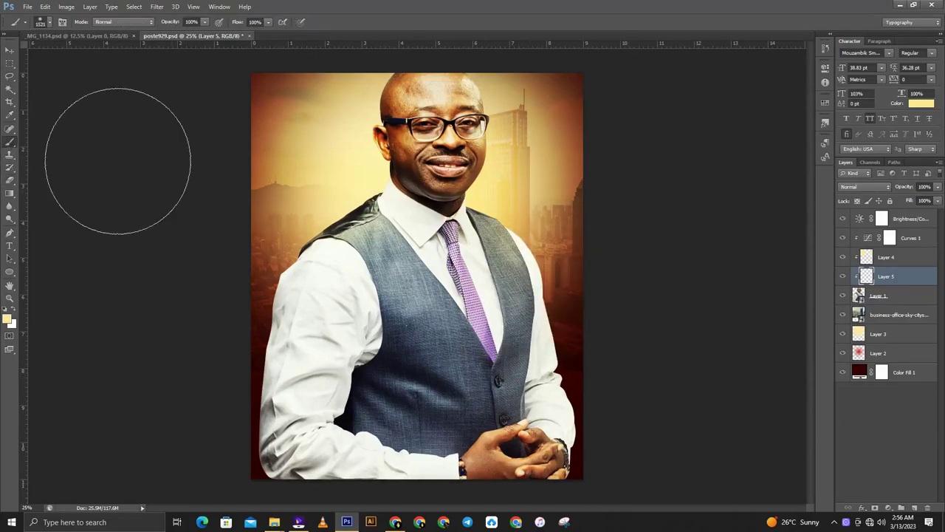
pyautogui.rightClick(481, 220)
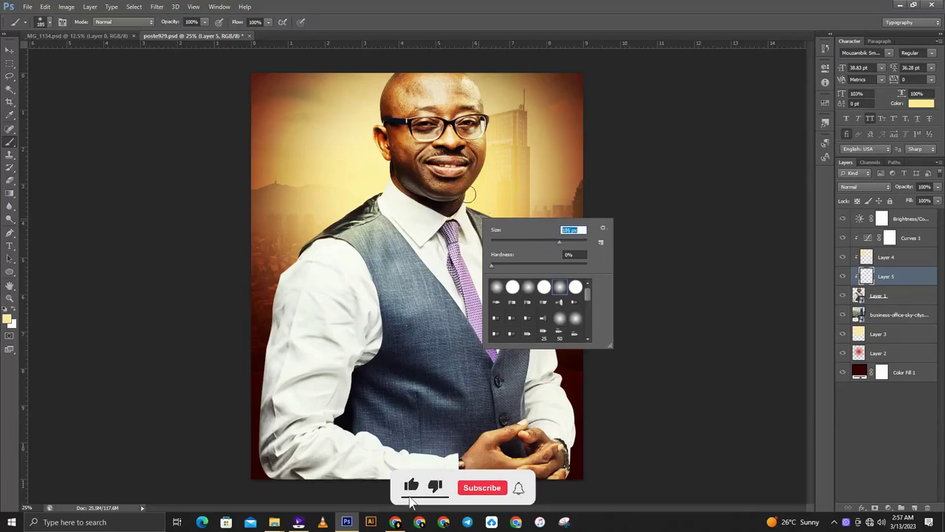
pyautogui.click(368, 190)
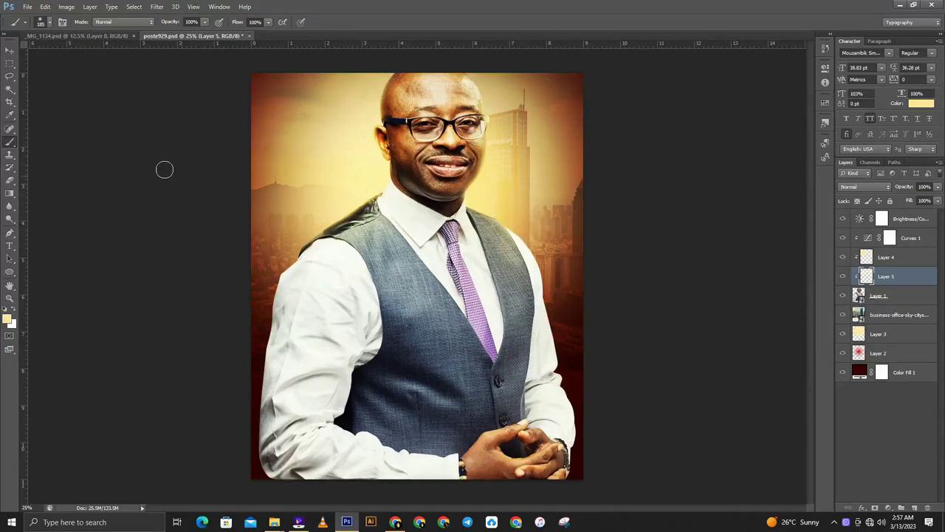
# Erase Layer 5 from chin to glasses, along the ear and cheek, and down the jaw.
pyautogui.click(11, 180)
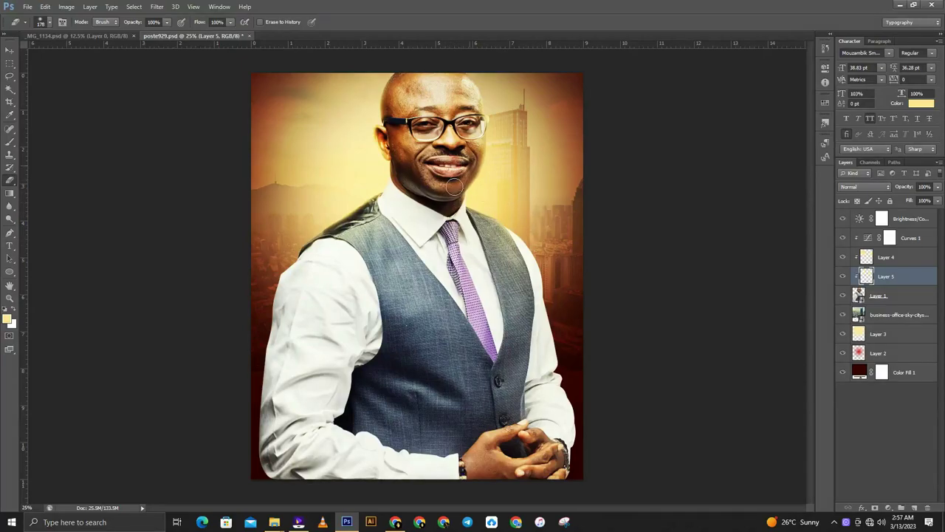
pyautogui.moveTo(472, 150)
pyautogui.mouseDown()
pyautogui.moveTo(477, 123)
pyautogui.moveTo(487, 123)
pyautogui.mouseUp()
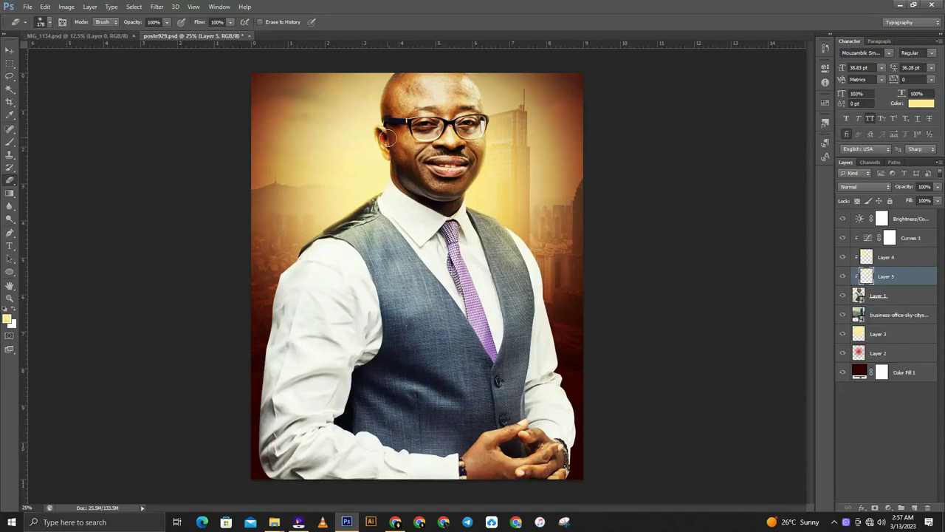
pyautogui.moveTo(389, 137)
pyautogui.mouseDown()
pyautogui.moveTo(390, 151)
pyautogui.moveTo(380, 135)
pyautogui.mouseUp()
pyautogui.moveTo(396, 152)
pyautogui.mouseDown()
pyautogui.moveTo(404, 195)
pyautogui.moveTo(400, 169)
pyautogui.moveTo(355, 224)
pyautogui.mouseUp()
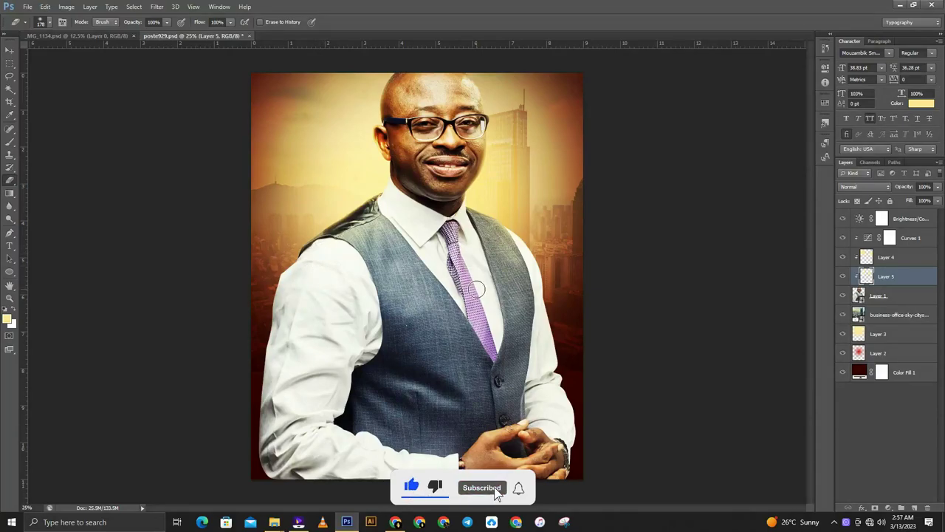
pyautogui.hotkey('ctrl', '-')
pyautogui.hotkey('ctrl', '+')
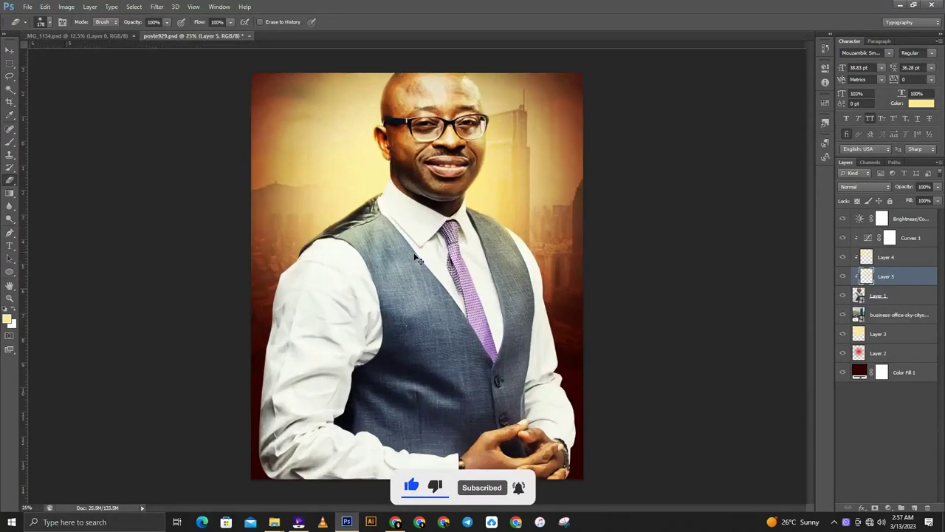
pyautogui.click(13, 54)
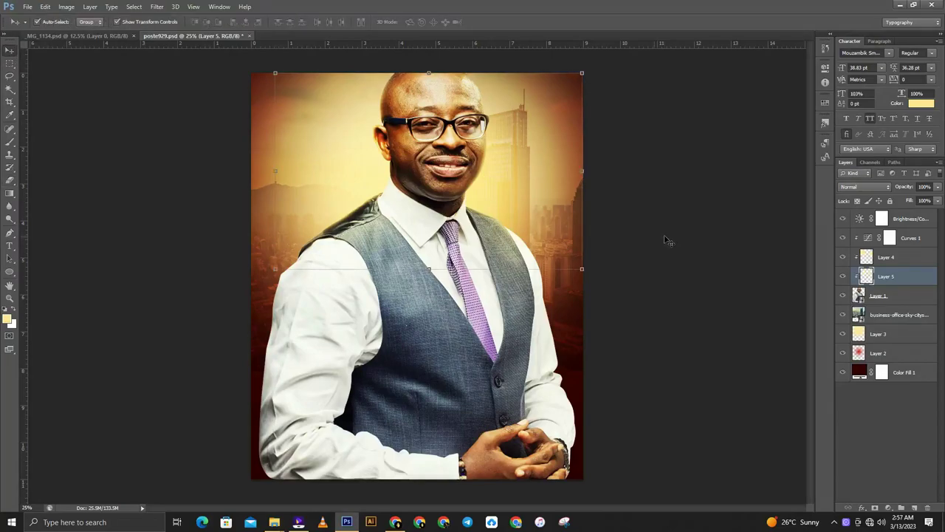
pyautogui.click(703, 218)
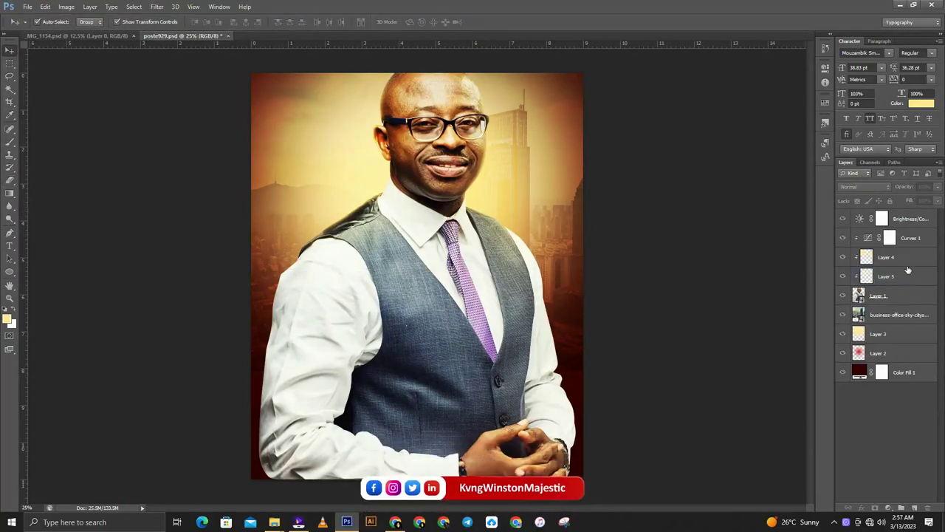
# Above Brightness/Contrast 1, add a #000000 Solid Color fill layer named Color Fill 2.
pyautogui.click(908, 372)
pyautogui.rightClick(911, 374)
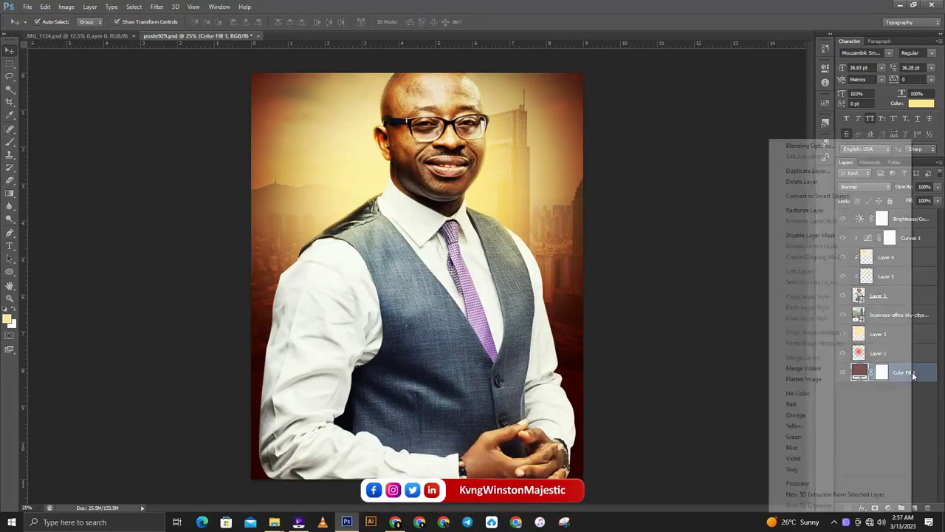
pyautogui.click(933, 451)
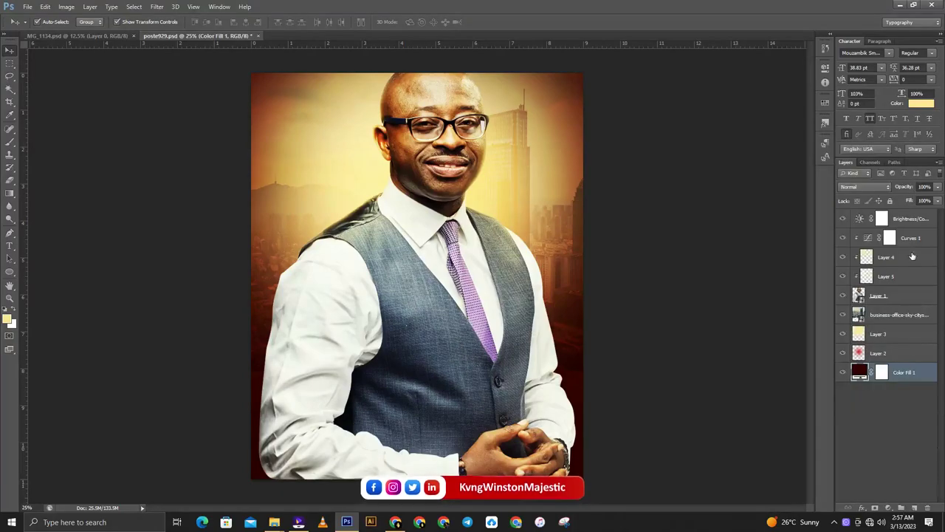
pyautogui.click(912, 219)
pyautogui.click(890, 508)
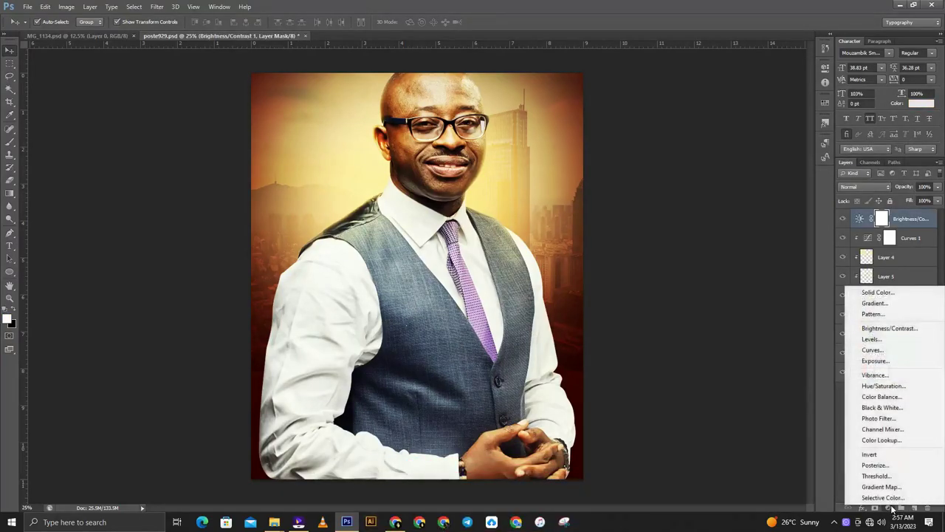
pyautogui.click(891, 291)
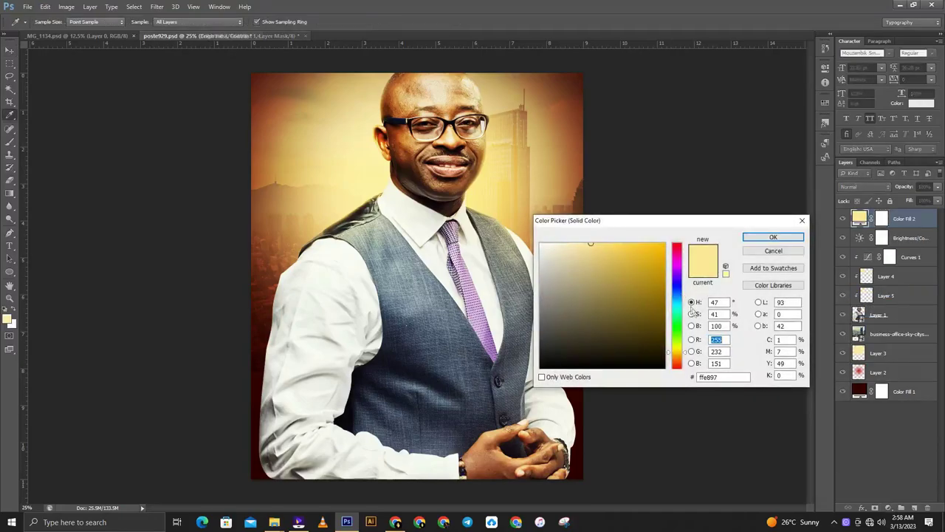
pyautogui.moveTo(541, 357); pyautogui.dragTo(526, 389)
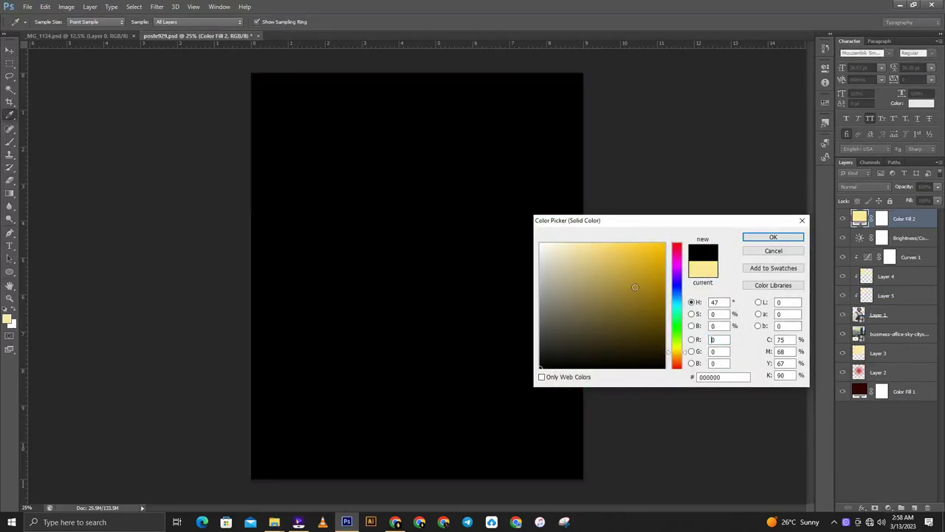
pyautogui.click(761, 237)
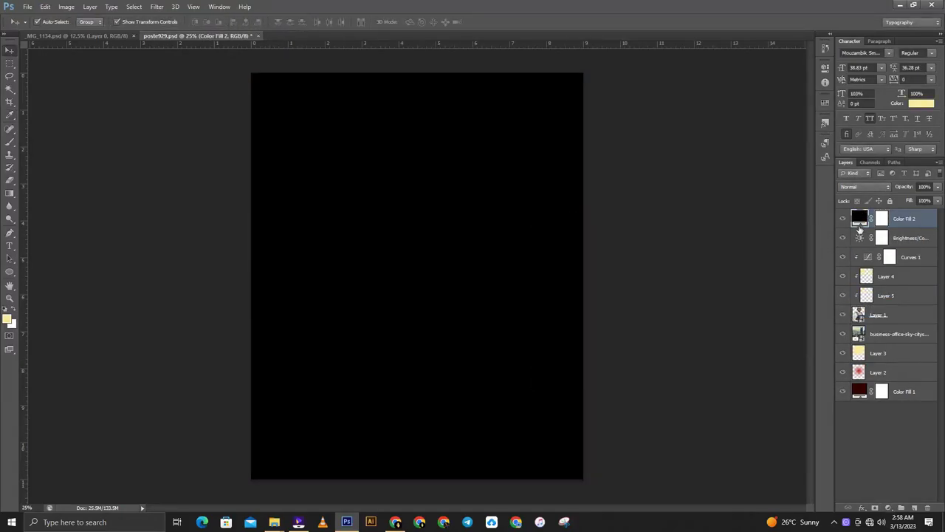
pyautogui.doubleClick(860, 218)
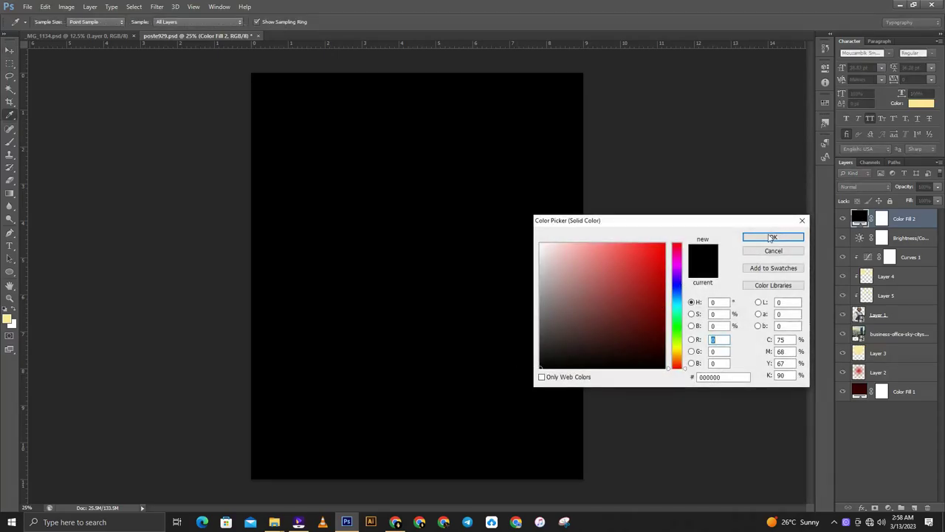
pyautogui.click(763, 239)
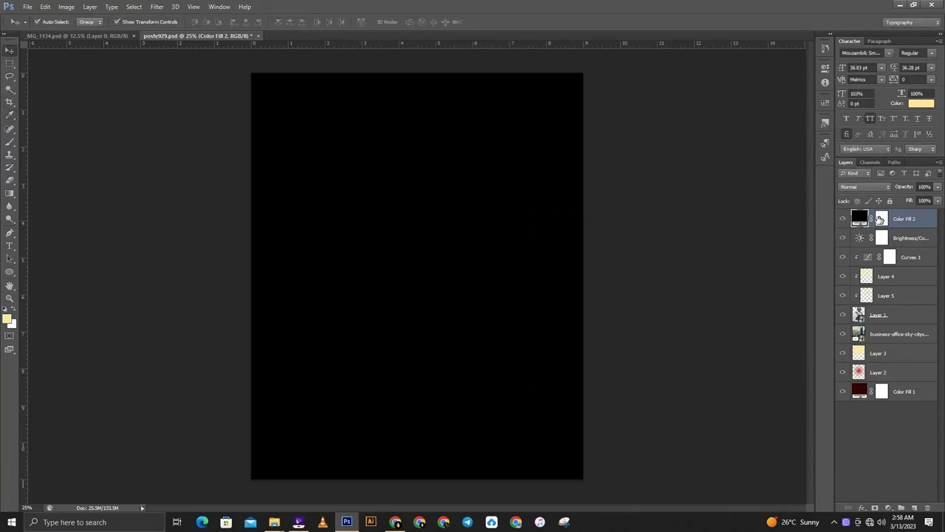
# Erase Color Fill 2 with a 1289 px eraser over the portrait, face and upper-left skyline.
pyautogui.click(10, 180)
pyautogui.rightClick(473, 248)
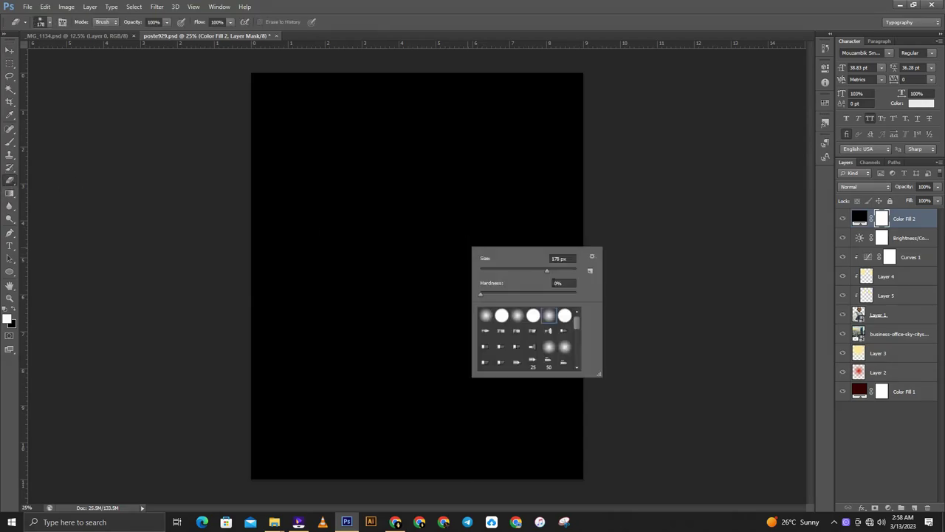
pyautogui.click(568, 270)
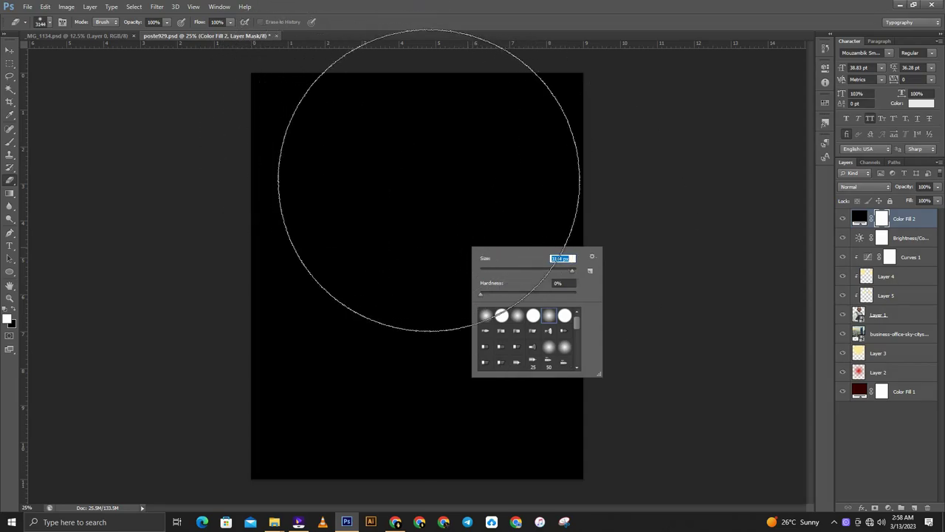
pyautogui.click(406, 161)
pyautogui.click(406, 161)
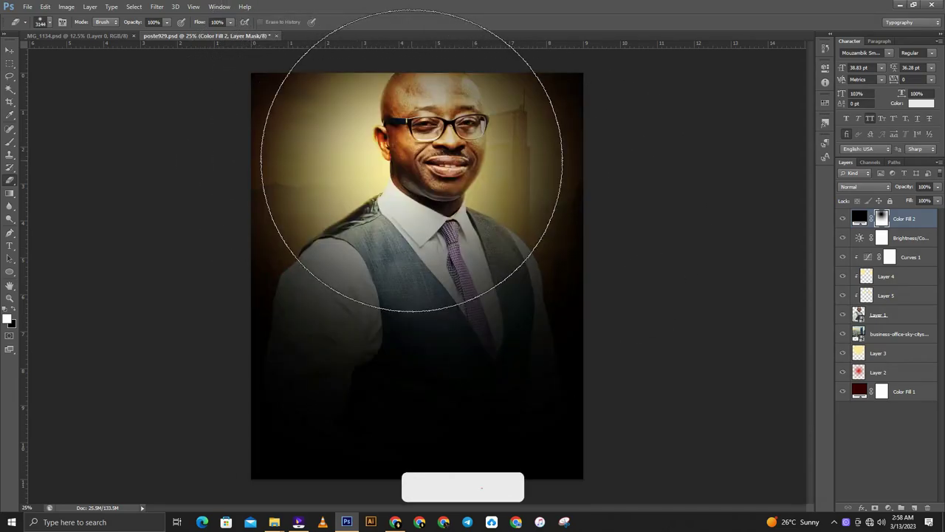
pyautogui.click(530, 178)
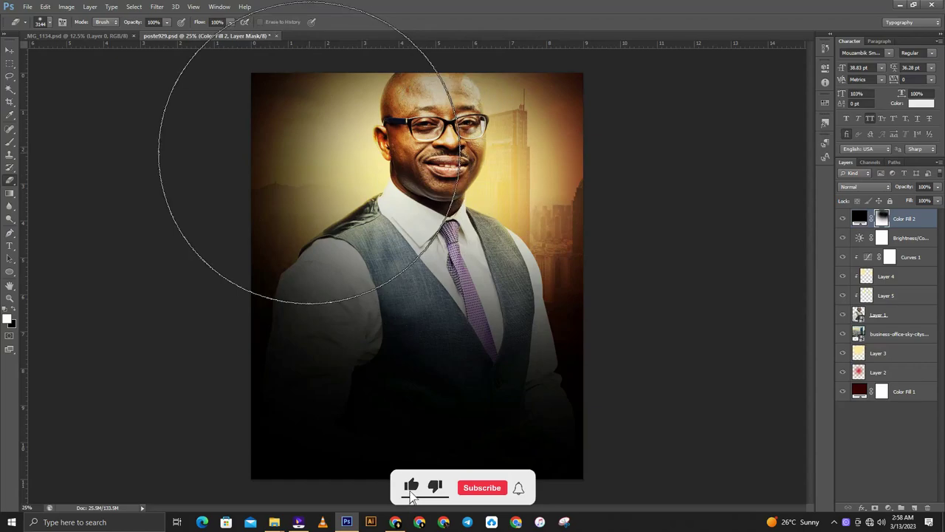
pyautogui.click(305, 151)
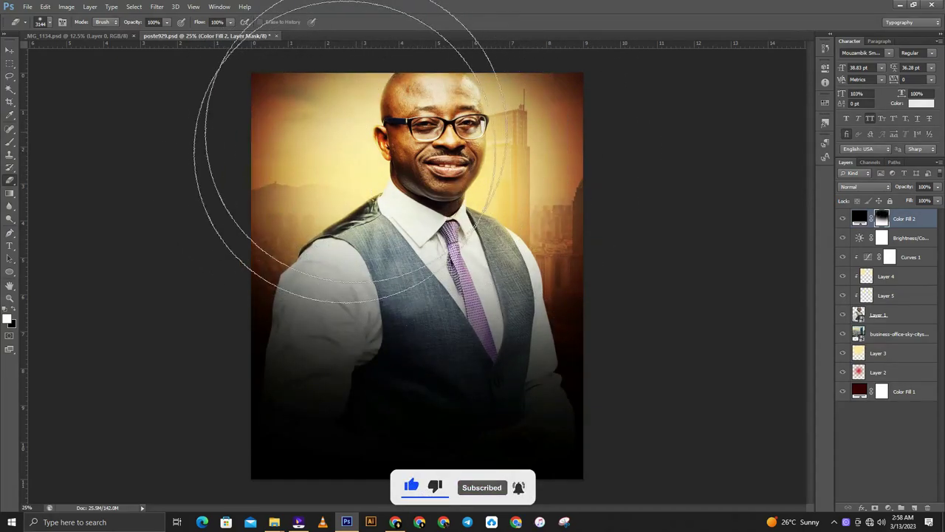
pyautogui.moveTo(316, 126); pyautogui.dragTo(405, 147)
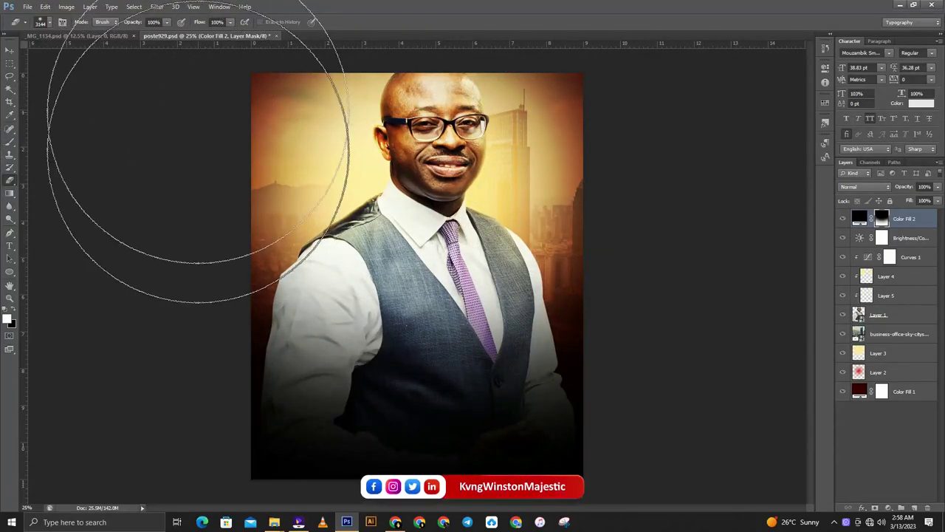
pyautogui.click(17, 53)
# Type SUNSET over the vest and scale it up with Free Transform.
pyautogui.click(673, 170)
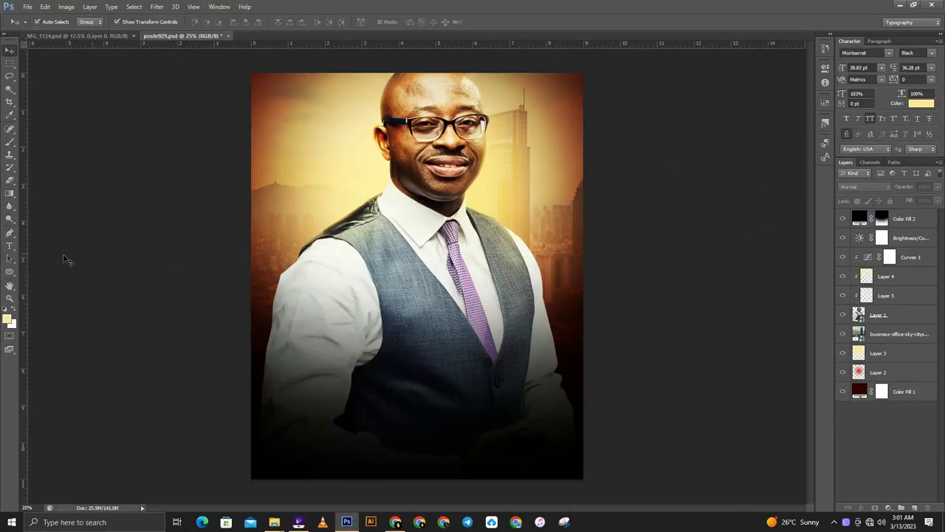
pyautogui.click(7, 245)
pyautogui.click(375, 371)
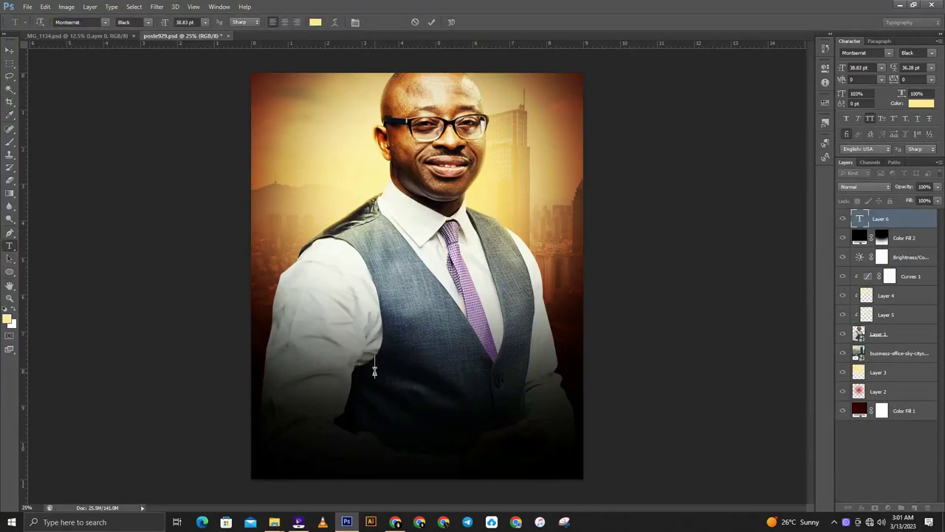
pyautogui.write('SU')
pyautogui.write('NSET')
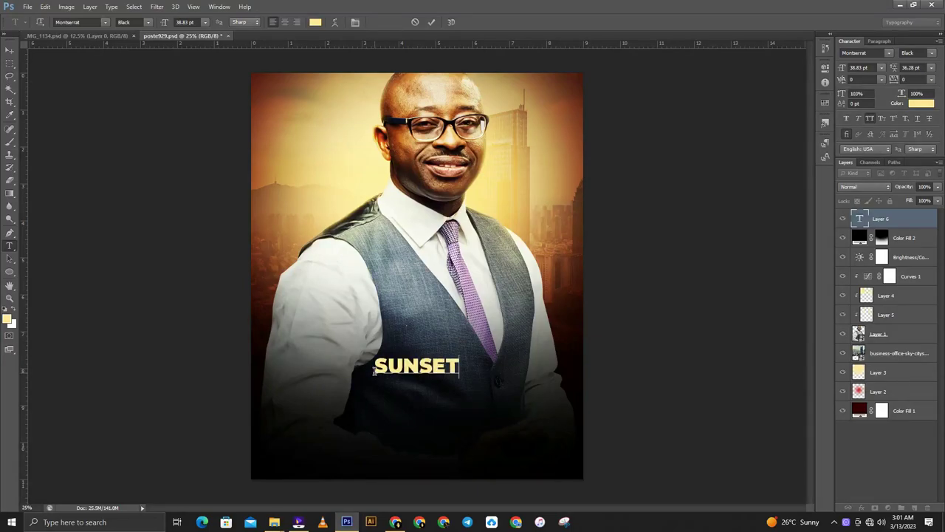
pyautogui.click(9, 50)
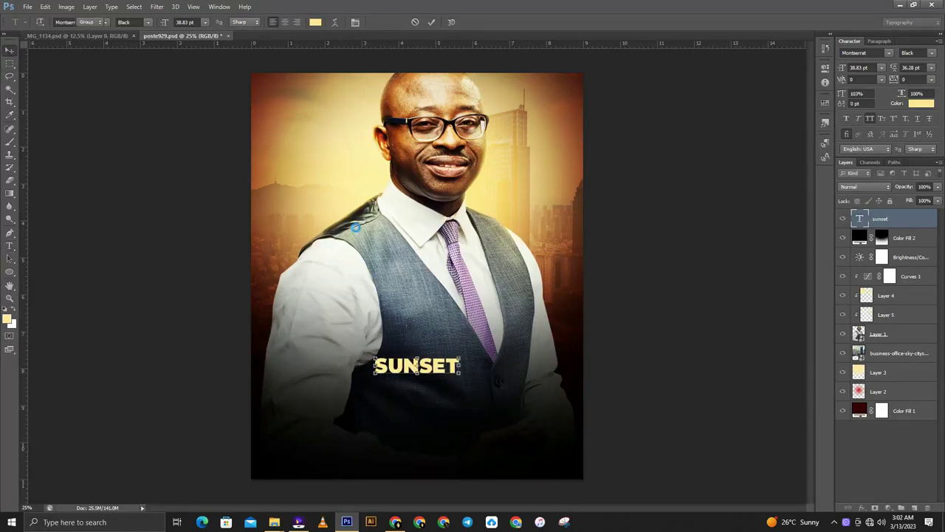
pyautogui.moveTo(460, 358); pyautogui.dragTo(509, 340)
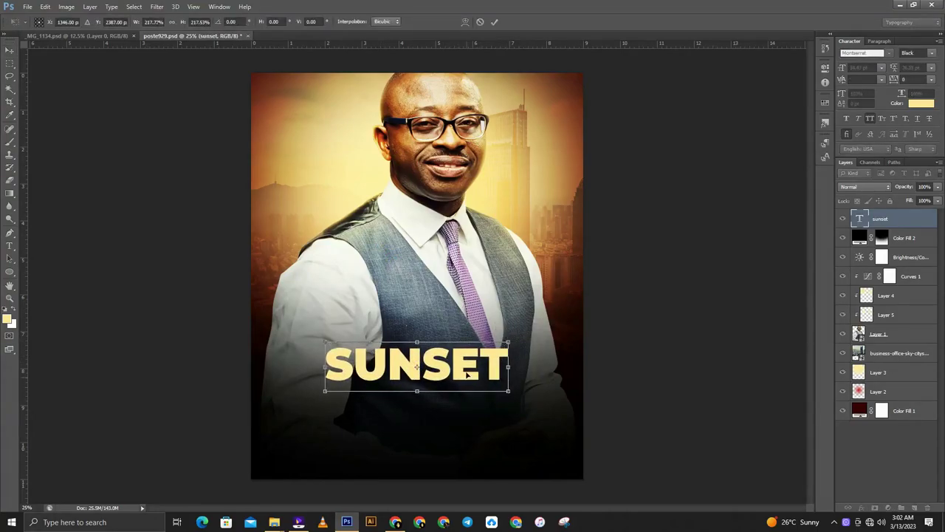
pyautogui.moveTo(472, 375)
pyautogui.mouseDown()
pyautogui.moveTo(475, 344)
pyautogui.moveTo(473, 367)
pyautogui.mouseUp()
pyautogui.click(495, 23)
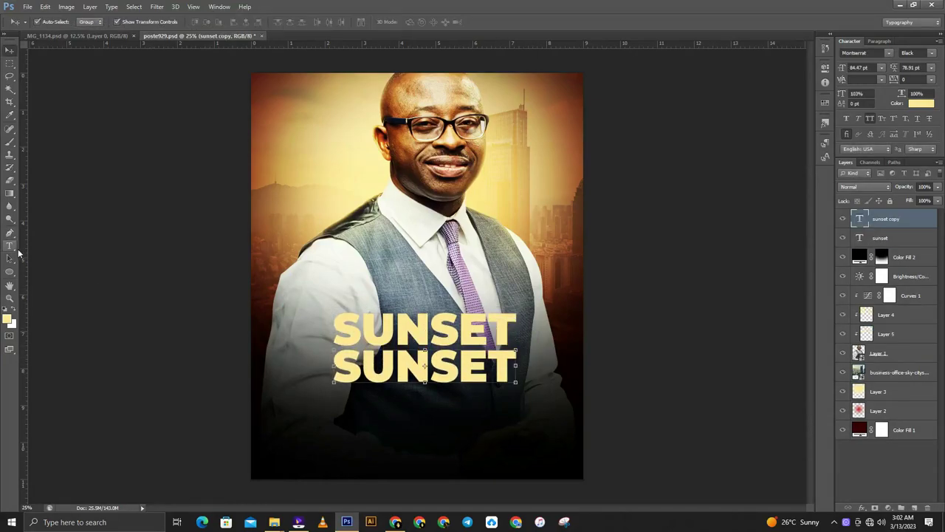
# Retype the second line as PRAYER, place it under SUNSET, and duplicate it below.
pyautogui.click(10, 246)
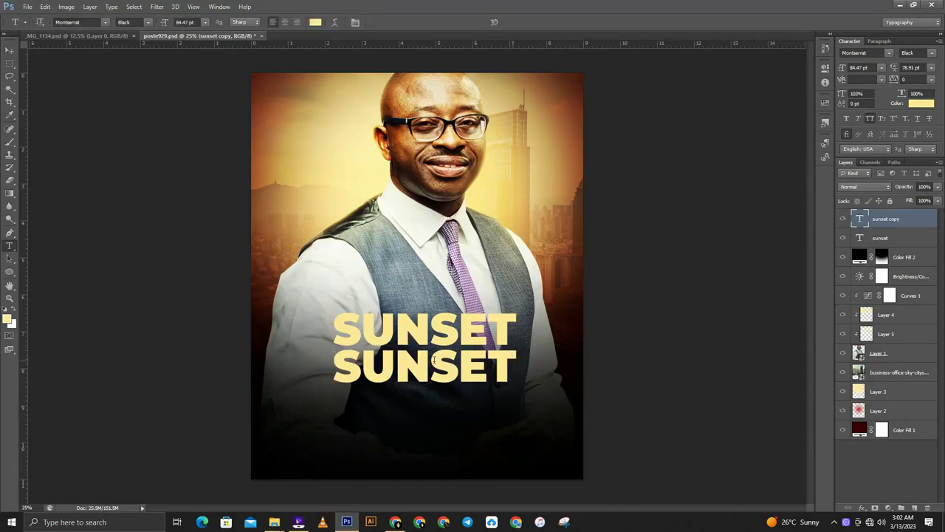
pyautogui.doubleClick(434, 359)
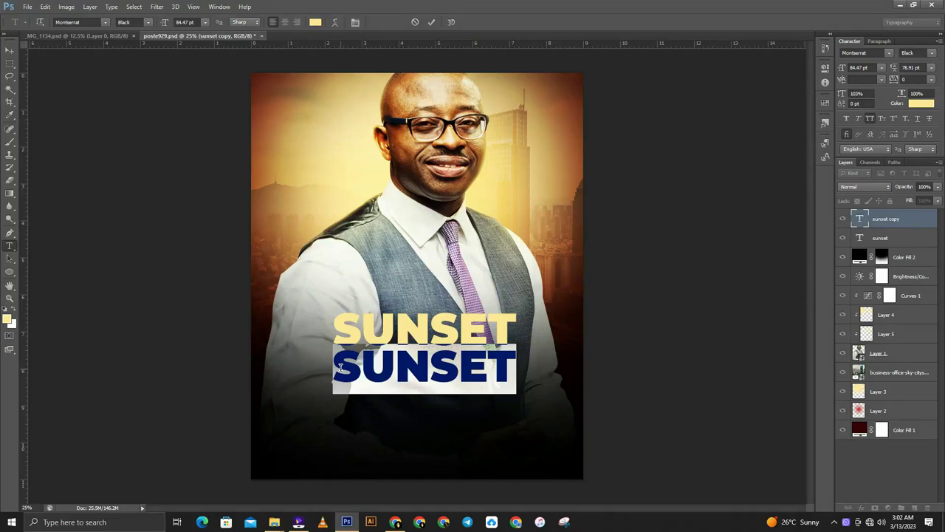
pyautogui.write('PRA')
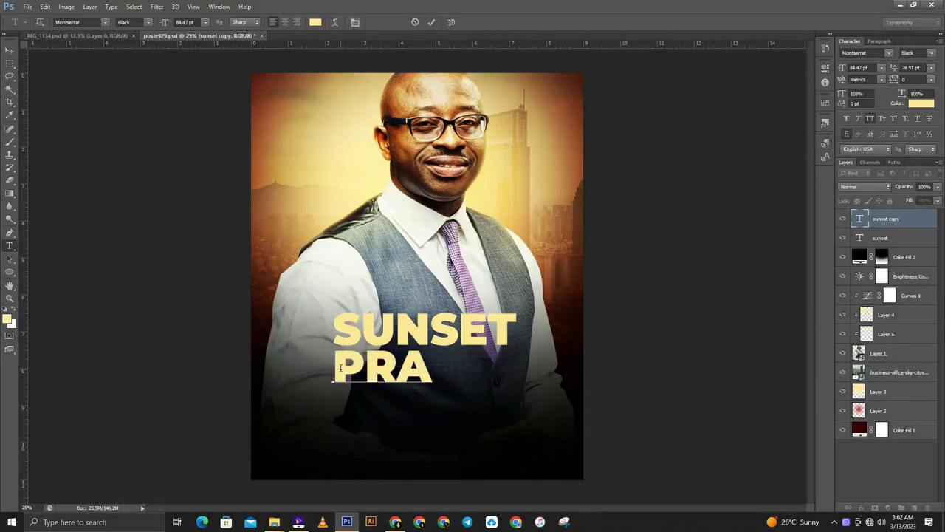
pyautogui.write('YER')
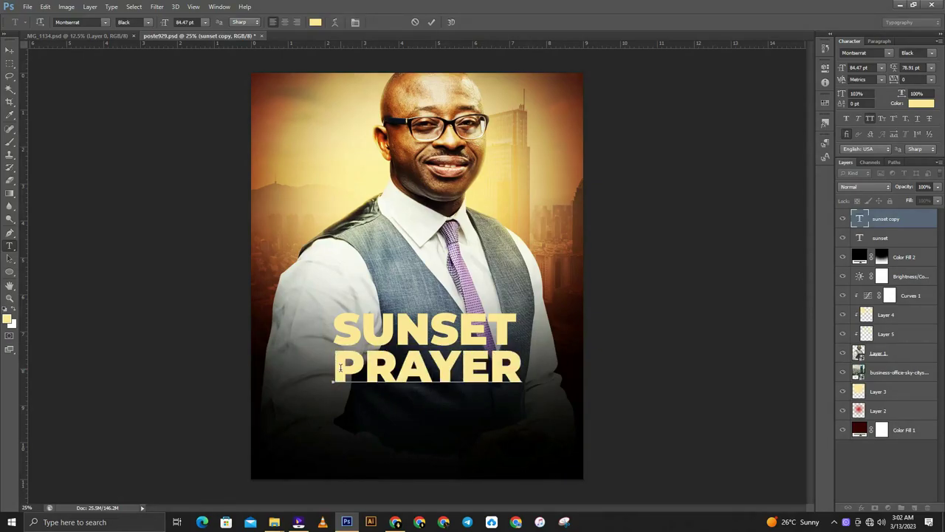
pyautogui.click(9, 50)
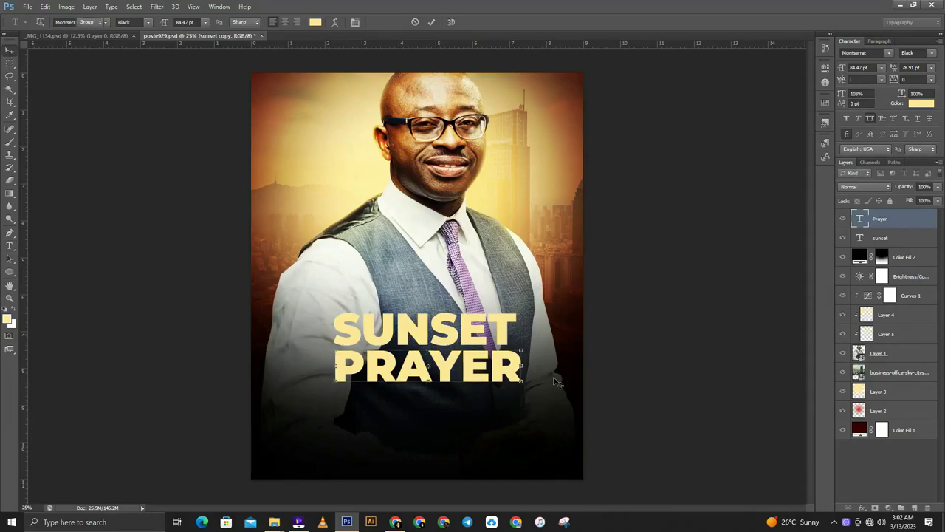
pyautogui.moveTo(496, 363); pyautogui.dragTo(497, 364)
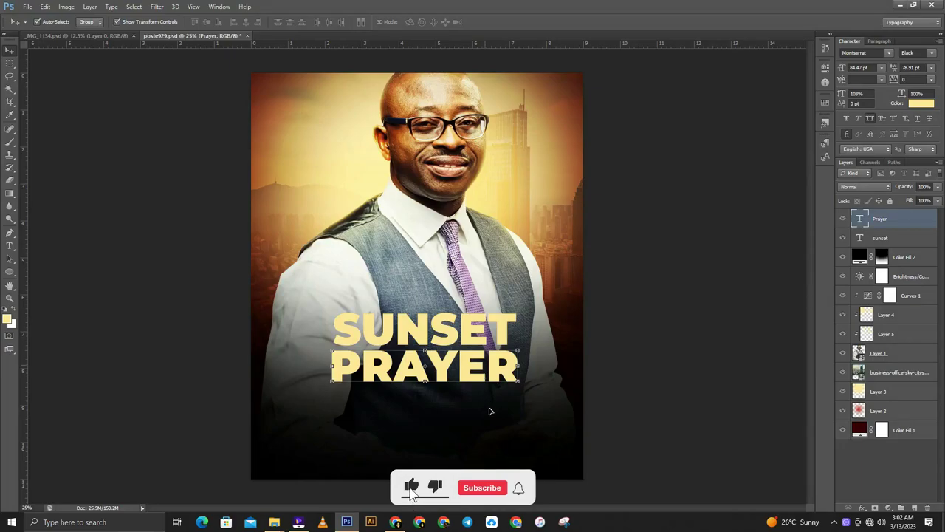
pyautogui.moveTo(488, 368)
pyautogui.mouseDown()
pyautogui.moveTo(490, 398)
pyautogui.moveTo(450, 400)
pyautogui.mouseUp()
# Shrink the PRAYER copy and widen its letter spacing to 1280.
pyautogui.hotkey('ctrl', 't')
pyautogui.click(494, 23)
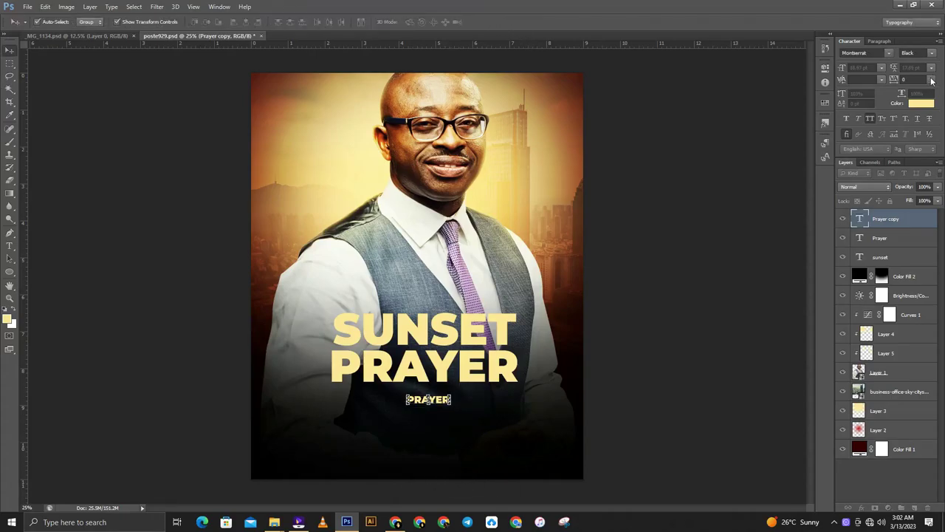
pyautogui.click(931, 68)
pyautogui.click(912, 239)
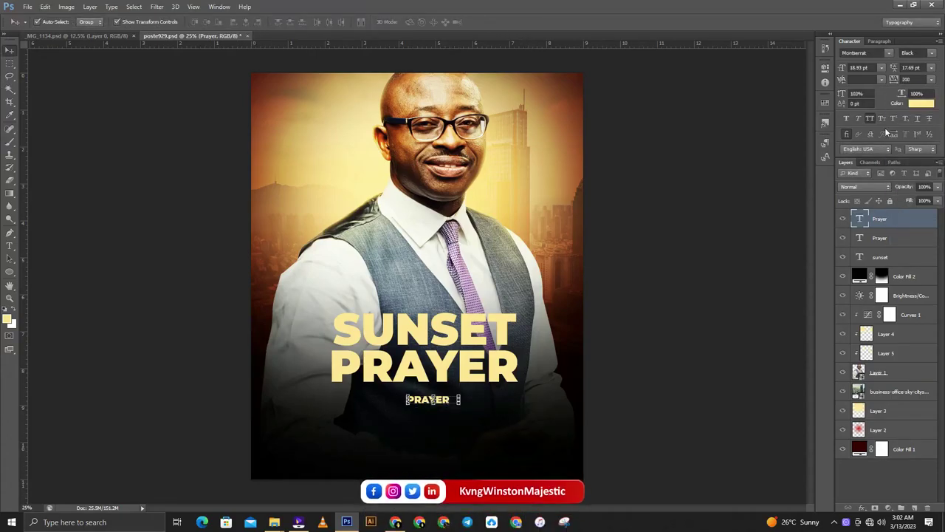
pyautogui.write('1000')
pyautogui.press('Return')
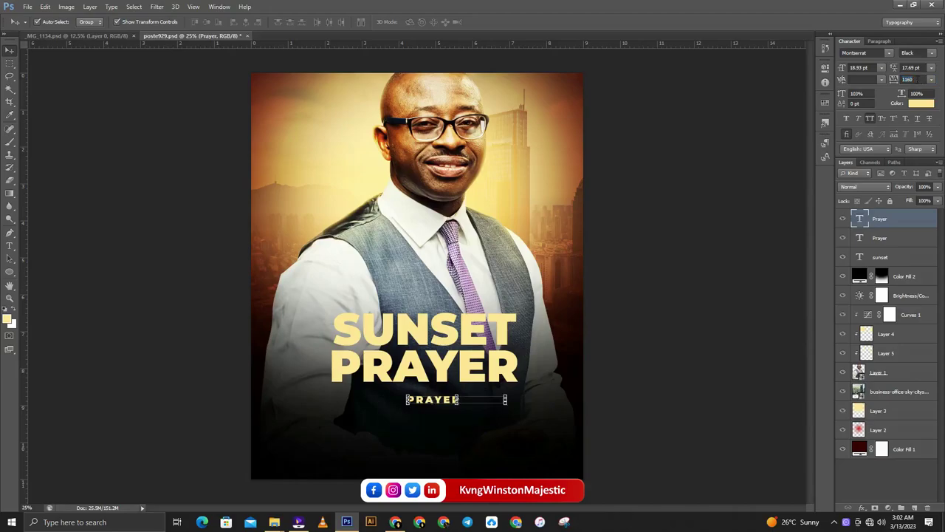
pyautogui.moveTo(893, 76); pyautogui.dragTo(908, 76)
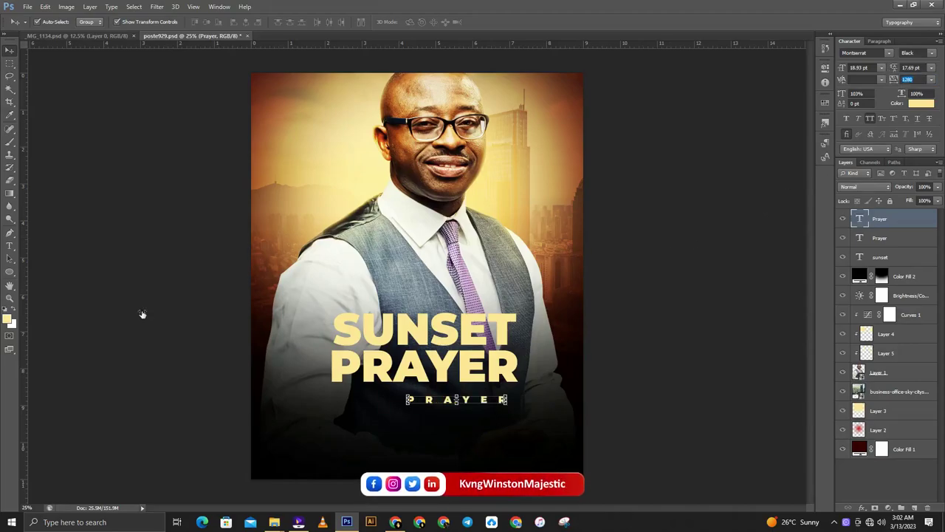
# Retype the small copy as EXPERIENCE and centre it under PRAYER.
pyautogui.click(7, 248)
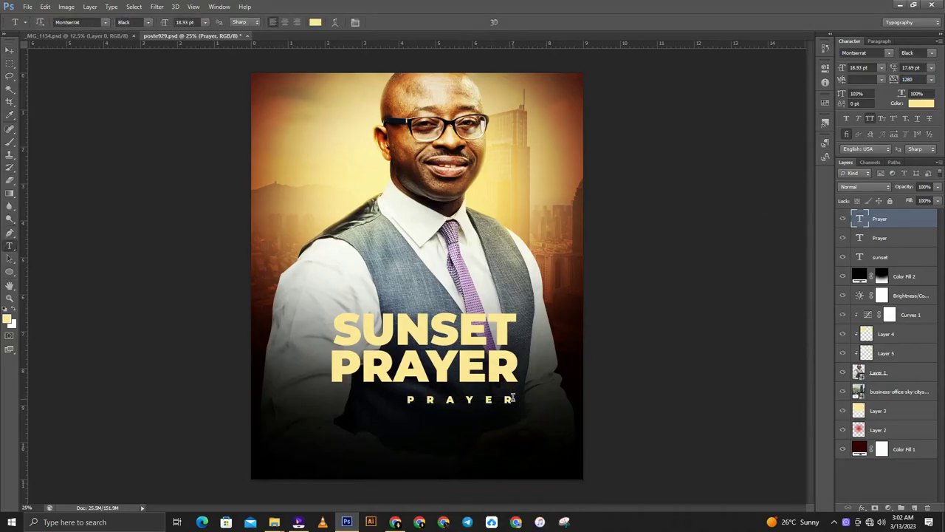
pyautogui.moveTo(512, 399); pyautogui.dragTo(295, 398)
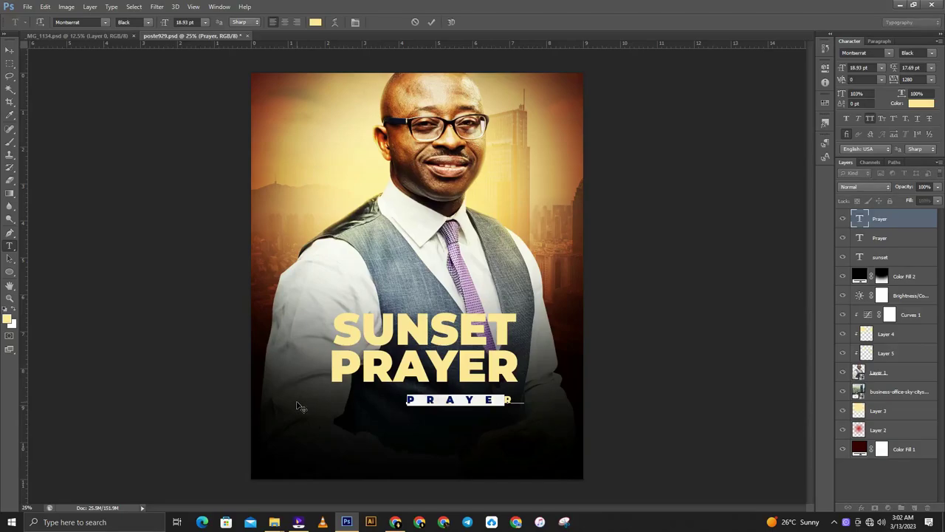
pyautogui.write('P')
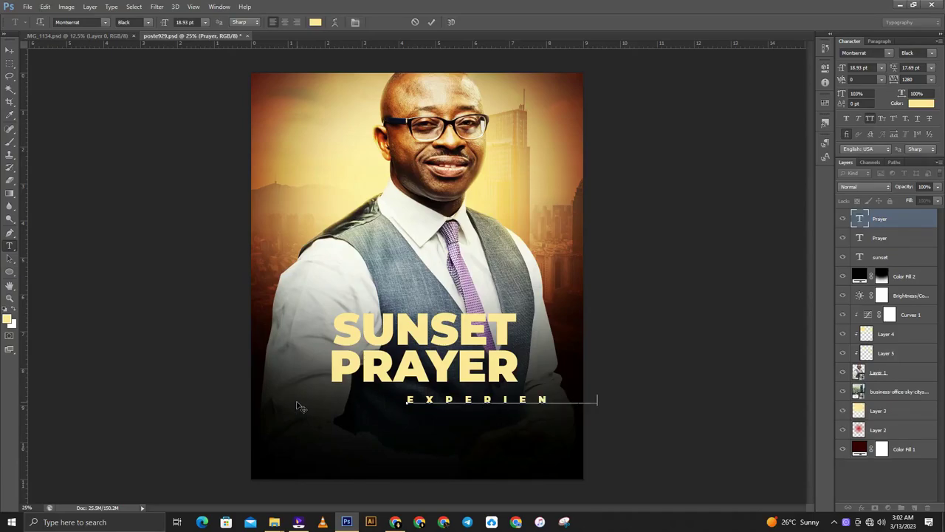
pyautogui.click(9, 49)
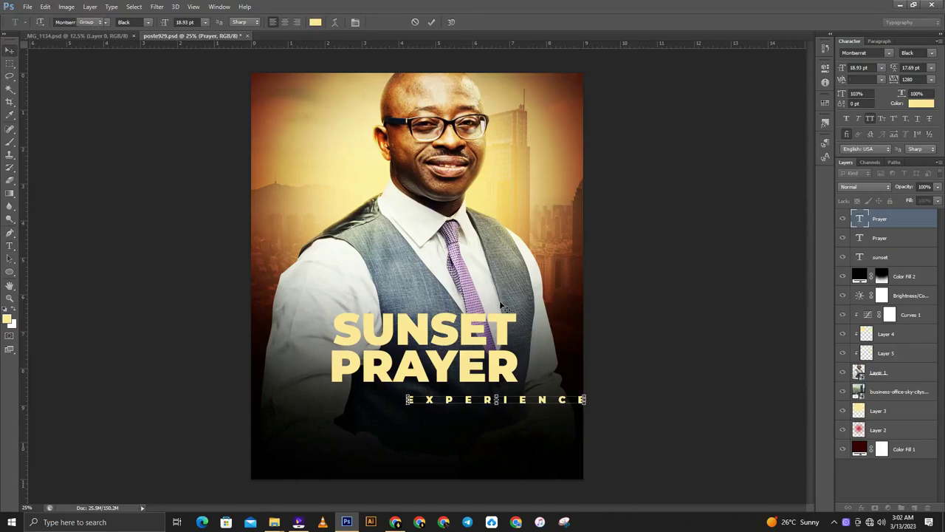
pyautogui.moveTo(544, 400)
pyautogui.mouseDown()
pyautogui.moveTo(474, 396)
pyautogui.moveTo(475, 297)
pyautogui.mouseUp()
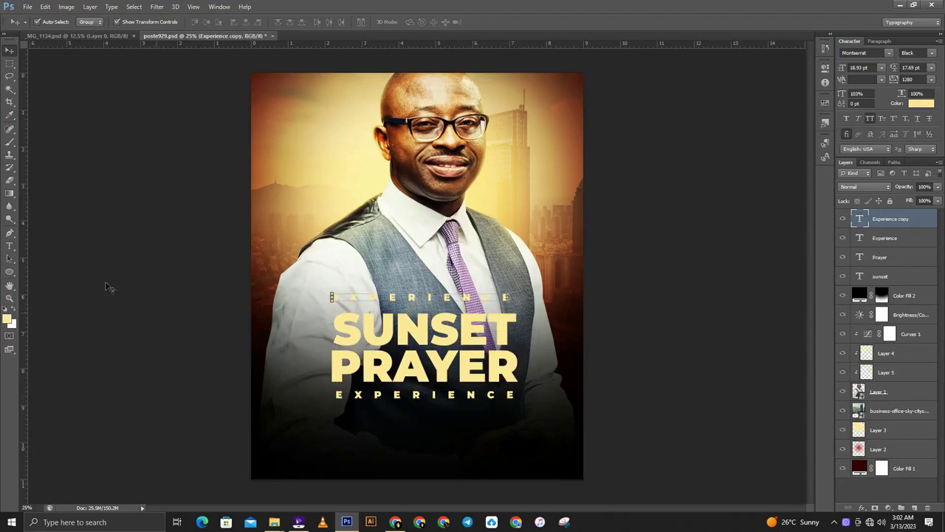
# Replace the upper EXPERIENCE line with THE CITY and move it above SUNSET.
pyautogui.click(10, 246)
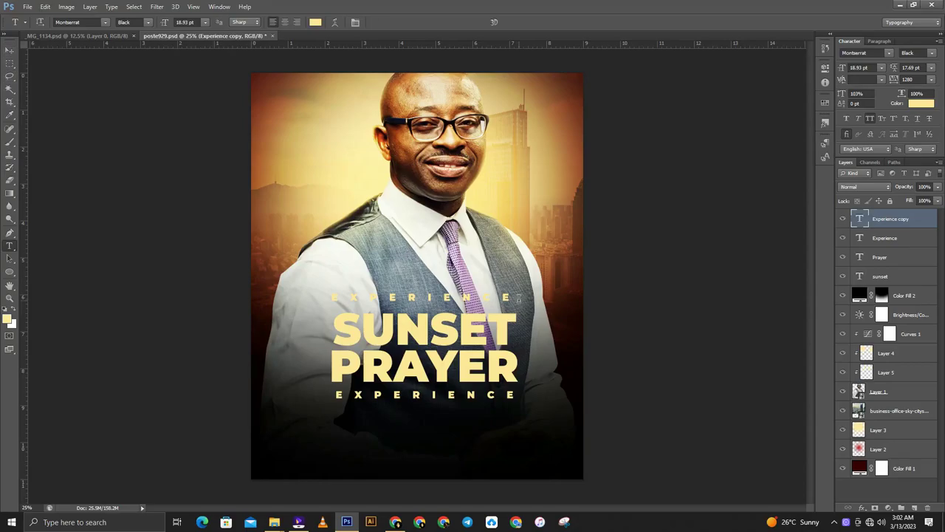
pyautogui.moveTo(509, 292); pyautogui.dragTo(331, 298)
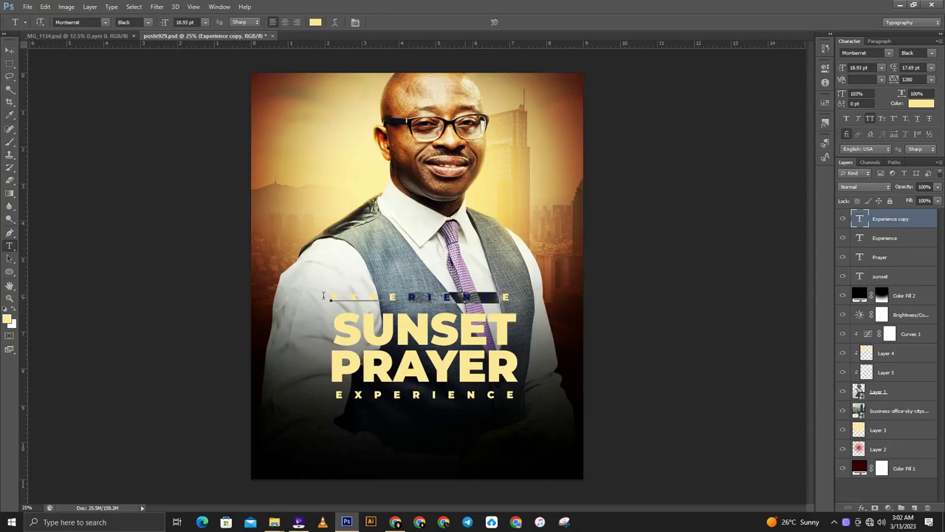
pyautogui.click(517, 296)
pyautogui.moveTo(516, 293); pyautogui.dragTo(161, 308)
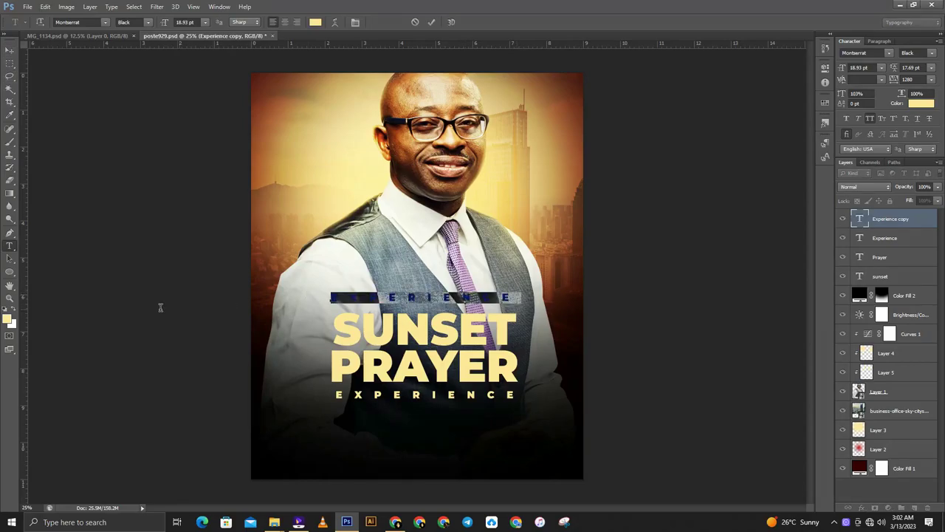
pyautogui.press('BackSpace')
pyautogui.write('THE CITY')
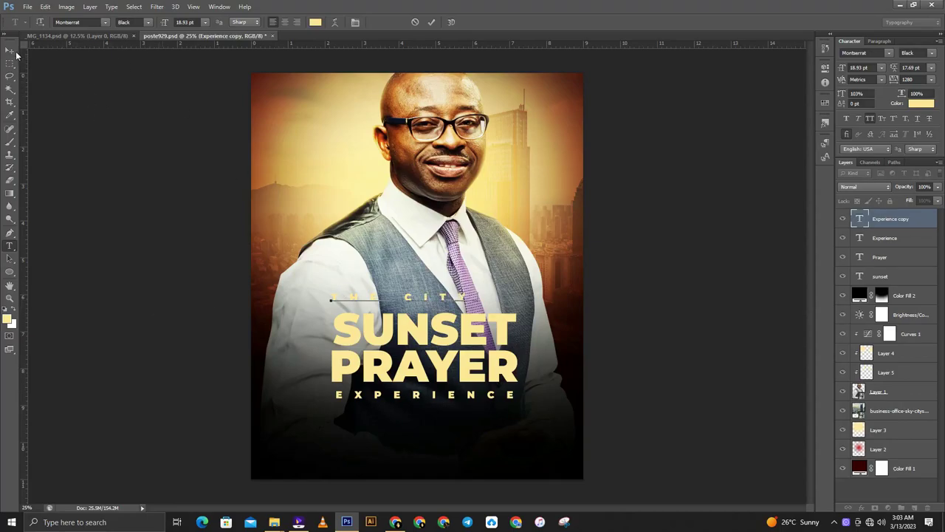
pyautogui.click(11, 49)
pyautogui.moveTo(426, 299); pyautogui.dragTo(464, 303)
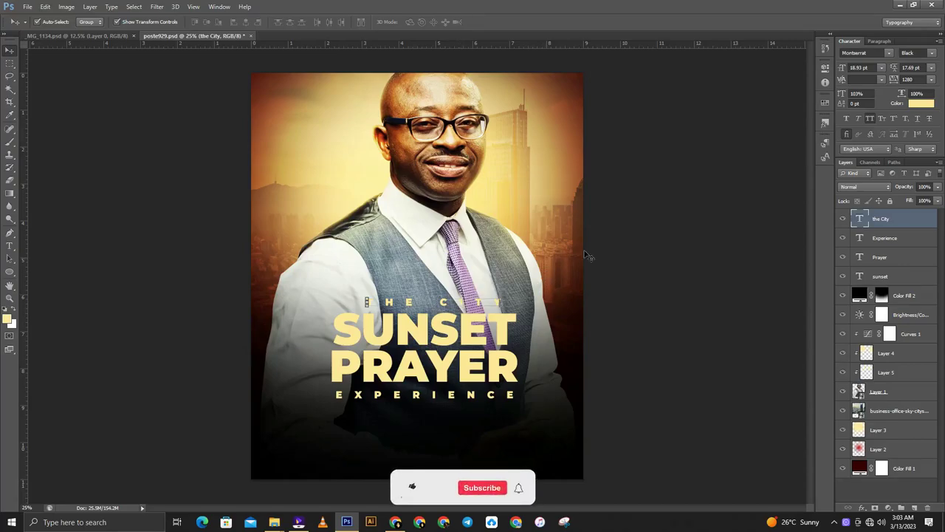
# Set THE CITY tracking to 0, enlarge it to about 208%, and nudge it into place.
pyautogui.click(931, 81)
pyautogui.click(916, 160)
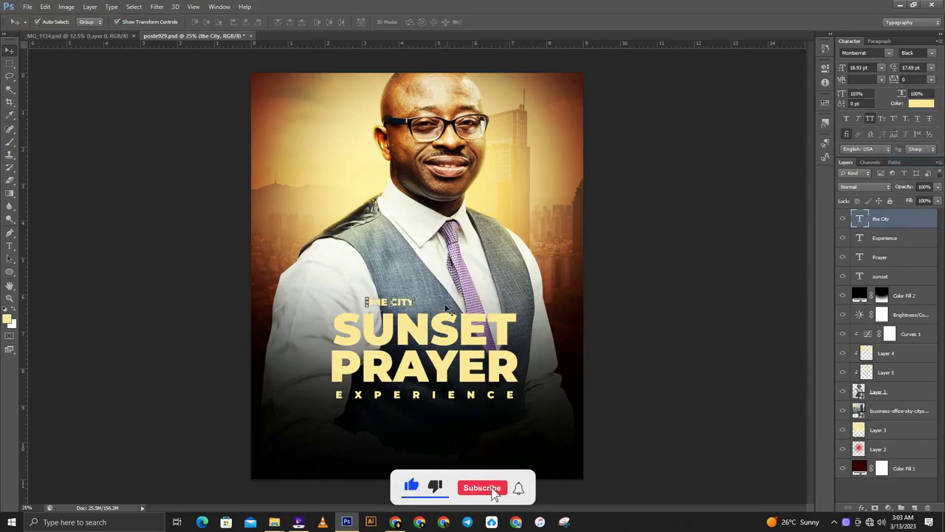
pyautogui.moveTo(399, 303); pyautogui.dragTo(479, 293)
pyautogui.hotkey('ctrl', 't')
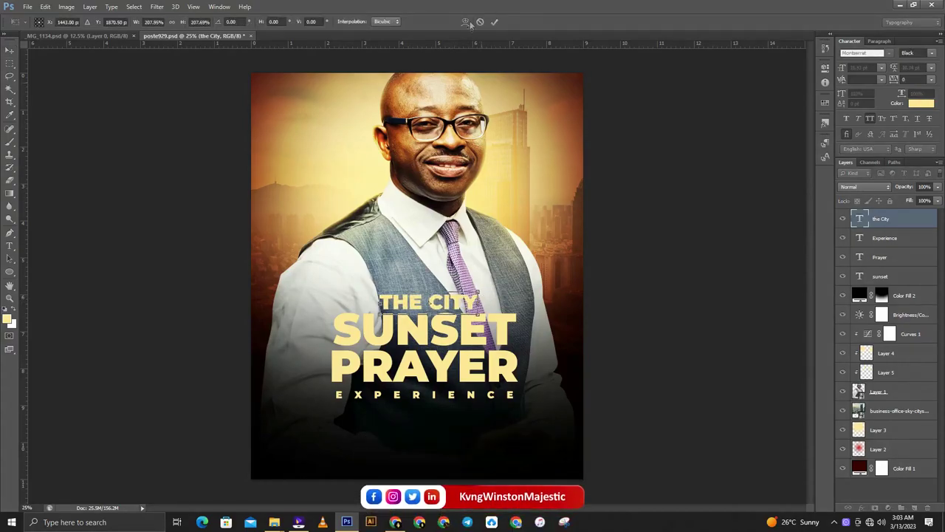
pyautogui.press('Return')
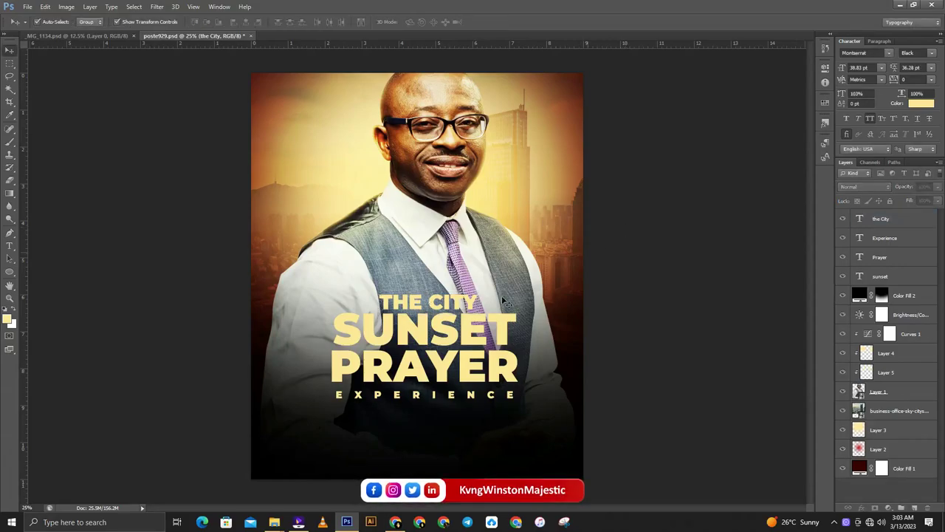
pyautogui.moveTo(446, 304); pyautogui.dragTo(441, 305)
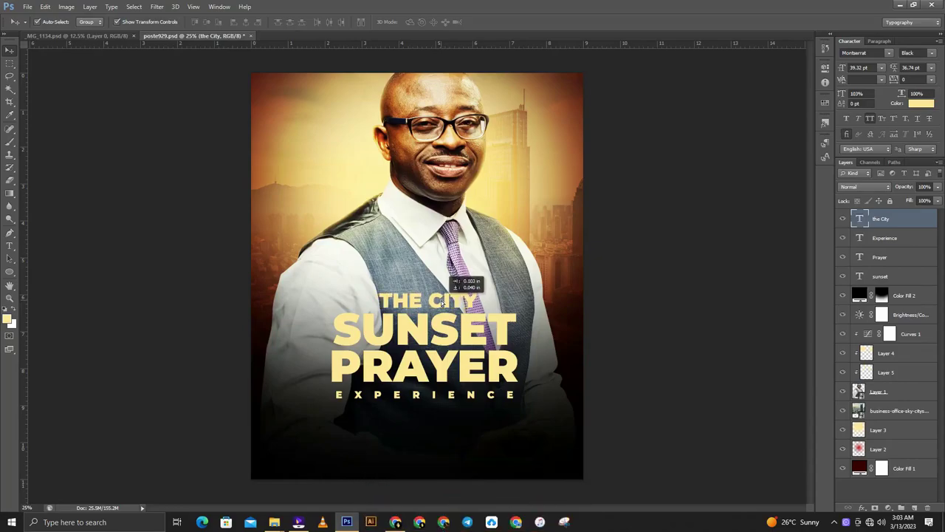
pyautogui.moveTo(441, 305); pyautogui.dragTo(441, 300)
# Nudge EXPERIENCE up three arrow-key steps and make its text white.
pyautogui.click(476, 397)
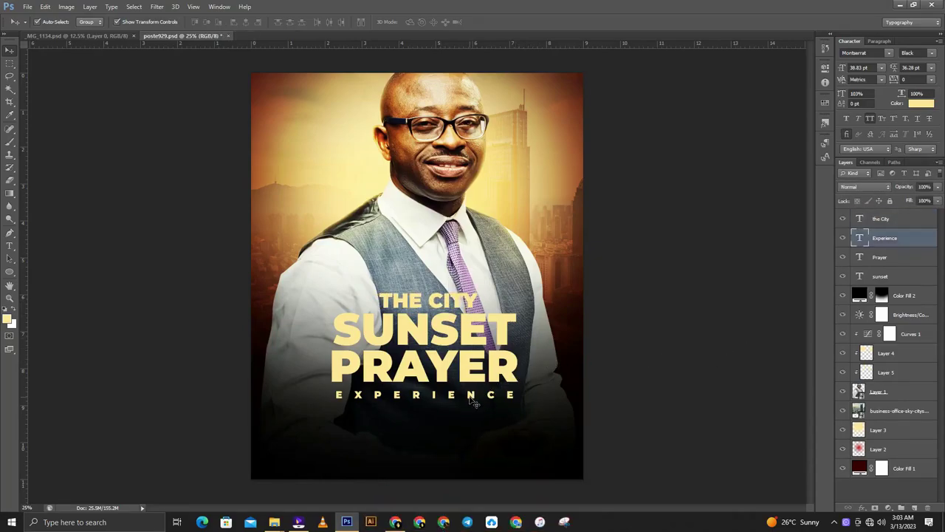
pyautogui.press('Up')
pyautogui.press('Up')
pyautogui.press('Up')
pyautogui.press('Up')
pyautogui.press('Up')
pyautogui.press('Up')
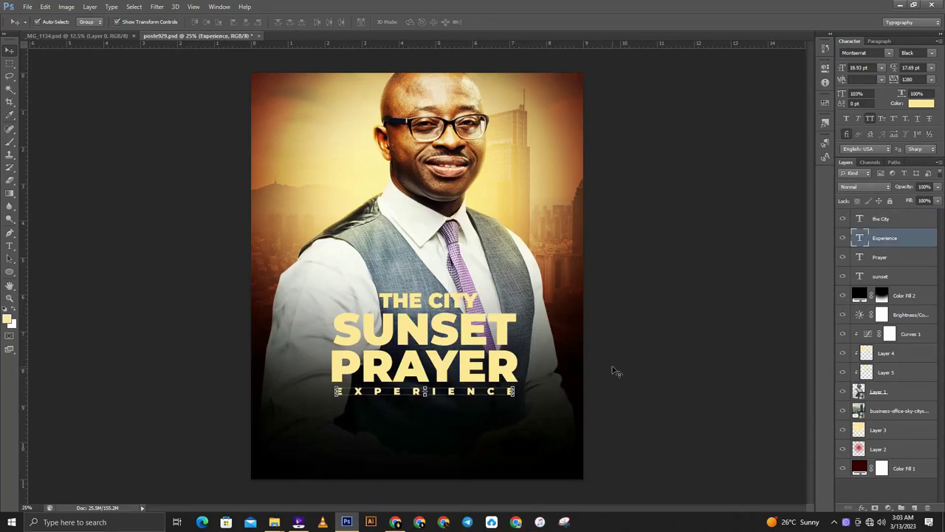
pyautogui.press('Up')
pyautogui.press('Up')
pyautogui.press('Up')
pyautogui.press('Up')
pyautogui.press('Up')
pyautogui.press('Up')
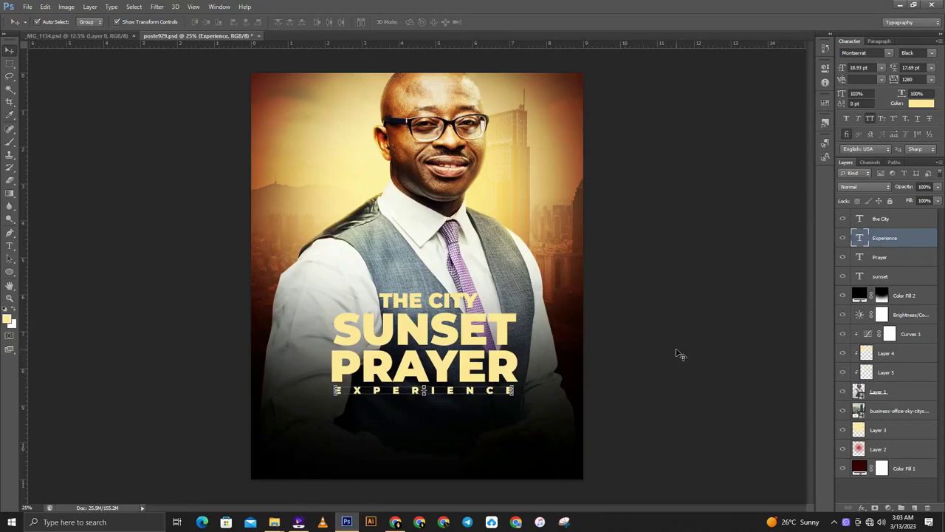
pyautogui.press('Up')
pyautogui.click(921, 103)
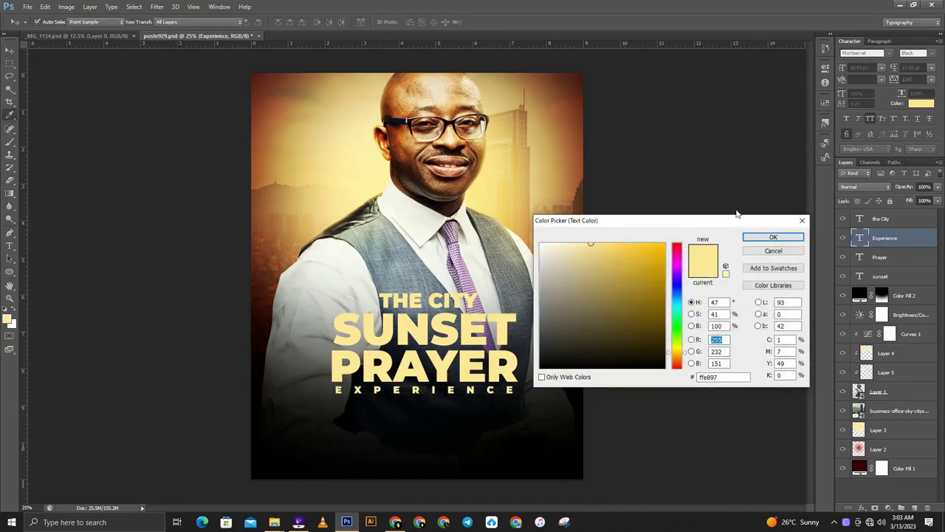
pyautogui.click(540, 245)
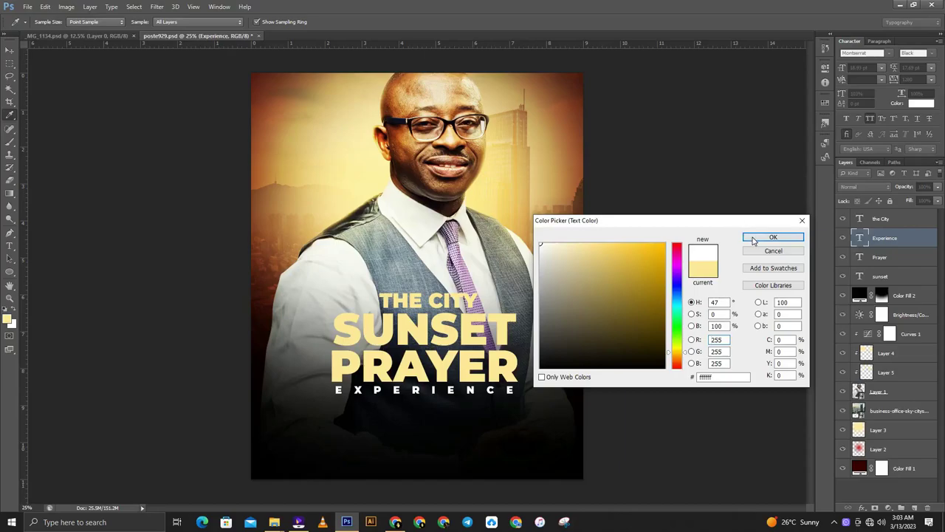
pyautogui.click(754, 238)
# Select THE CITY layer and pick white as its text colour.
pyautogui.press('v')
pyautogui.click(476, 330)
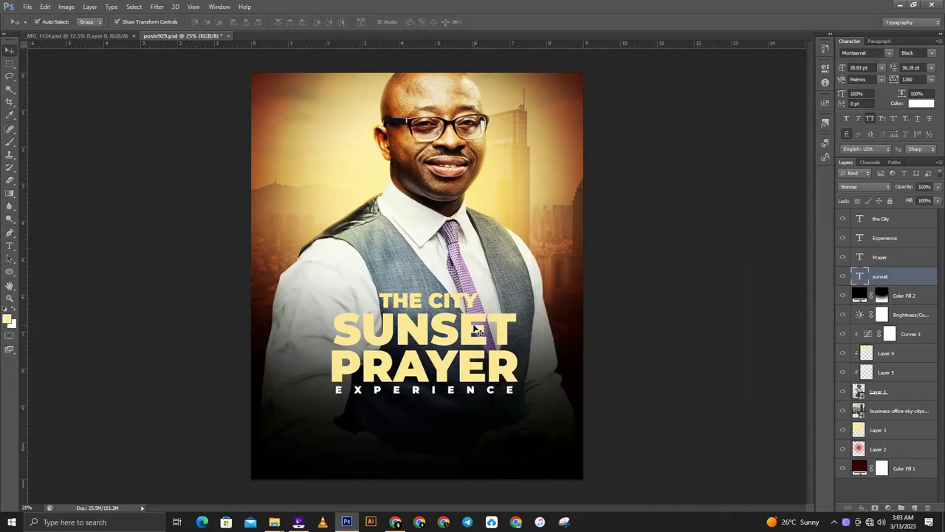
pyautogui.click(643, 400)
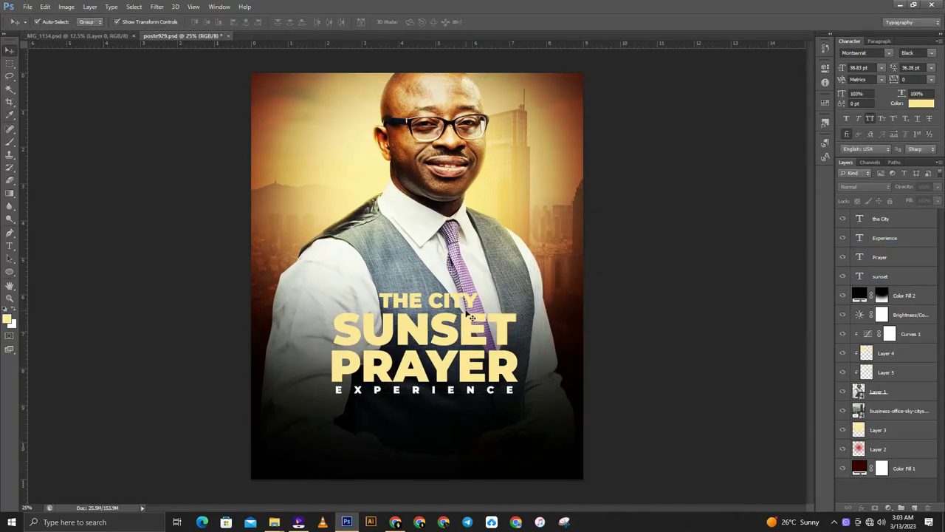
pyautogui.click(464, 303)
pyautogui.click(921, 105)
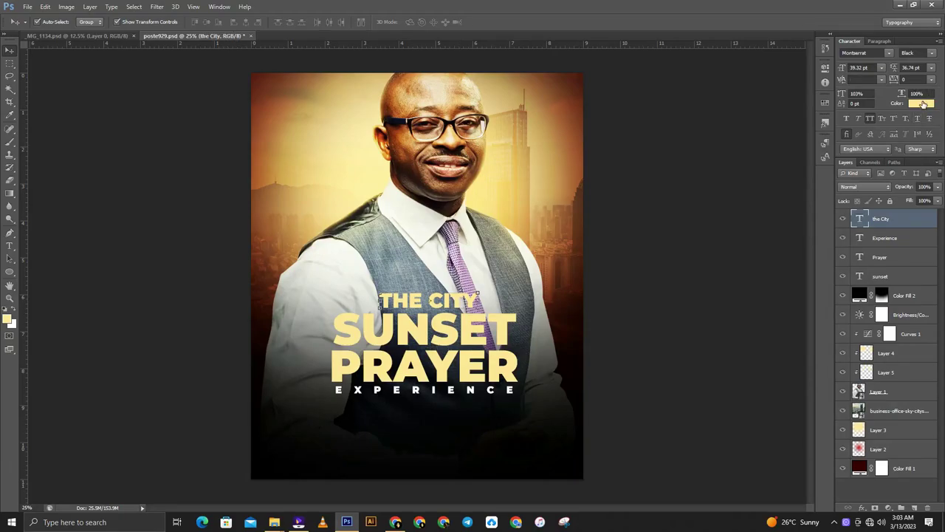
pyautogui.click(540, 245)
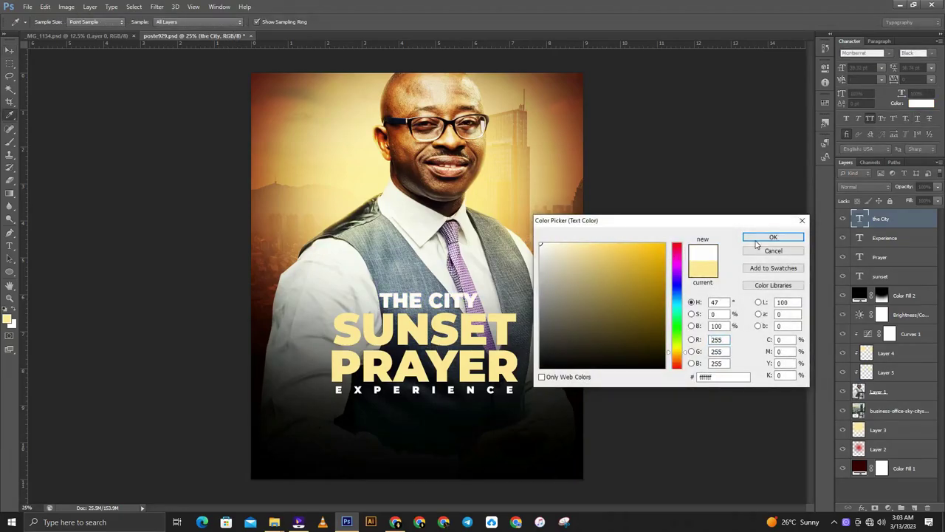
# Confirm white for THE CITY and scale SUNSET up to about 104%.
pyautogui.click(773, 237)
pyautogui.click(858, 276)
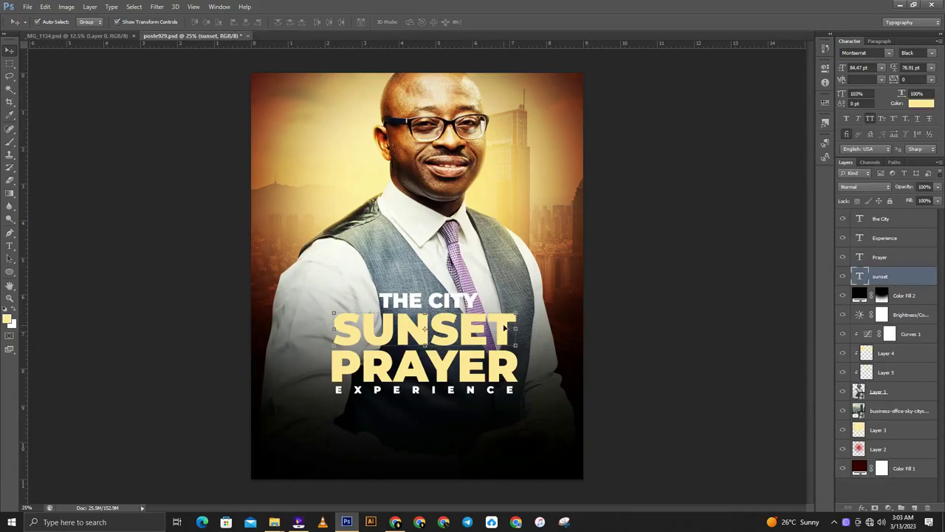
pyautogui.hotkey('ctrl', 't')
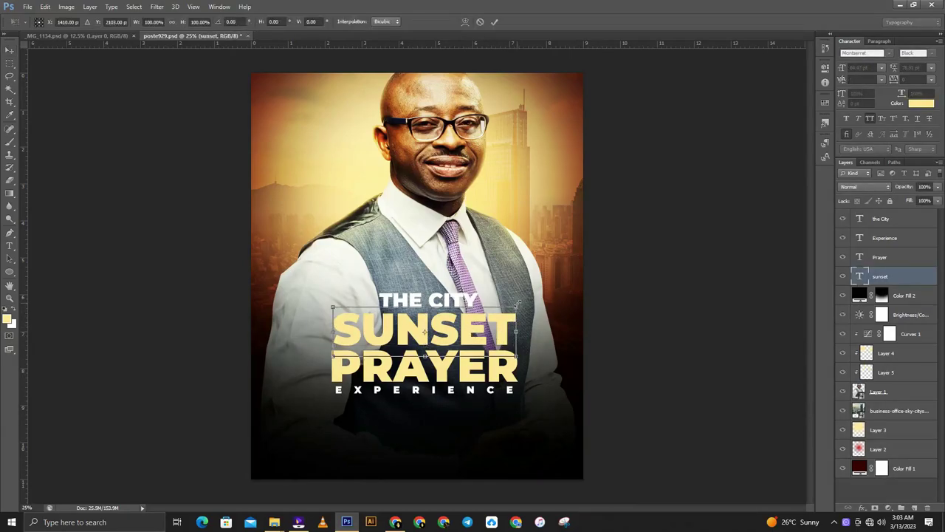
pyautogui.moveTo(519, 302); pyautogui.dragTo(522, 302)
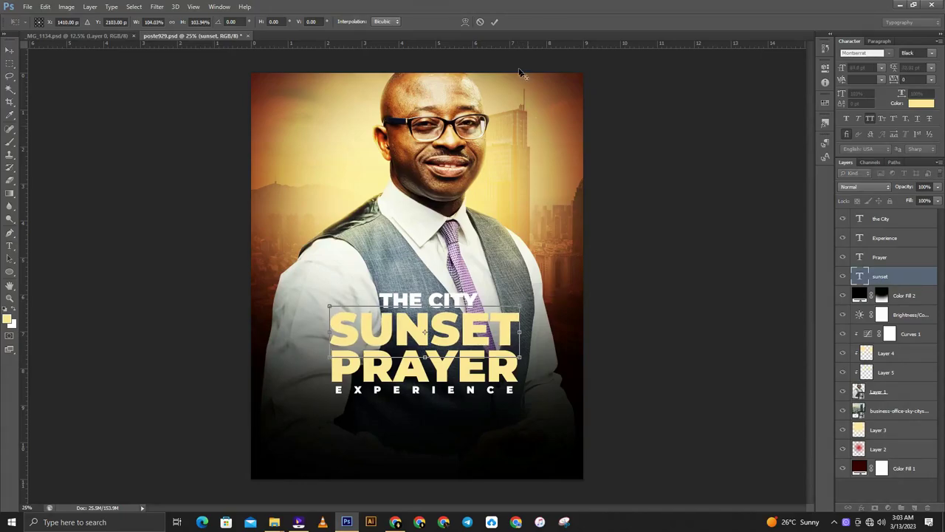
pyautogui.click(495, 23)
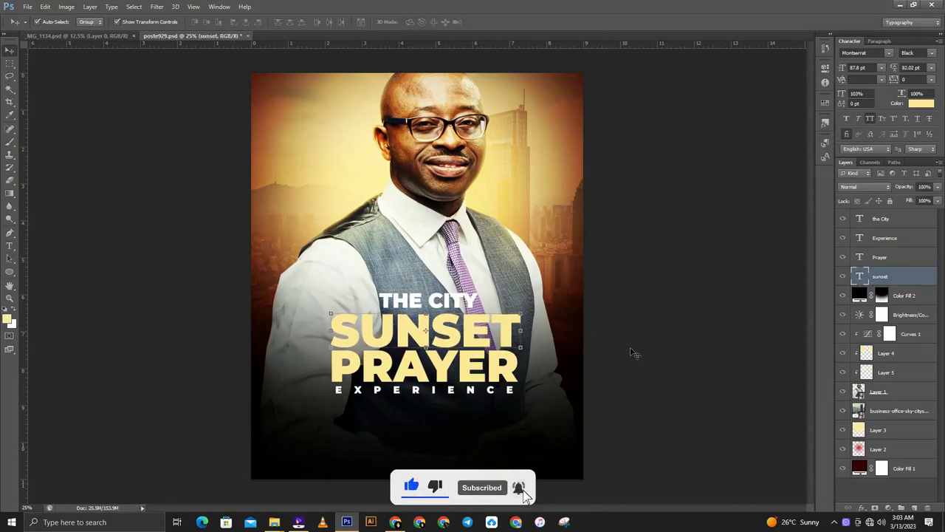
# Move THE CITY slightly down toward SUNSET, then reselect the SUNSET layer.
pyautogui.click(702, 354)
pyautogui.click(444, 303)
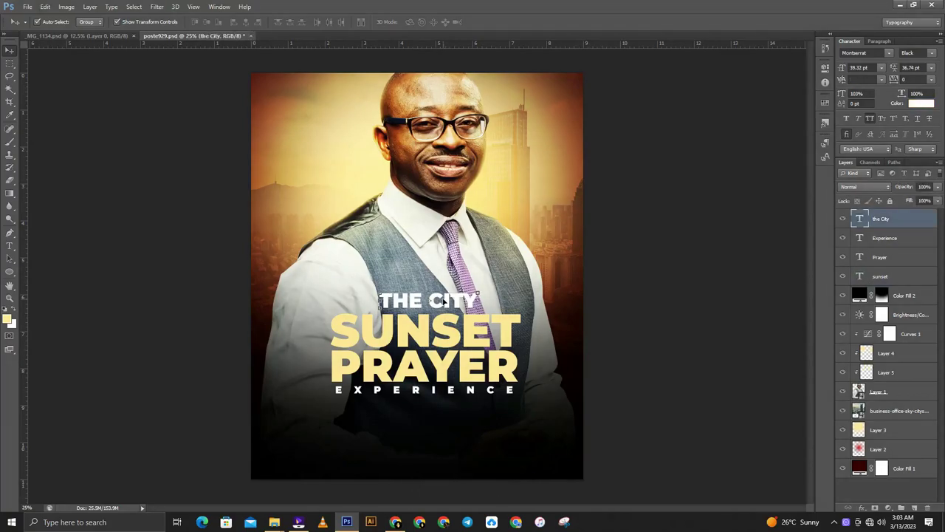
pyautogui.moveTo(444, 303); pyautogui.dragTo(446, 306)
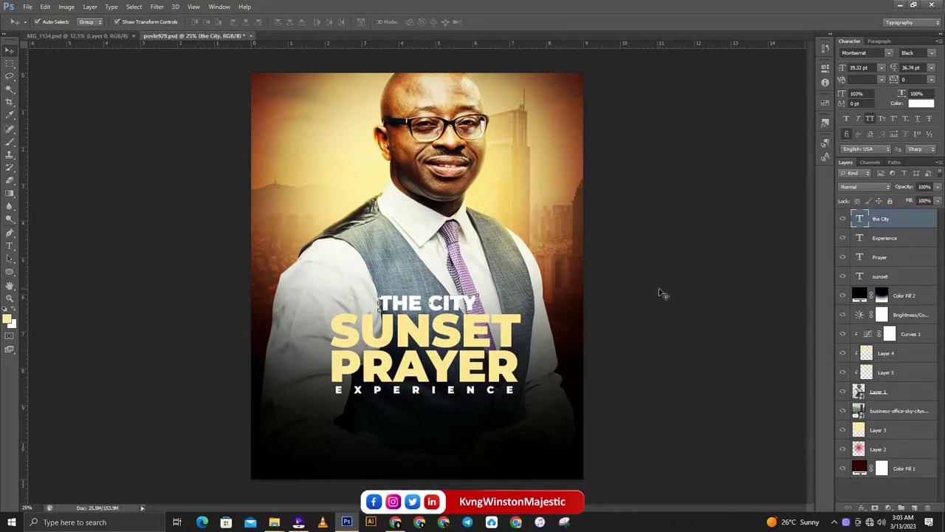
pyautogui.click(702, 295)
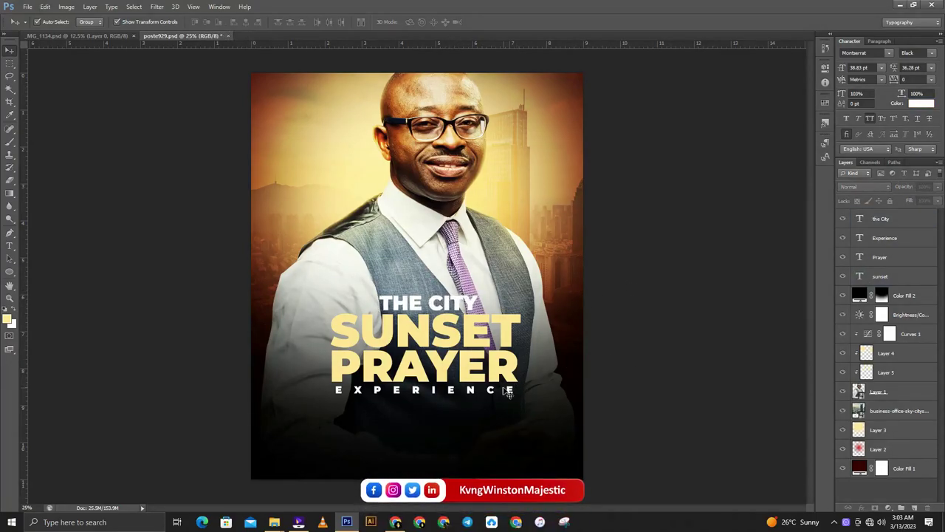
pyautogui.click(466, 341)
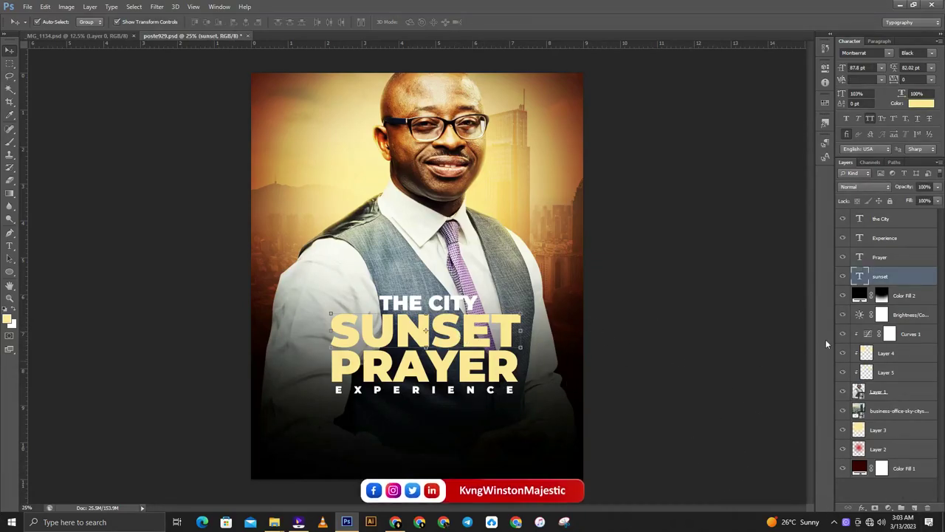
# Duplicate SUNSET and PRAYER beneath the originals and shrink the copies to about 96%.
pyautogui.click(860, 508)
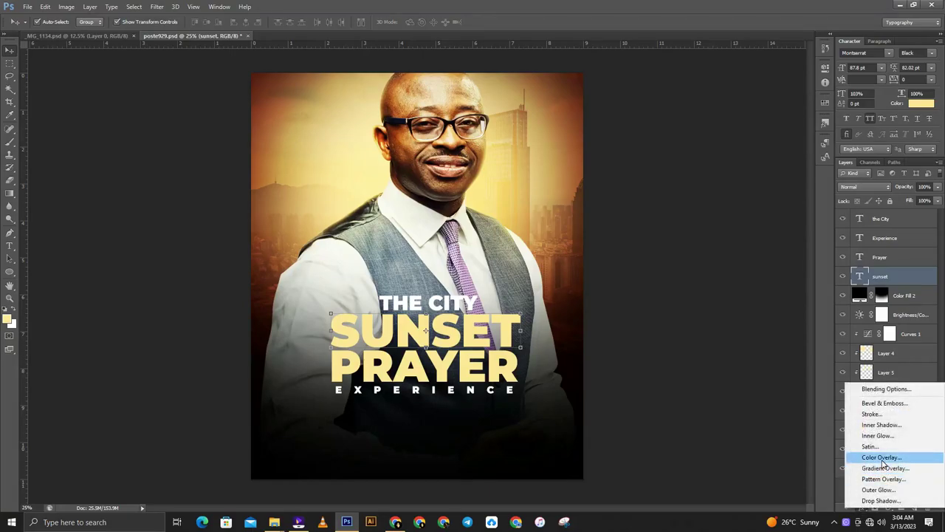
pyautogui.click(738, 366)
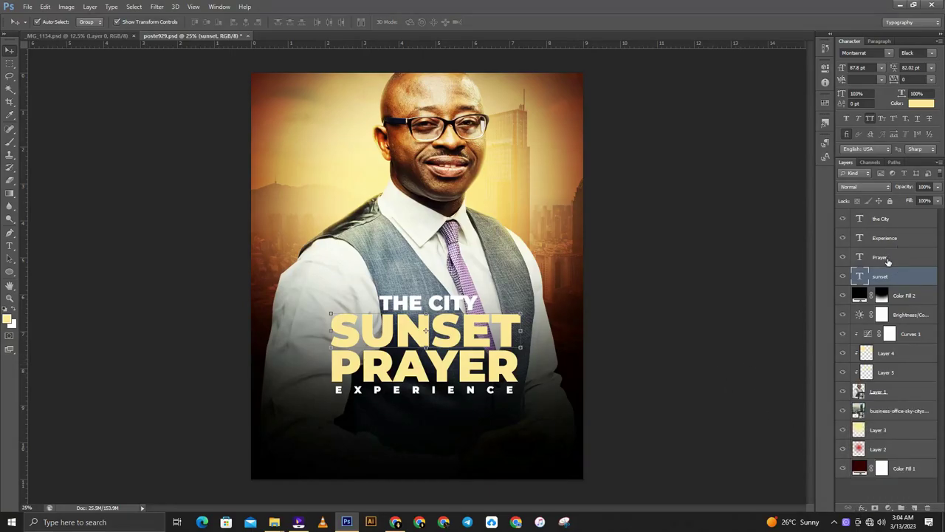
pyautogui.keyDown('shift'); pyautogui.click(888, 262); pyautogui.keyUp('shift')
pyautogui.moveTo(888, 261); pyautogui.dragTo(886, 288)
pyautogui.hotkey('ctrl', 't')
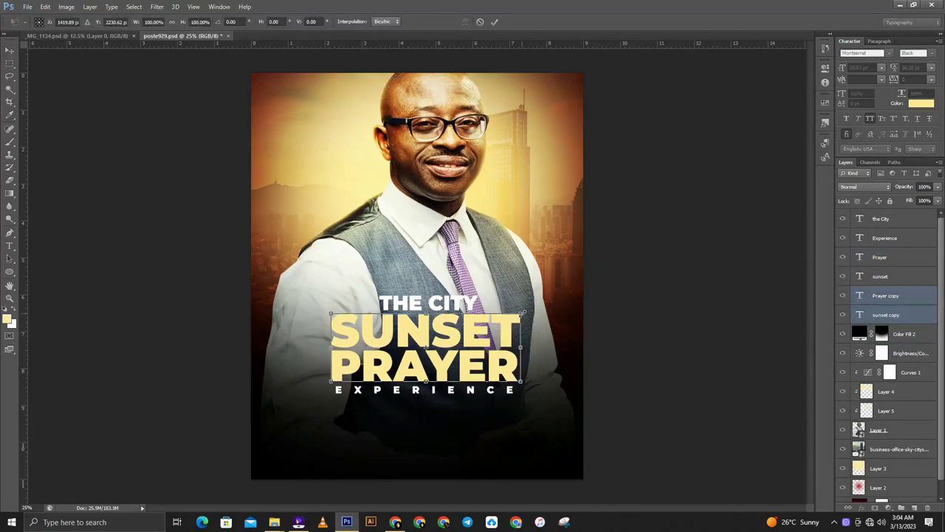
pyautogui.moveTo(522, 315); pyautogui.dragTo(518, 317)
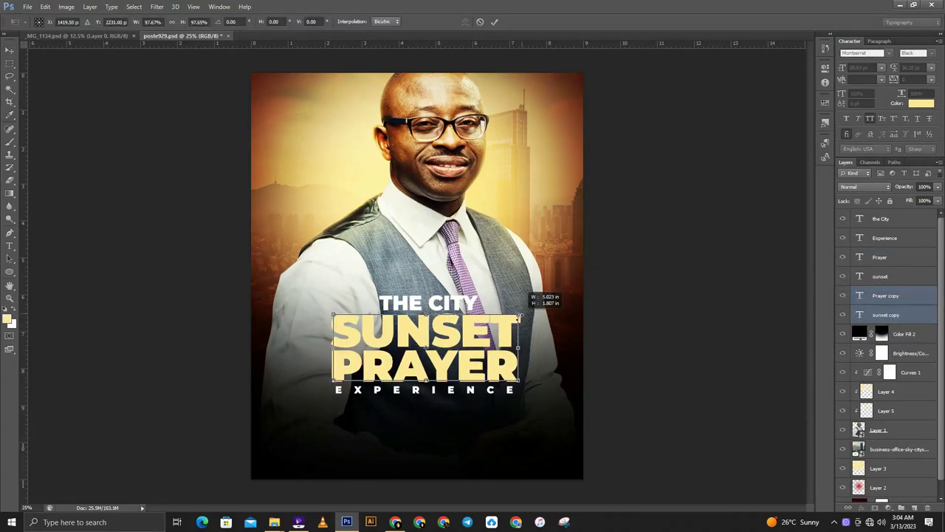
pyautogui.click(495, 22)
# Colour the SUNSET and PRAYER copies dark burnt orange #a73b01.
pyautogui.click(929, 105)
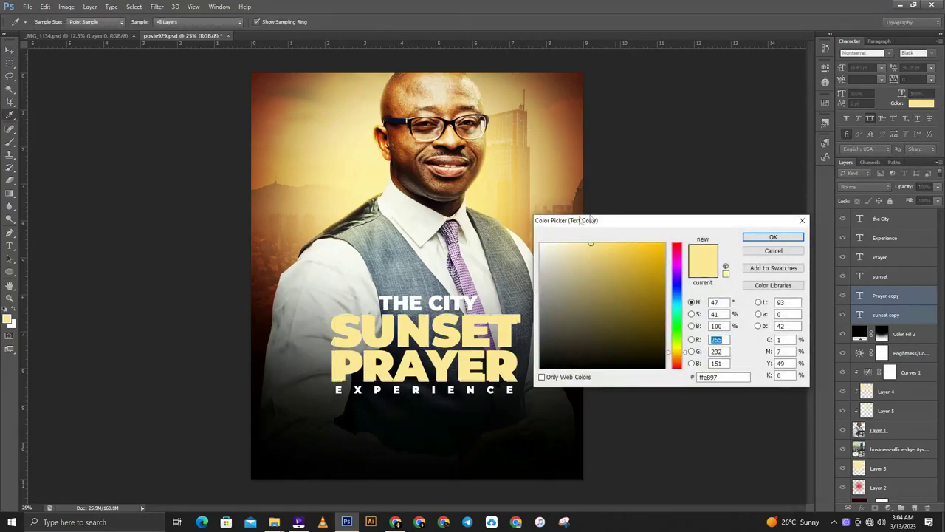
pyautogui.click(573, 136)
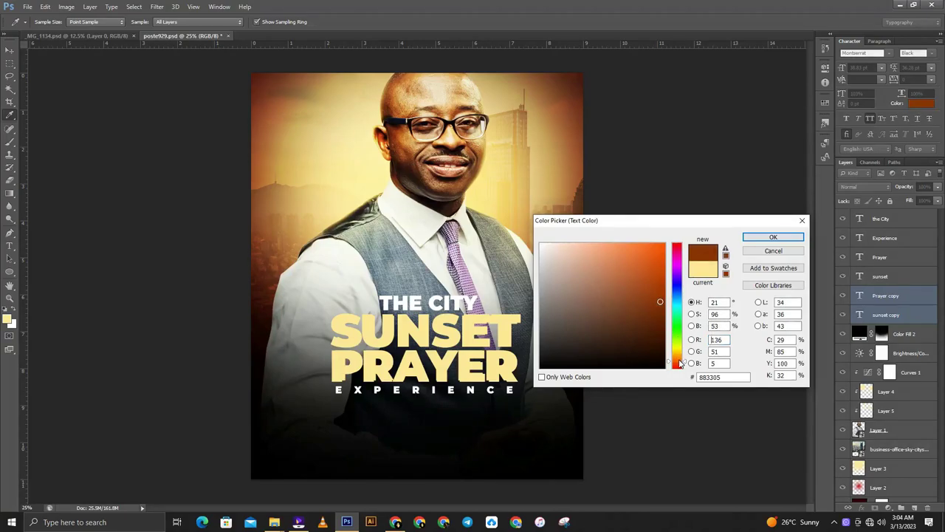
pyautogui.click(663, 285)
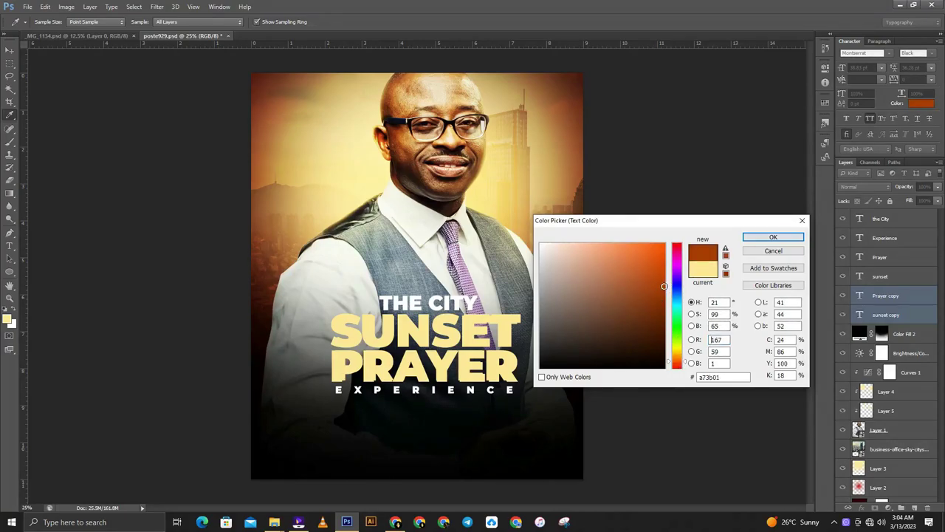
pyautogui.click(768, 237)
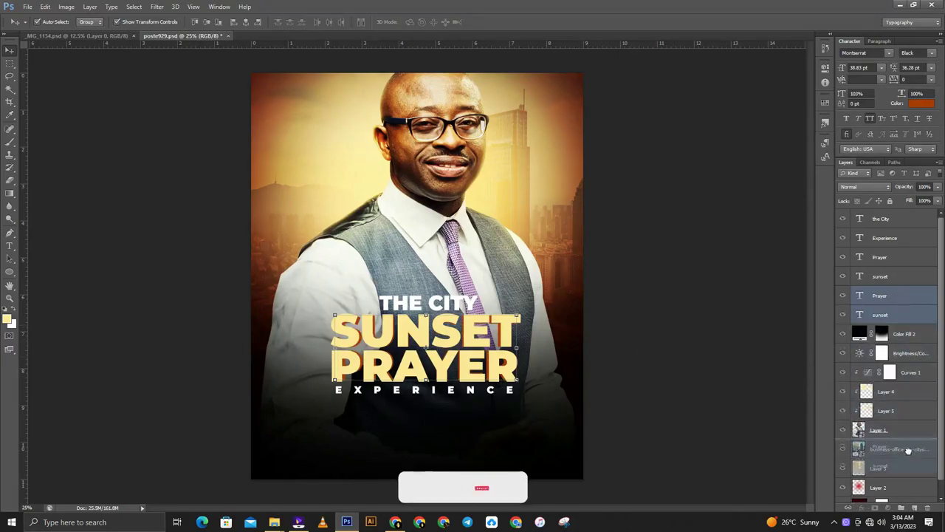
# Group the orange copies and add Bevel & Emboss with a triple-peak gloss contour.
pyautogui.moveTo(901, 297); pyautogui.dragTo(901, 508)
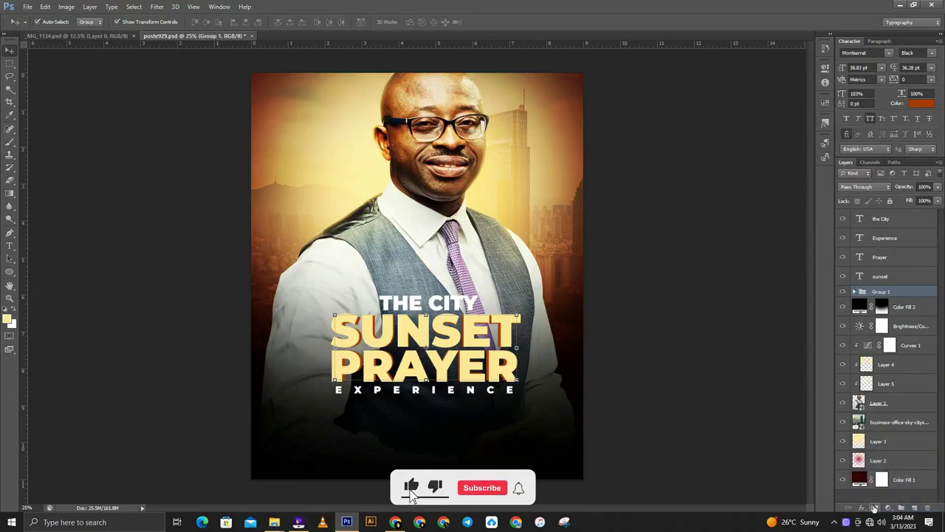
pyautogui.click(862, 508)
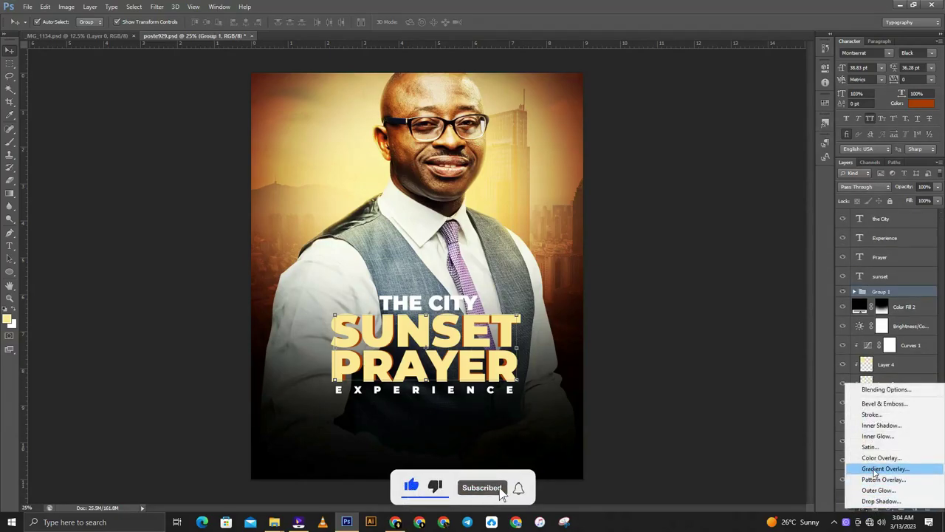
pyautogui.click(884, 403)
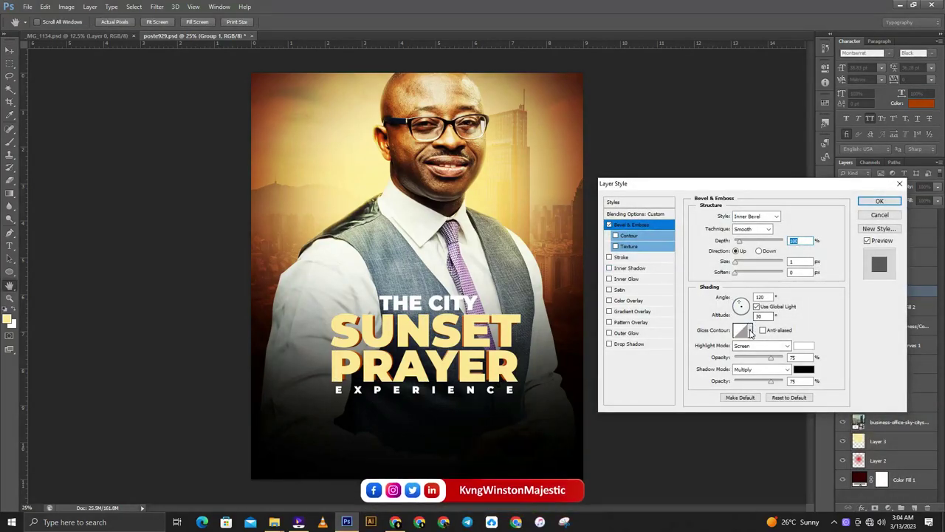
pyautogui.click(751, 333)
pyautogui.click(728, 372)
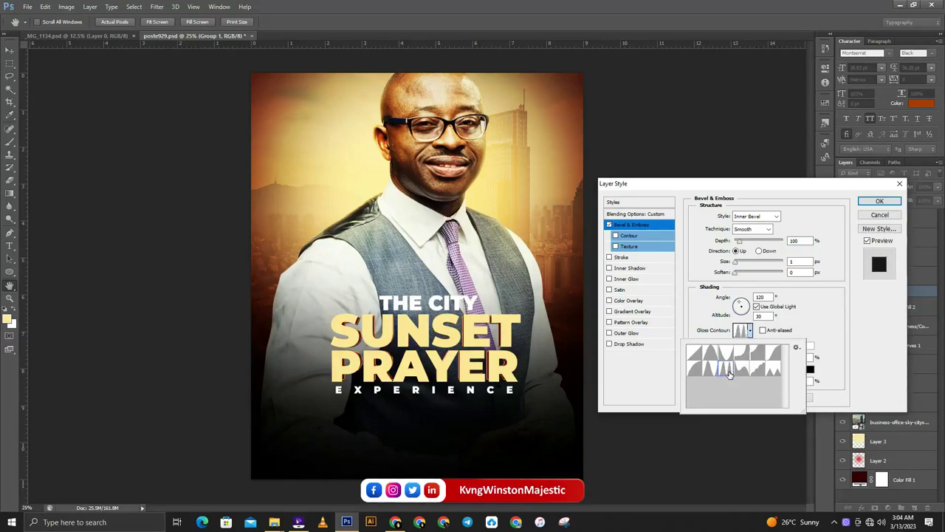
pyautogui.click(838, 323)
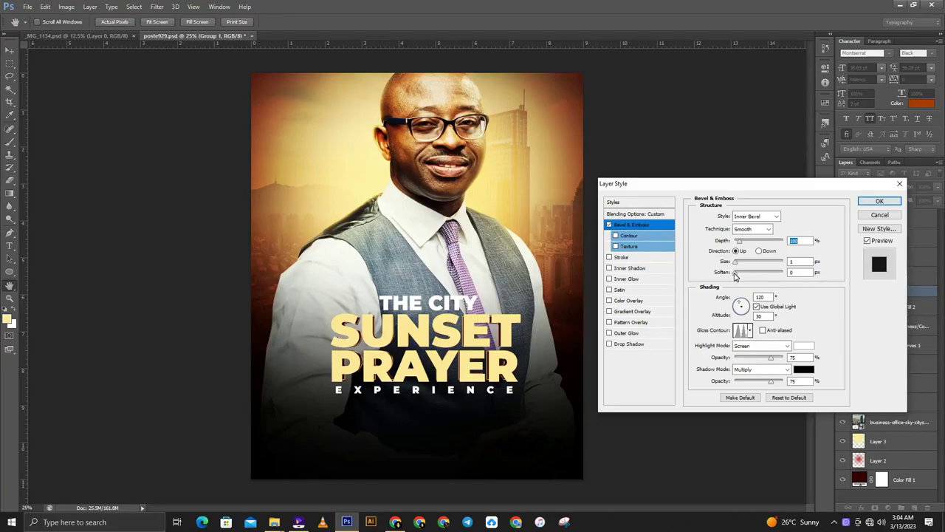
# Set the bevel size to 29 px, lower highlight and shadow opacities, and apply.
pyautogui.moveTo(735, 267); pyautogui.dragTo(742, 269)
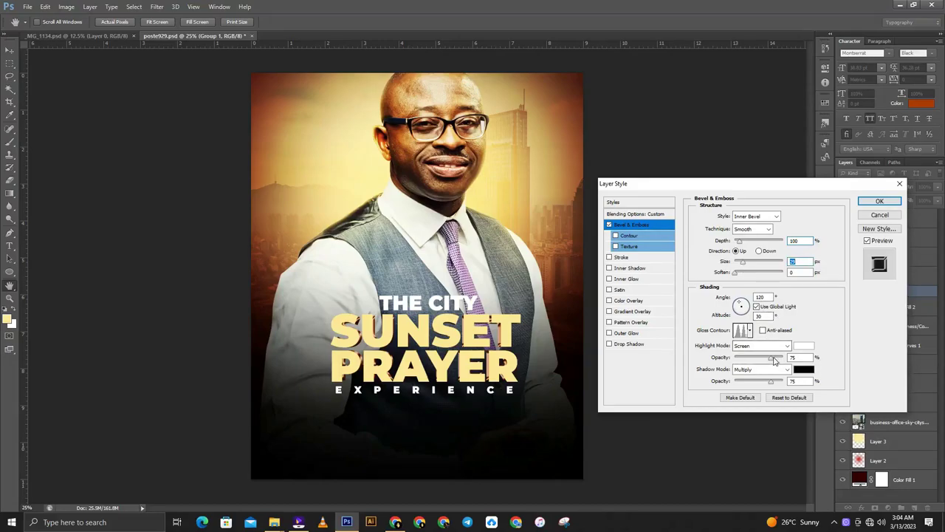
pyautogui.moveTo(770, 358); pyautogui.dragTo(750, 360)
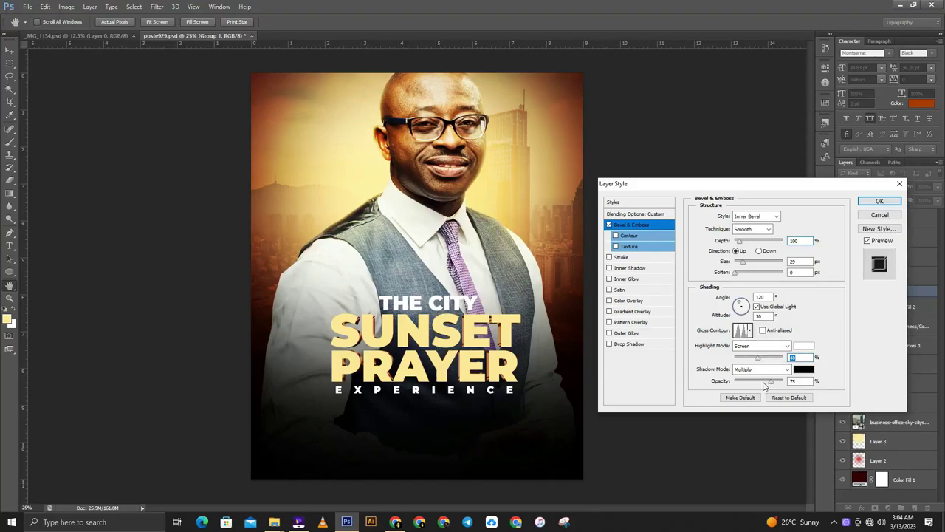
pyautogui.moveTo(764, 384); pyautogui.dragTo(759, 381)
pyautogui.click(878, 202)
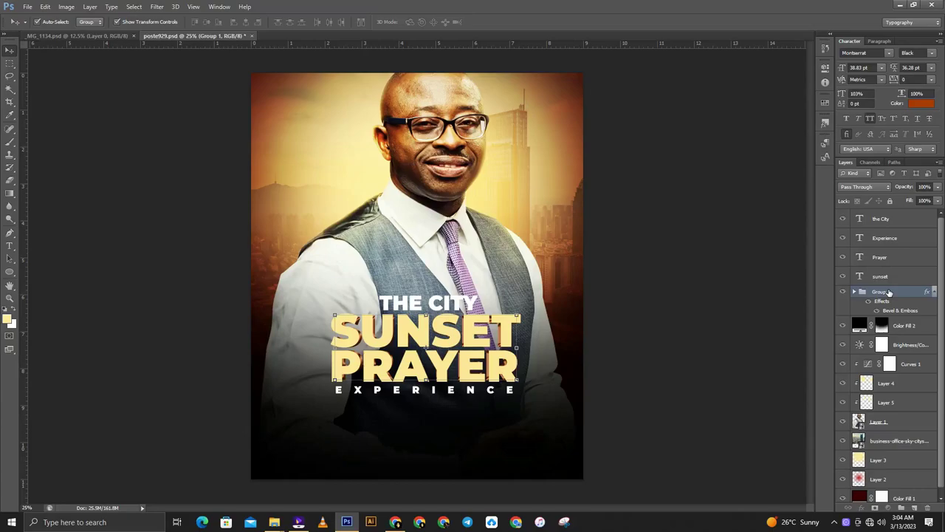
# Duplicate Group 1 below the original and scale the copy down to about 98%.
pyautogui.moveTo(890, 291); pyautogui.dragTo(894, 286)
pyautogui.moveTo(894, 286); pyautogui.dragTo(890, 321)
pyautogui.hotkey('ctrl', 't')
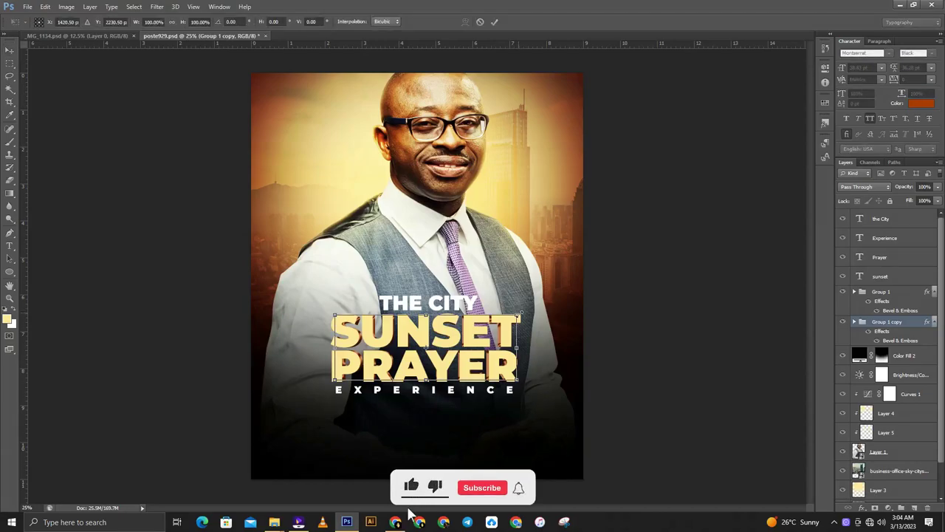
pyautogui.moveTo(521, 314); pyautogui.dragTo(518, 317)
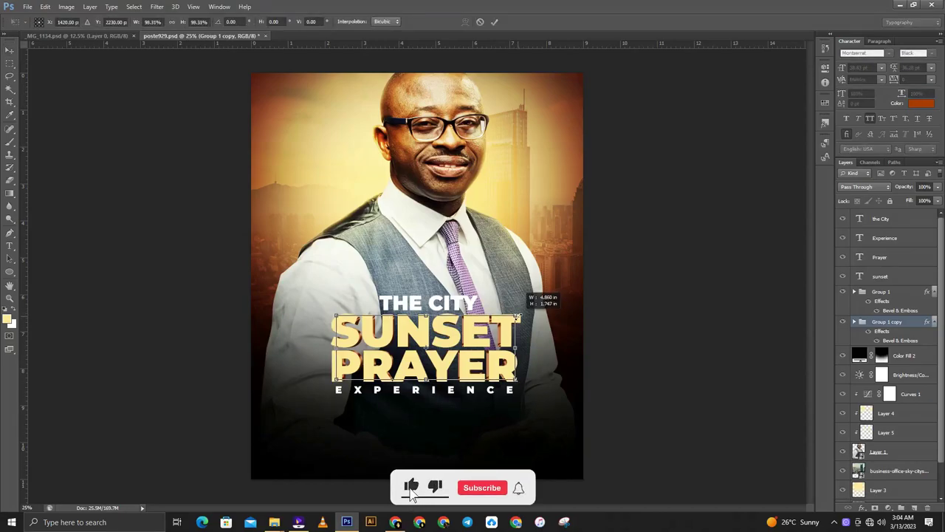
pyautogui.click(494, 22)
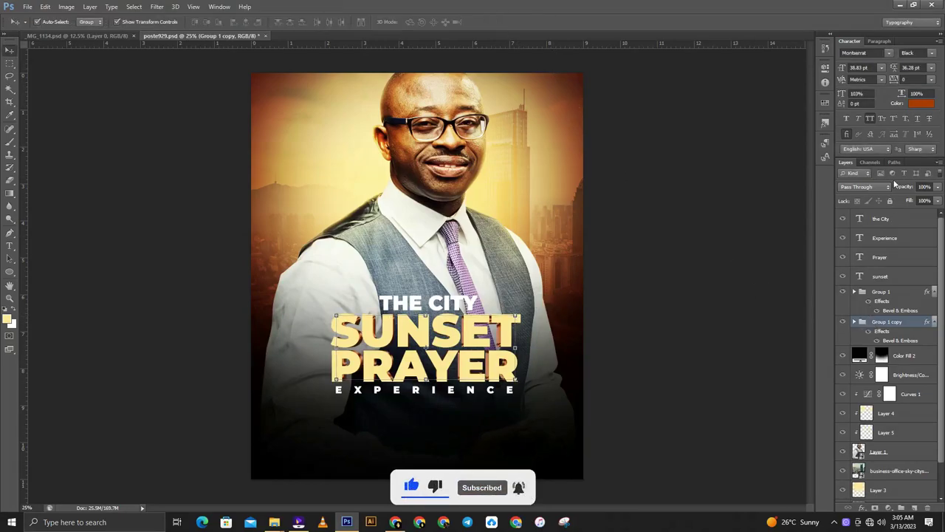
pyautogui.click(854, 321)
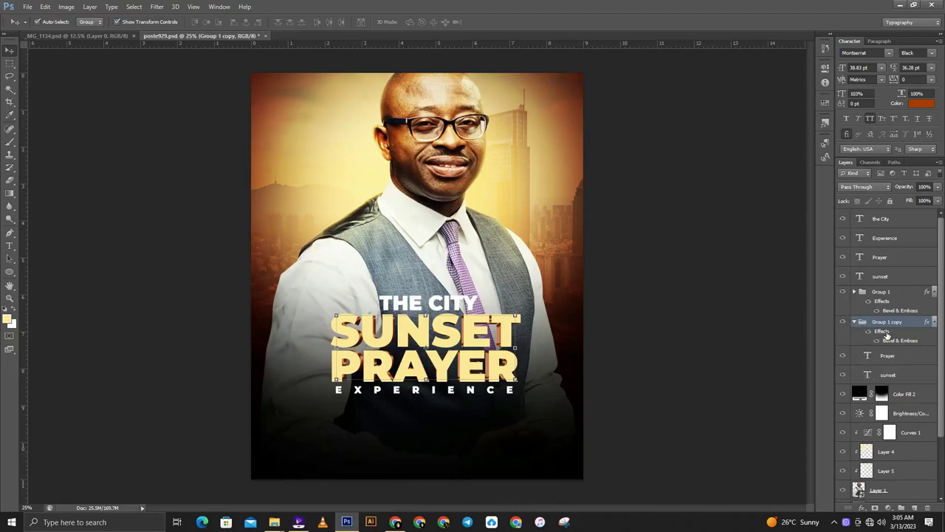
pyautogui.click(892, 375)
# Recolour sunset and Prayer in Group 1 copy to very dark brown #4a0f01.
pyautogui.keyDown('shift'); pyautogui.click(895, 358); pyautogui.keyUp('shift')
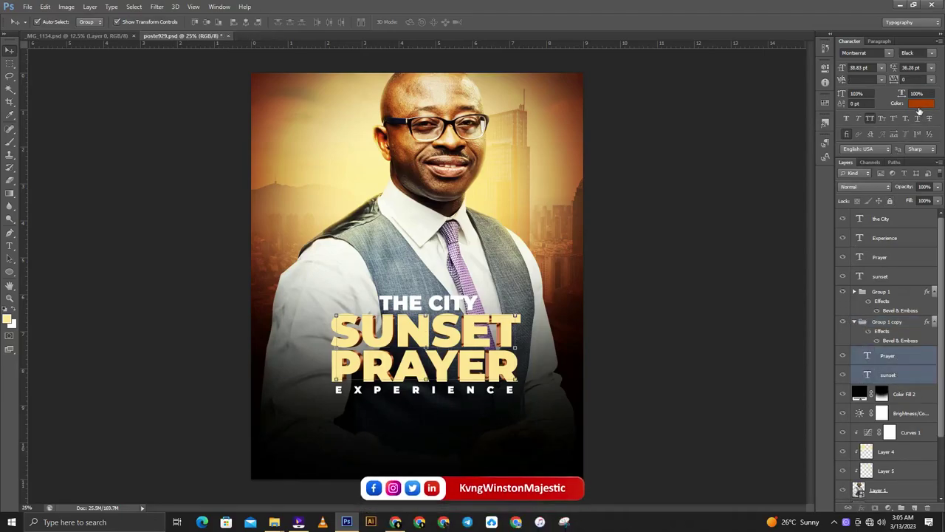
pyautogui.click(919, 104)
pyautogui.click(662, 321)
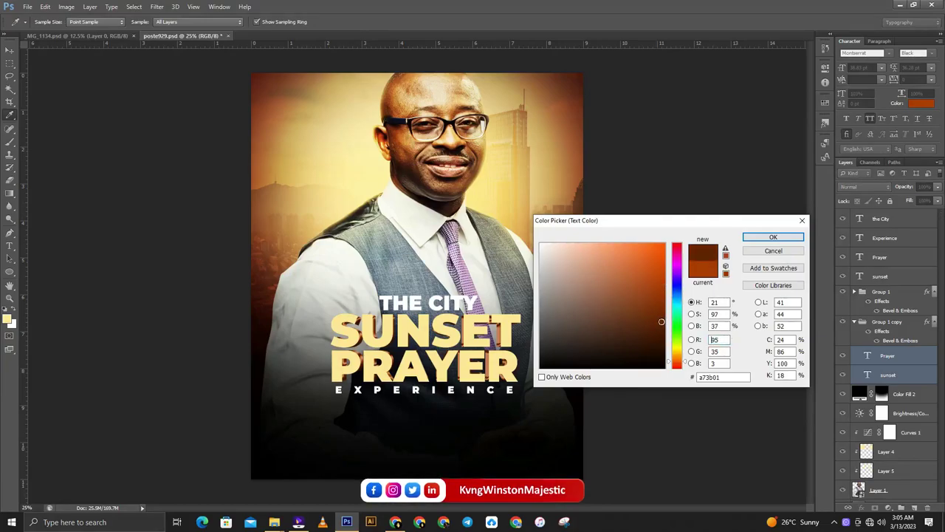
pyautogui.click(754, 237)
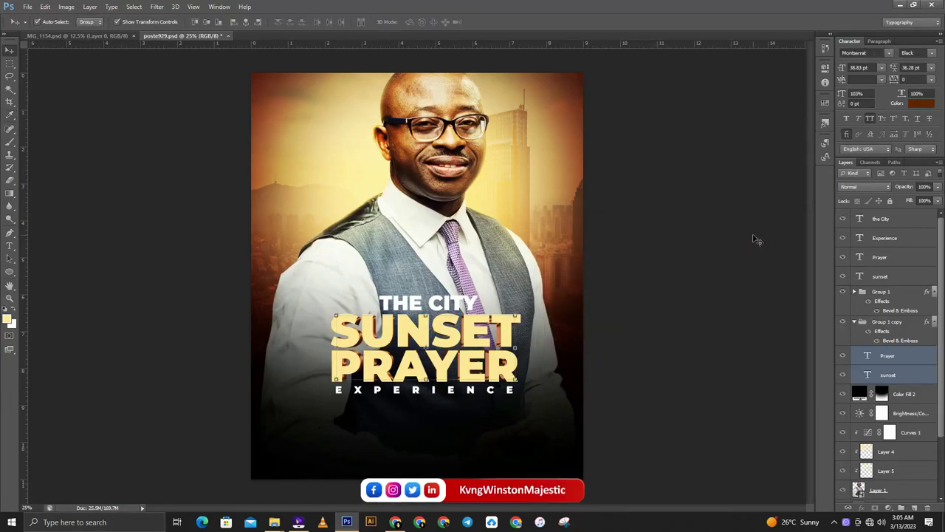
pyautogui.click(923, 103)
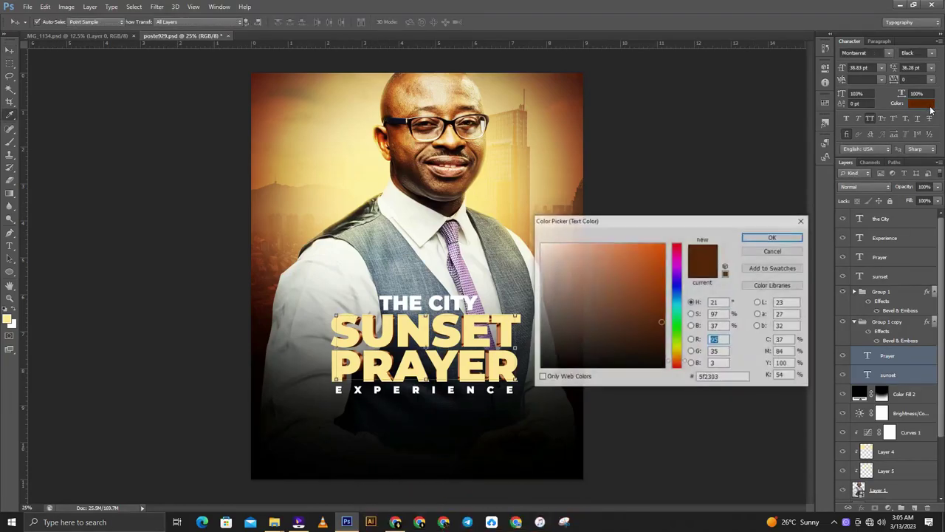
pyautogui.moveTo(679, 365); pyautogui.dragTo(679, 367)
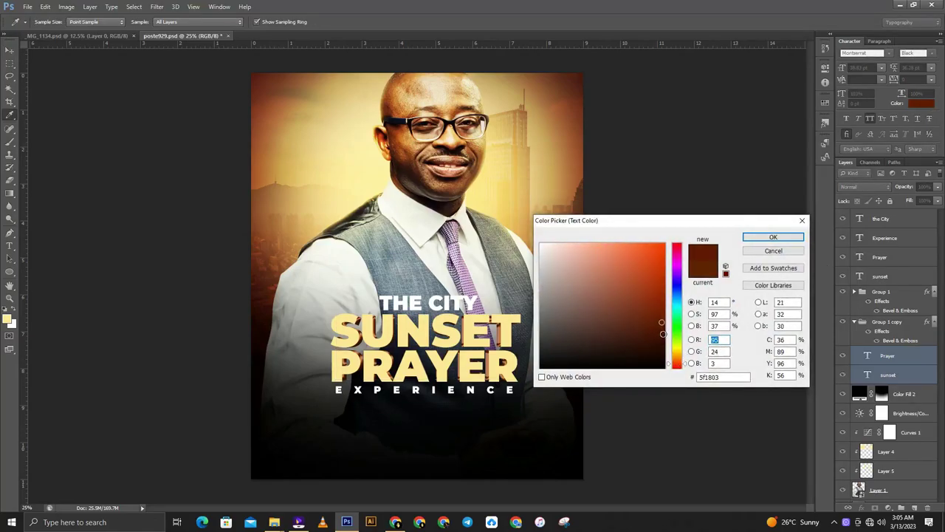
pyautogui.moveTo(663, 334); pyautogui.dragTo(663, 332)
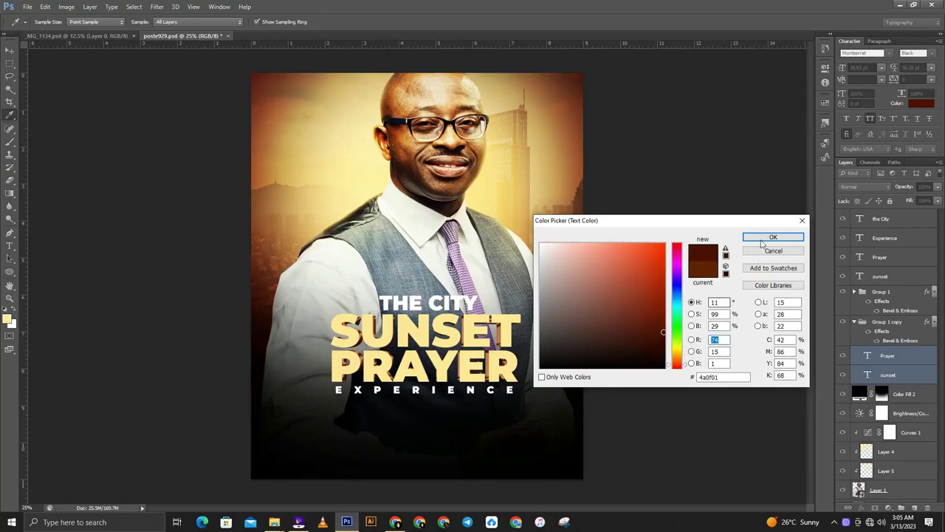
pyautogui.press('Return')
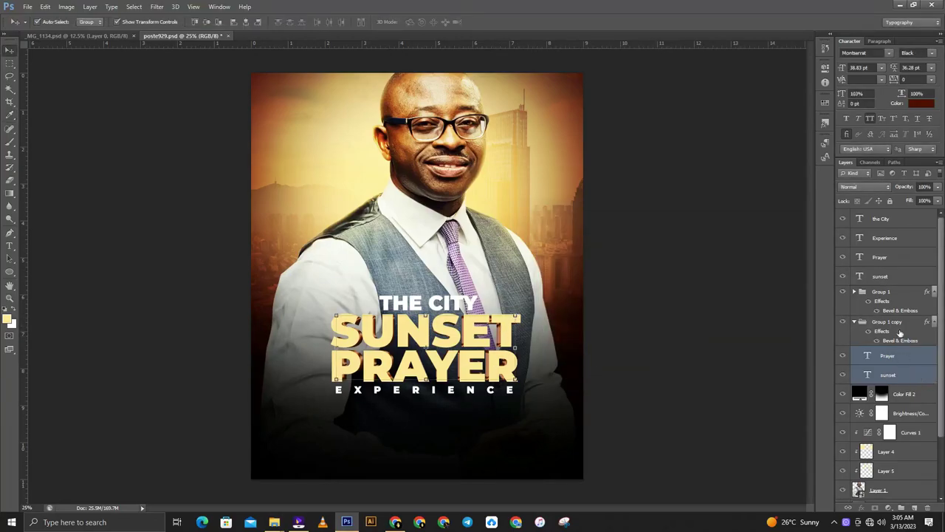
pyautogui.click(855, 323)
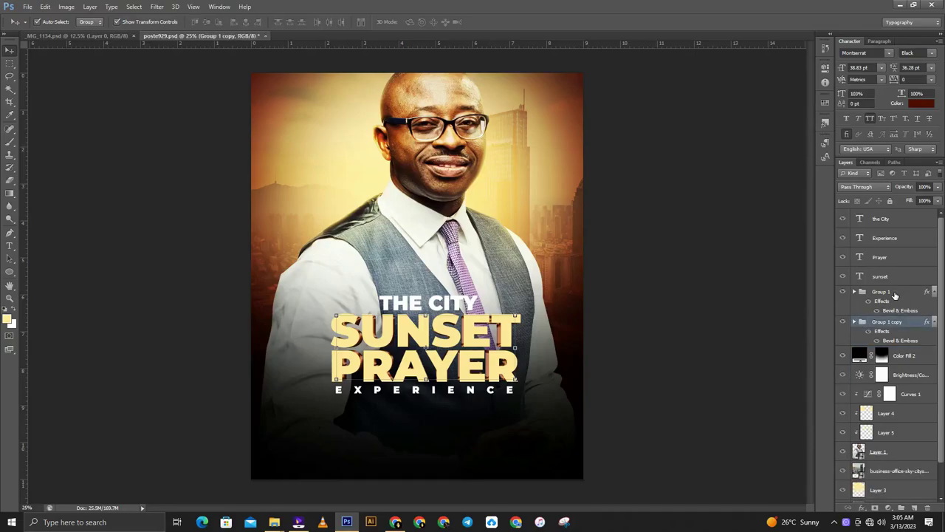
# Scale the original Group 1 up to about 102% over its darker copy.
pyautogui.click(897, 293)
pyautogui.hotkey('ctrl', 't')
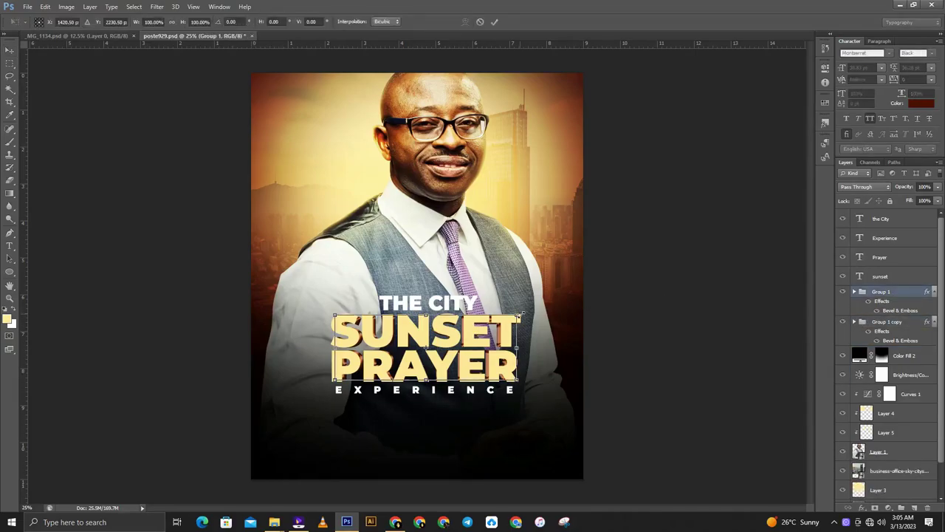
pyautogui.moveTo(519, 314); pyautogui.dragTo(520, 315)
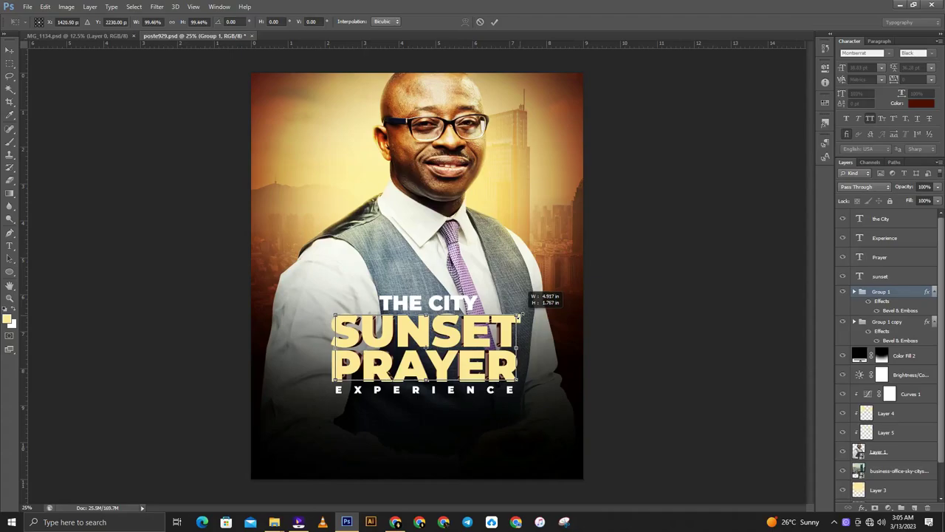
pyautogui.click(495, 23)
pyautogui.hotkey('ctrl', 't')
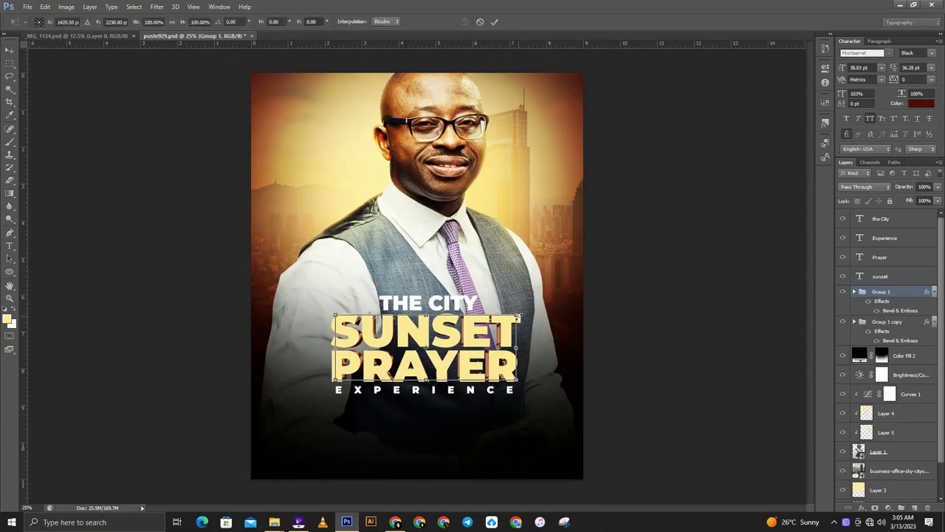
pyautogui.moveTo(521, 313); pyautogui.dragTo(524, 310)
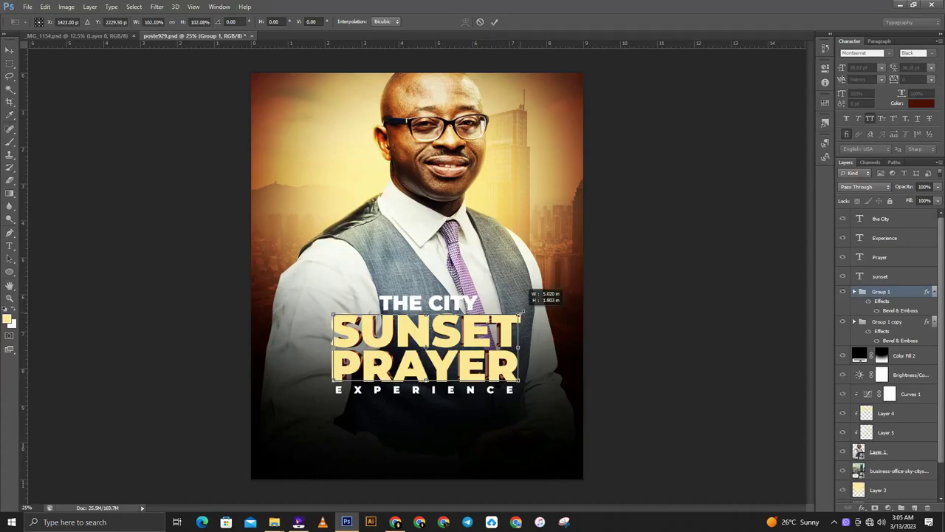
pyautogui.click(495, 21)
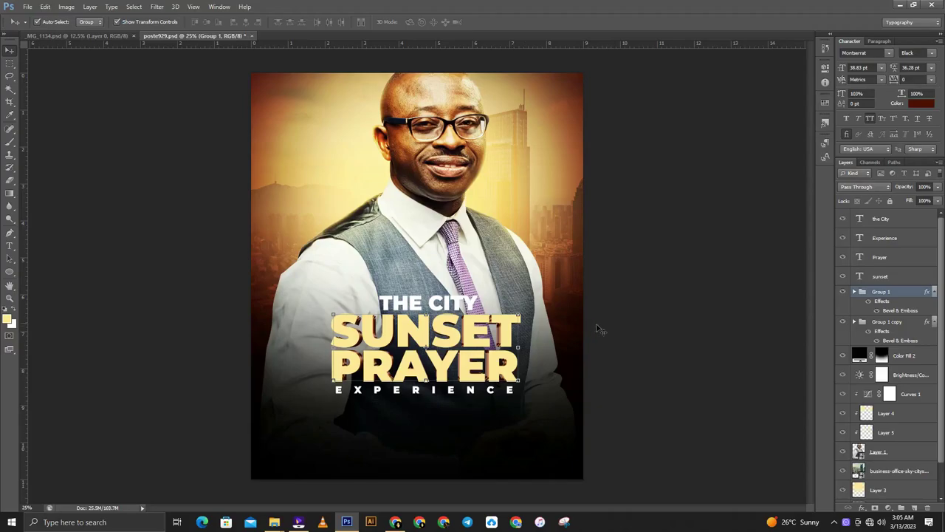
pyautogui.click(762, 305)
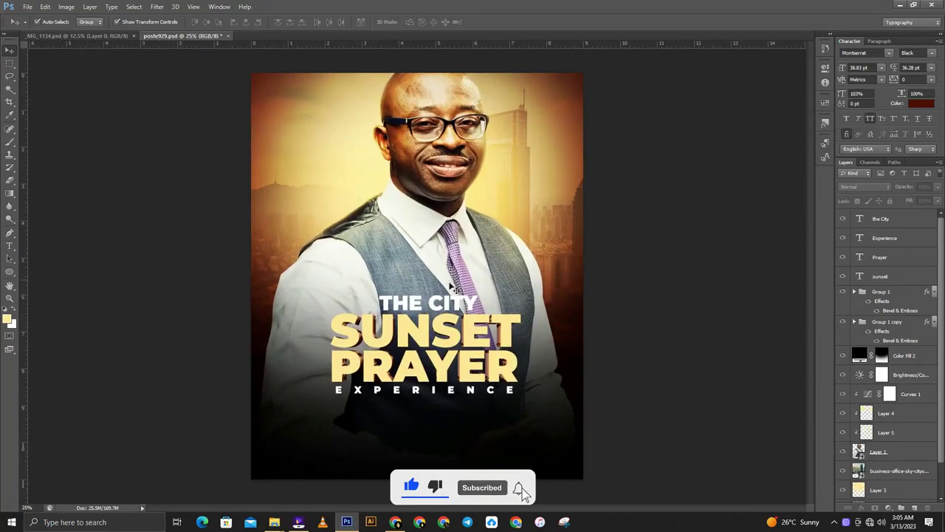
# Add a Gradient Overlay to the SUNSET layer and open its Gradient Editor.
pyautogui.click(462, 327)
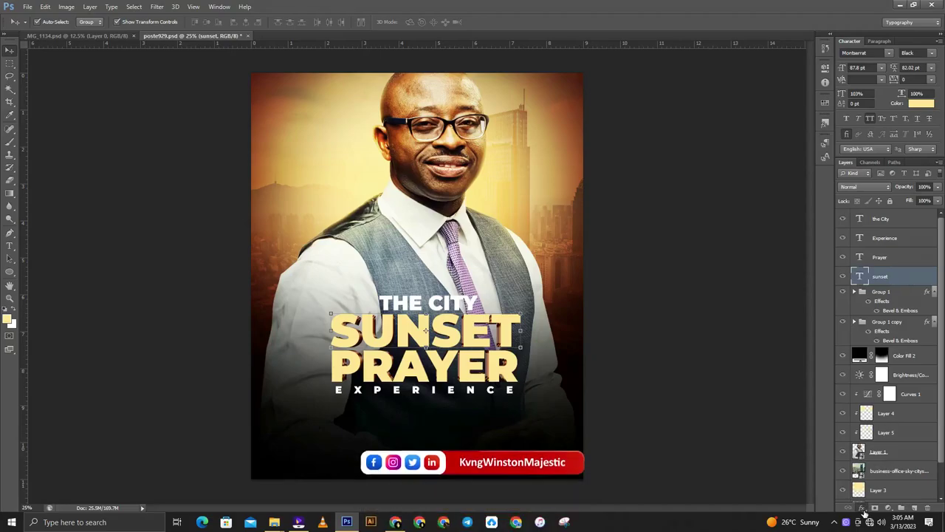
pyautogui.click(864, 505)
pyautogui.click(694, 377)
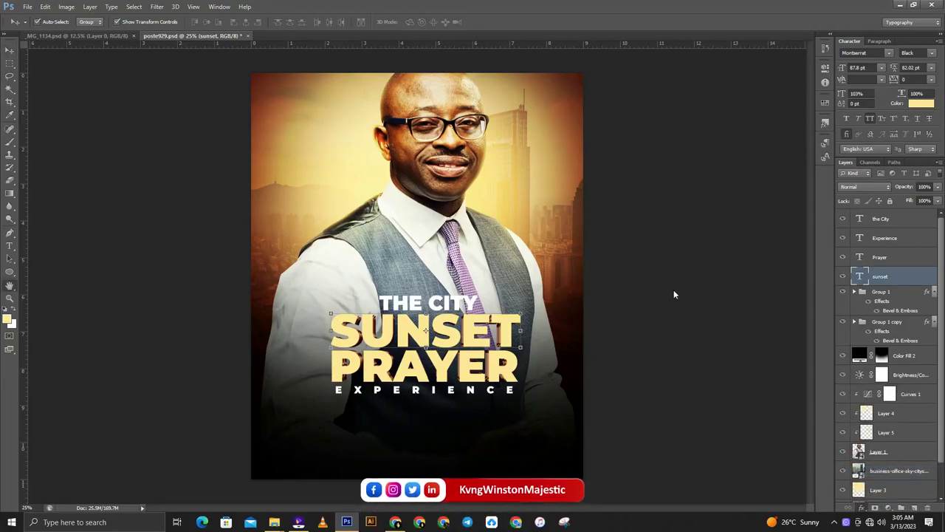
pyautogui.click(752, 240)
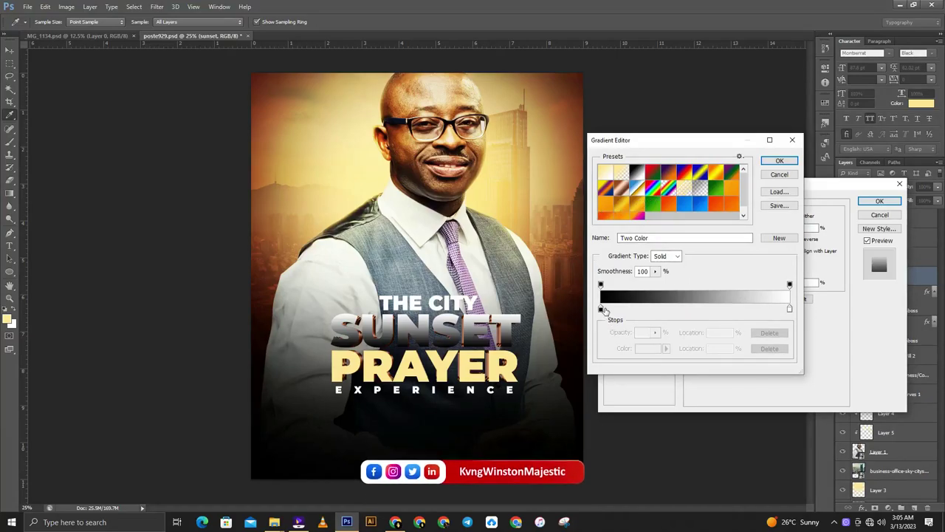
# Set the gradient's left stop to pale yellow and its right stop to deep orange d6830d.
pyautogui.click(600, 308)
pyautogui.click(473, 332)
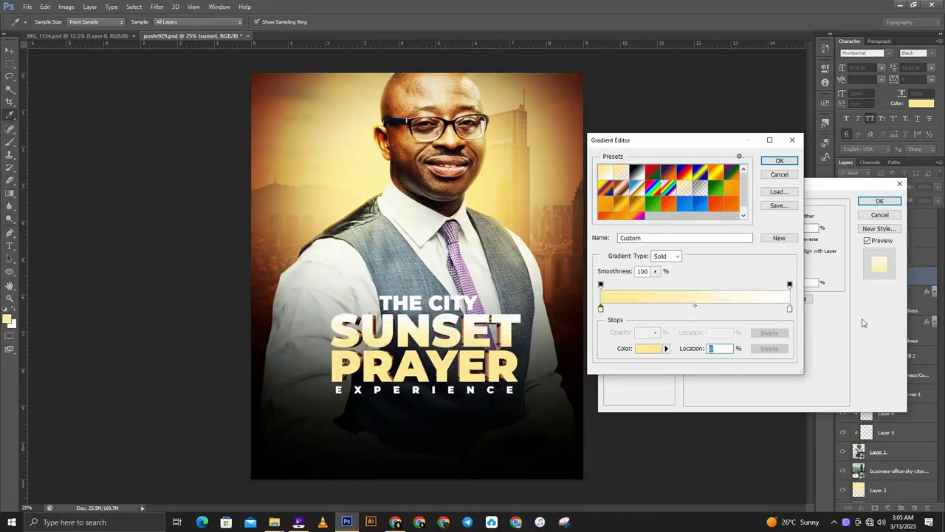
pyautogui.doubleClick(789, 309)
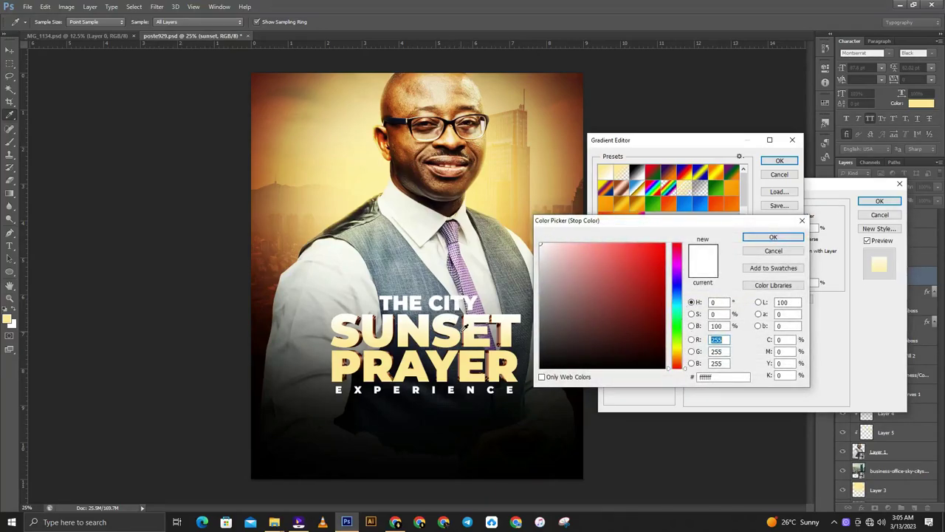
pyautogui.click(468, 332)
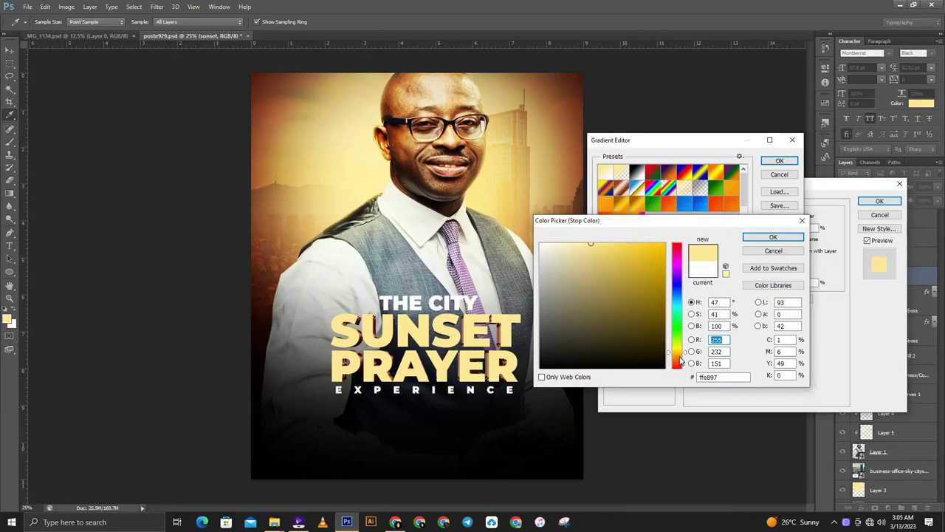
pyautogui.moveTo(681, 360); pyautogui.dragTo(682, 357)
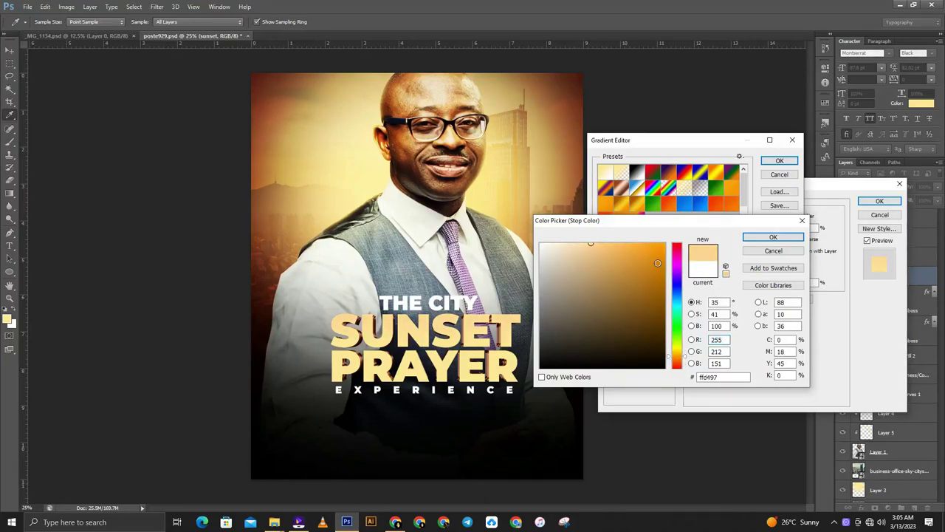
pyautogui.click(657, 263)
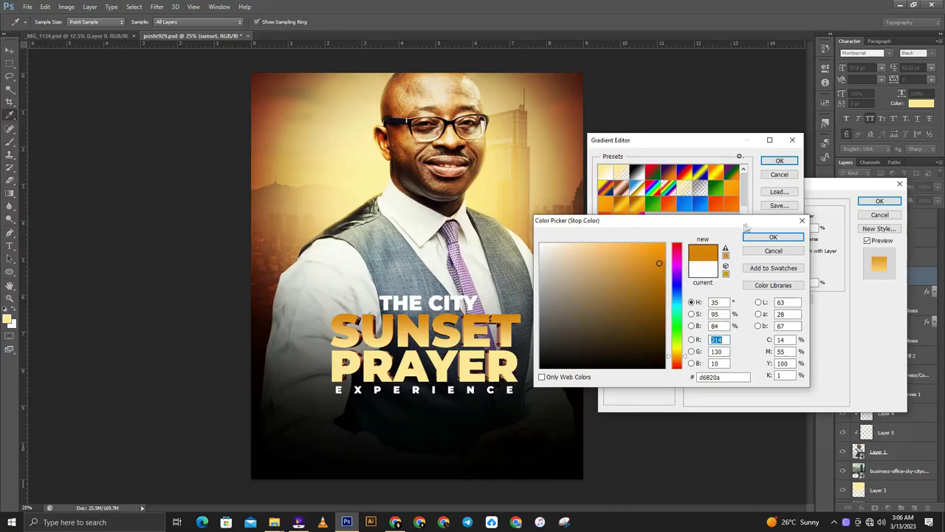
pyautogui.click(772, 237)
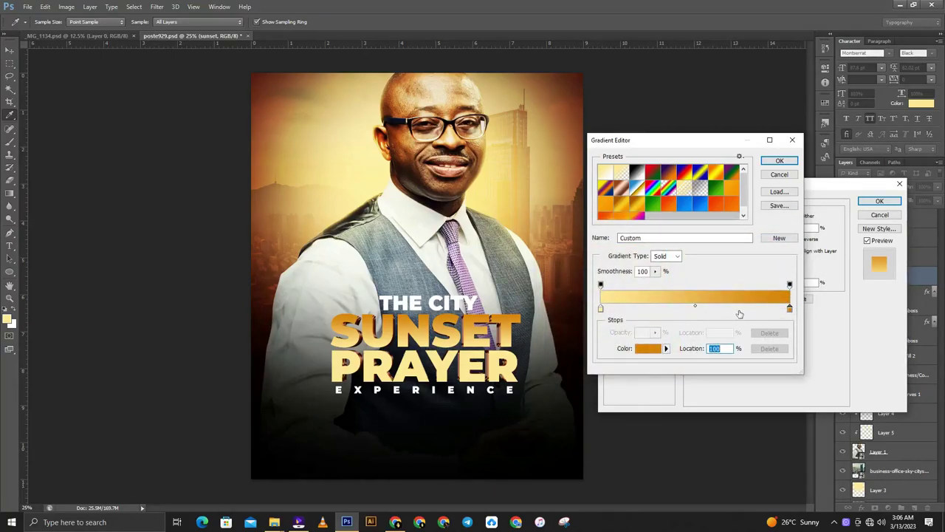
# Add a light peach fde8ca middle stop and place it at about 52%.
pyautogui.click(709, 311)
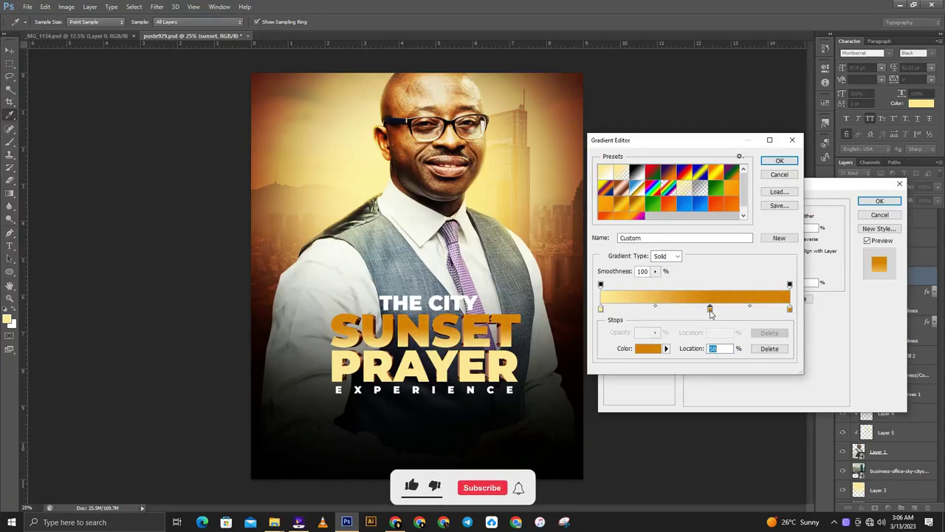
pyautogui.doubleClick(709, 310)
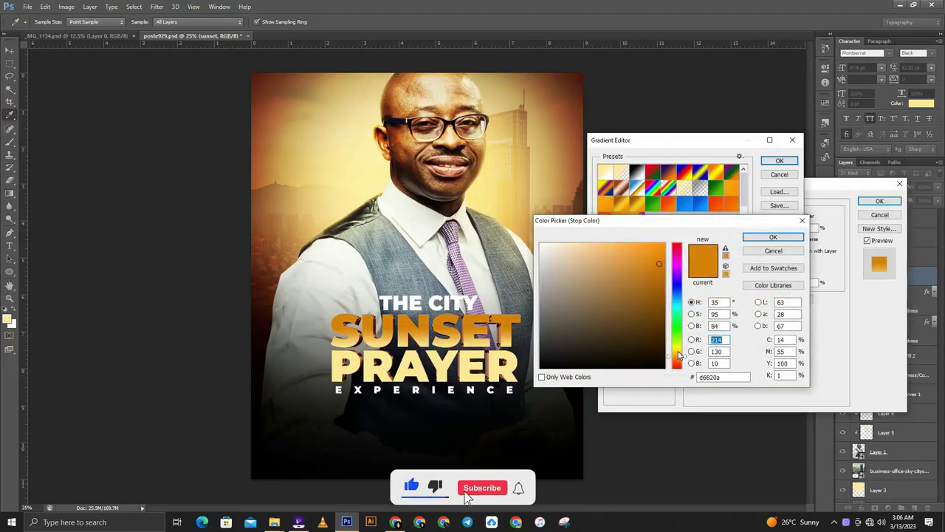
pyautogui.click(564, 243)
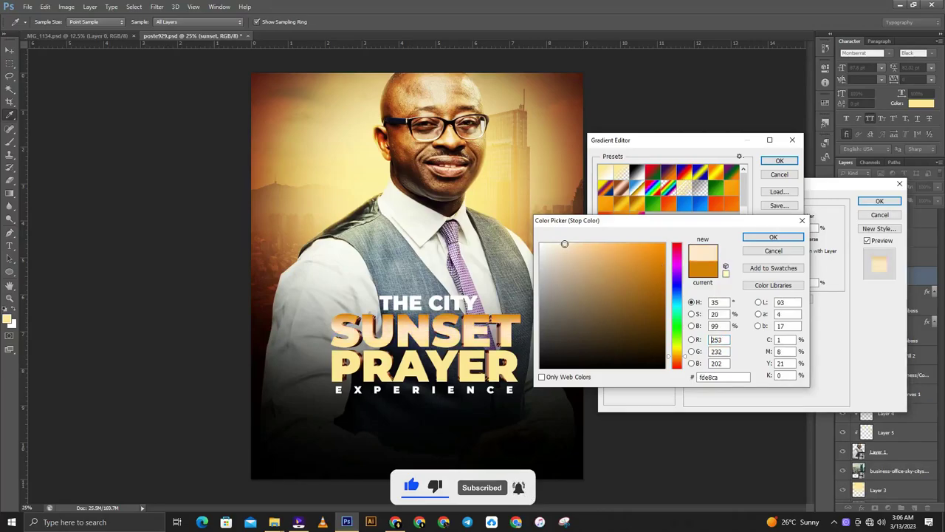
pyautogui.click(773, 236)
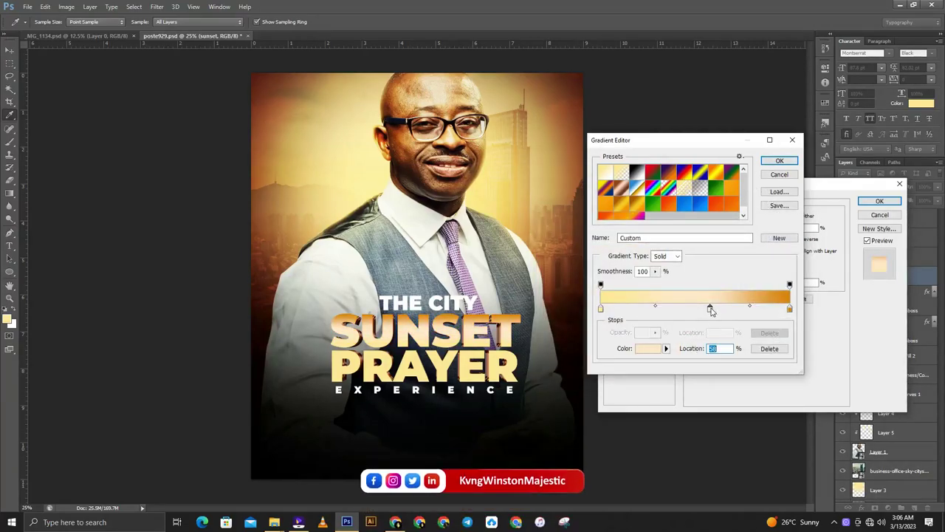
pyautogui.moveTo(710, 308); pyautogui.dragTo(699, 308)
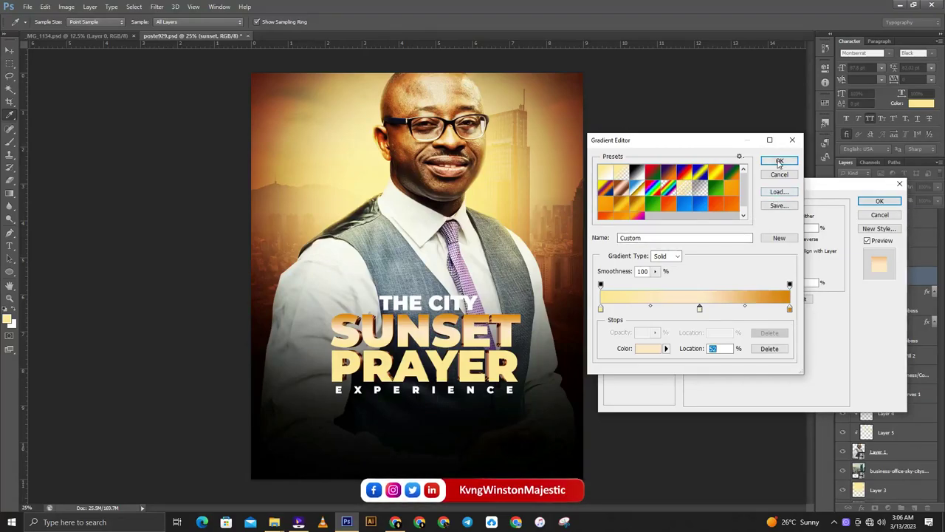
# Accept the gradient, then make the overlay Reflected at -94° with reduced opacity.
pyautogui.click(779, 160)
pyautogui.click(751, 251)
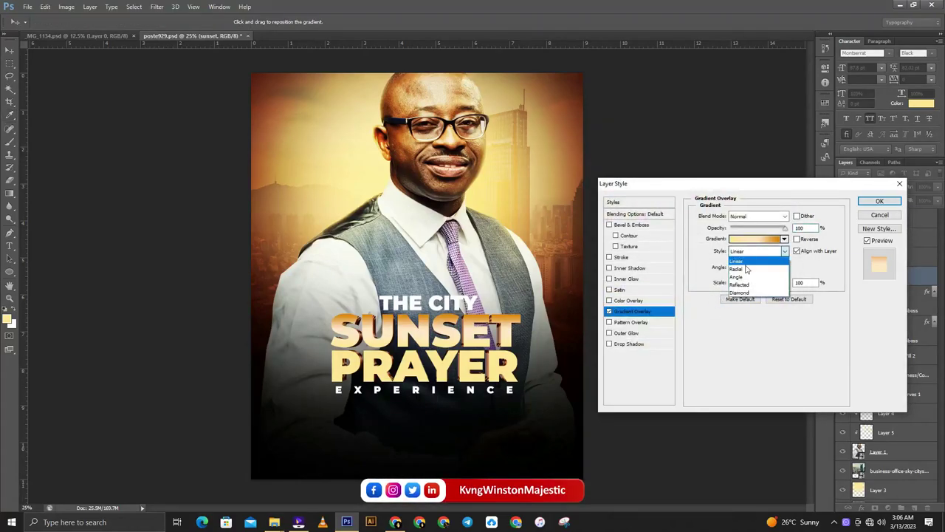
pyautogui.click(742, 279)
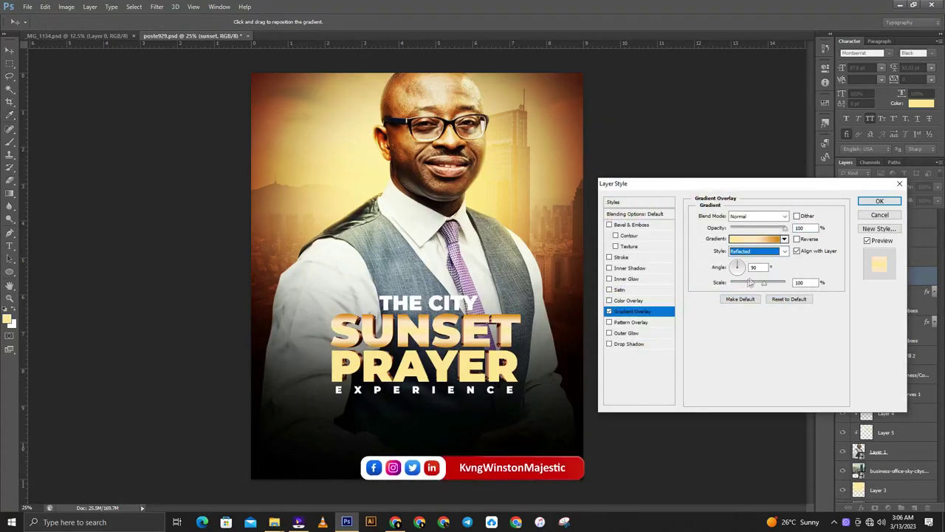
pyautogui.click(745, 266)
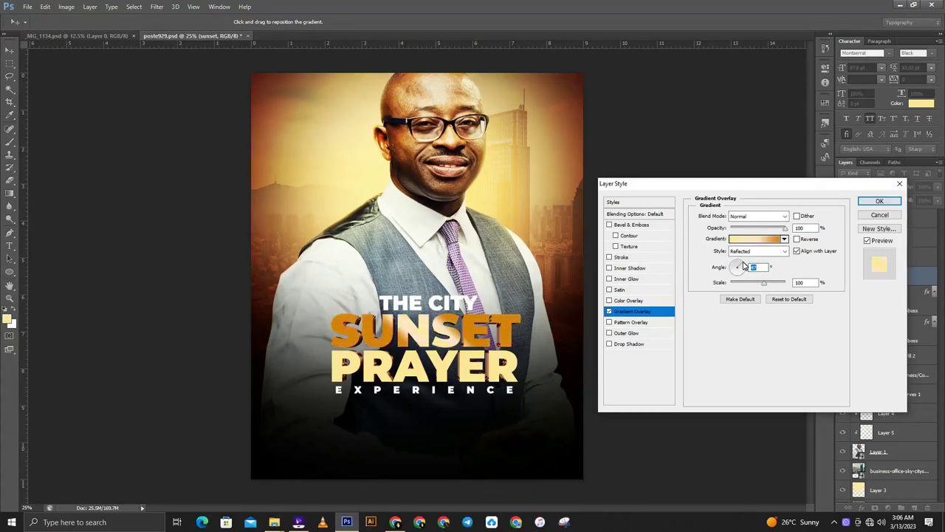
pyautogui.click(744, 270)
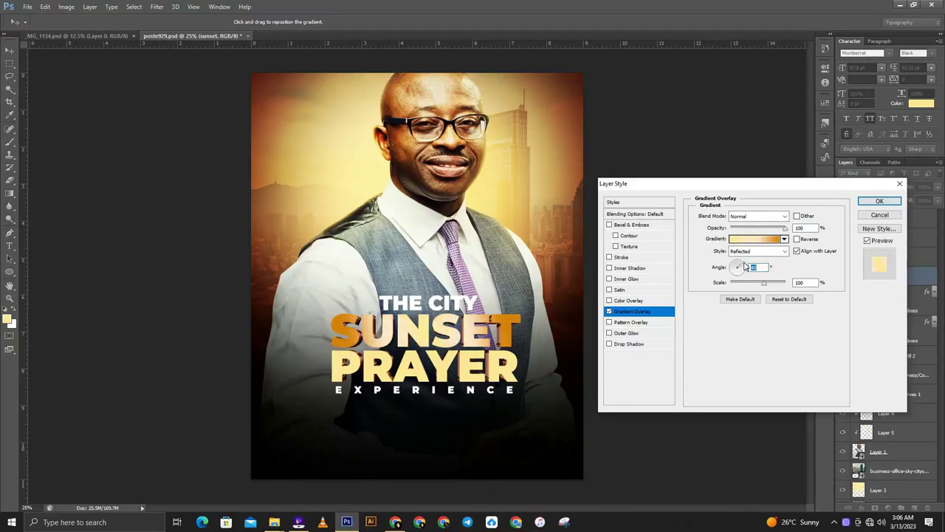
pyautogui.click(744, 273)
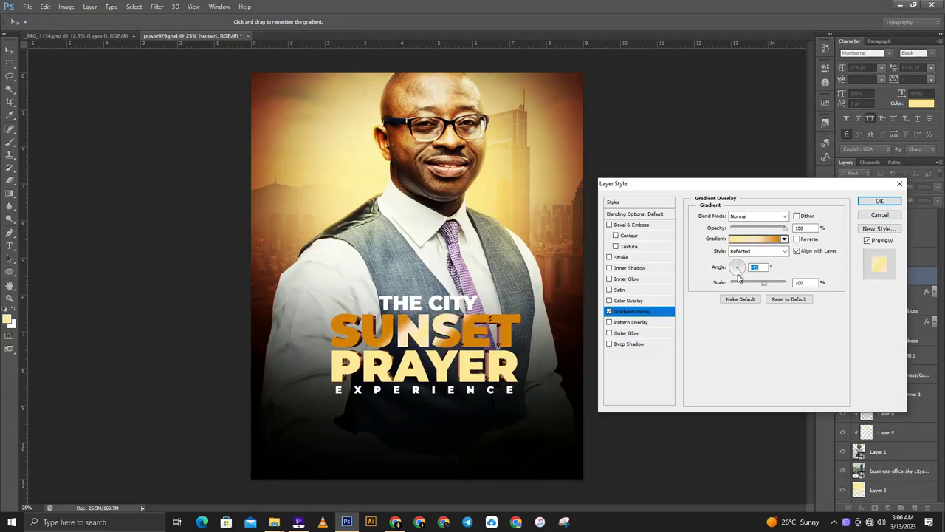
pyautogui.moveTo(741, 275); pyautogui.dragTo(737, 279)
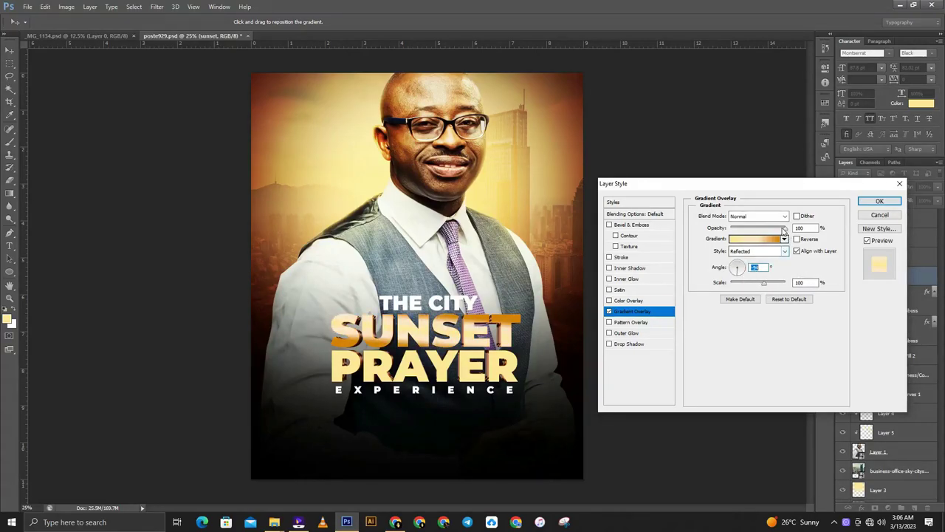
pyautogui.moveTo(784, 228); pyautogui.dragTo(750, 229)
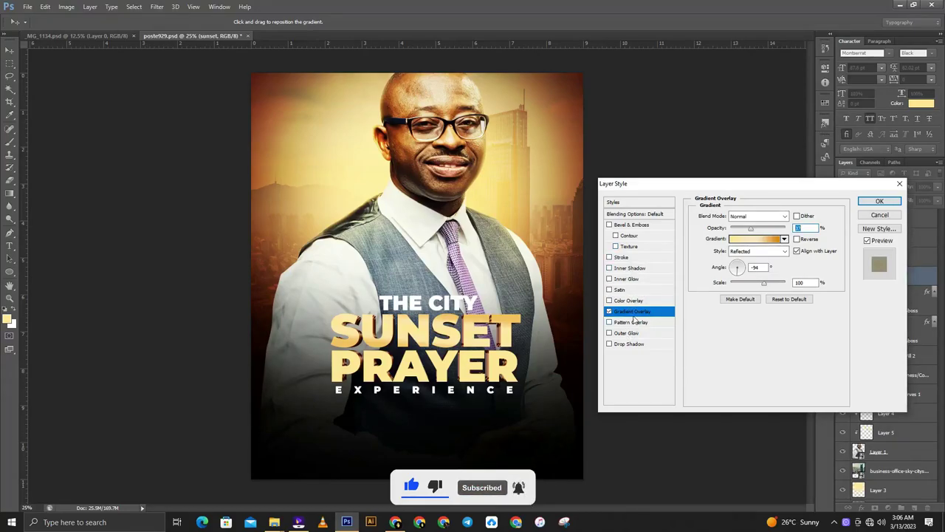
# Give SUNSET an Overlay Satin with 49 px size, spiky contour and opacity above 50%, then apply it.
pyautogui.click(633, 290)
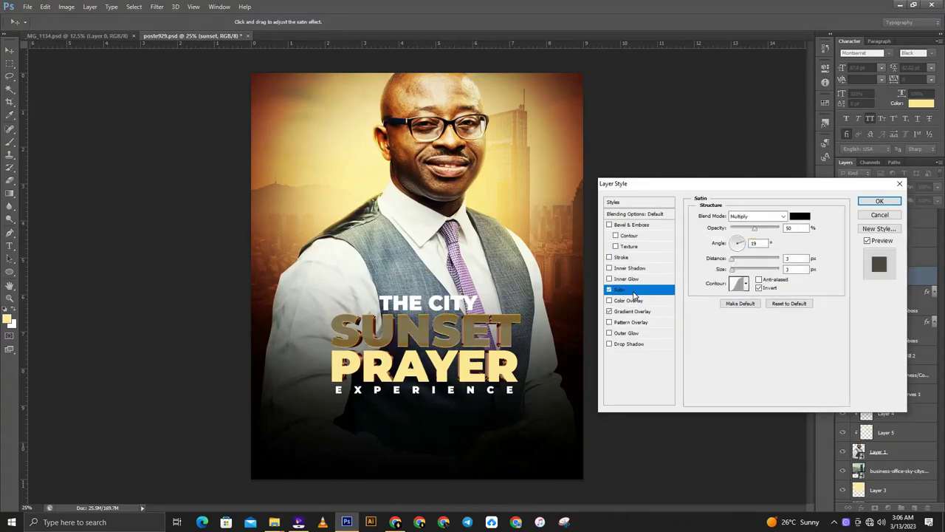
pyautogui.click(757, 215)
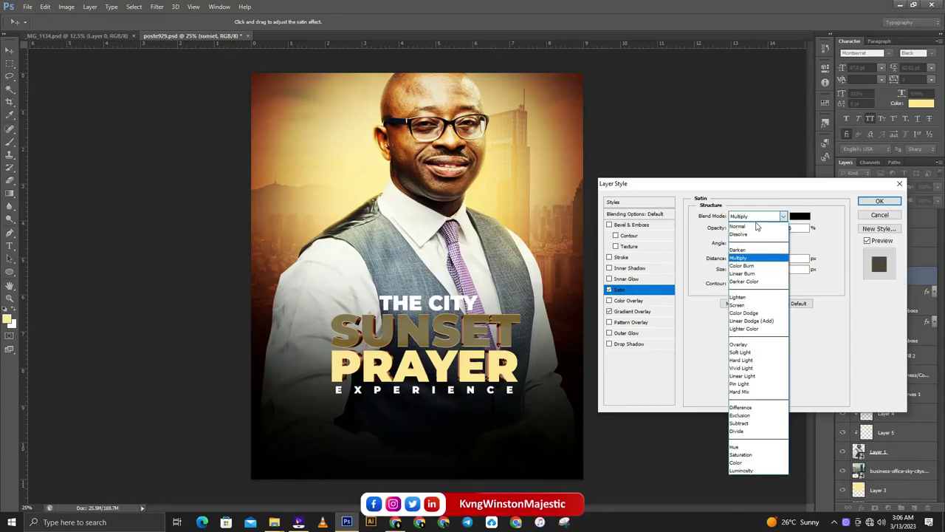
pyautogui.click(742, 350)
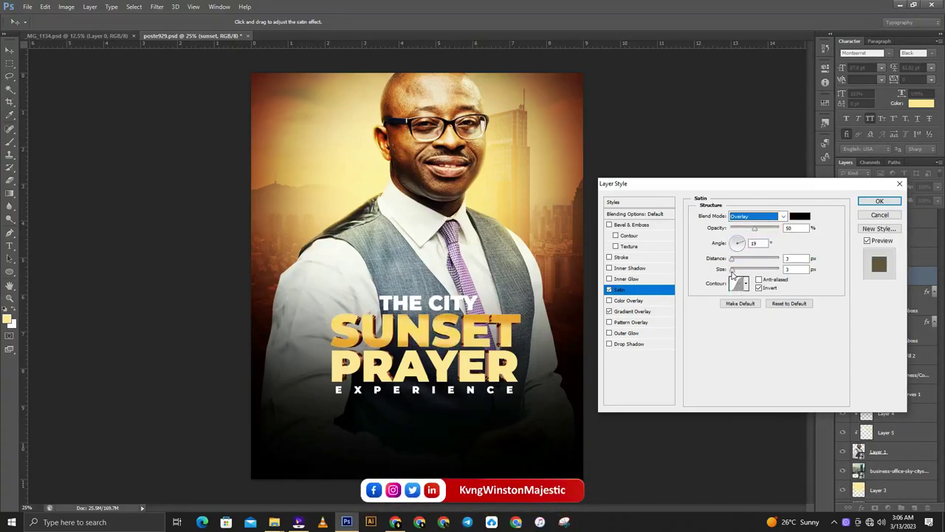
pyautogui.moveTo(735, 273); pyautogui.dragTo(739, 274)
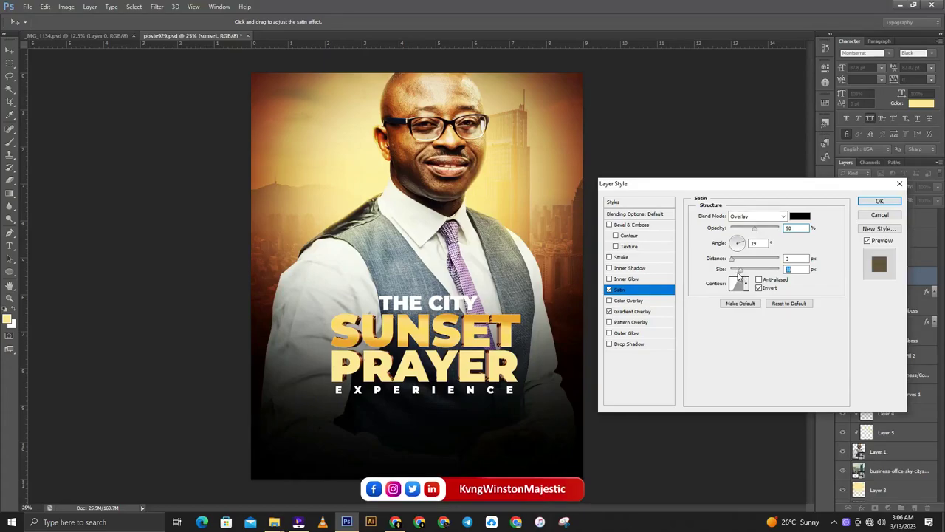
pyautogui.click(746, 290)
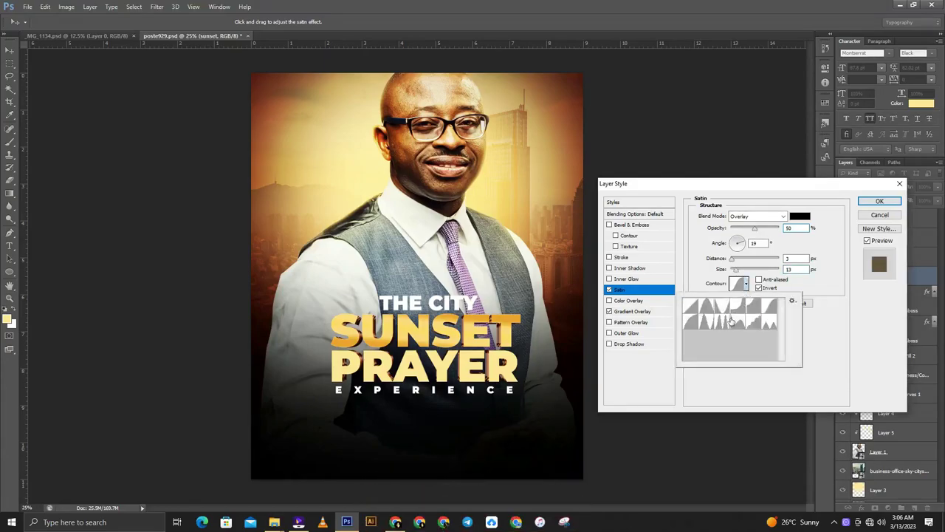
pyautogui.click(722, 329)
pyautogui.doubleClick(738, 327)
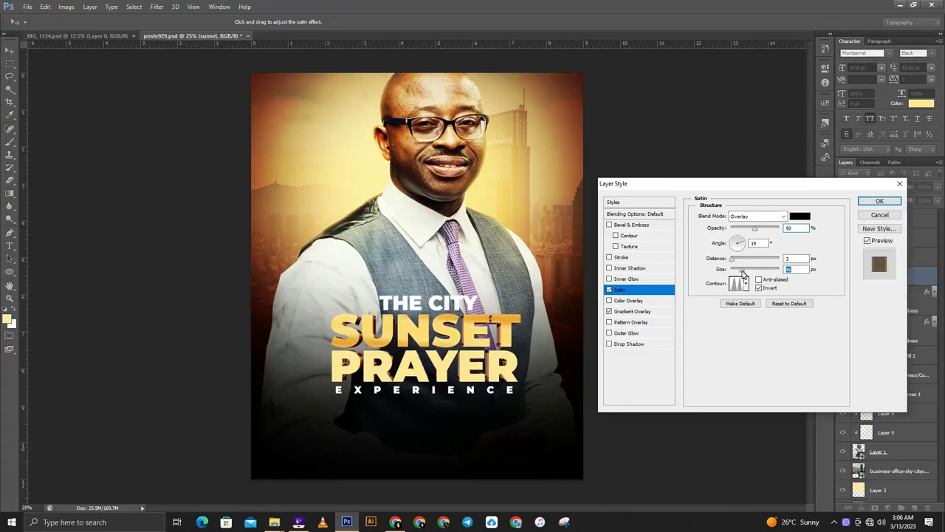
pyautogui.moveTo(754, 229); pyautogui.dragTo(773, 234)
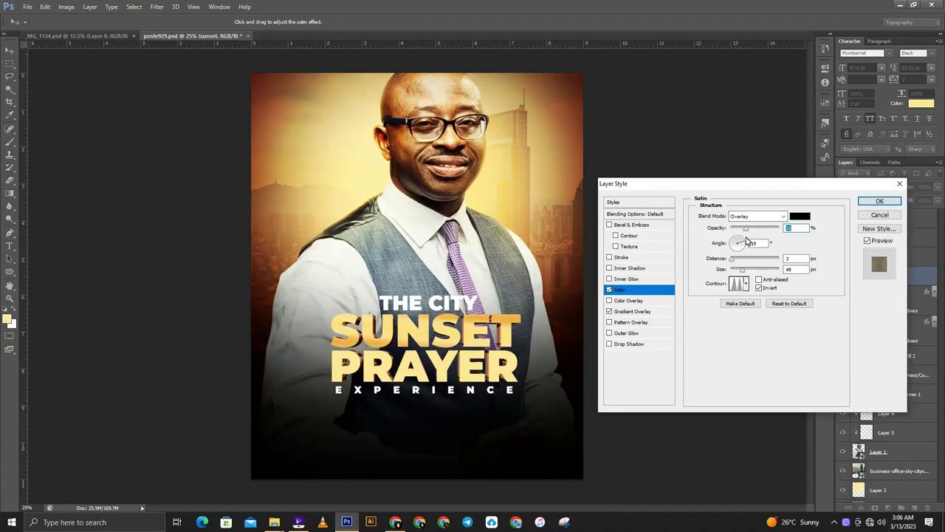
pyautogui.click(867, 199)
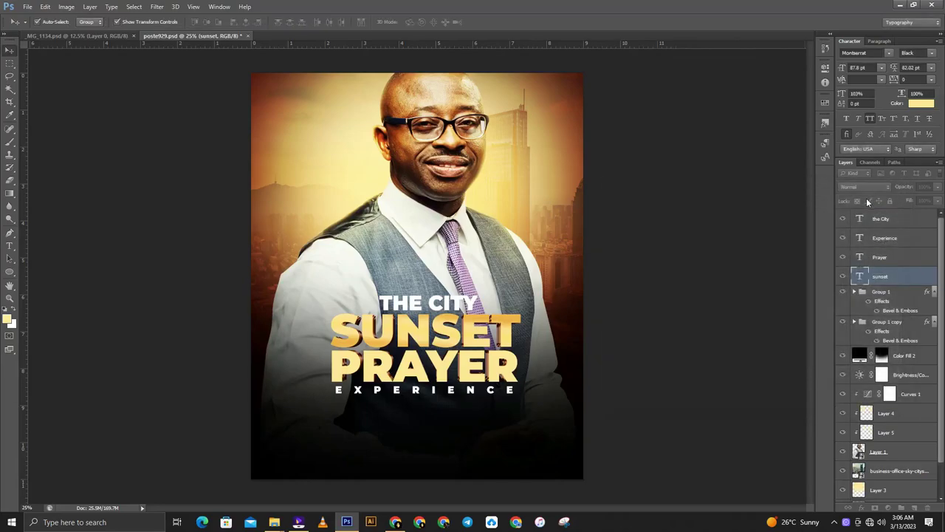
# Copy the SUNSET layer style and paste it onto the Prayer text layer.
pyautogui.rightClick(899, 279)
pyautogui.click(798, 368)
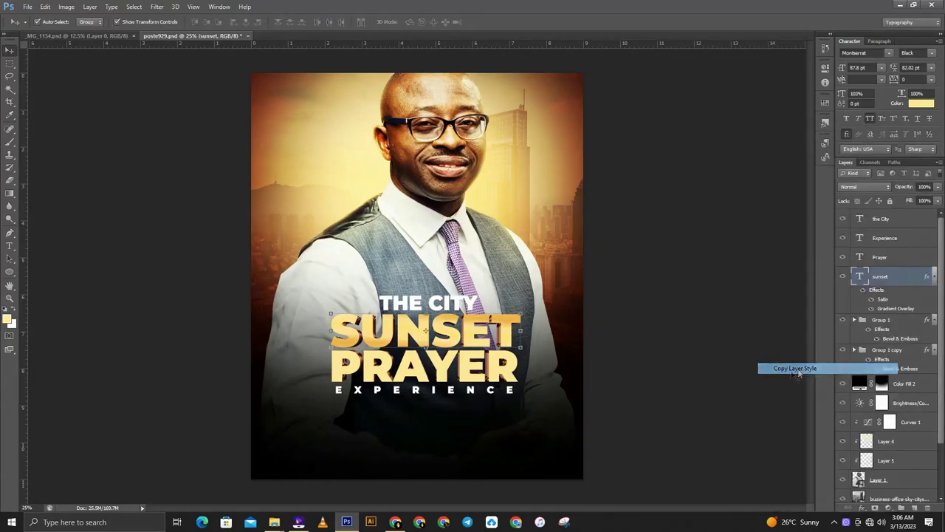
pyautogui.click(484, 378)
pyautogui.rightClick(908, 257)
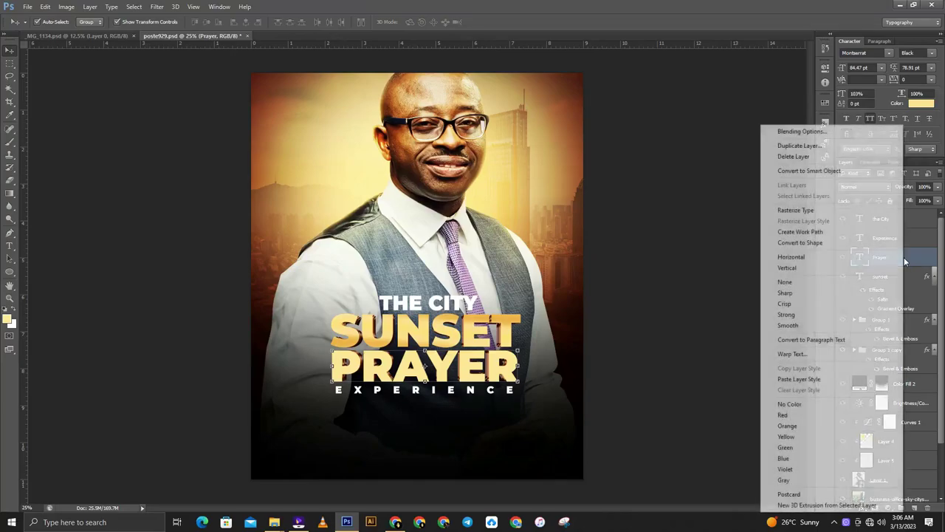
pyautogui.click(810, 378)
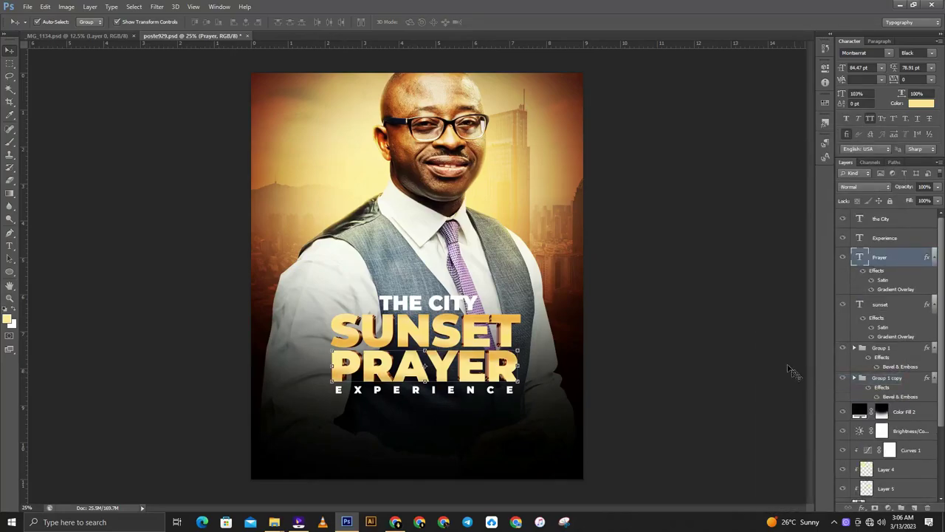
pyautogui.click(749, 312)
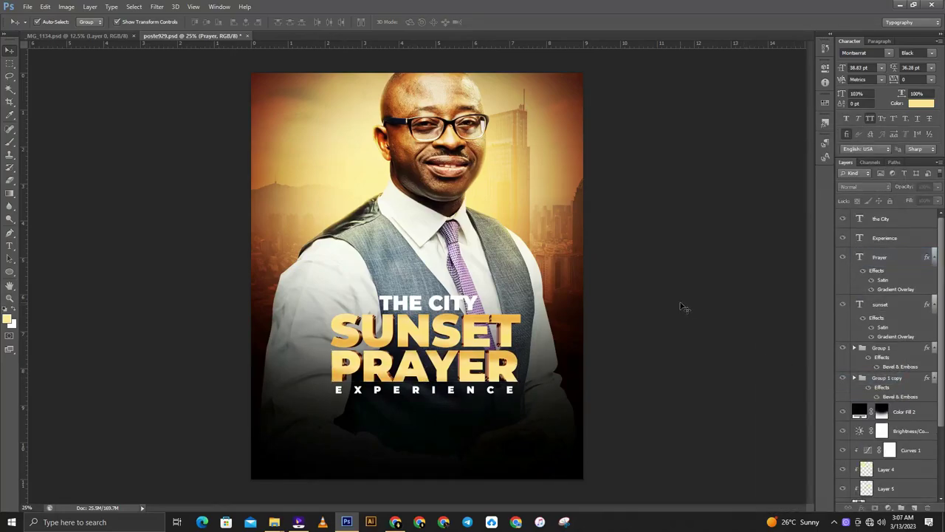
pyautogui.click(456, 338)
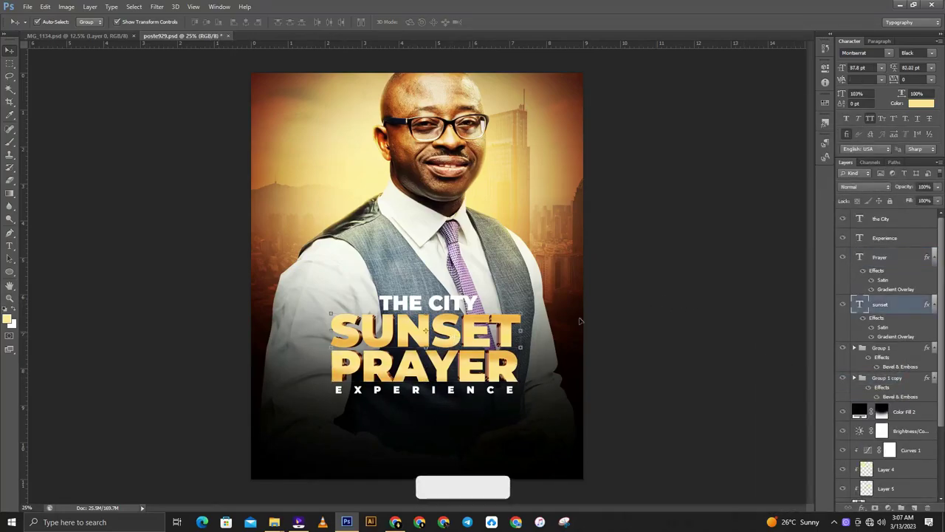
# Add a Screen-blended, 75% opacity pale yellow Inner Glow to SUNSET and adjust its size.
pyautogui.click(876, 508)
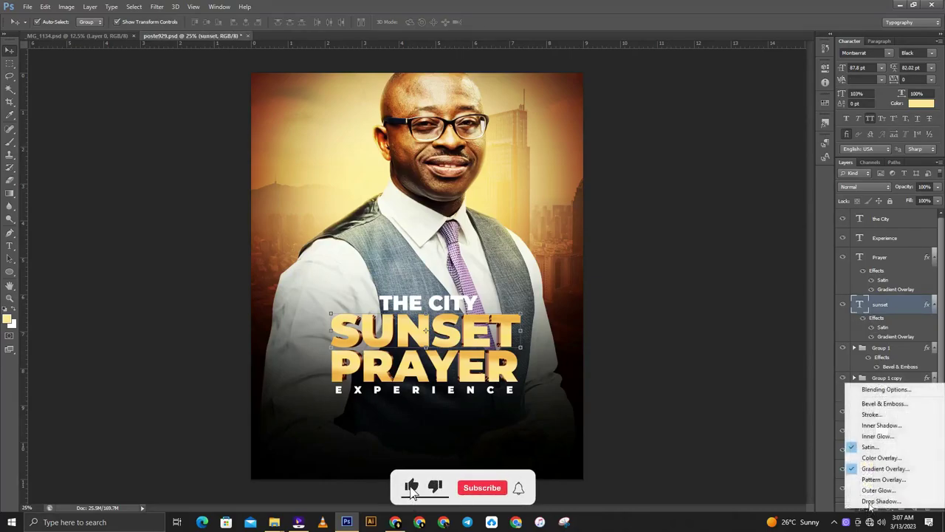
pyautogui.click(877, 436)
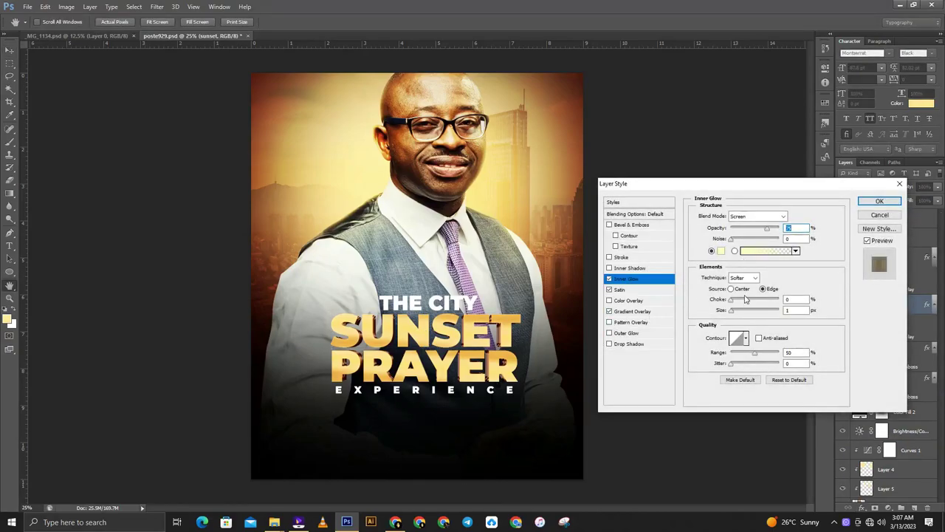
pyautogui.moveTo(736, 314); pyautogui.dragTo(737, 315)
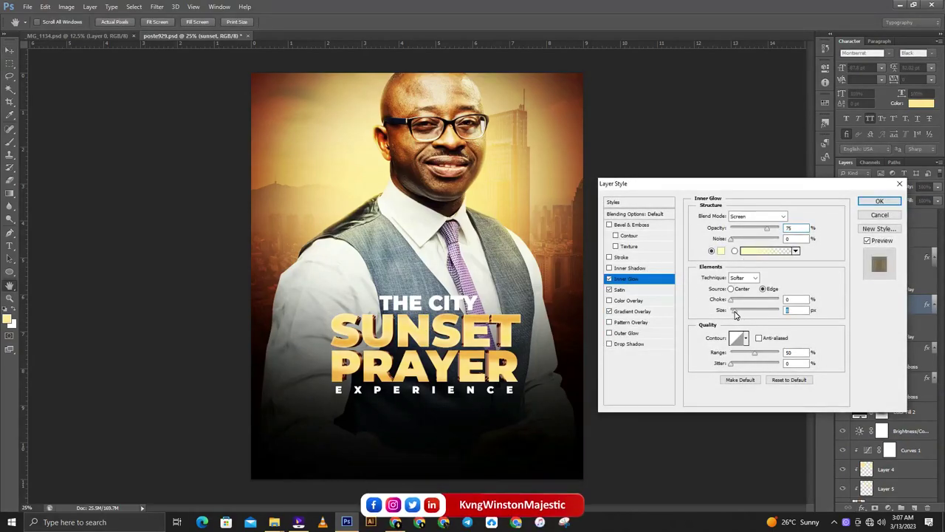
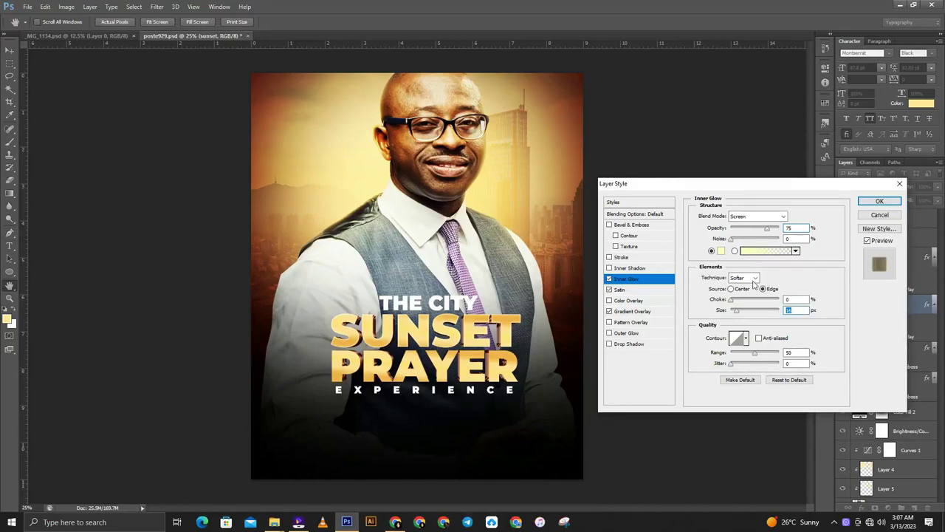
# Give SUNSET's inner glow a different contour, a larger 43 px size and lower opacity.
pyautogui.click(745, 340)
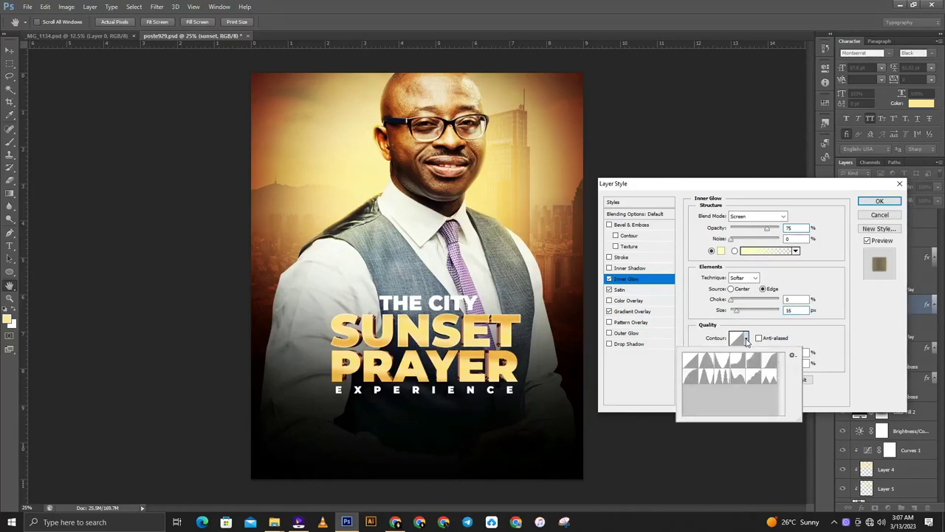
pyautogui.click(721, 378)
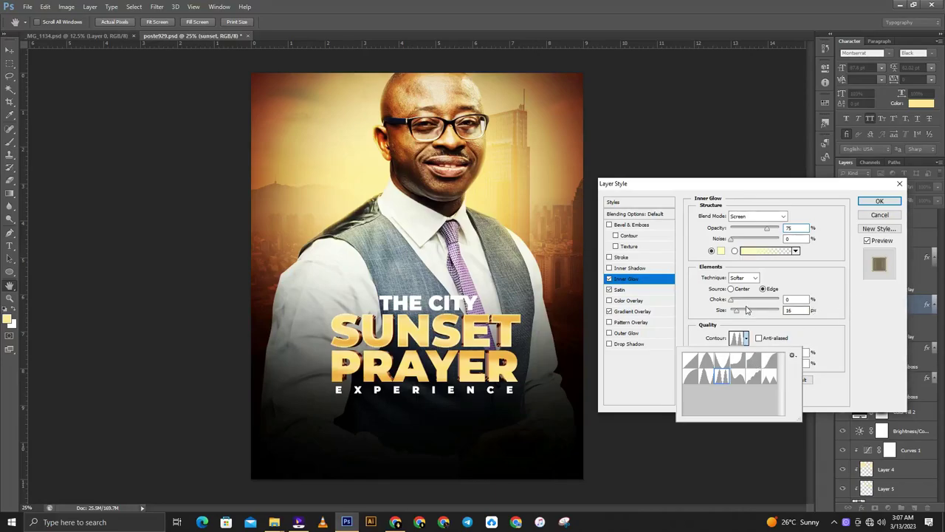
pyautogui.moveTo(738, 312); pyautogui.dragTo(742, 313)
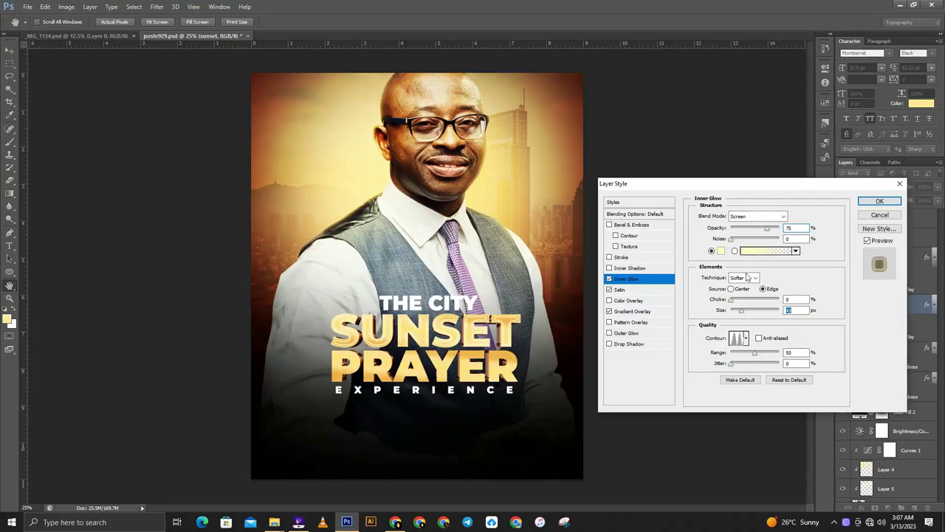
pyautogui.moveTo(766, 232); pyautogui.dragTo(761, 235)
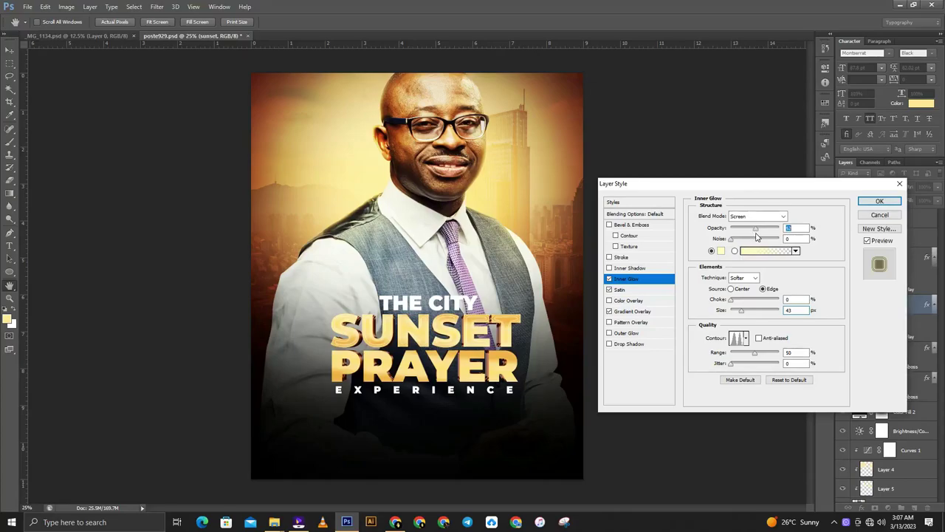
pyautogui.click(878, 201)
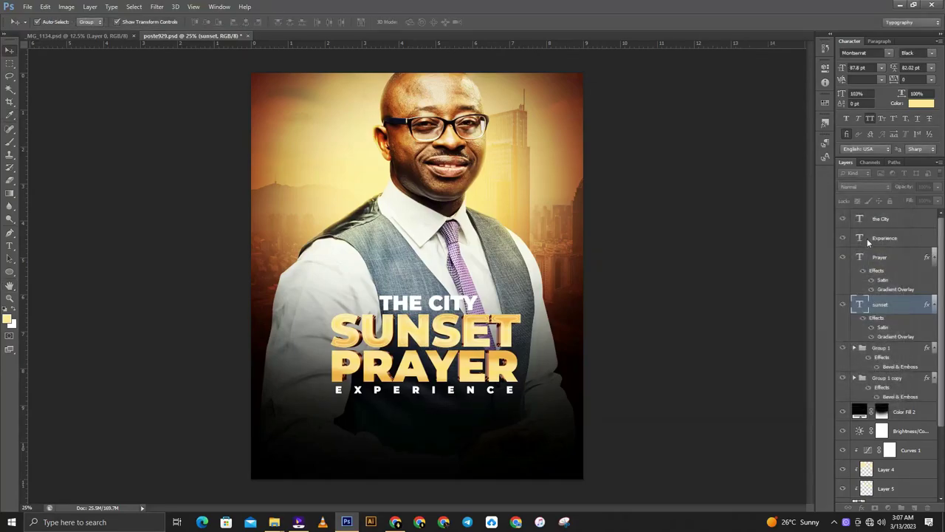
# Copy the sunset layer style and paste it onto the PRAYER layer.
pyautogui.rightClick(894, 309)
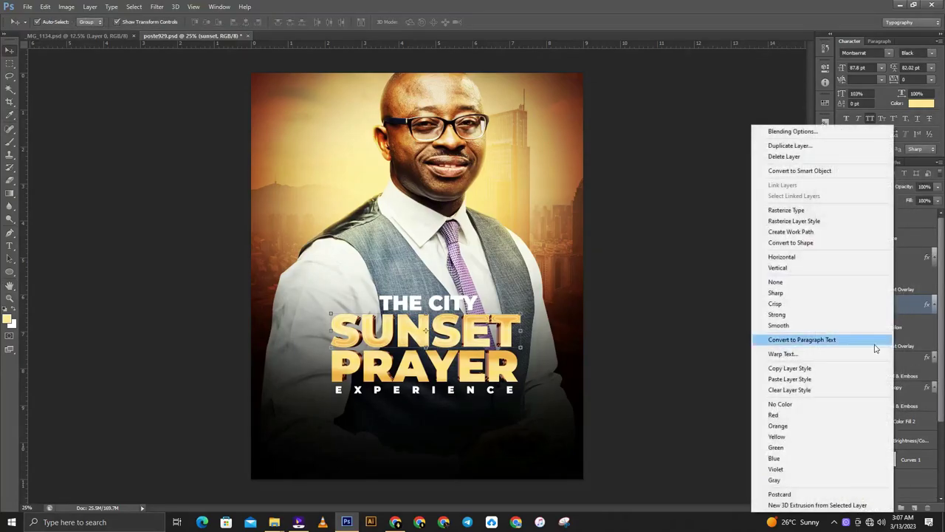
pyautogui.click(787, 369)
pyautogui.click(473, 376)
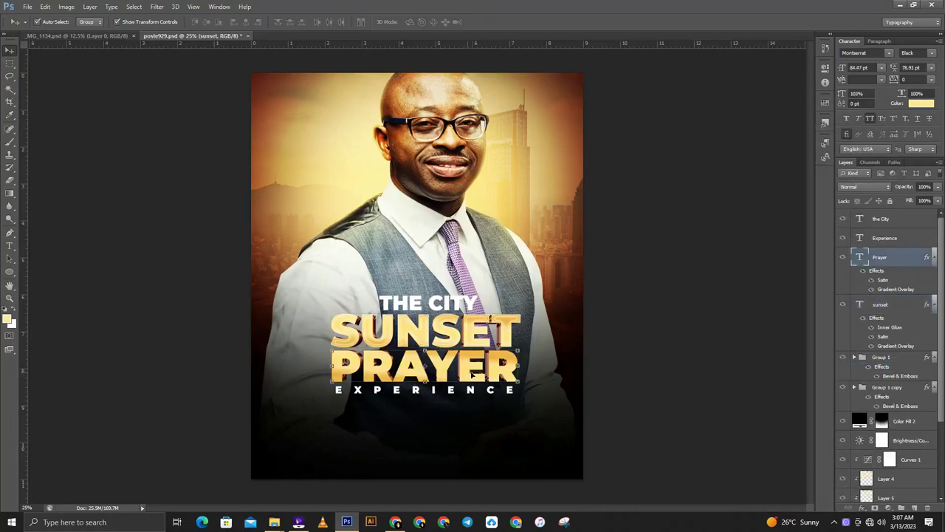
pyautogui.rightClick(916, 255)
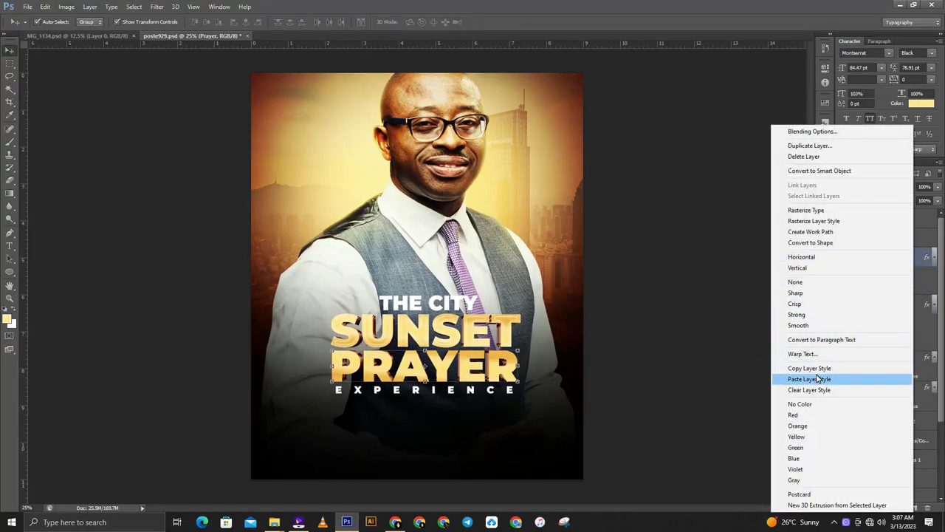
pyautogui.click(833, 376)
pyautogui.click(680, 293)
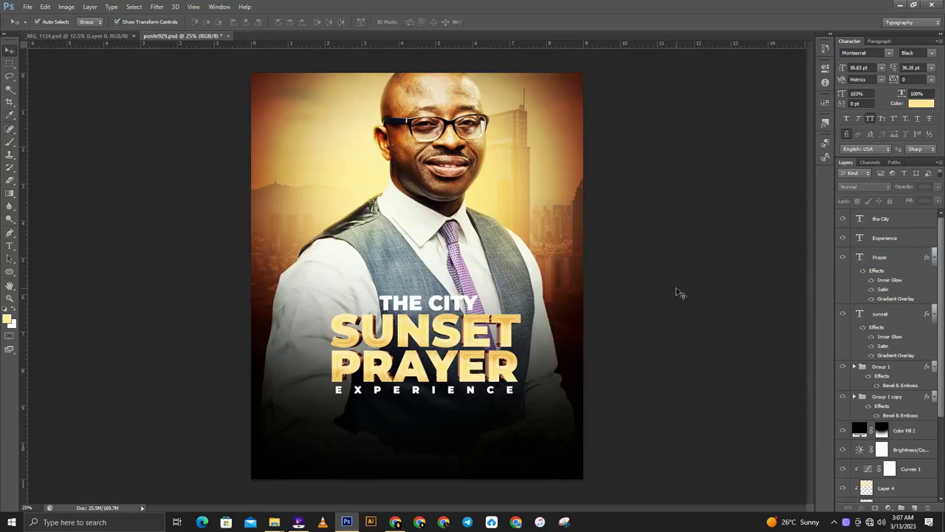
# Zoom in to inspect the title and select THE CITY text layer.
pyautogui.hotkey('ctrl', '-')
pyautogui.hotkey('ctrl', '+')
pyautogui.hotkey('ctrl', '+')
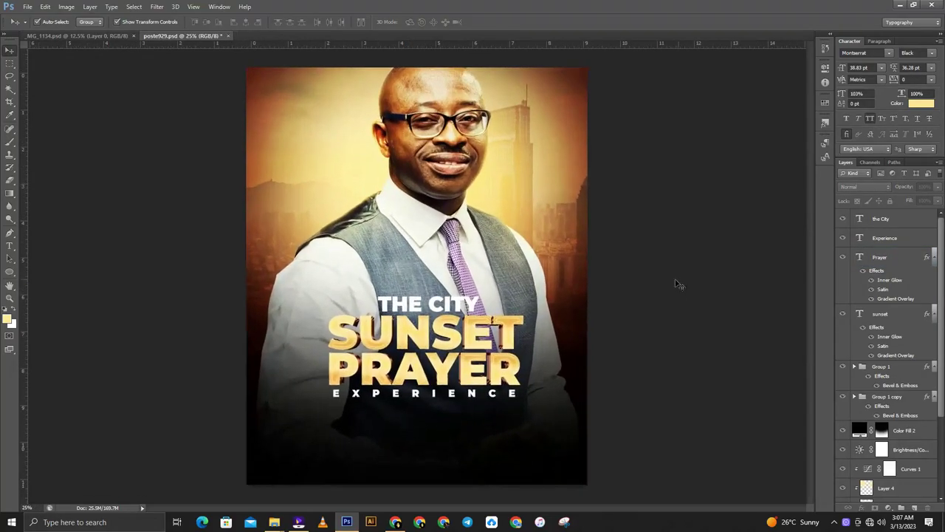
pyautogui.hotkey('ctrl', '+')
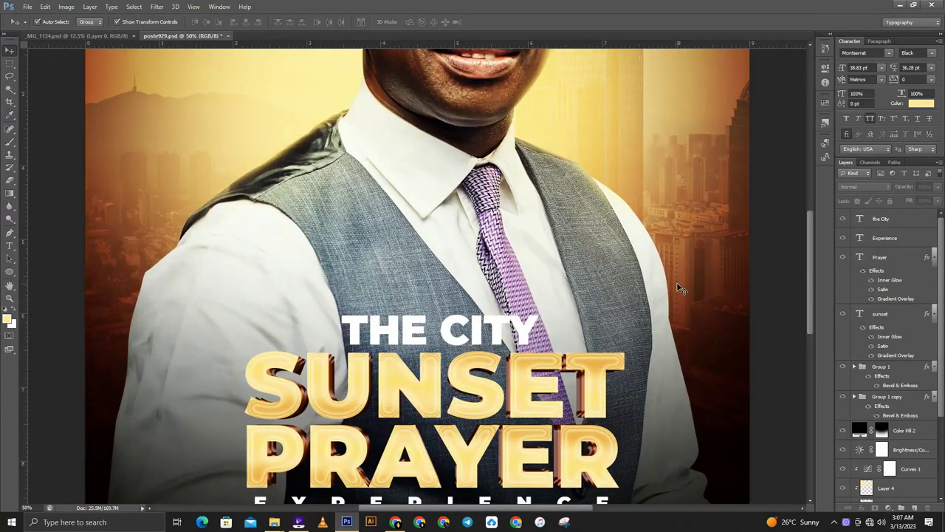
pyautogui.hotkey('ctrl', '-')
pyautogui.hotkey('ctrl', '-')
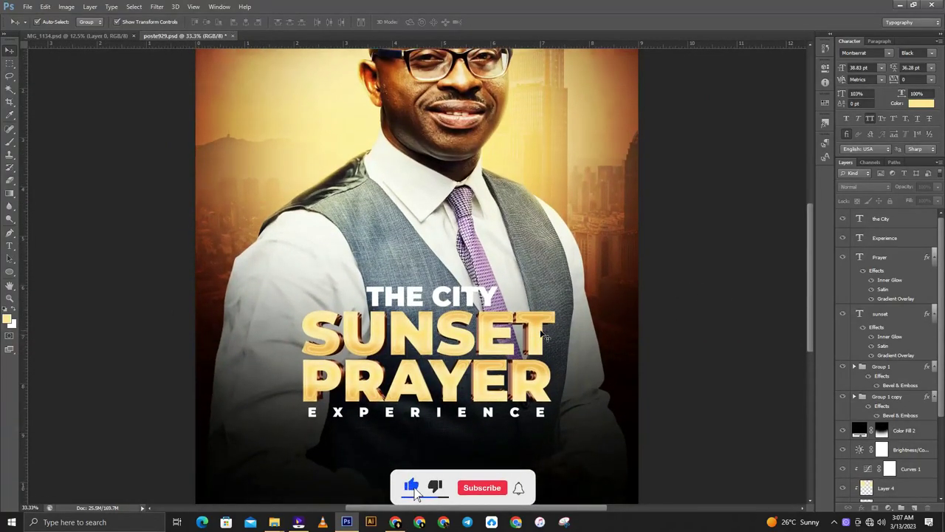
pyautogui.click(484, 418)
pyautogui.click(472, 296)
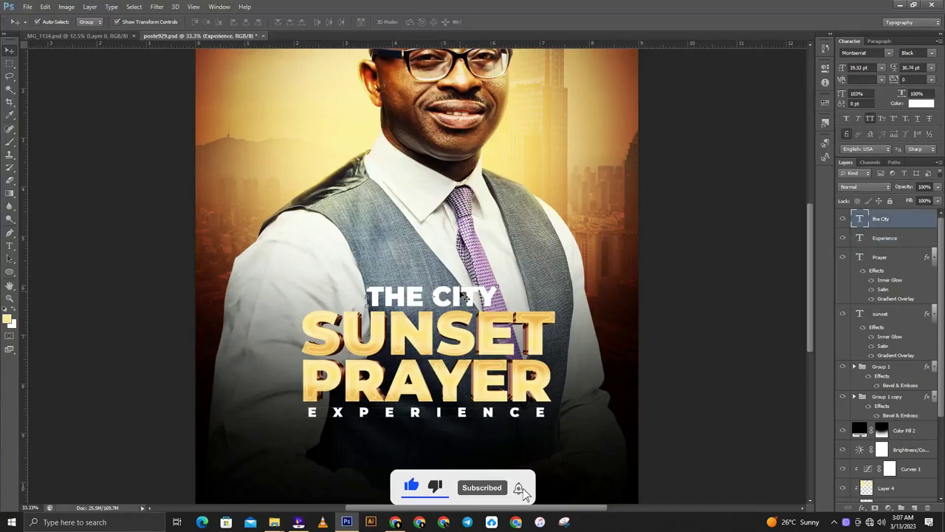
# Nudge THE CITY line up, then slightly back down above SUNSET.
pyautogui.moveTo(483, 295); pyautogui.dragTo(482, 289)
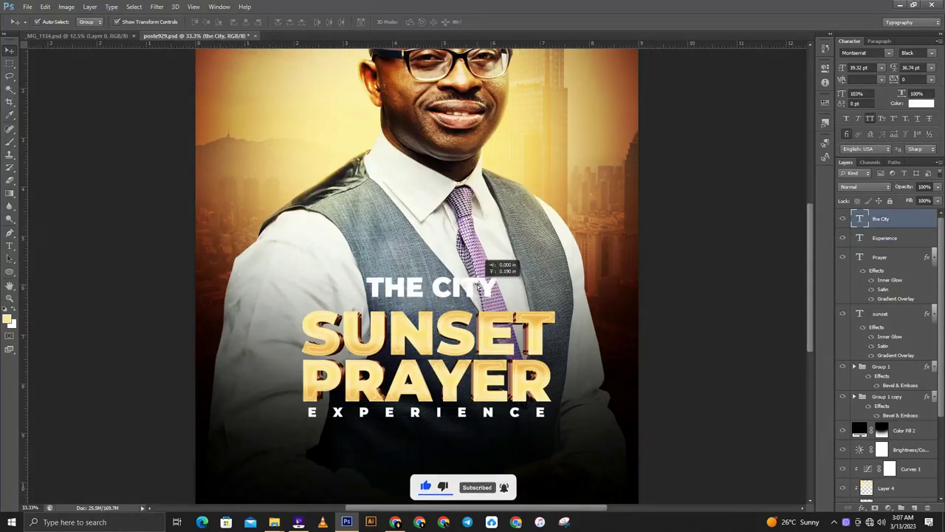
pyautogui.click(752, 298)
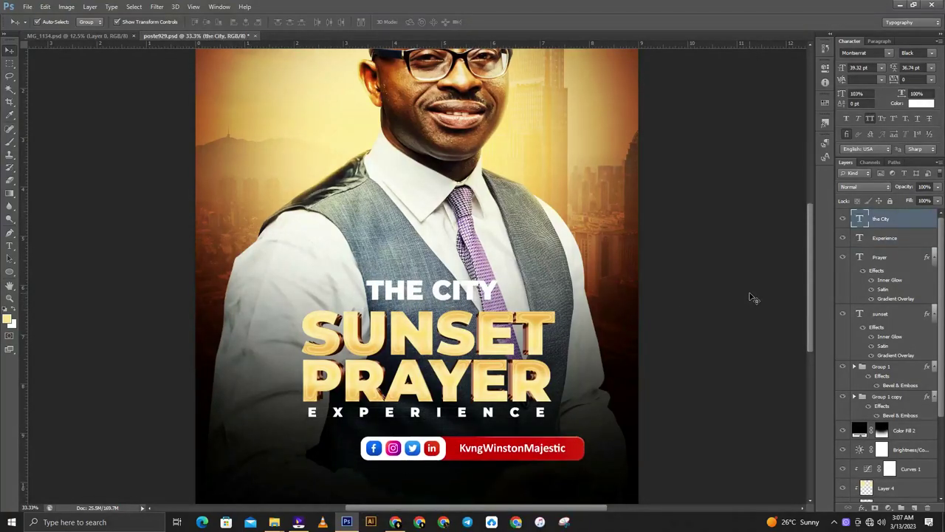
pyautogui.moveTo(473, 291); pyautogui.dragTo(473, 295)
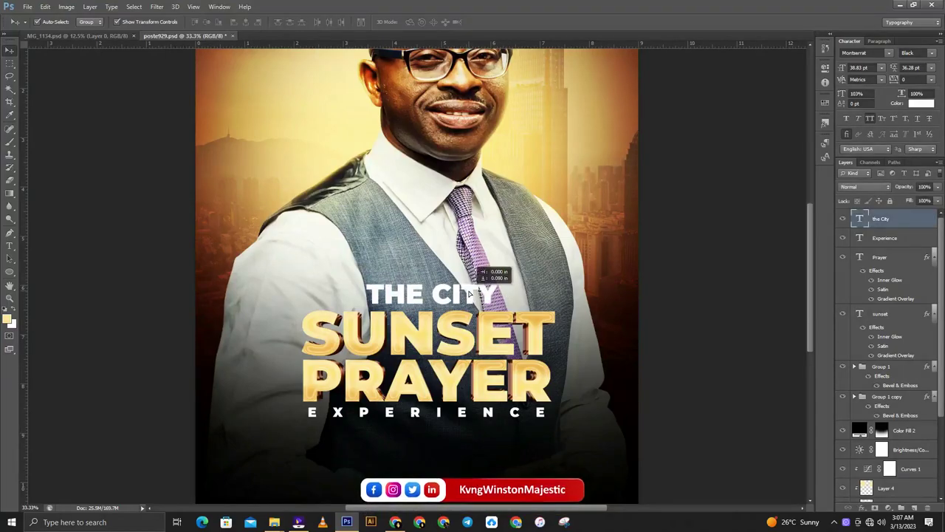
pyautogui.click(656, 281)
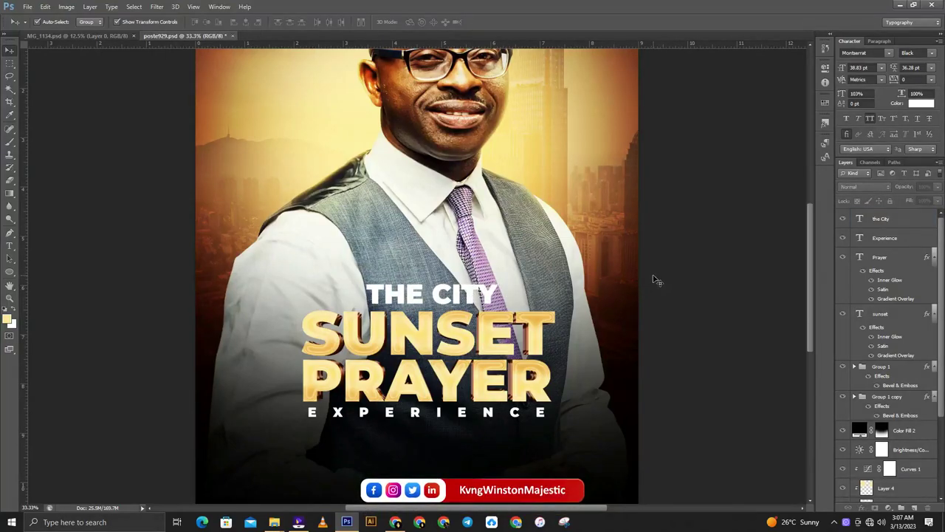
# Zoom in to check the title spacing and reselect THE CITY layer.
pyautogui.hotkey('ctrl', '+')
pyautogui.scroll(-2, 748, 289)
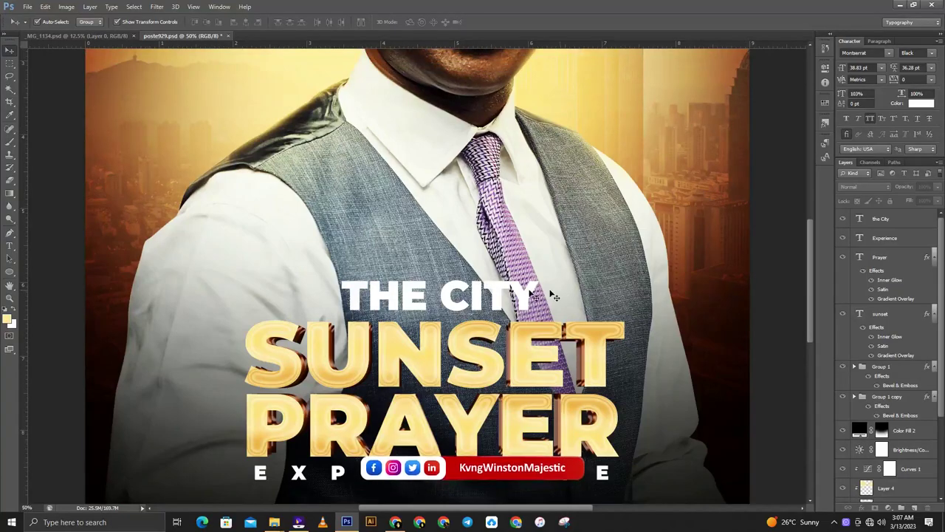
pyautogui.scroll(1, 497, 293)
pyautogui.scroll(-1, 497, 294)
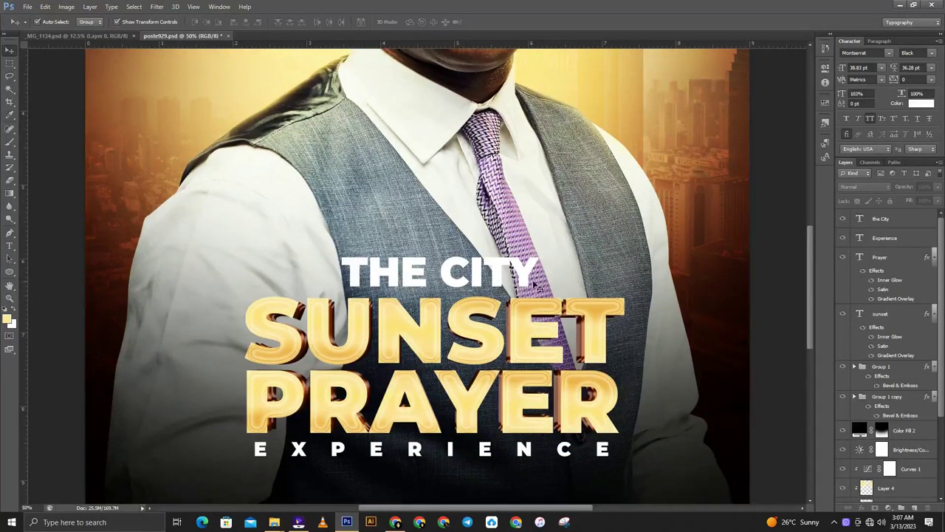
pyautogui.click(495, 278)
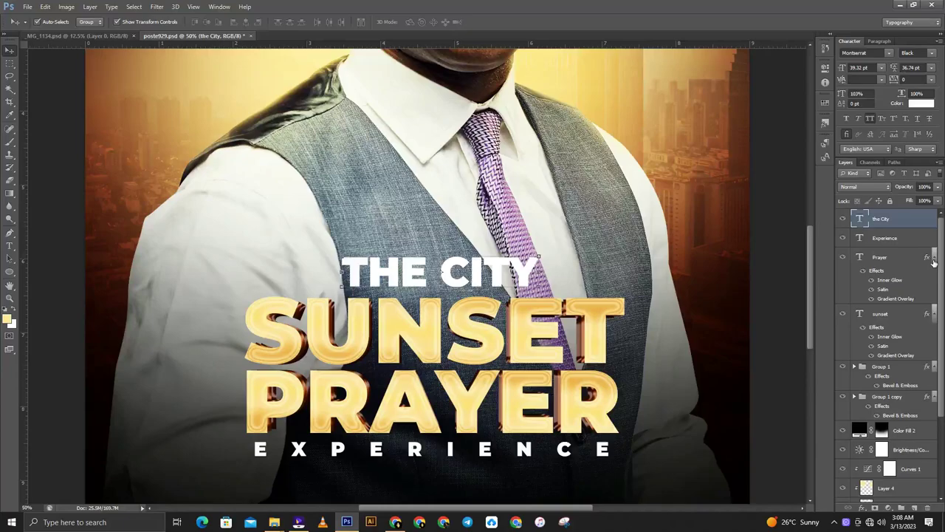
# Collapse the effects lists of the Prayer, sunset, Group 1 and Group 1 copy layers.
pyautogui.click(934, 258)
pyautogui.click(934, 278)
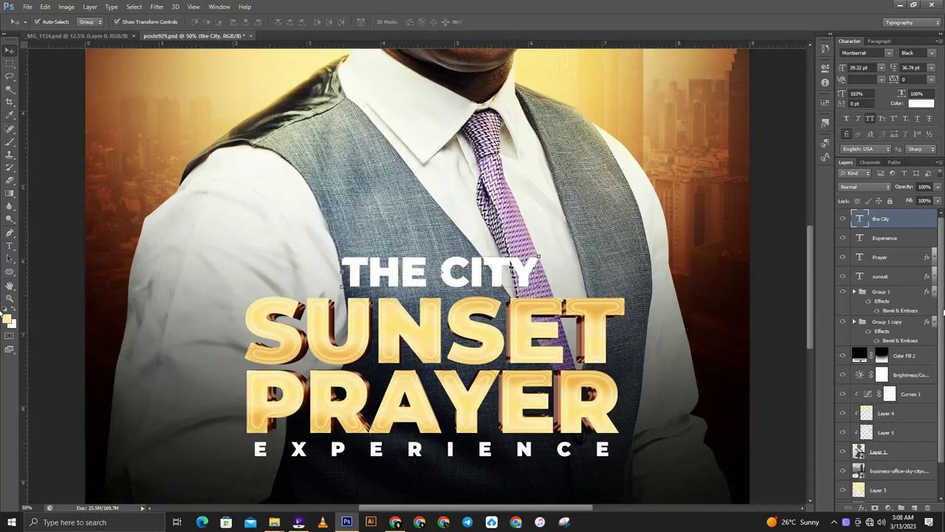
pyautogui.click(935, 291)
pyautogui.click(935, 303)
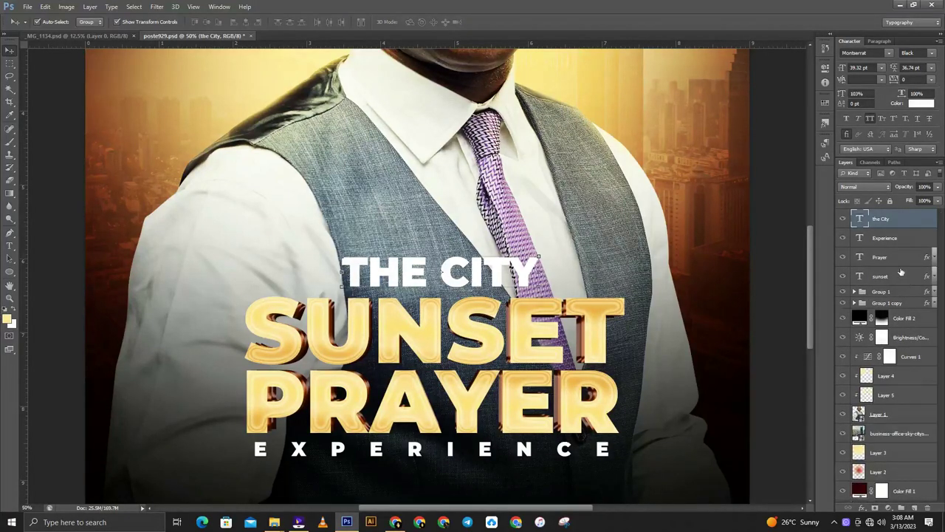
pyautogui.click(903, 241)
# Duplicate the City text layer, leaving it untransformed.
pyautogui.click(894, 221)
pyautogui.moveTo(894, 220); pyautogui.dragTo(895, 235)
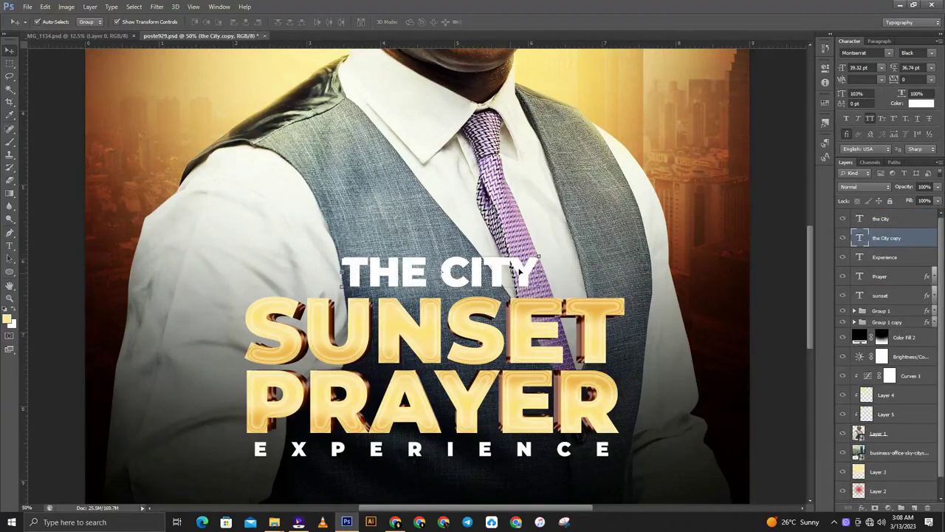
pyautogui.hotkey('ctrl', 't')
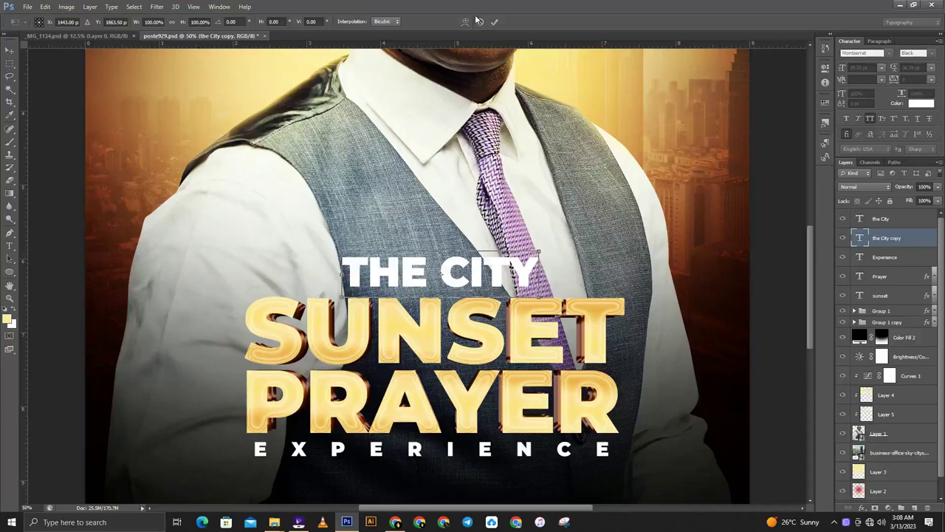
pyautogui.click(479, 23)
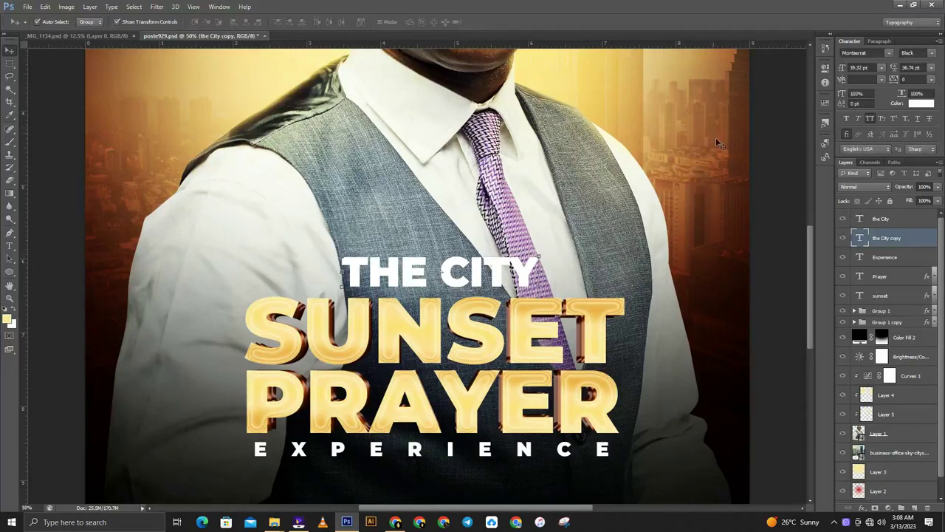
# Set the City text to Carolina Hills script with all caps off, and hide the bold copy.
pyautogui.click(9, 246)
pyautogui.click(502, 267)
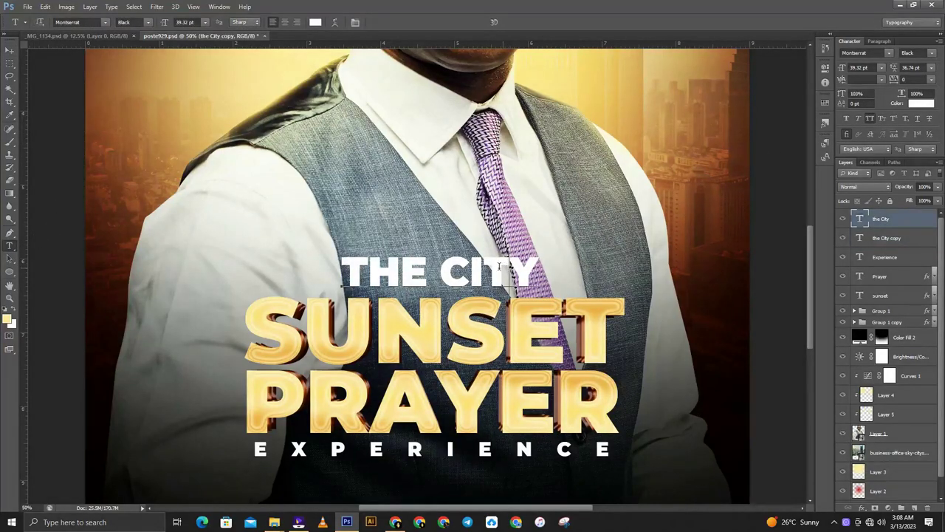
pyautogui.moveTo(484, 267); pyautogui.dragTo(509, 268)
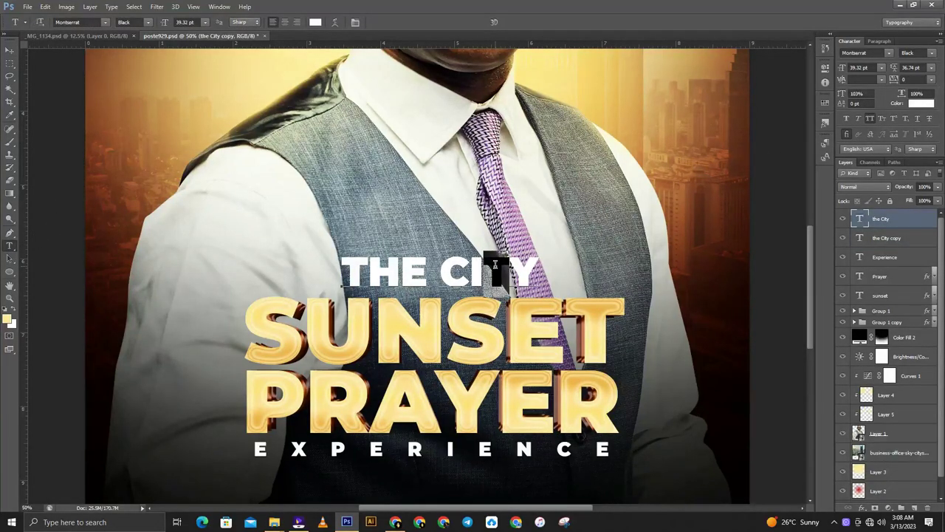
pyautogui.click(12, 50)
pyautogui.click(876, 53)
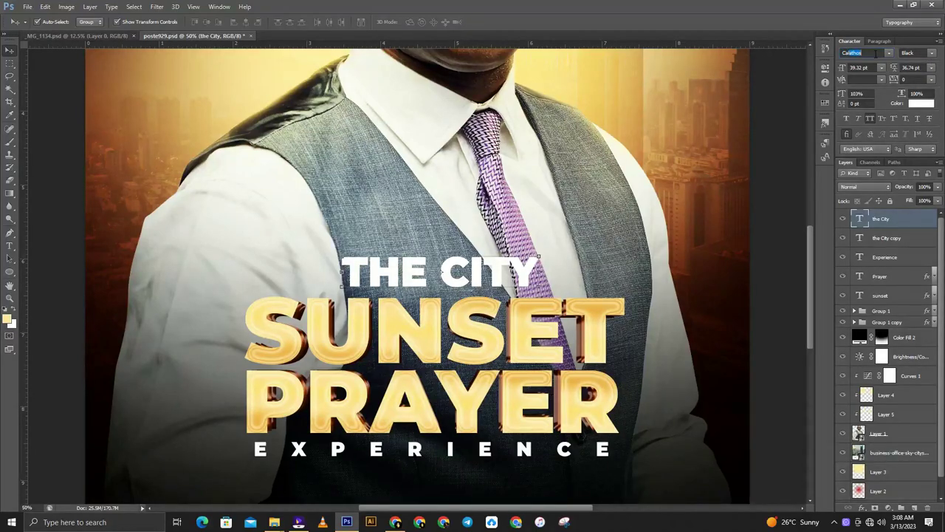
pyautogui.press('Up')
pyautogui.press('Up')
pyautogui.press('Return')
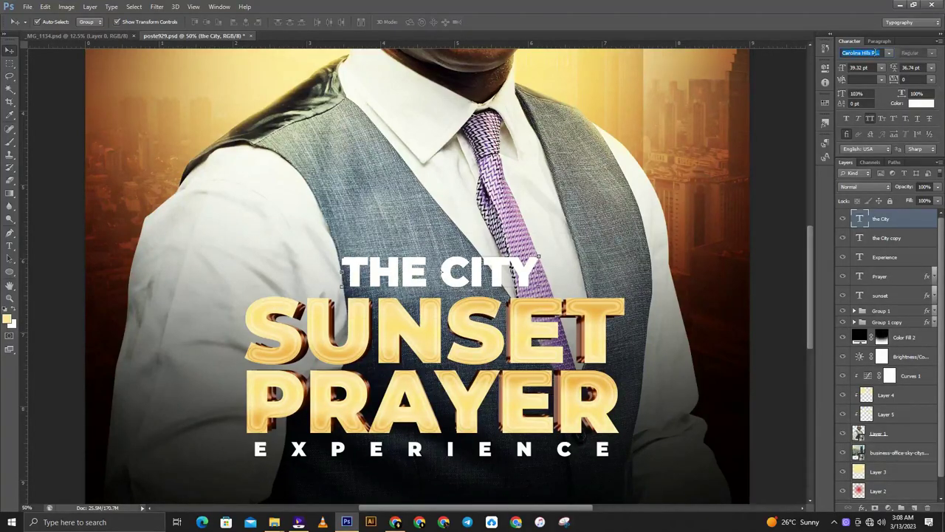
pyautogui.click(871, 119)
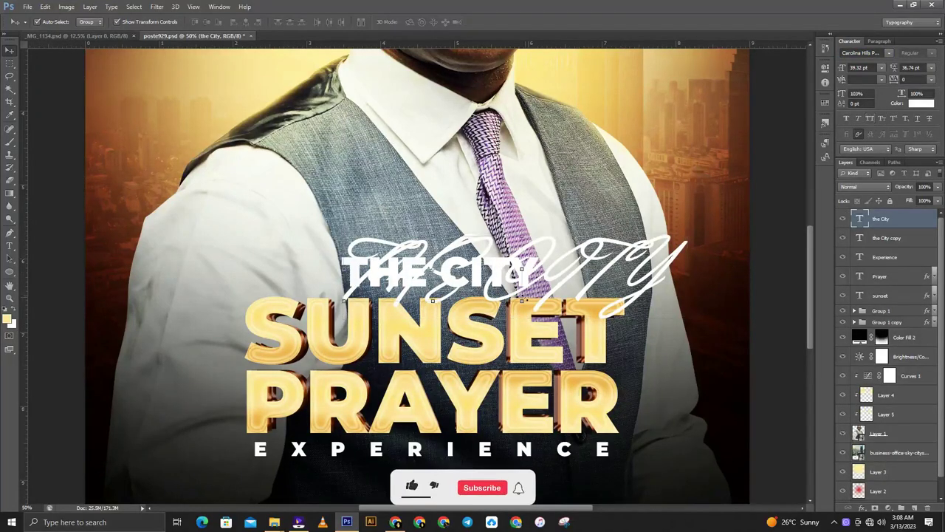
pyautogui.click(843, 238)
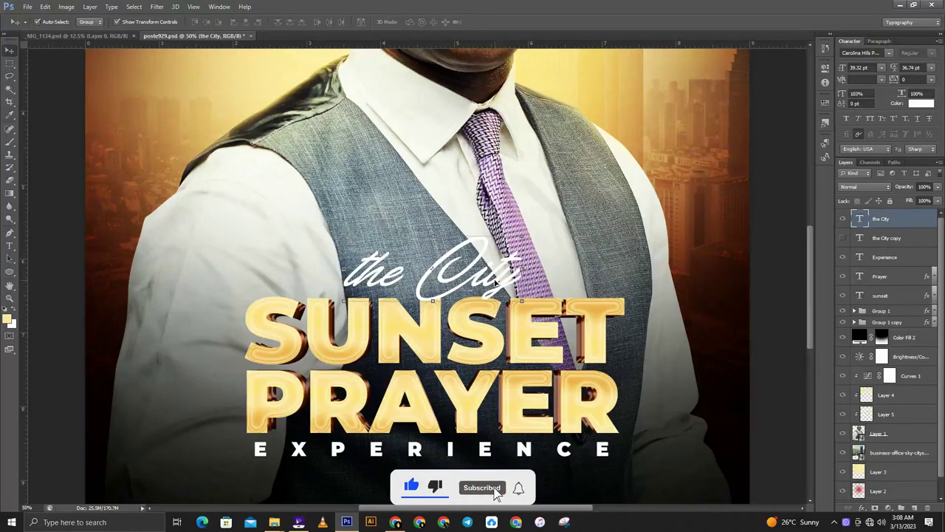
pyautogui.click(8, 246)
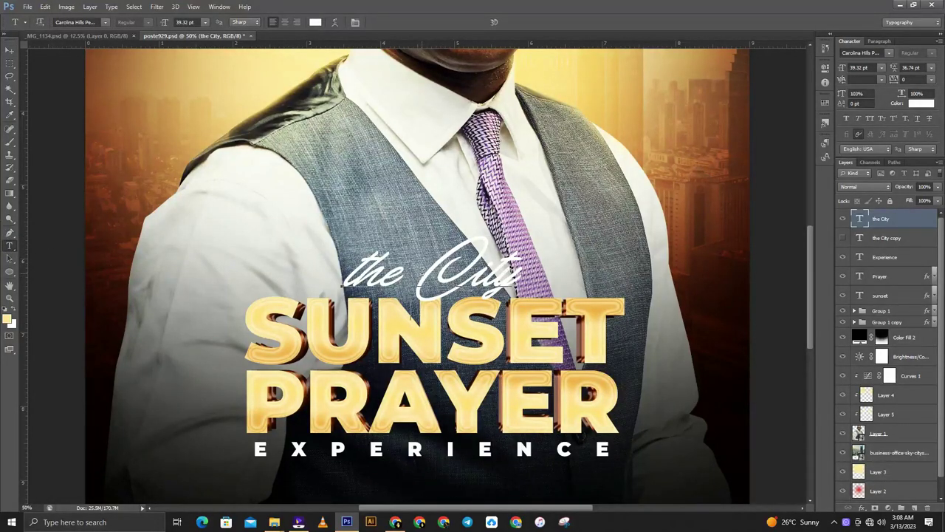
# Enlarge City to 54.32 pt, tighten tracking against 'the', and Alt-drag a duplicate layer.
pyautogui.moveTo(412, 274); pyautogui.dragTo(564, 269)
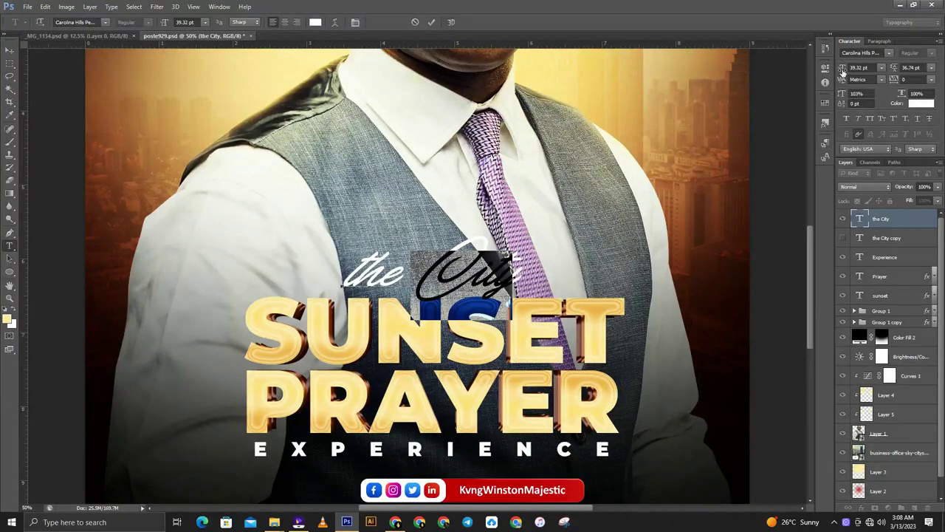
pyautogui.moveTo(843, 72)
pyautogui.mouseDown()
pyautogui.moveTo(851, 70)
pyautogui.moveTo(842, 70)
pyautogui.mouseUp()
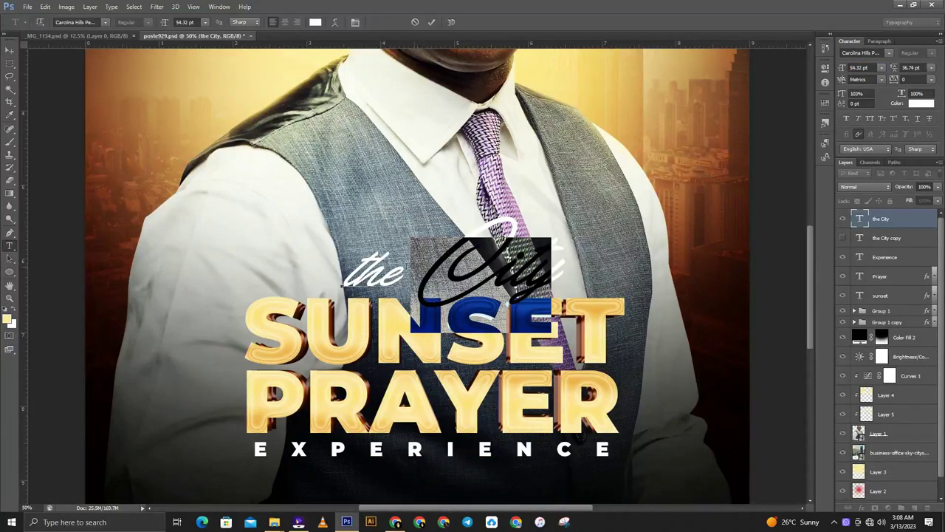
pyautogui.moveTo(408, 266); pyautogui.dragTo(380, 272)
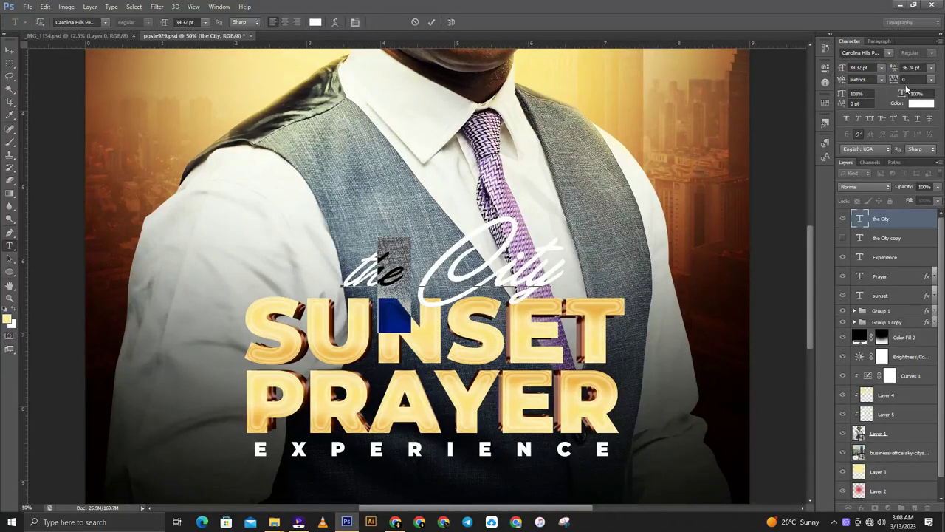
pyautogui.moveTo(893, 79); pyautogui.dragTo(891, 80)
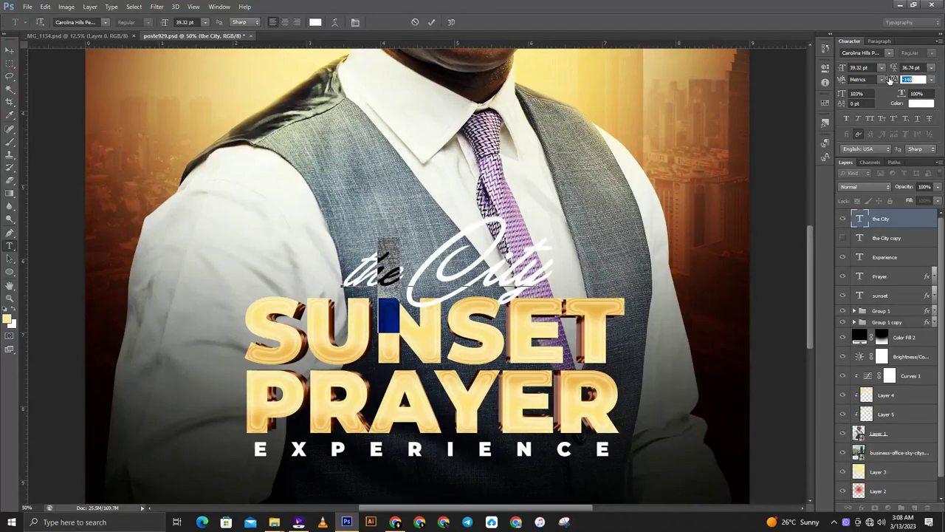
pyautogui.click(8, 50)
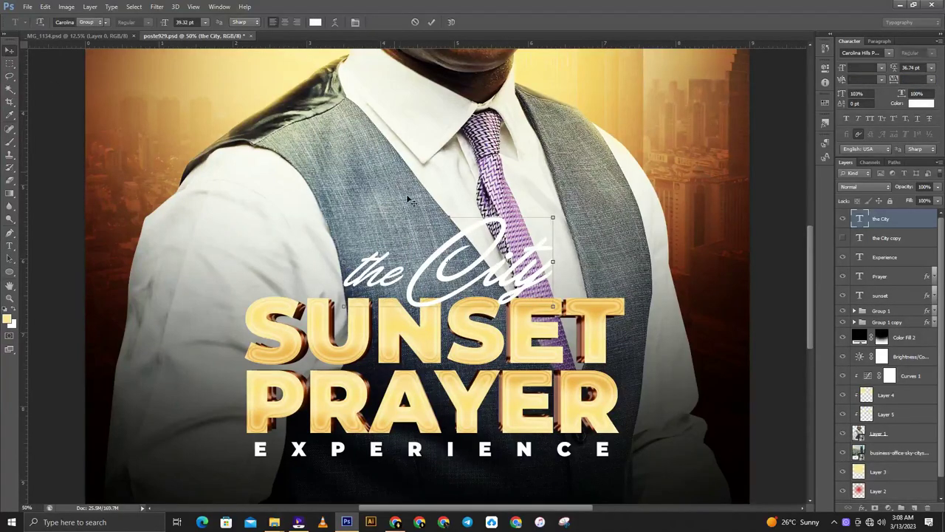
pyautogui.moveTo(517, 267); pyautogui.dragTo(510, 270)
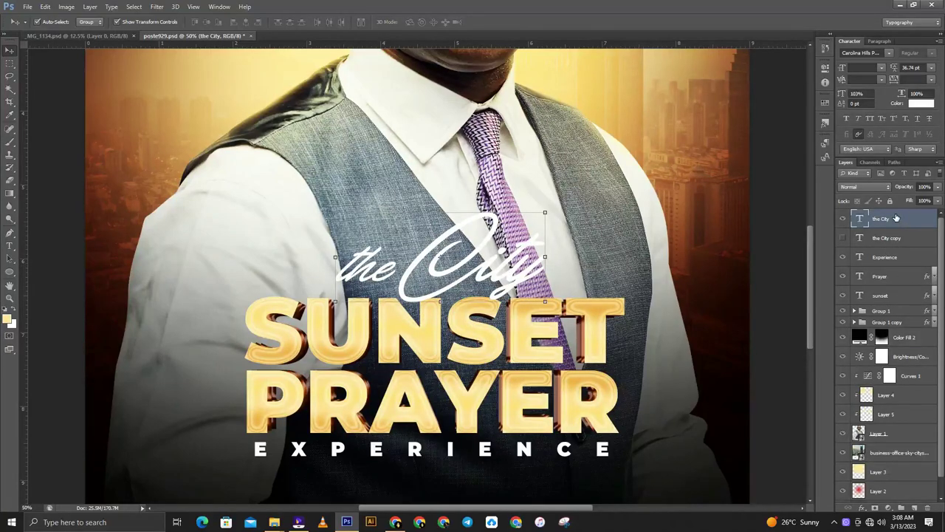
pyautogui.moveTo(897, 218); pyautogui.dragTo(897, 232)
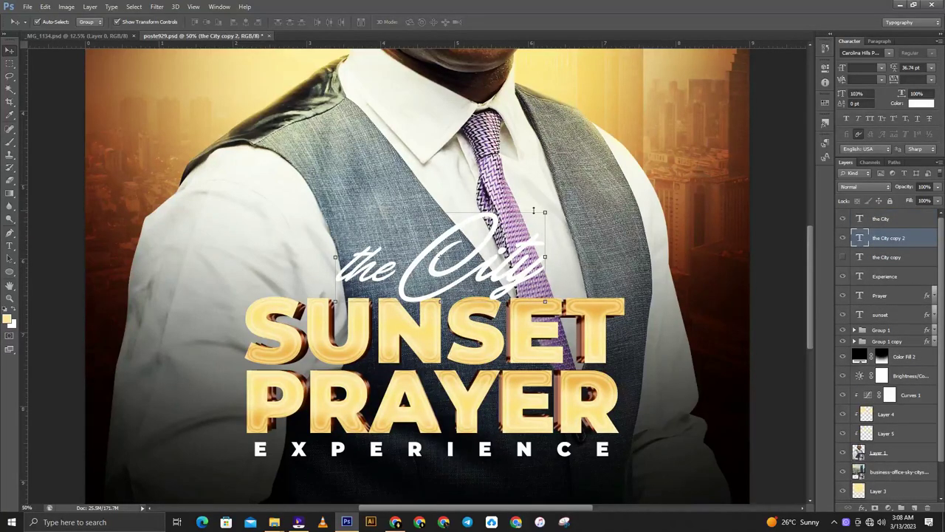
# Scale 'the City copy 2' to about 96.7% and paste Group 1 copy's Bevel & Emboss onto it.
pyautogui.moveTo(542, 212); pyautogui.dragTo(543, 214)
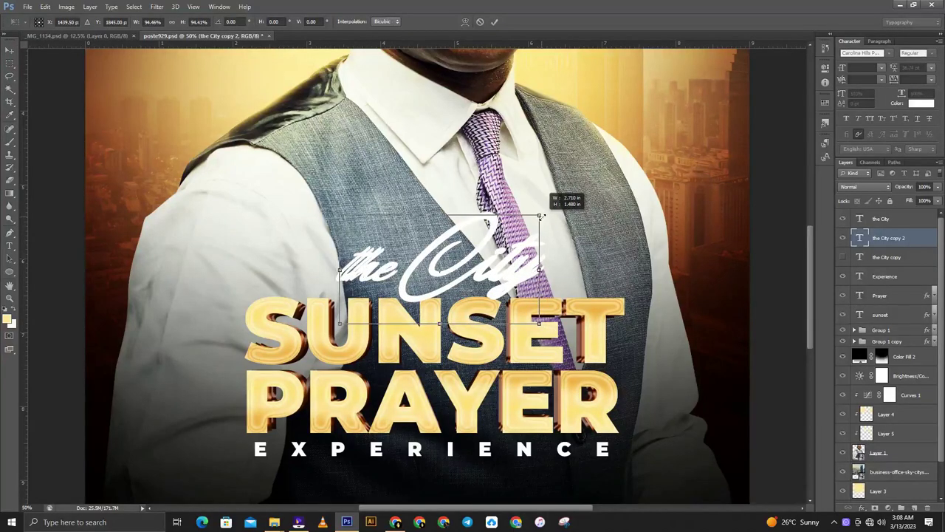
pyautogui.click(494, 22)
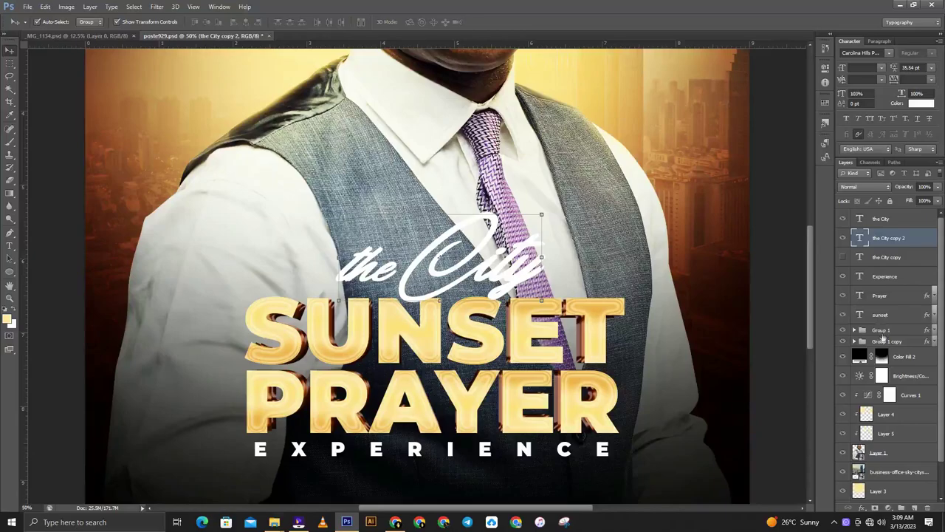
pyautogui.click(883, 341)
pyautogui.rightClick(882, 341)
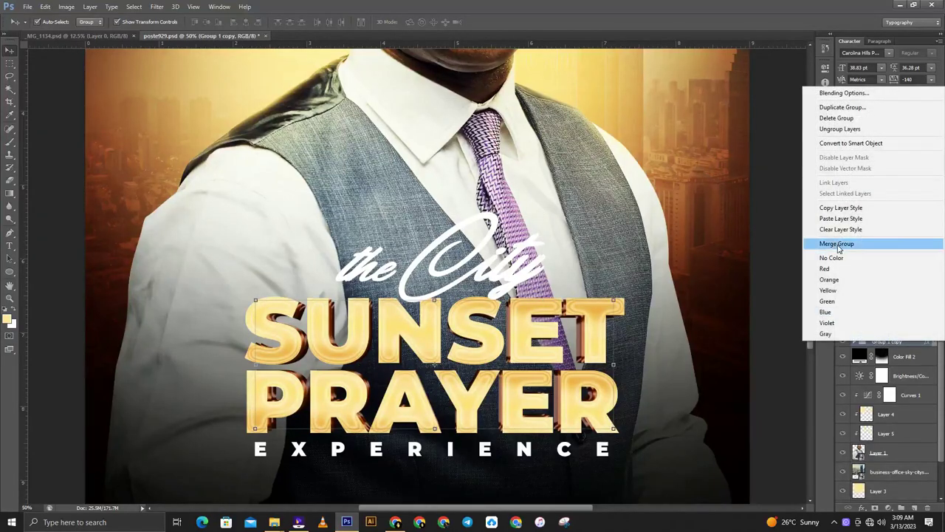
pyautogui.click(883, 206)
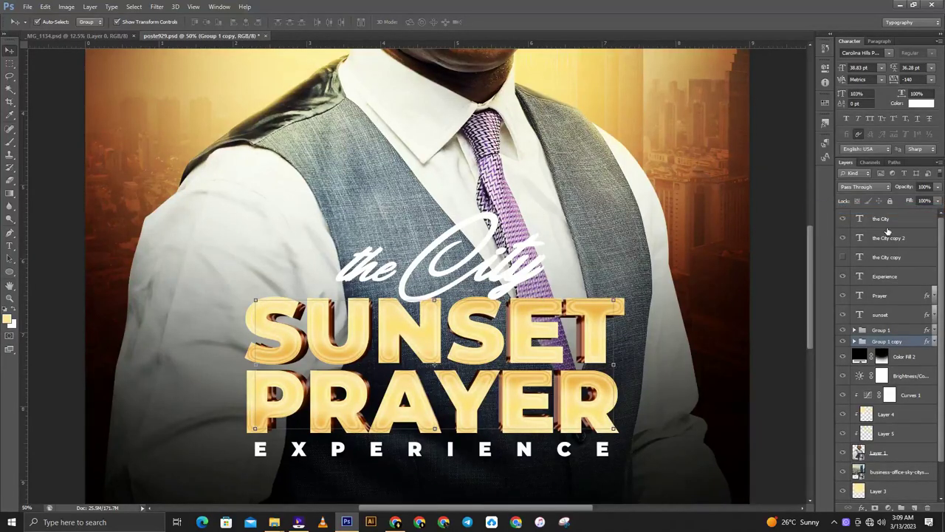
pyautogui.click(886, 241)
pyautogui.rightClick(887, 240)
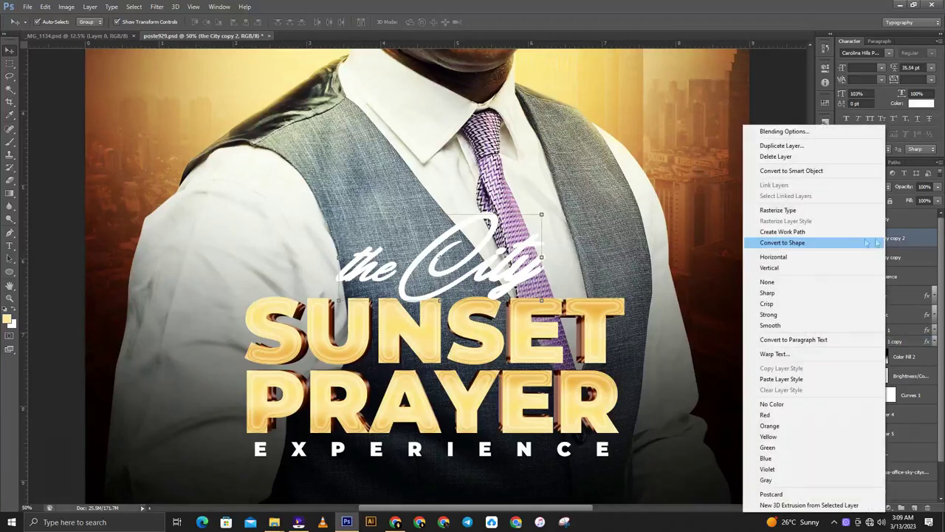
pyautogui.click(791, 379)
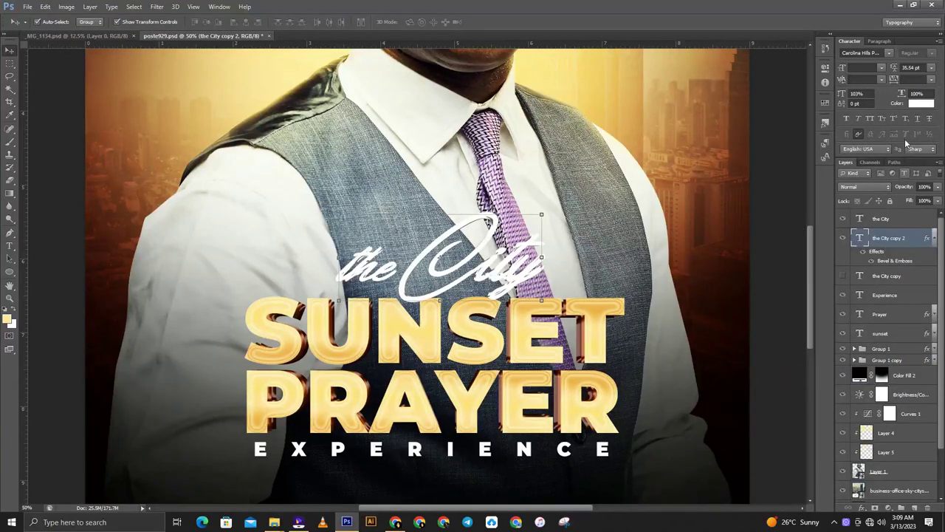
# Colour the embossed City copy dark brown 642102.
pyautogui.click(917, 104)
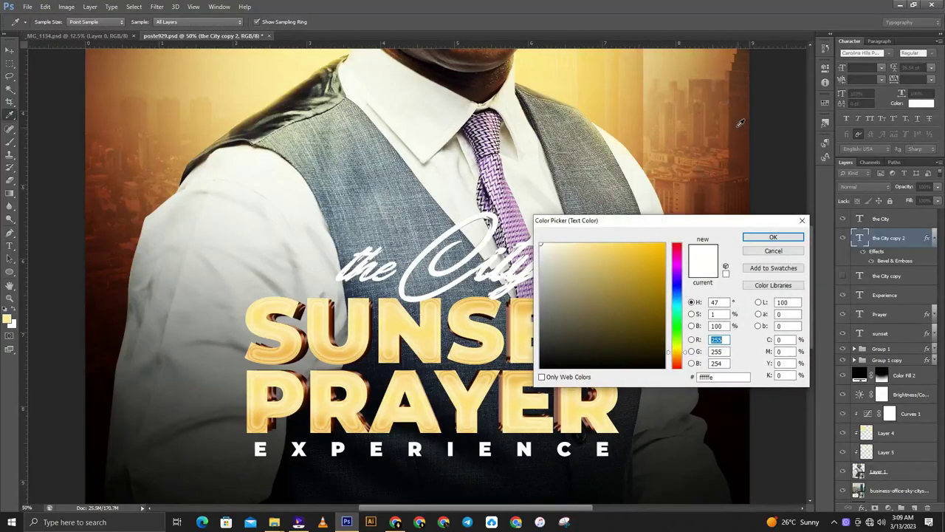
pyautogui.click(739, 123)
pyautogui.moveTo(655, 336)
pyautogui.mouseDown()
pyautogui.moveTo(660, 314)
pyautogui.moveTo(663, 325)
pyautogui.mouseUp()
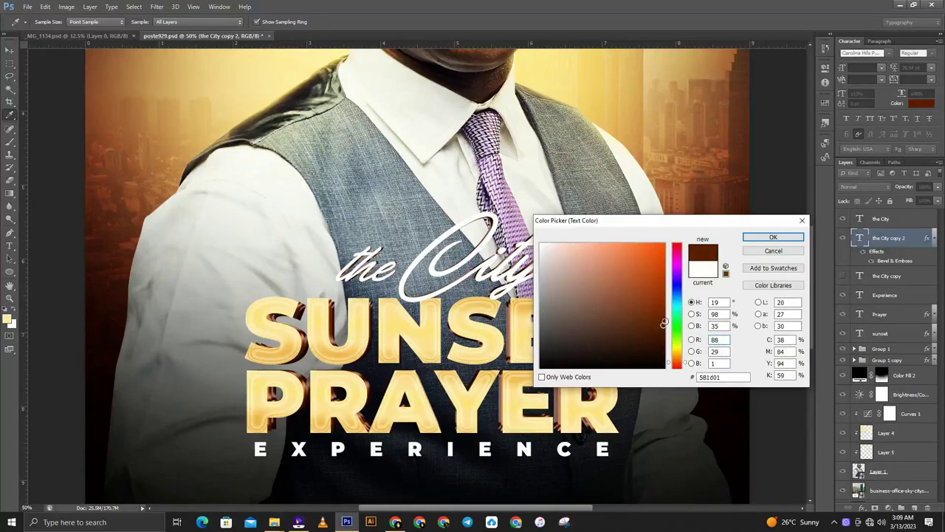
pyautogui.click(662, 318)
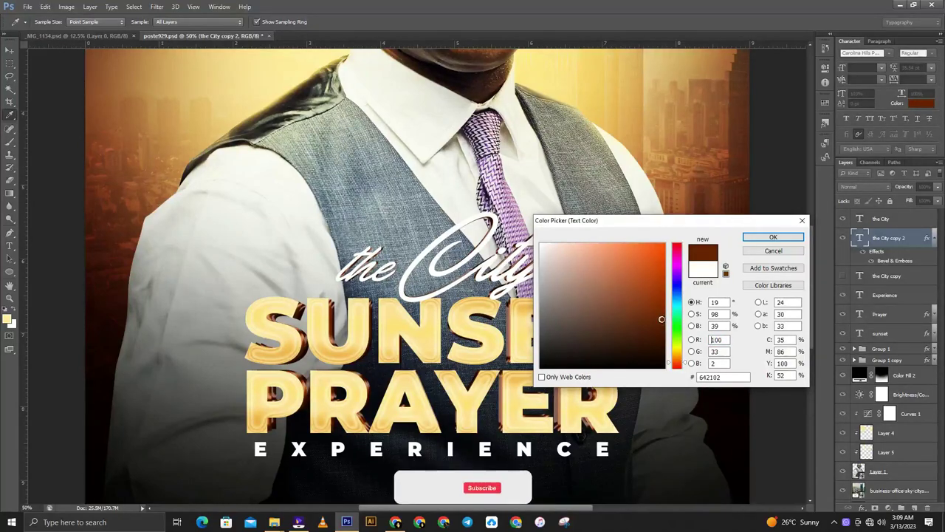
pyautogui.click(772, 239)
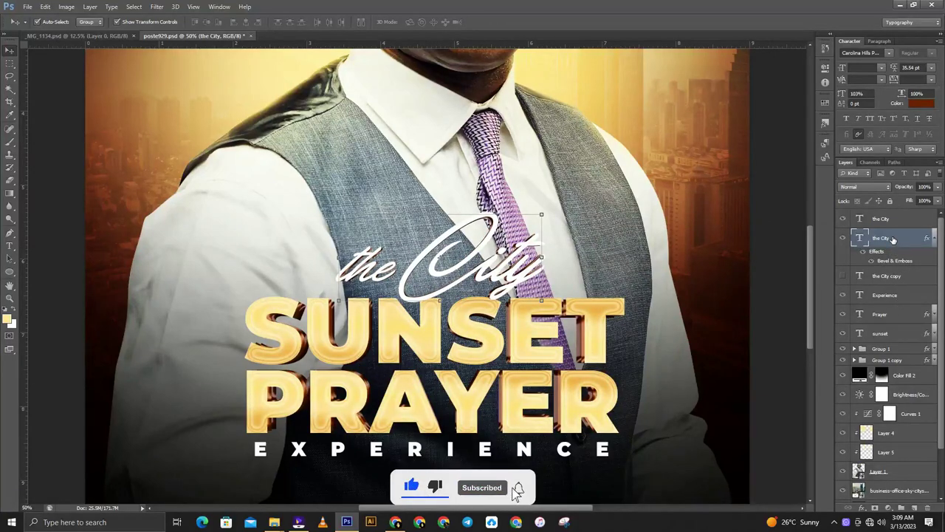
# Duplicate the brown City text and shrink the new copy to about 97%.
pyautogui.moveTo(605, 295); pyautogui.dragTo(599, 293)
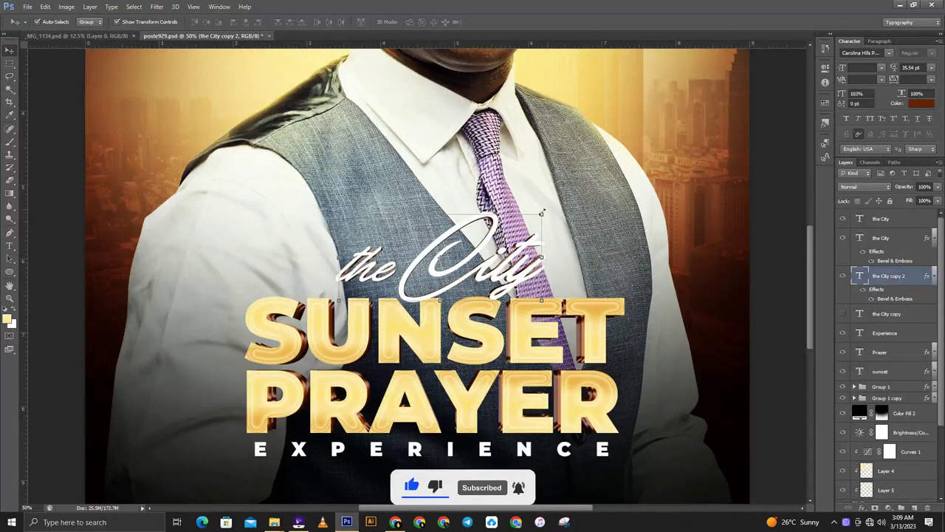
pyautogui.hotkey('ctrl', 't')
pyautogui.moveTo(541, 214); pyautogui.dragTo(538, 216)
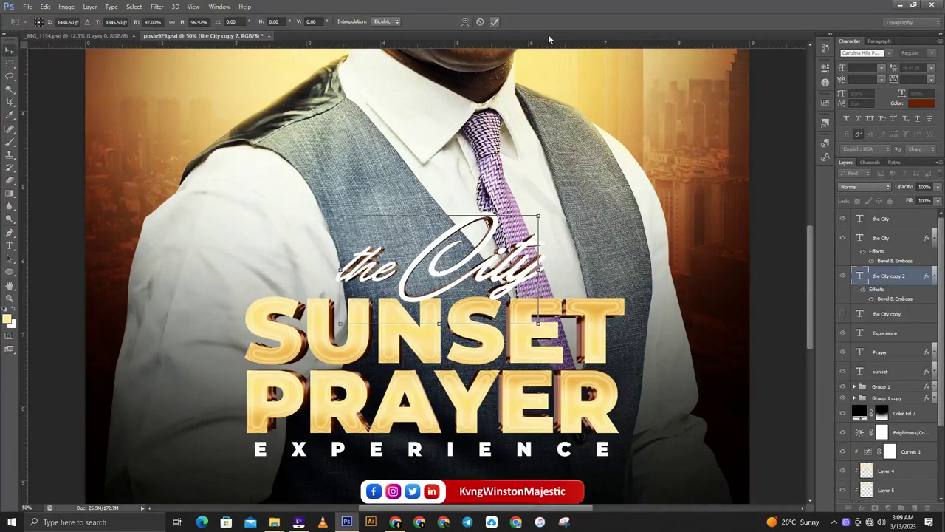
pyautogui.press('Return')
# Colour the smaller City copy a deep maroon red, #300100.
pyautogui.click(921, 102)
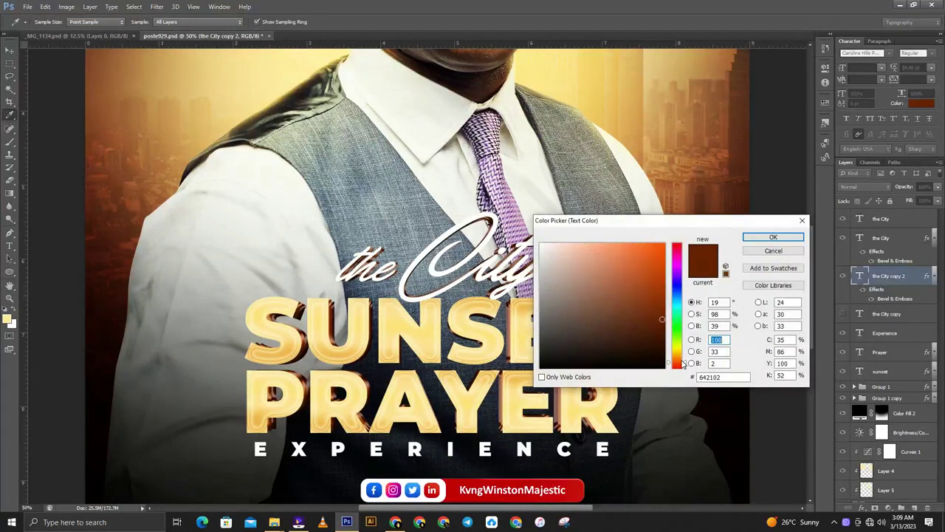
pyautogui.click(677, 368)
pyautogui.write('75')
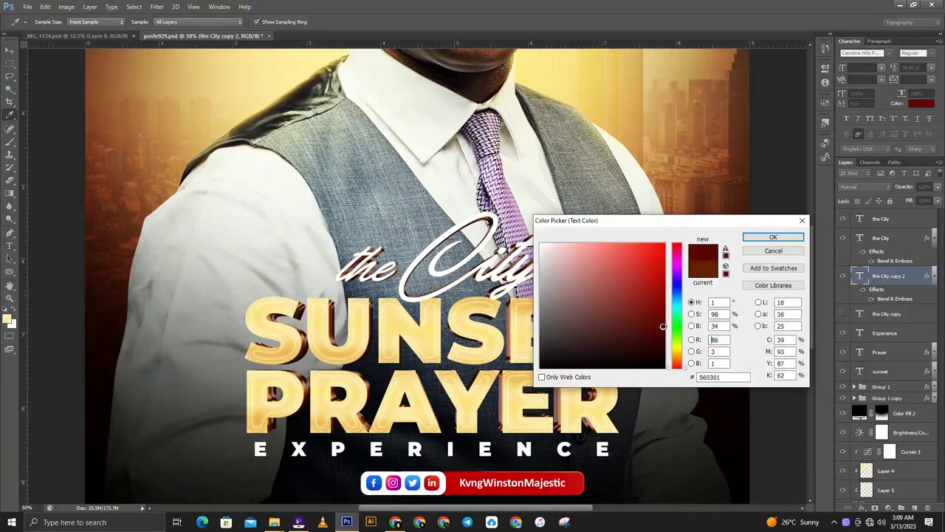
pyautogui.press('Down')
pyautogui.press('Down')
pyautogui.press('Down')
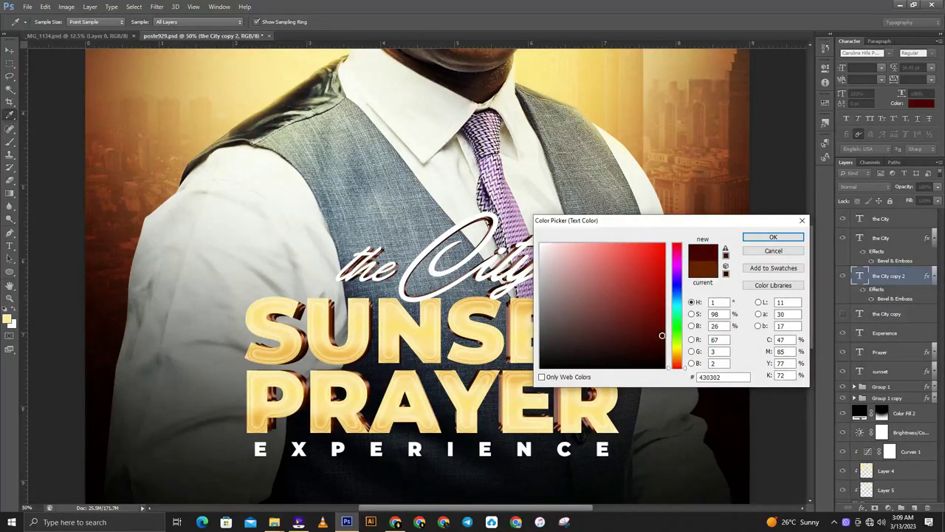
pyautogui.moveTo(662, 337); pyautogui.dragTo(666, 346)
pyautogui.click(775, 251)
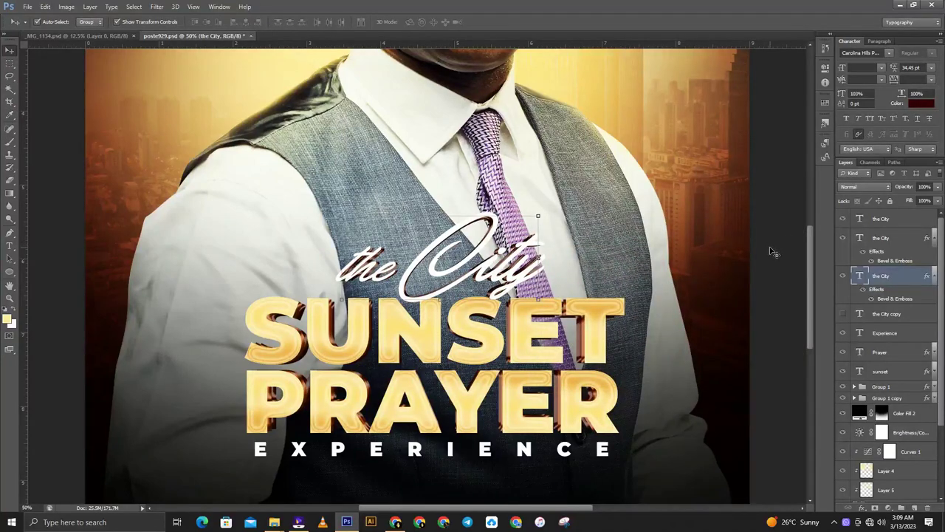
pyautogui.hotkey('ctrl', '-')
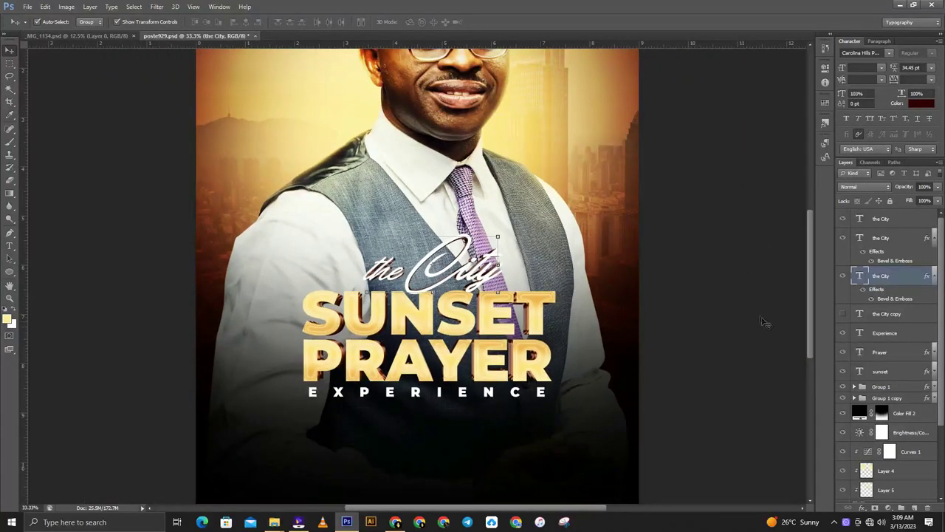
# Move the three 'the City' layers down 0.14 in and collapse their effects lists.
pyautogui.keyDown('shift'); pyautogui.click(890, 220); pyautogui.keyUp('shift')
pyautogui.moveTo(473, 275); pyautogui.dragTo(473, 283)
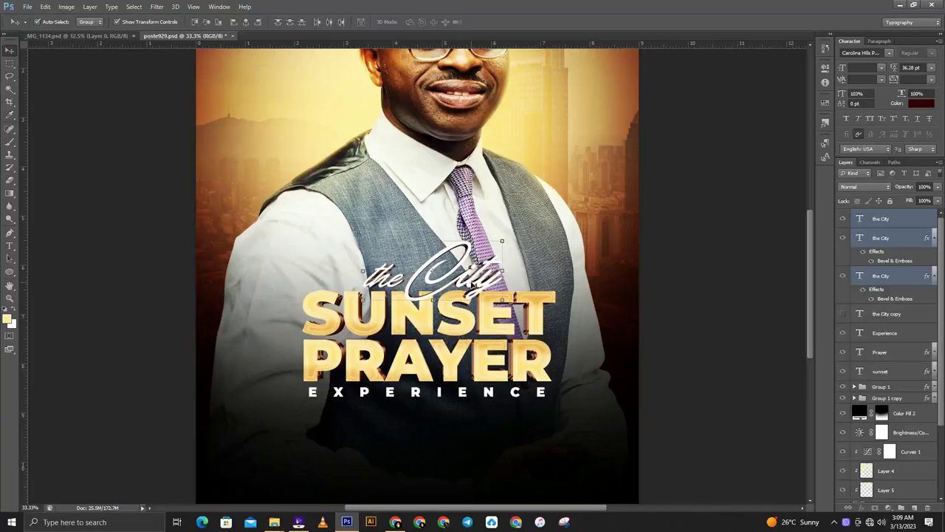
pyautogui.click(705, 270)
pyautogui.hotkey('ctrl', '-')
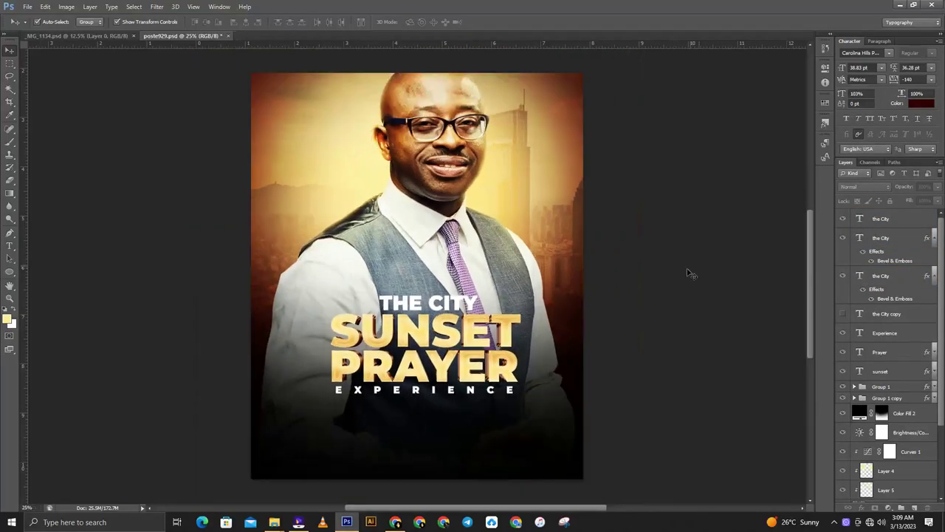
pyautogui.hotkey('ctrl', '+')
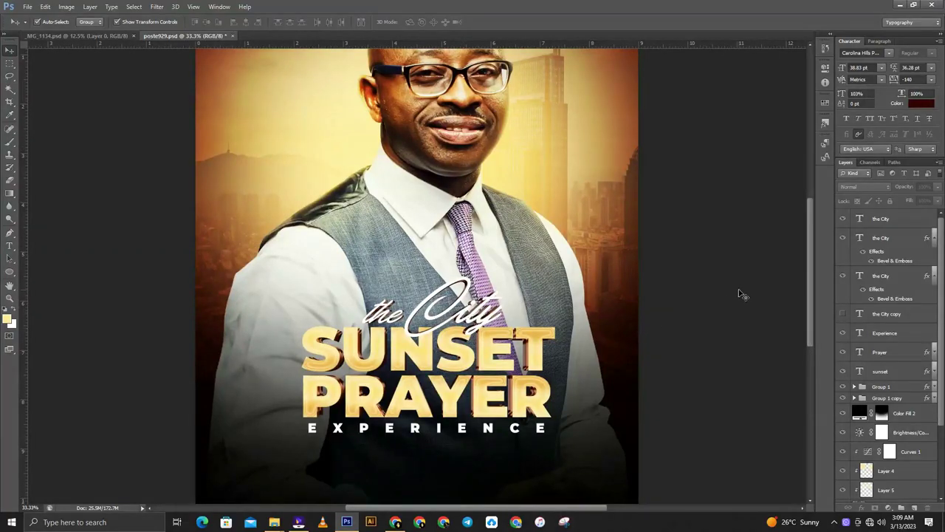
pyautogui.hotkey('ctrl', '-')
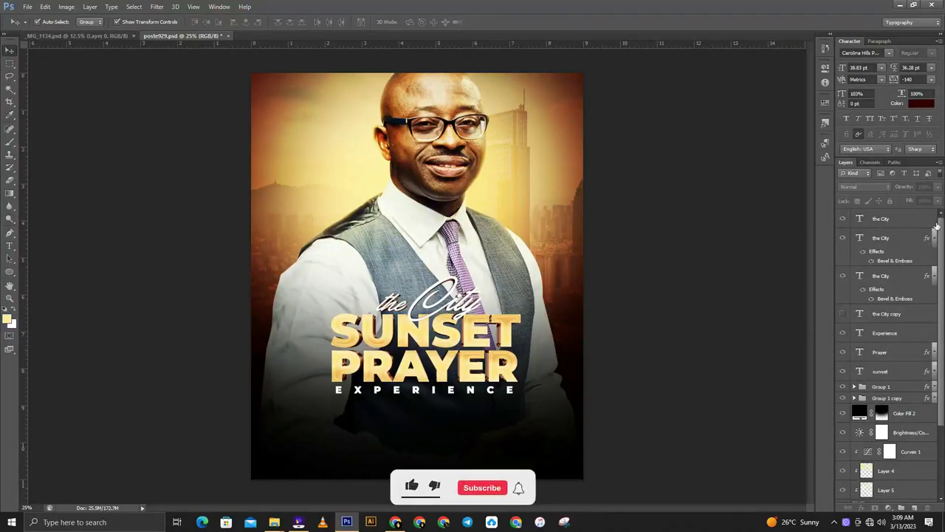
pyautogui.click(934, 237)
pyautogui.click(934, 256)
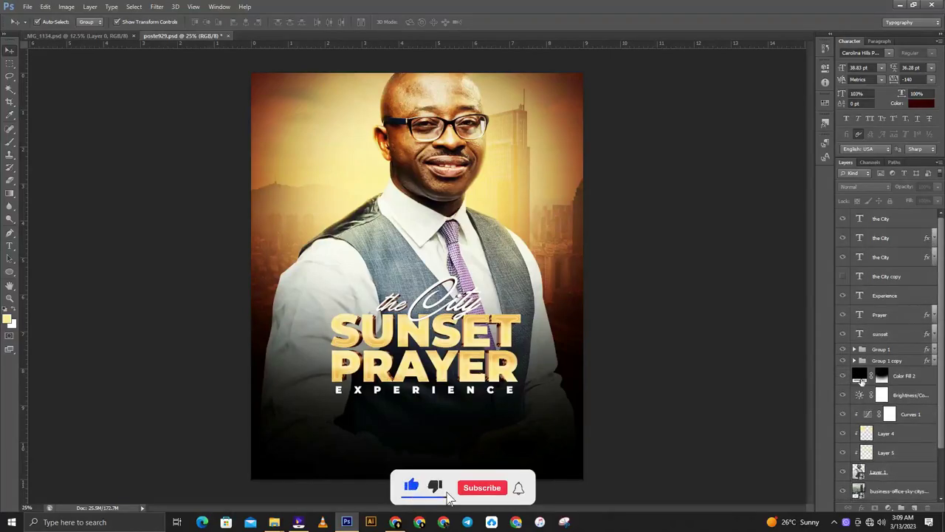
pyautogui.click(910, 375)
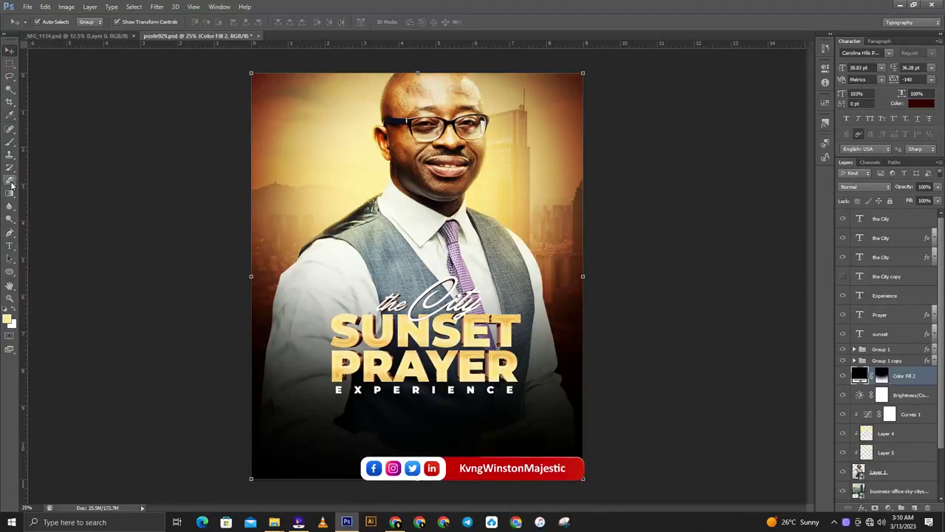
# Add Layer 6 above Color Fill 2 and paint black soft-brush shading behind the title.
pyautogui.click(914, 508)
pyautogui.click(8, 318)
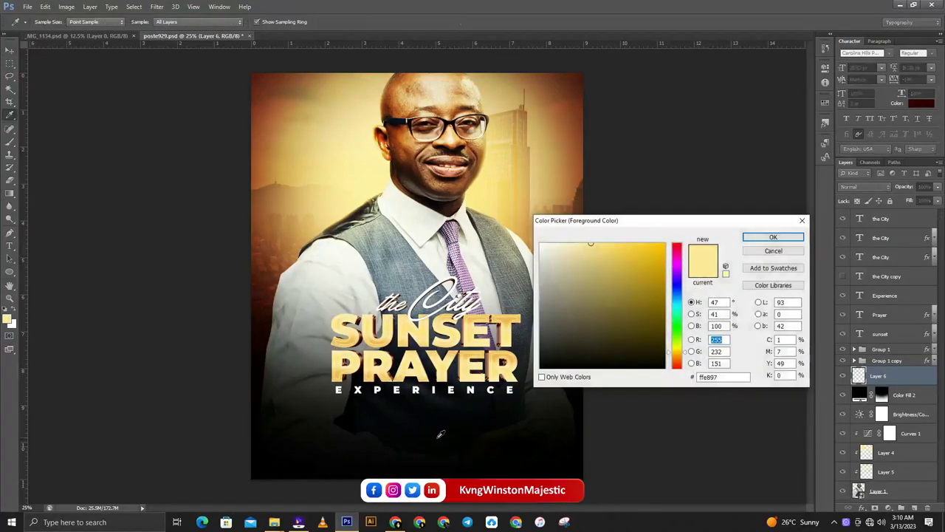
pyautogui.click(581, 367)
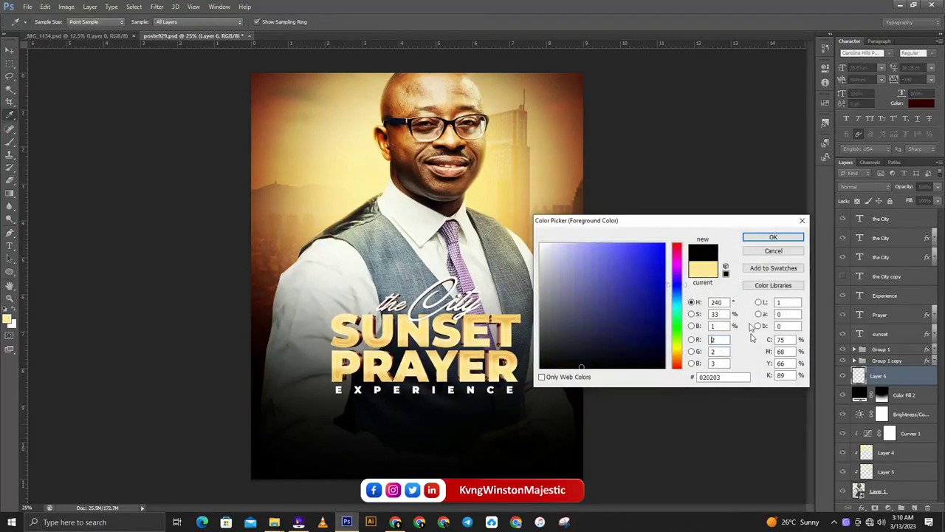
pyautogui.click(773, 237)
pyautogui.click(10, 140)
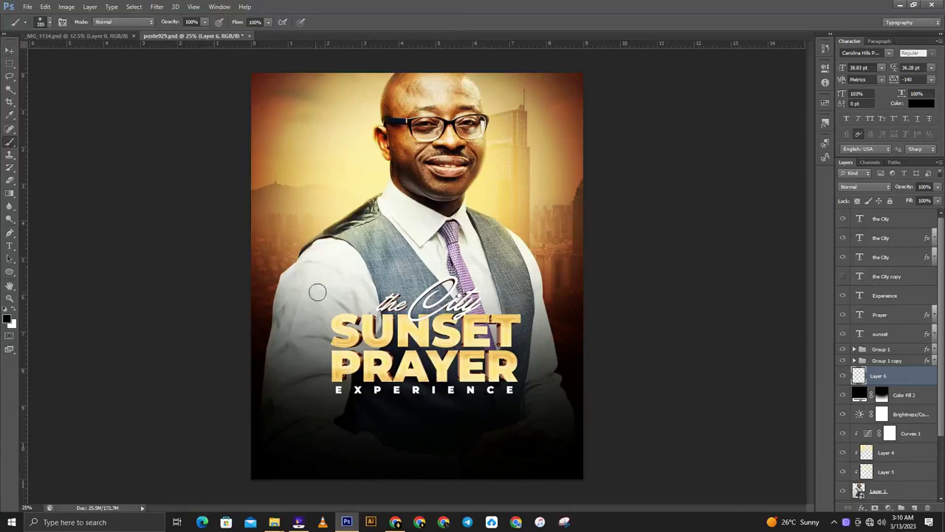
pyautogui.rightClick(418, 338)
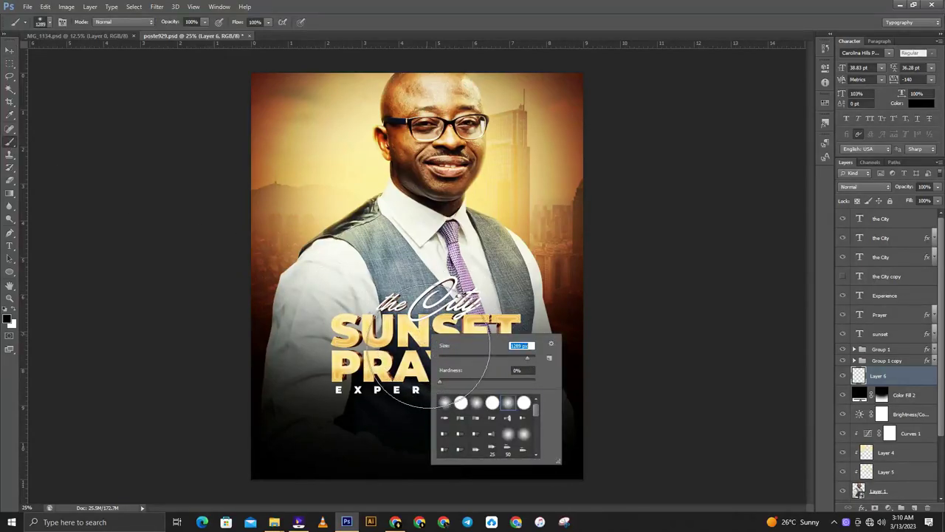
pyautogui.press('Return')
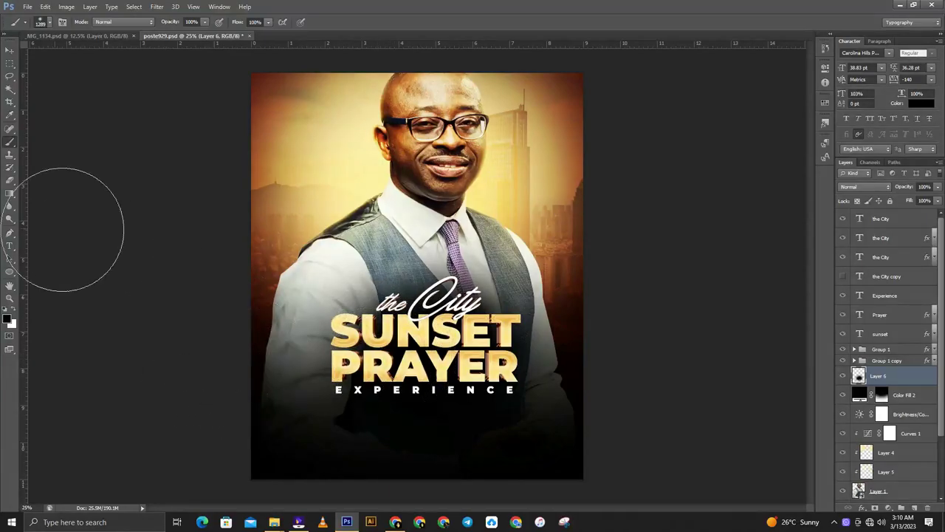
# Erase the excess shading with a soft eraser reduced to about 1521 px.
pyautogui.click(11, 181)
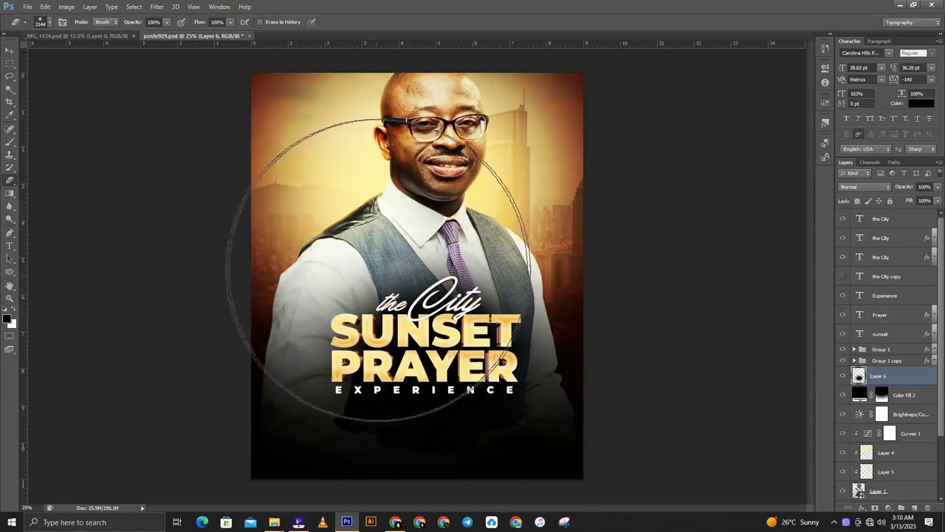
pyautogui.rightClick(470, 289)
pyautogui.moveTo(483, 291); pyautogui.dragTo(469, 295)
pyautogui.press('Return')
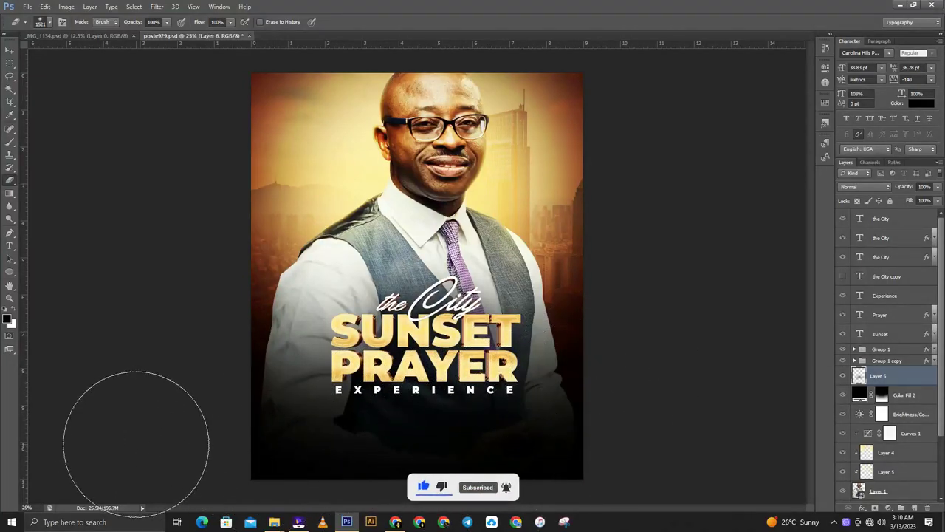
pyautogui.click(9, 50)
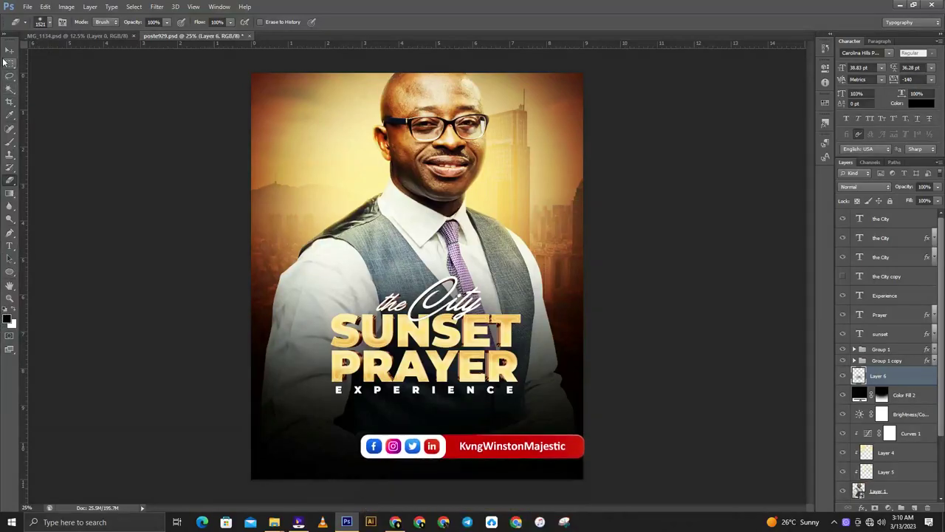
# Change the EXPERIENCE text's font style to Bold.
pyautogui.click(660, 210)
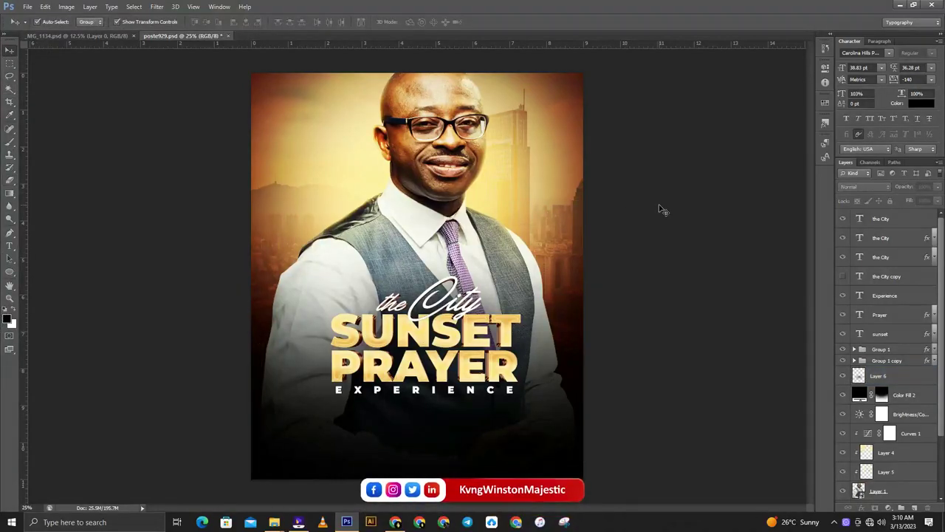
pyautogui.hotkey('ctrl', '+')
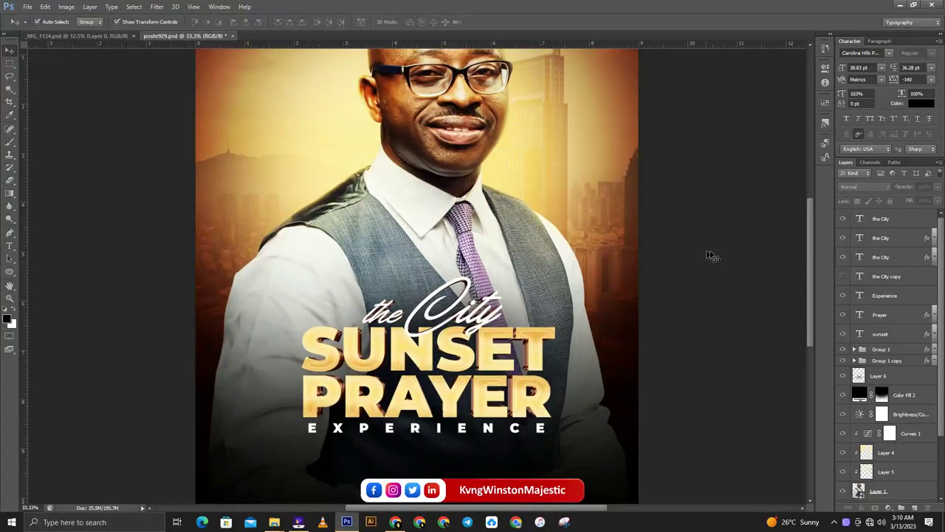
pyautogui.hotkey('ctrl', '-')
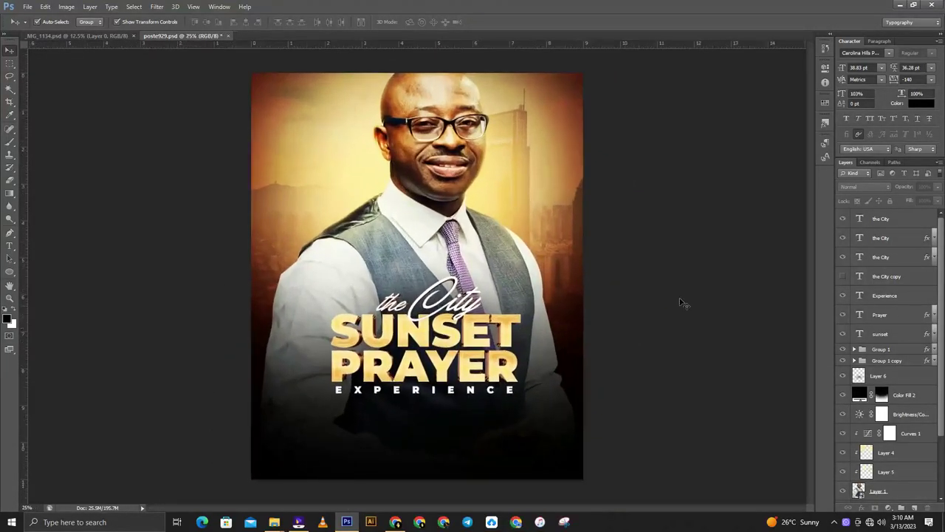
pyautogui.click(496, 388)
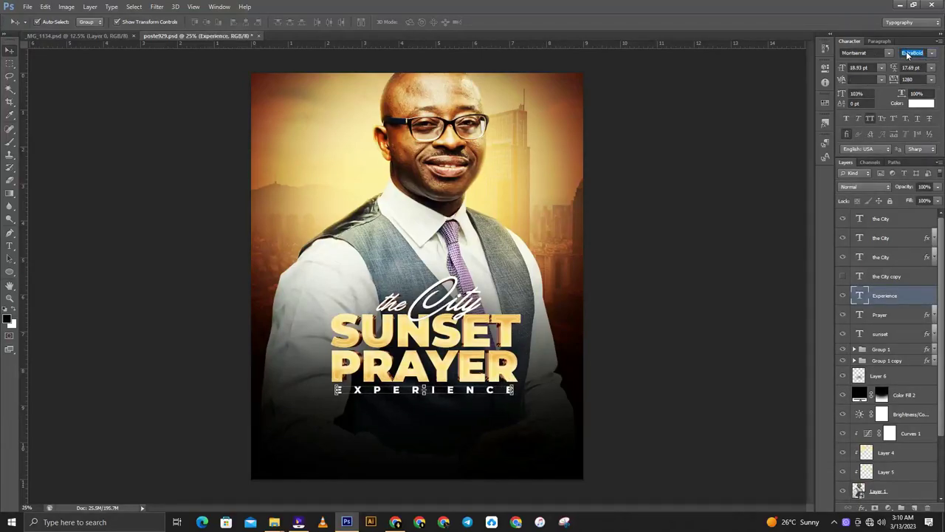
pyautogui.press('Up')
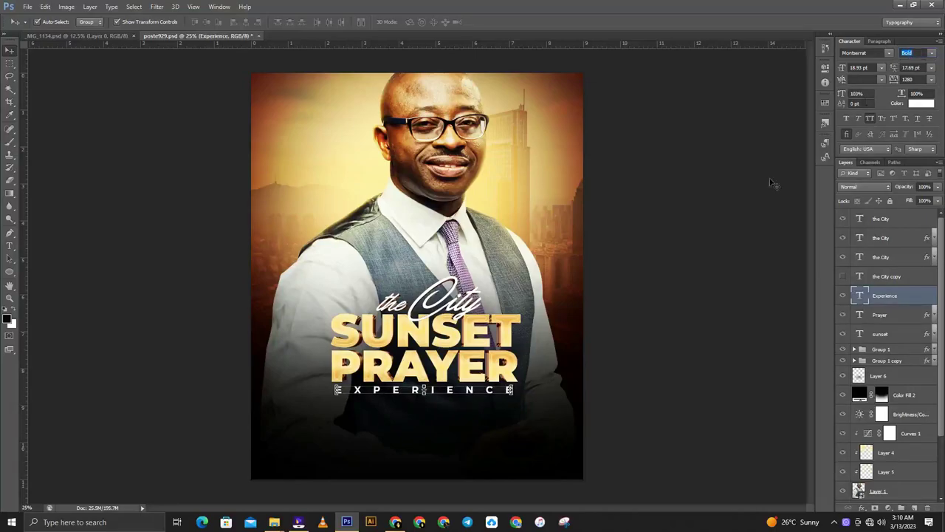
pyautogui.click(742, 221)
# Widen EXPERIENCE tracking to 1360 and nudge it left to centre under PRAYER.
pyautogui.click(487, 397)
pyautogui.press('Up')
pyautogui.press('Up')
pyautogui.click(635, 321)
pyautogui.moveTo(493, 395); pyautogui.dragTo(484, 393)
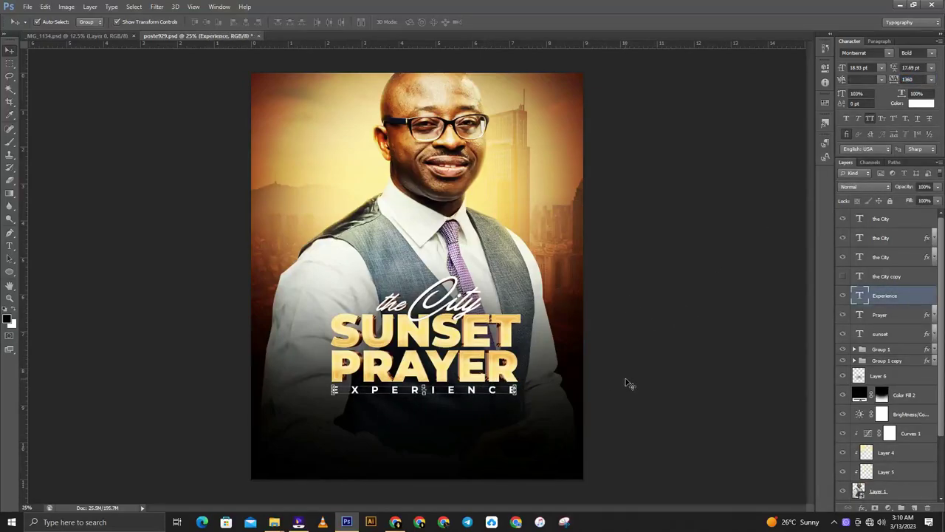
pyautogui.click(661, 333)
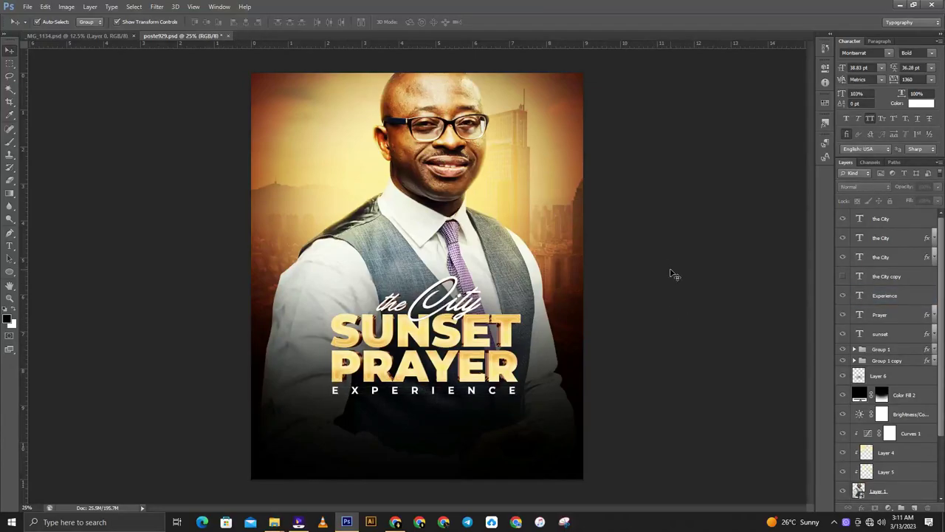
pyautogui.hotkey('ctrl', '+')
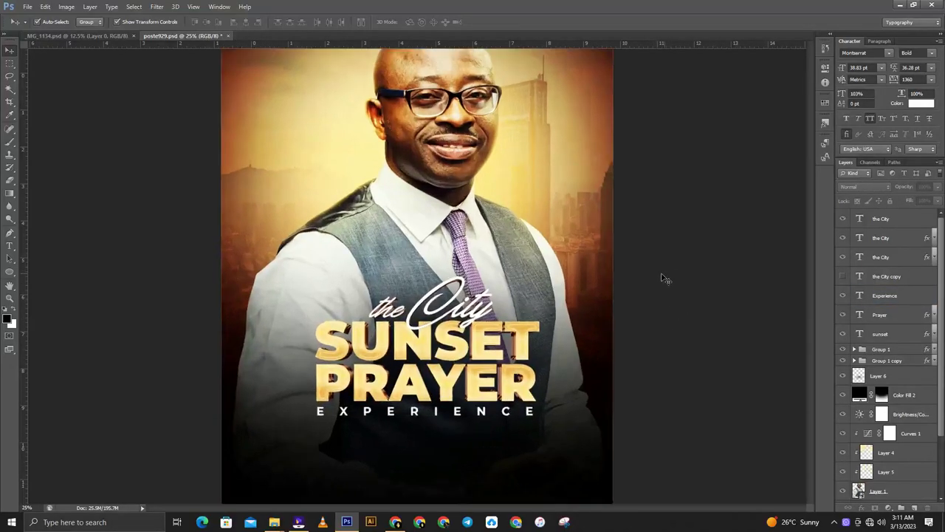
pyautogui.hotkey('ctrl', '+')
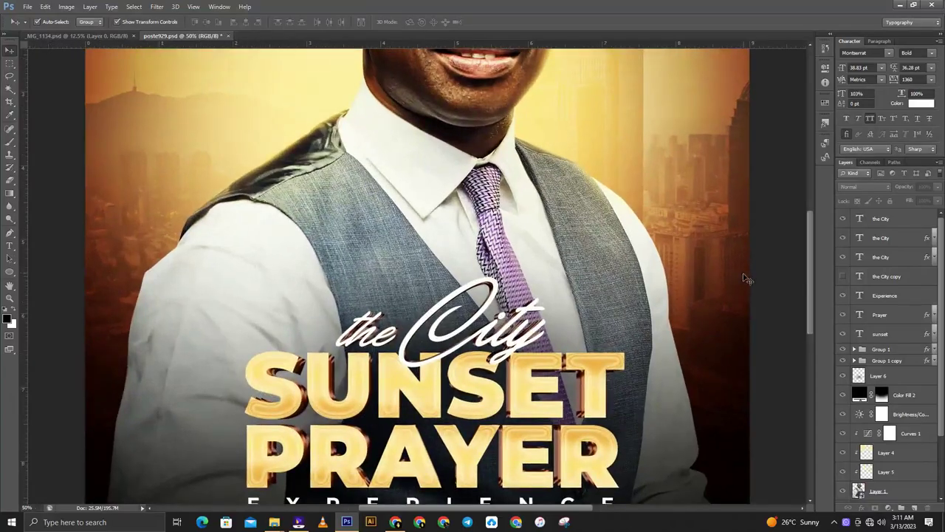
# Draw a rounded rectangle below EXPERIENCE on the left side.
pyautogui.scroll(-5, 742, 280)
pyautogui.scroll(-1, 742, 282)
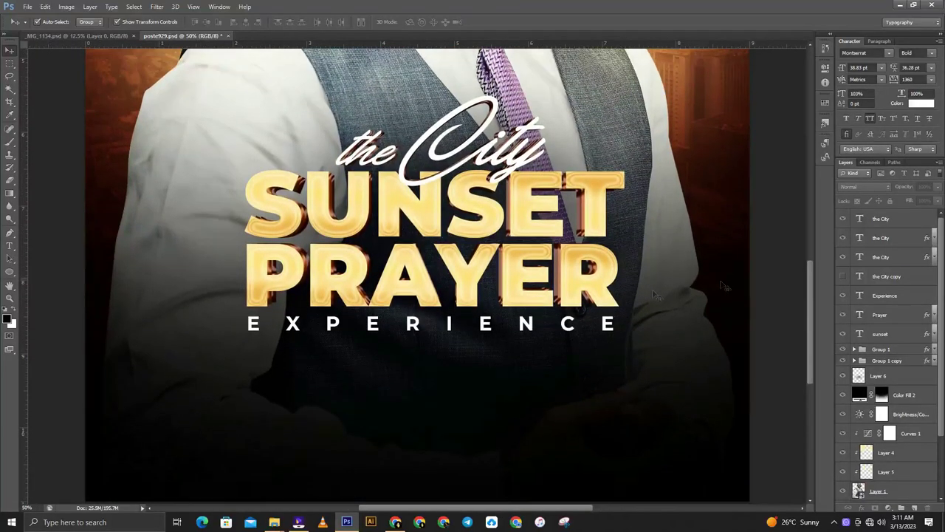
pyautogui.click(10, 277)
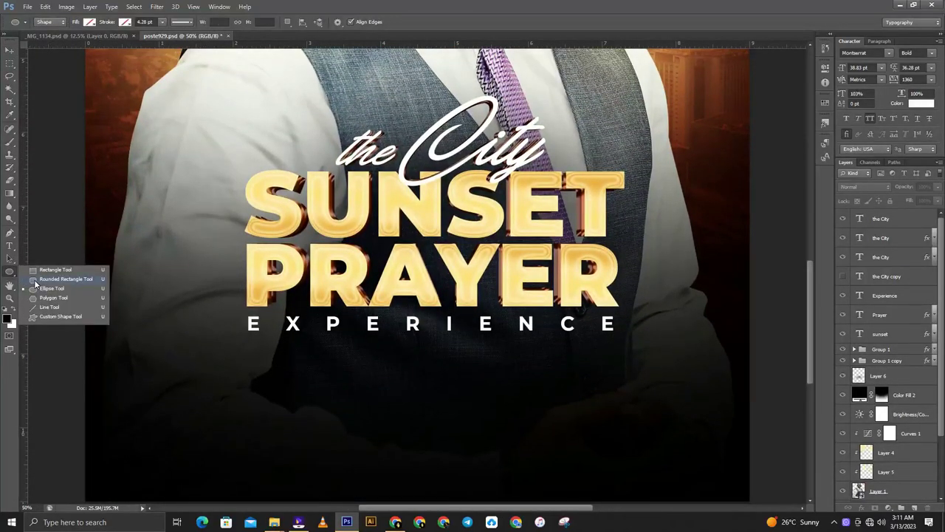
pyautogui.click(35, 280)
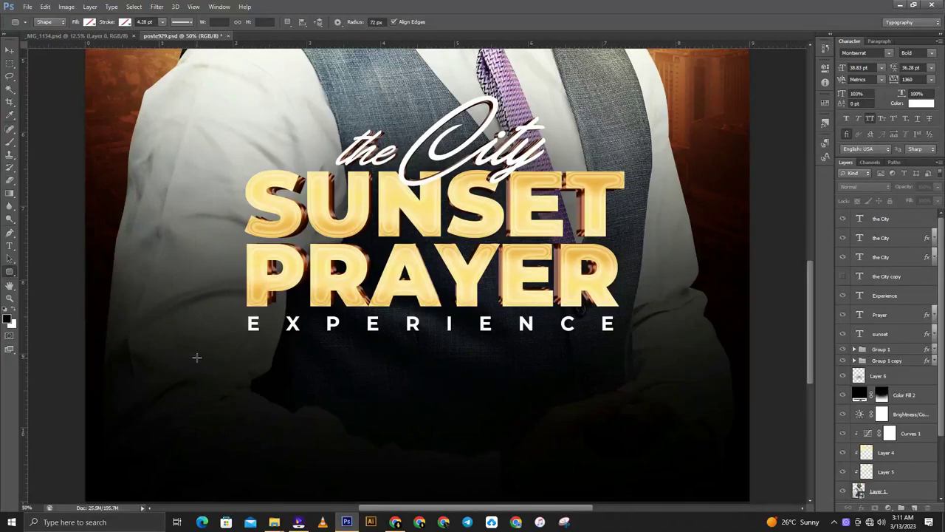
pyautogui.moveTo(196, 357); pyautogui.dragTo(337, 414)
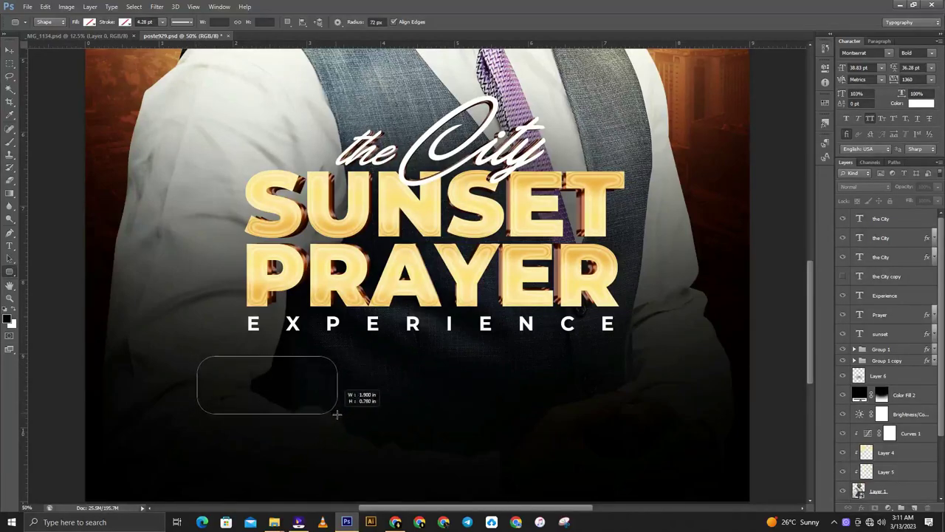
pyautogui.moveTo(336, 415); pyautogui.dragTo(360, 422)
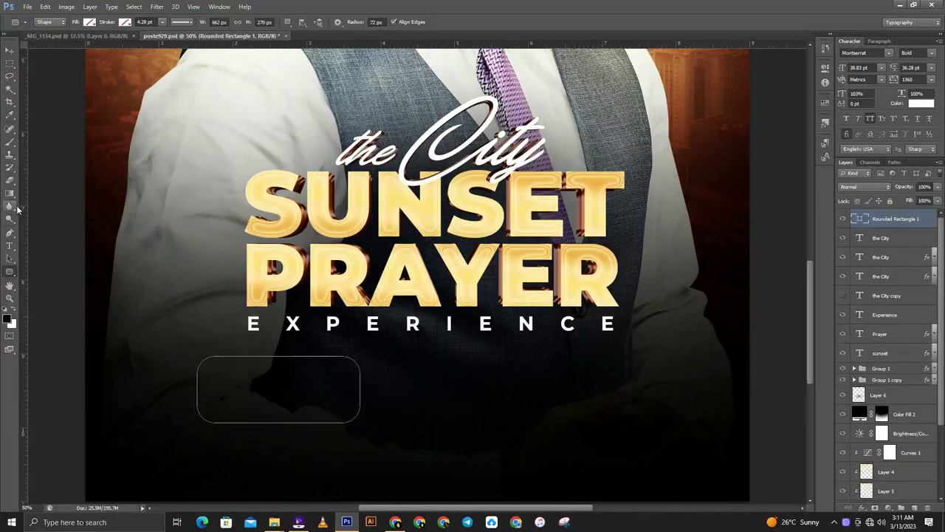
# Give the rounded rectangle a thin yellow outline stroke.
pyautogui.click(124, 22)
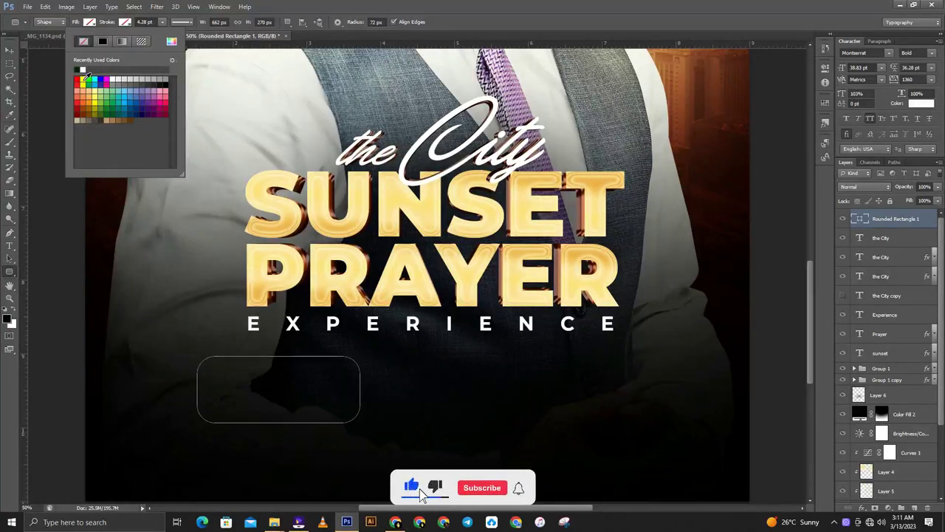
pyautogui.click(84, 79)
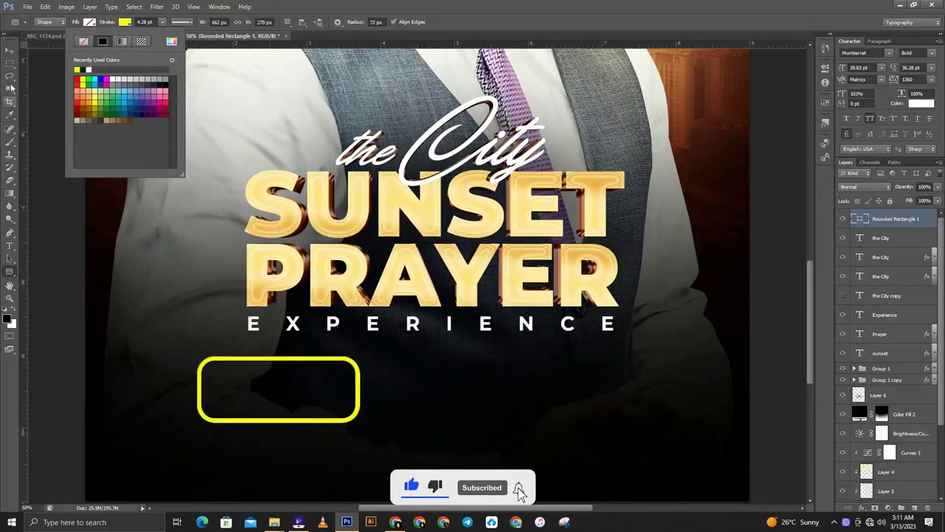
pyautogui.click(159, 25)
pyautogui.click(161, 22)
pyautogui.moveTo(166, 35); pyautogui.dragTo(155, 35)
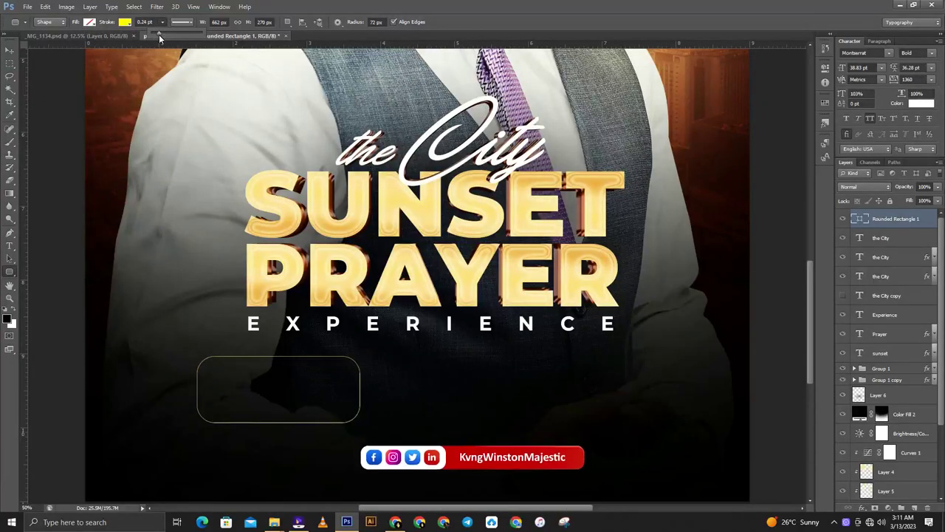
pyautogui.moveTo(158, 34); pyautogui.dragTo(160, 35)
# Scale the rounded rectangle down to about 70.7% around its centre.
pyautogui.press('v')
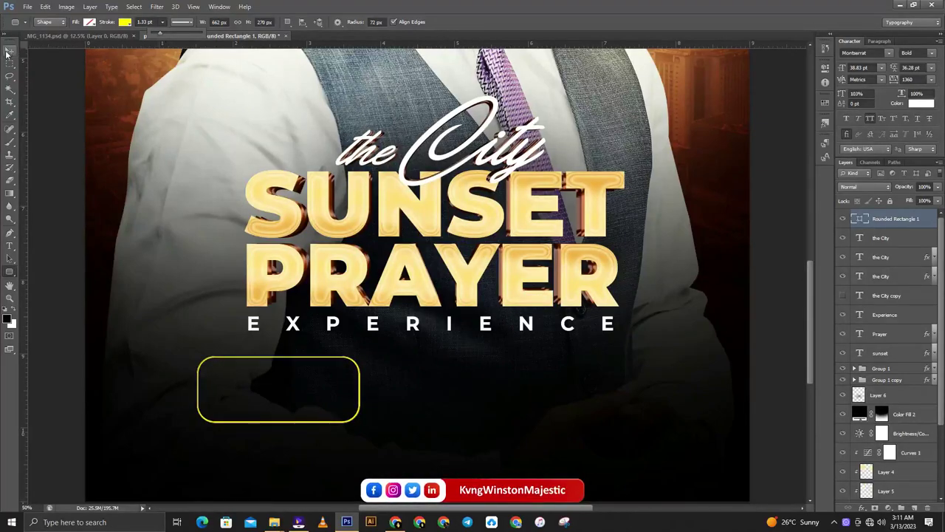
pyautogui.moveTo(358, 355)
pyautogui.mouseDown()
pyautogui.moveTo(279, 369)
pyautogui.moveTo(312, 369)
pyautogui.mouseUp()
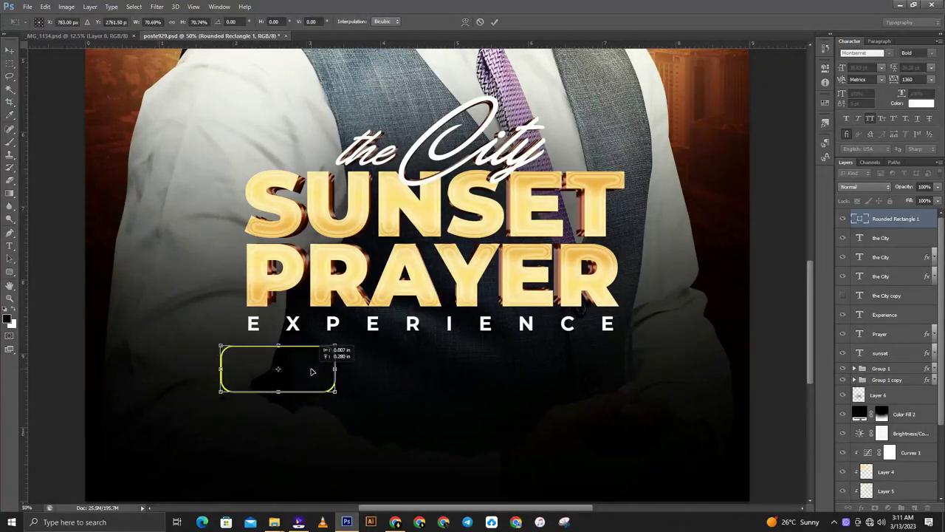
pyautogui.click(492, 22)
pyautogui.hotkey('ctrl', '-')
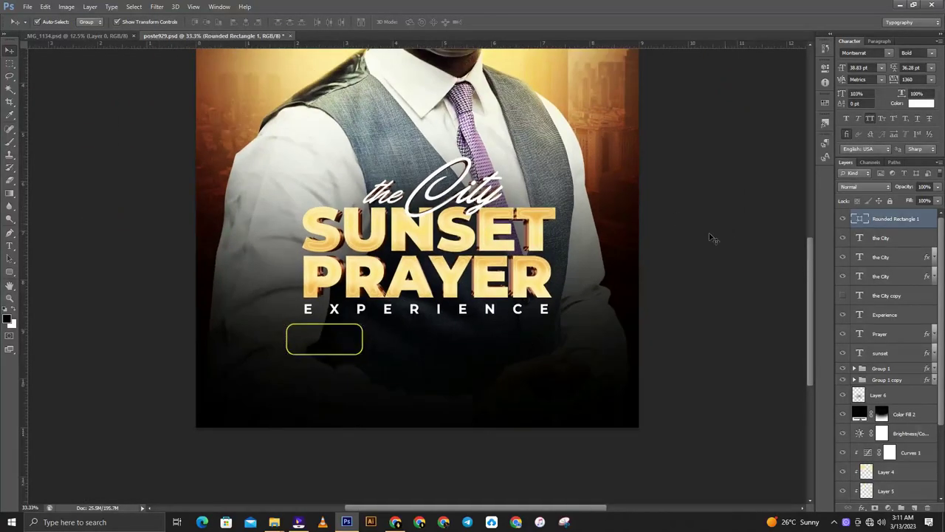
pyautogui.click(711, 238)
pyautogui.scroll(2, 707, 243)
pyautogui.scroll(2, 443, 369)
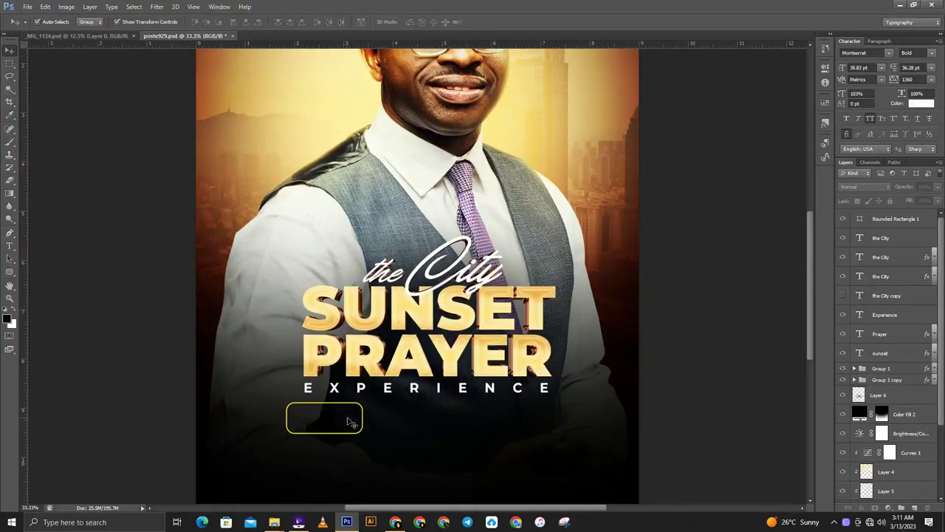
# Copy the PRAYER layer's gold layer style and paste it onto Rounded Rectangle 1.
pyautogui.click(353, 421)
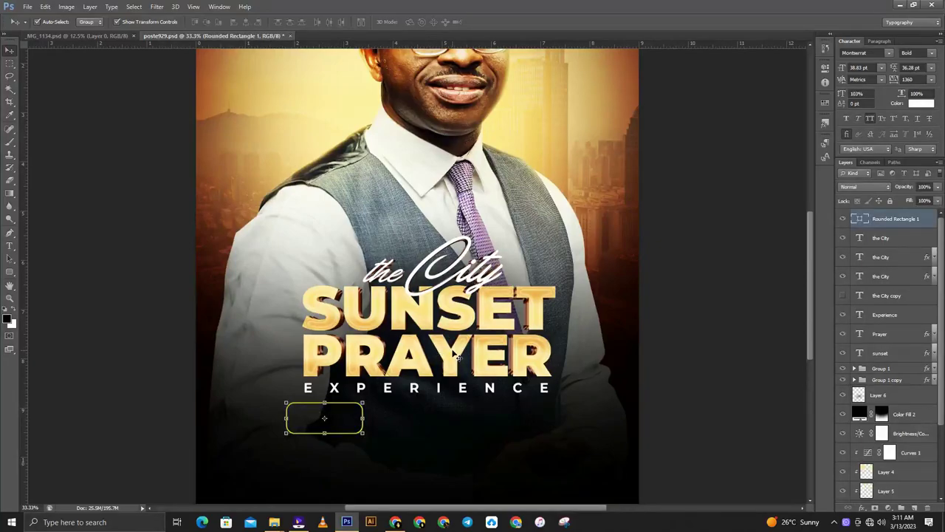
pyautogui.click(928, 335)
pyautogui.rightClick(907, 341)
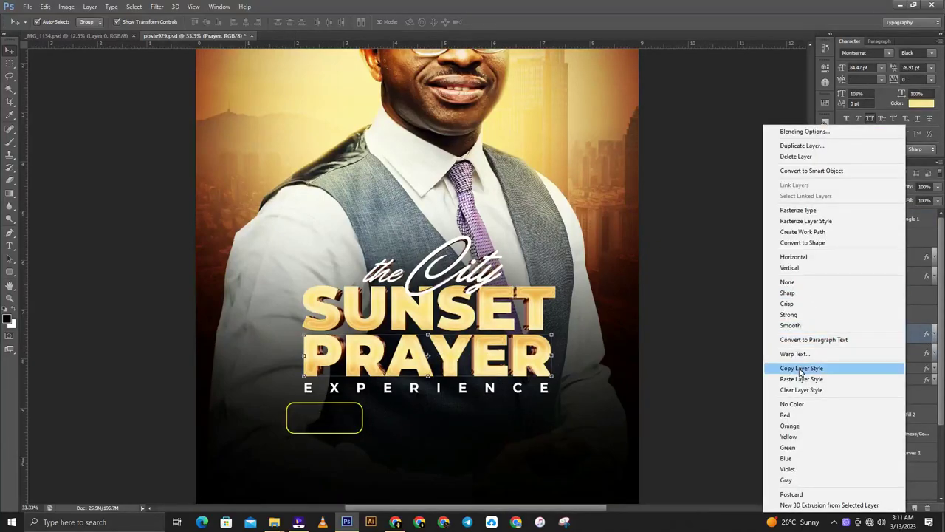
pyautogui.click(800, 367)
pyautogui.click(330, 417)
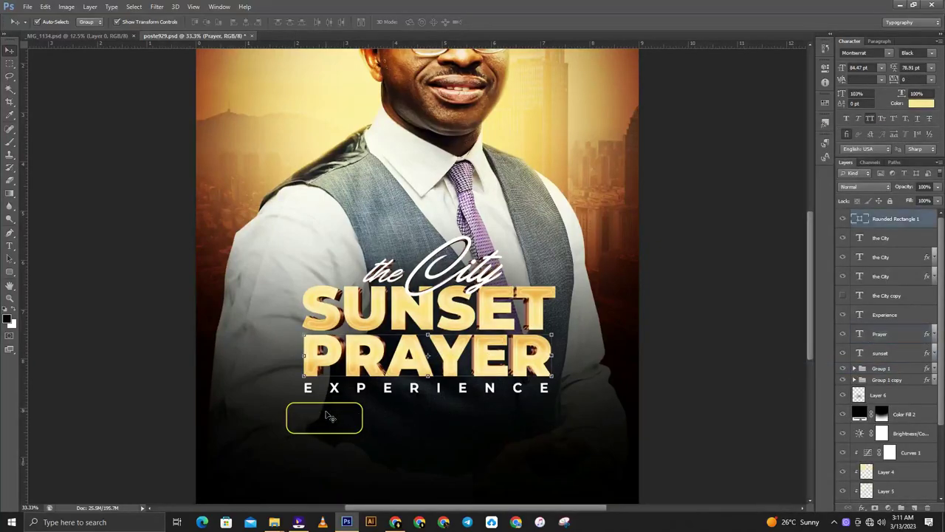
pyautogui.rightClick(888, 229)
pyautogui.click(790, 308)
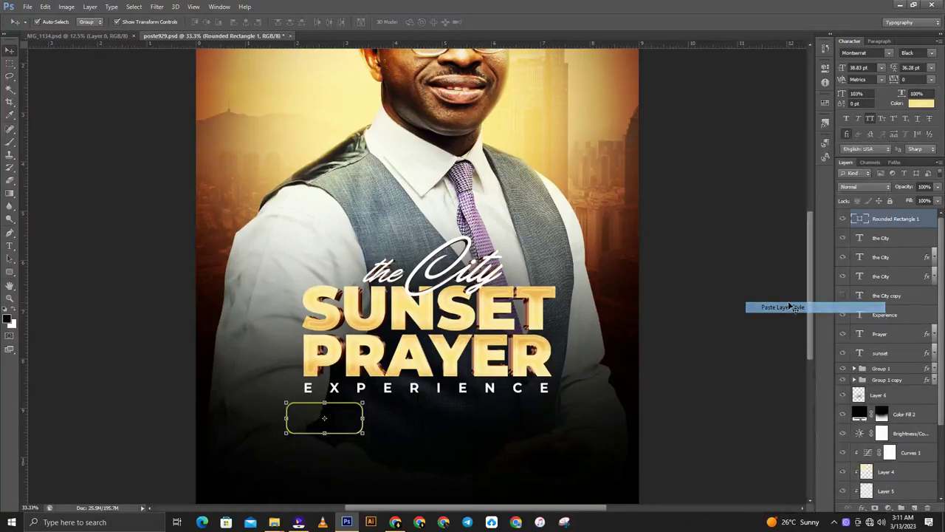
pyautogui.click(726, 341)
pyautogui.click(361, 423)
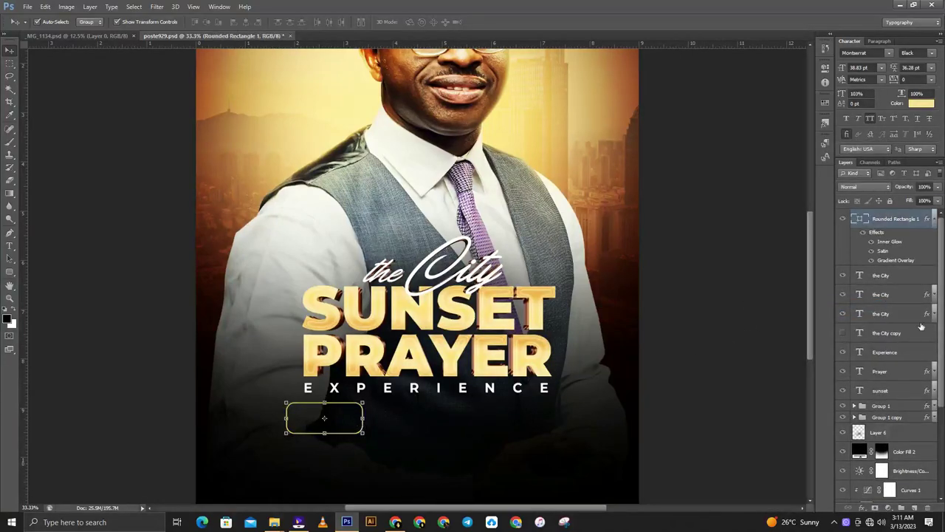
pyautogui.click(665, 381)
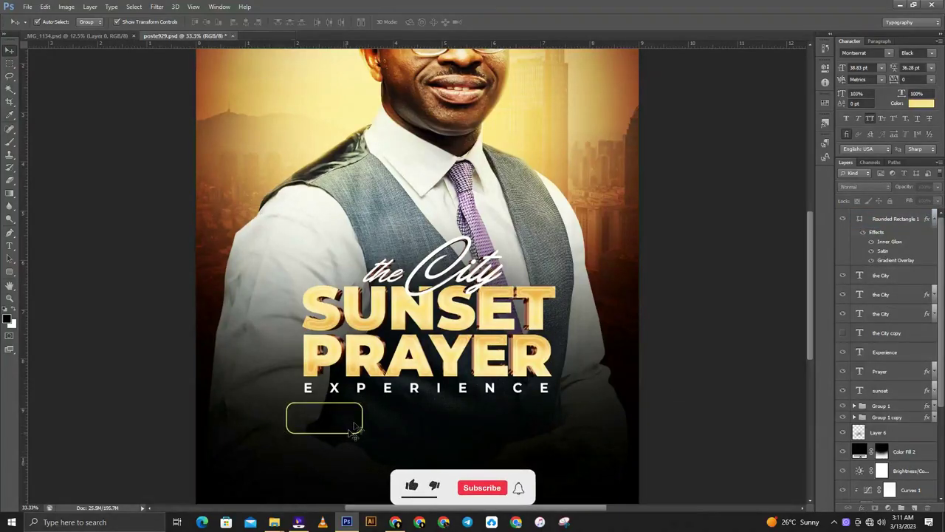
pyautogui.click(353, 418)
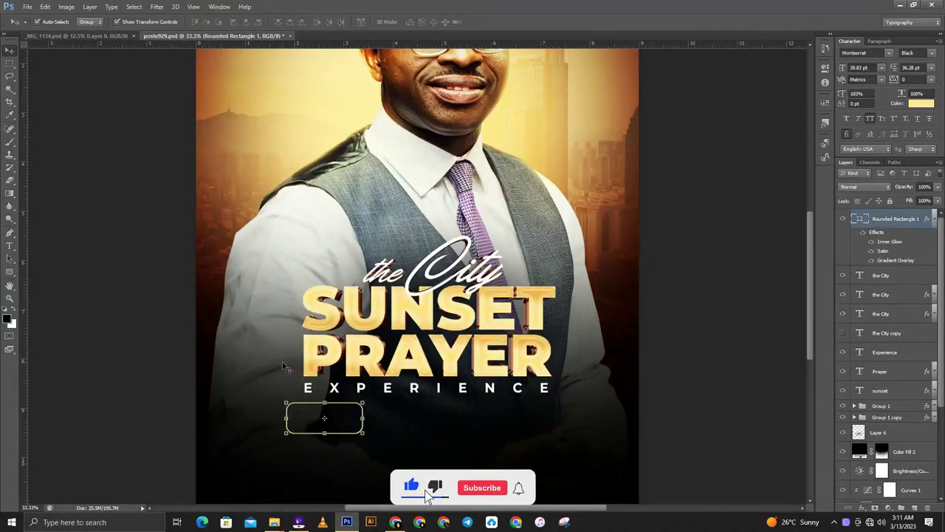
# Sample the title's light gold (#ffecbb) and use it as the rounded box's stroke colour.
pyautogui.click(8, 318)
pyautogui.click(401, 288)
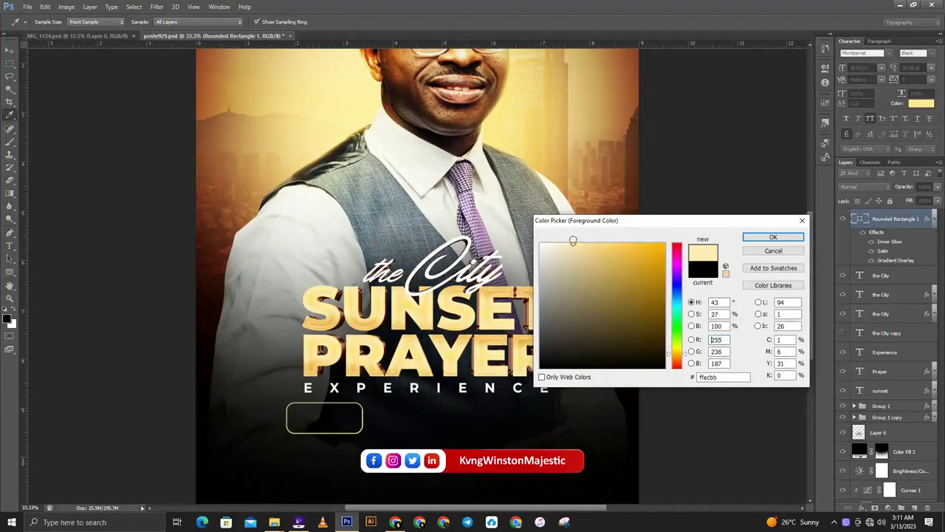
pyautogui.click(773, 237)
pyautogui.click(8, 270)
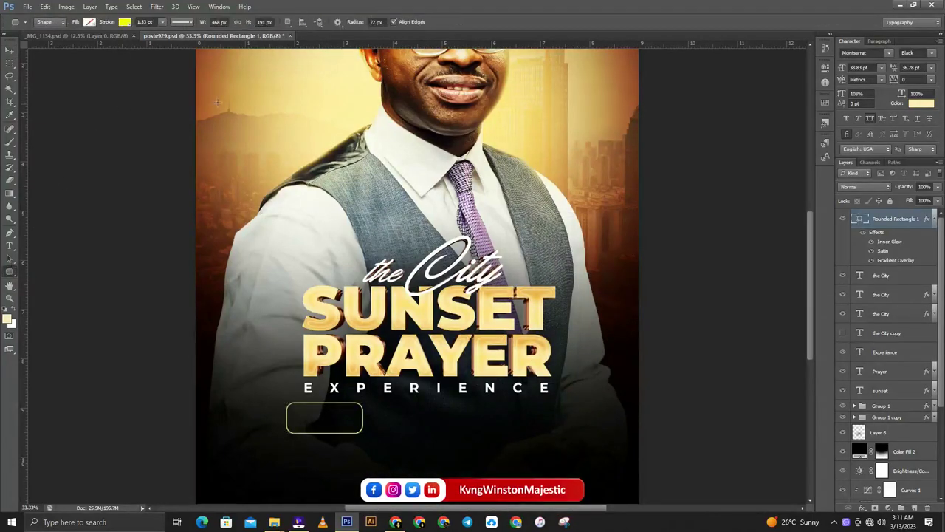
pyautogui.click(127, 23)
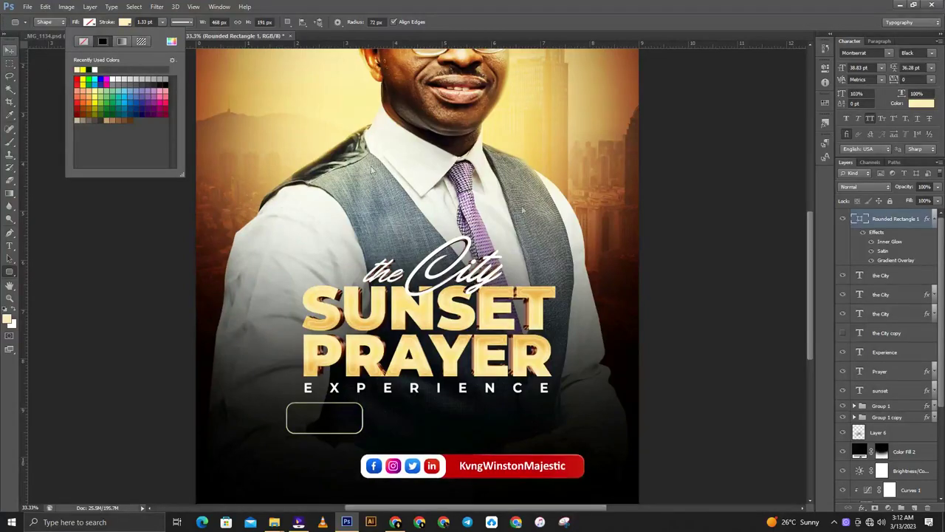
pyautogui.click(10, 49)
pyautogui.click(729, 268)
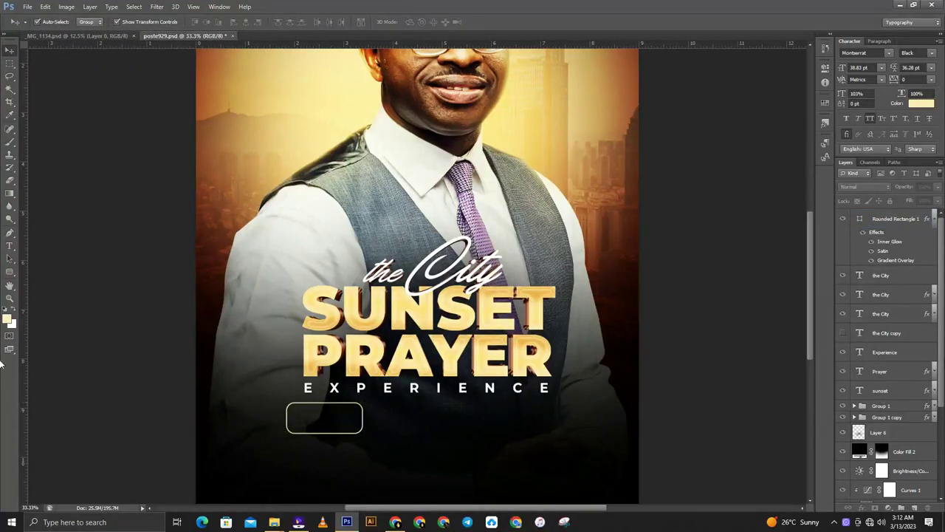
# Hide the box's Gradient Overlay, duplicate it twice to the right, and nudge all three right.
pyautogui.click(872, 261)
pyautogui.moveTo(336, 418); pyautogui.dragTo(429, 419)
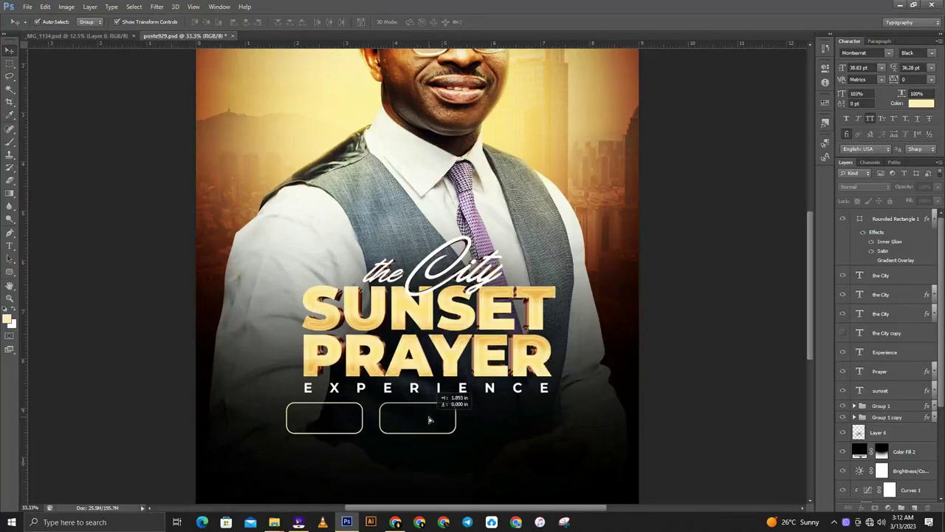
pyautogui.moveTo(429, 419)
pyautogui.mouseDown()
pyautogui.moveTo(543, 419)
pyautogui.moveTo(534, 427)
pyautogui.mouseUp()
pyautogui.keyDown('shift'); pyautogui.click(895, 333); pyautogui.keyUp('shift')
pyautogui.click(698, 332)
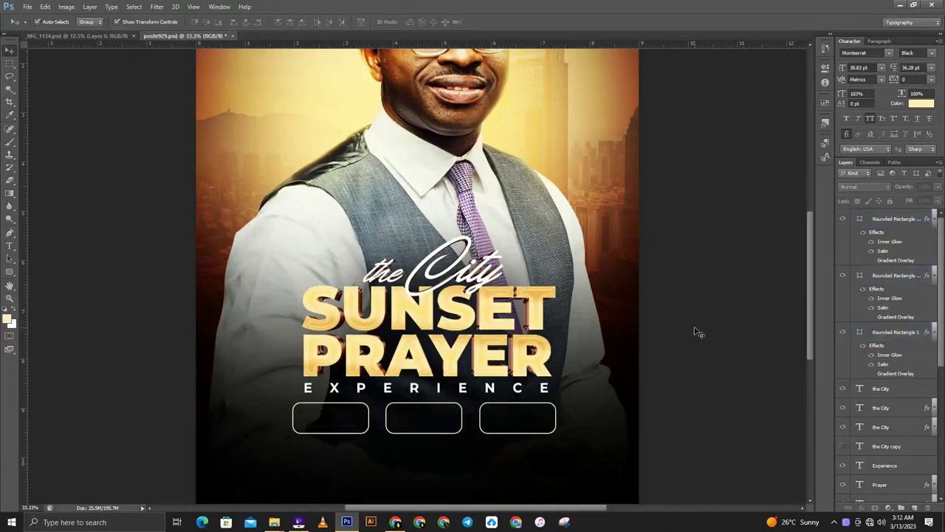
# Zoom and scroll to the poster's lower area, selecting the EXPERIENCE and PRAYER text layers.
pyautogui.hotkey('ctrl', '-')
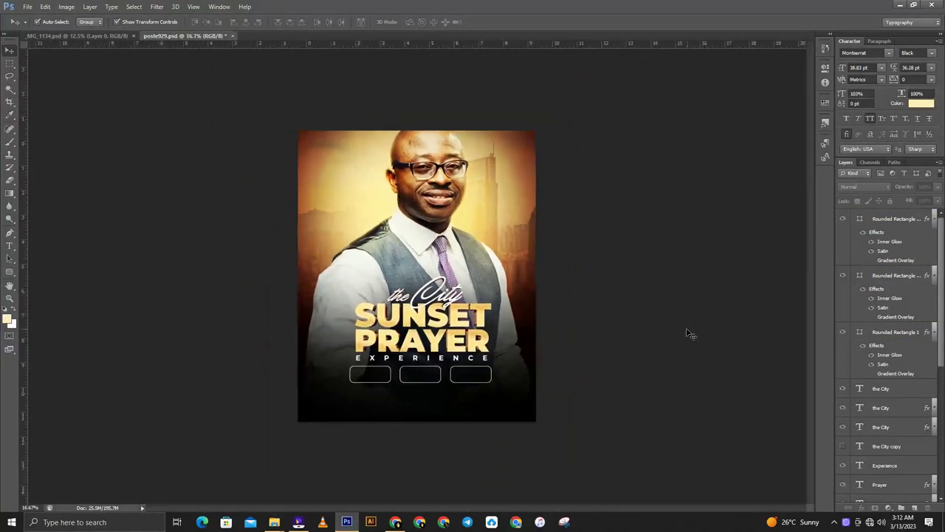
pyautogui.hotkey('ctrl', '+')
pyautogui.hotkey('ctrl', '+')
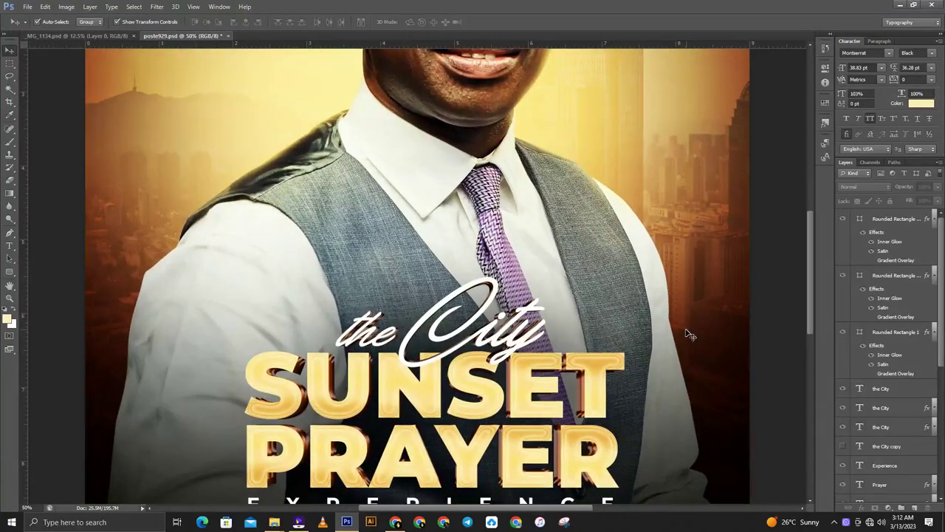
pyautogui.scroll(-3, 687, 334)
pyautogui.scroll(-3, 687, 334)
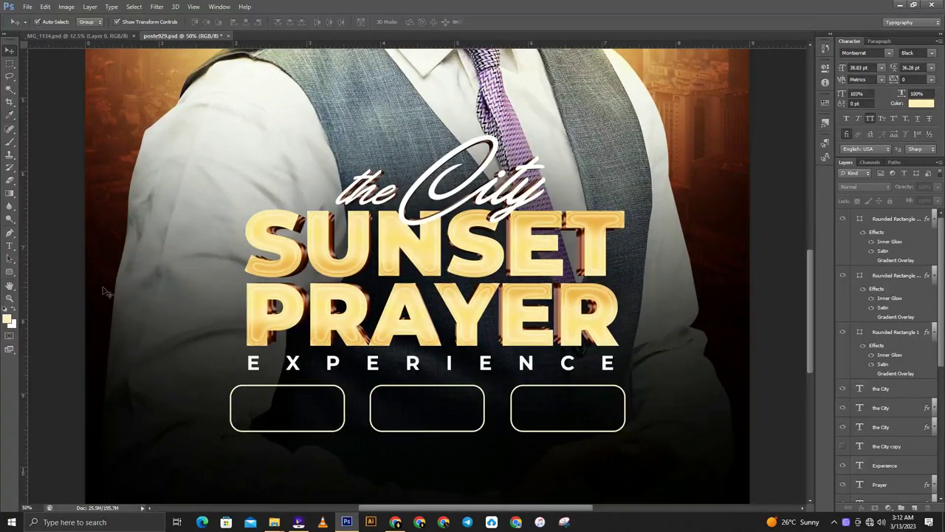
pyautogui.click(10, 246)
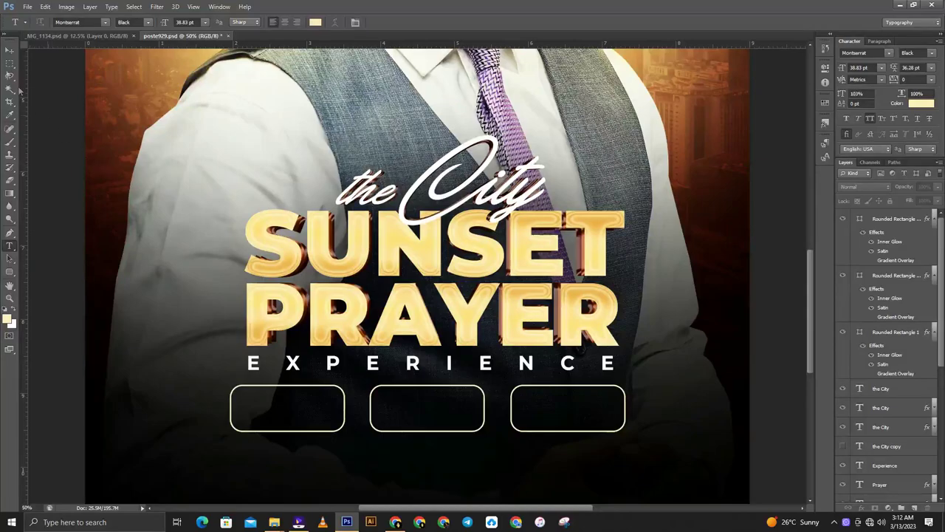
pyautogui.click(8, 45)
pyautogui.click(530, 363)
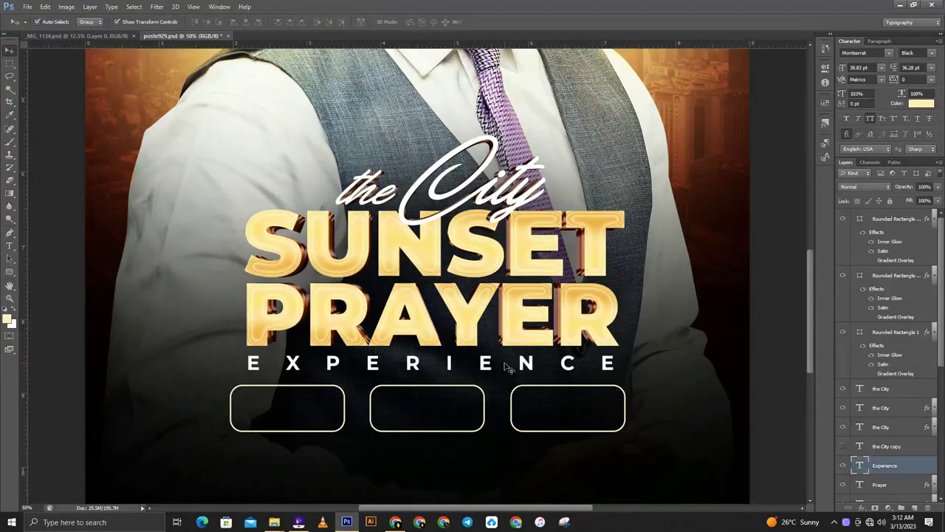
pyautogui.scroll(-1, 599, 296)
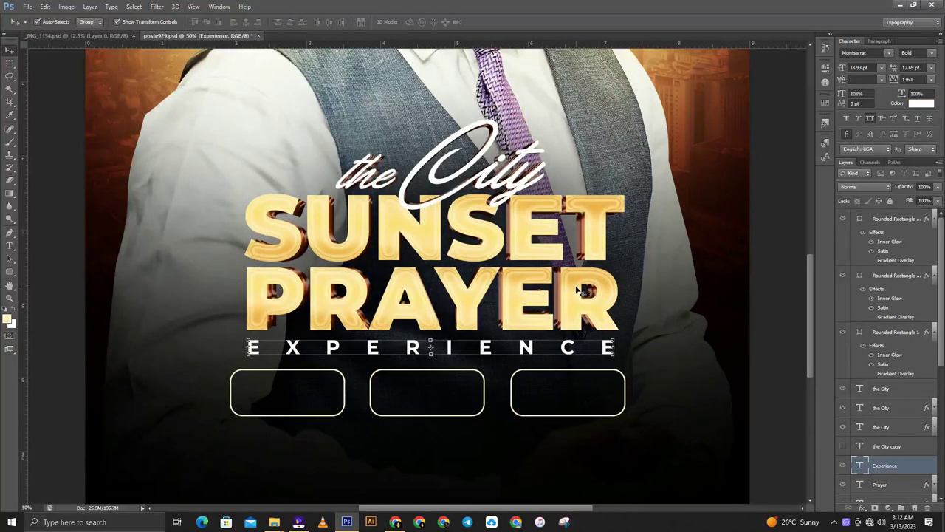
pyautogui.click(598, 296)
pyautogui.scroll(-2, 181, 319)
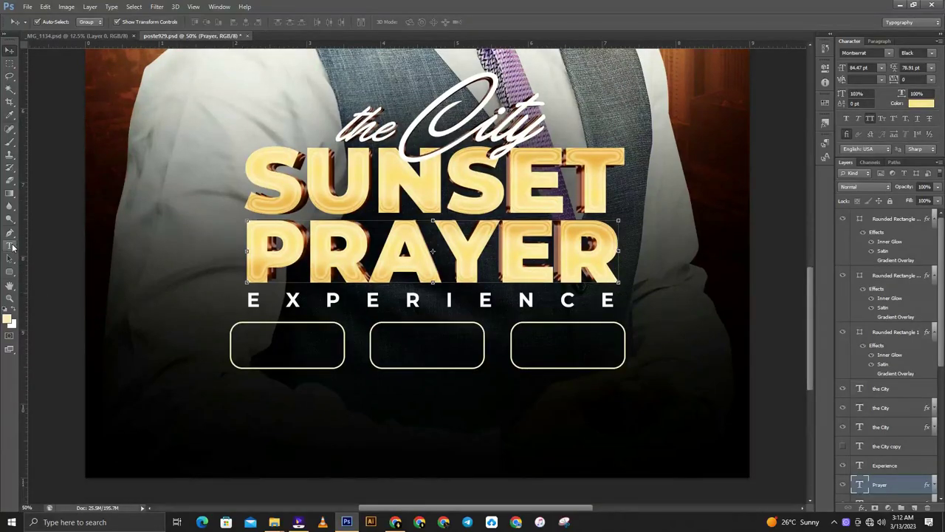
# Start a new Montserrat Black 38.83 pt text layer below the three boxes.
pyautogui.click(10, 246)
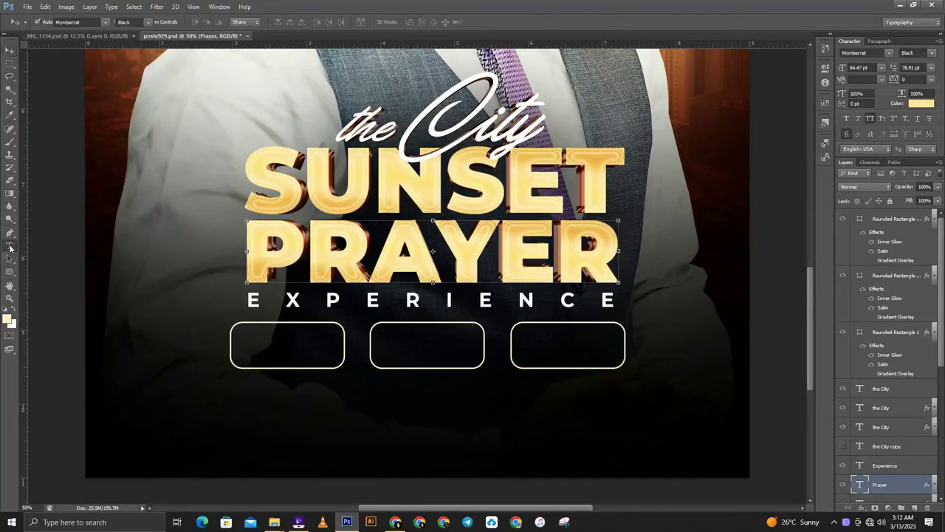
pyautogui.click(315, 430)
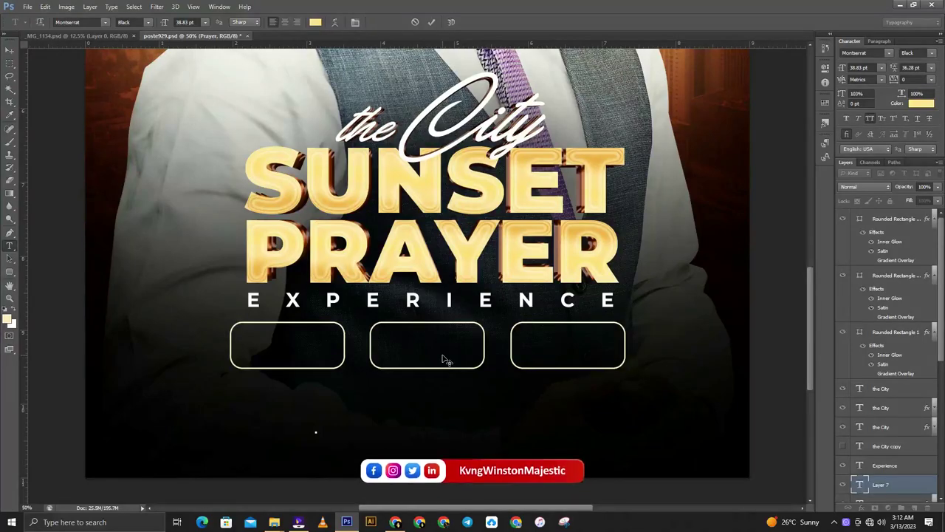
pyautogui.rightClick(443, 358)
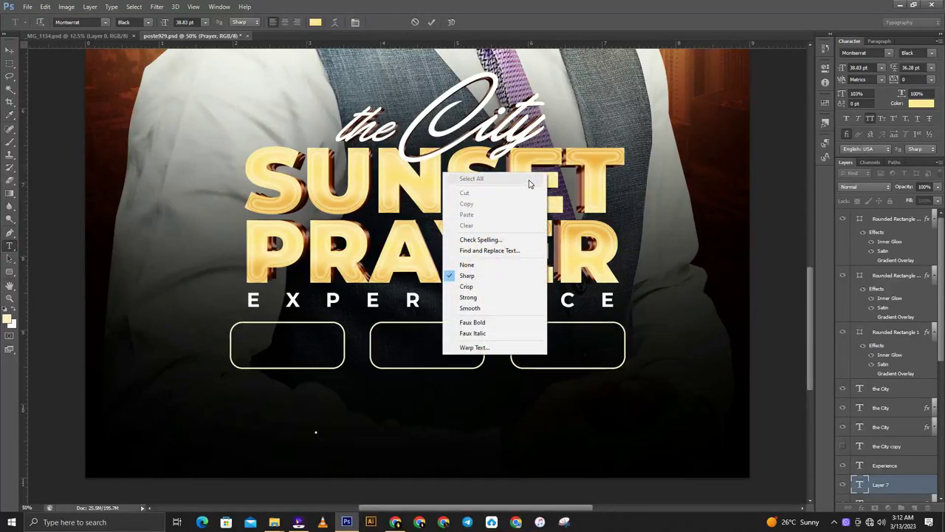
pyautogui.click(329, 402)
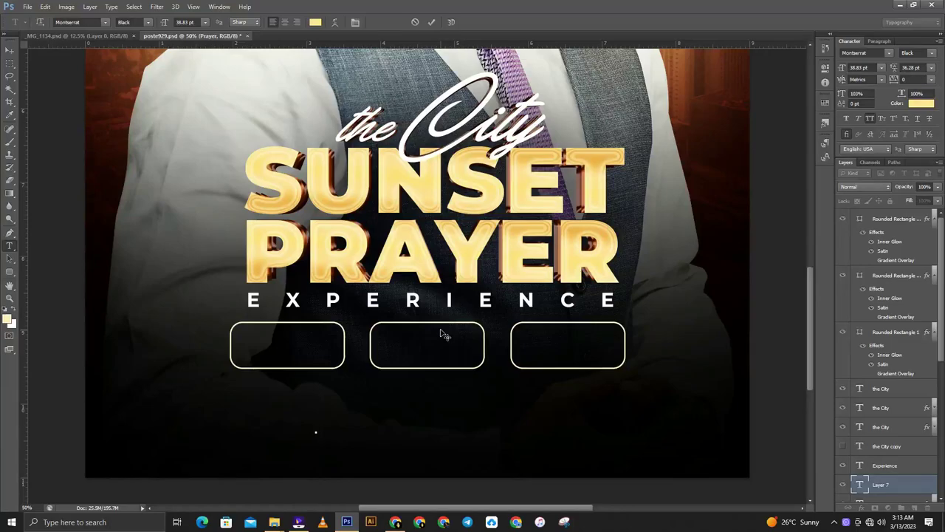
# Type FRIDAY, scale it down to about 9.15 pt in the left box, and select its layer.
pyautogui.write('FRI')
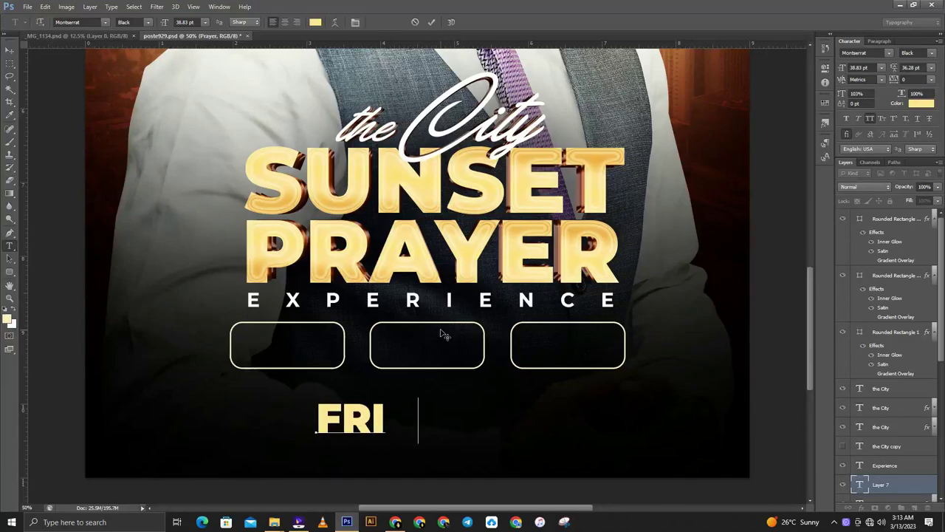
pyautogui.write('DAY')
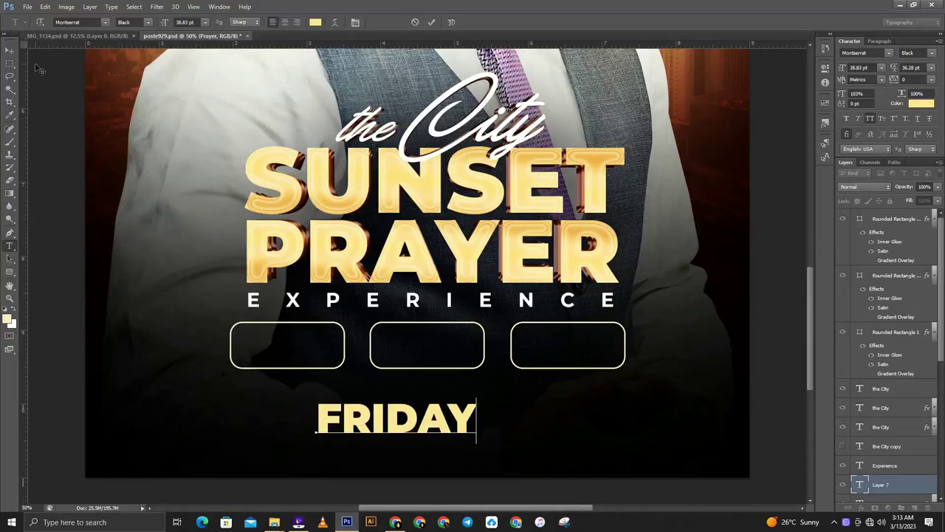
pyautogui.click(15, 50)
pyautogui.hotkey('ctrl', 't')
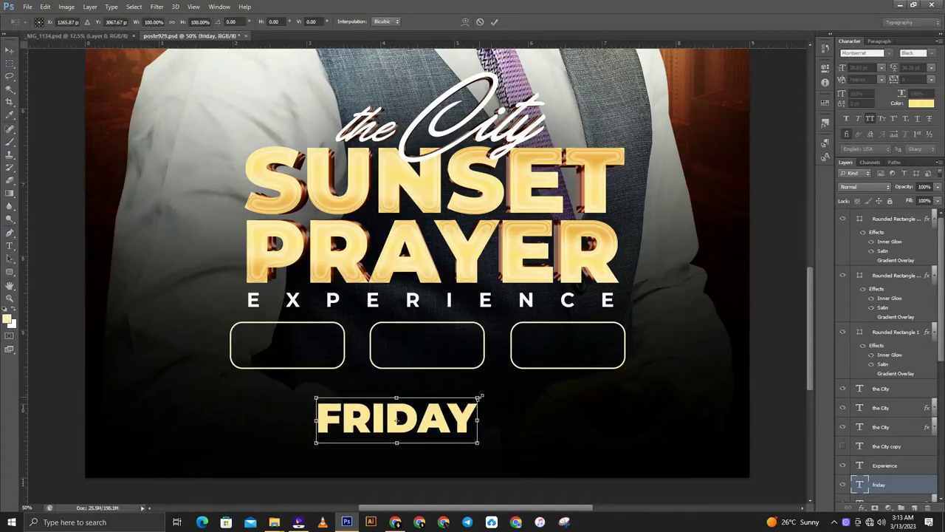
pyautogui.moveTo(481, 396)
pyautogui.mouseDown()
pyautogui.moveTo(411, 423)
pyautogui.moveTo(307, 338)
pyautogui.mouseUp()
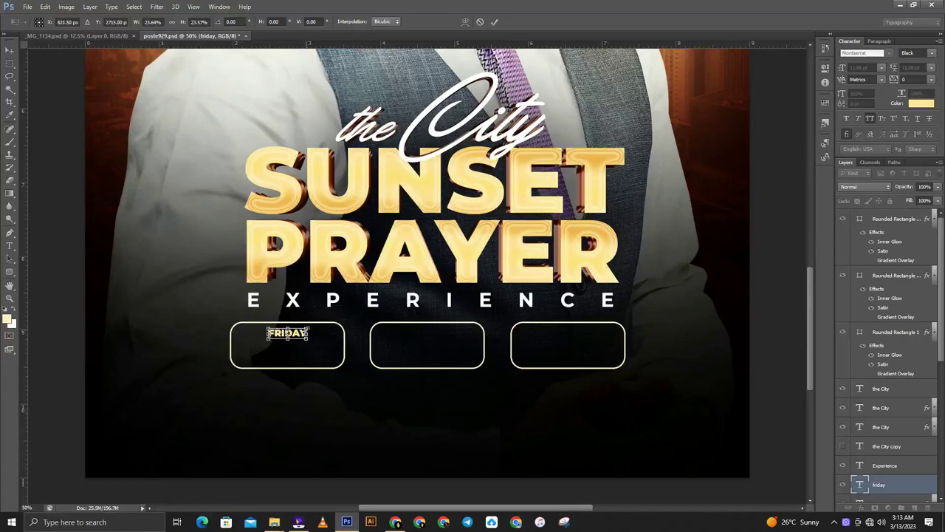
pyautogui.click(494, 21)
pyautogui.moveTo(298, 346); pyautogui.dragTo(295, 351)
pyautogui.click(295, 349)
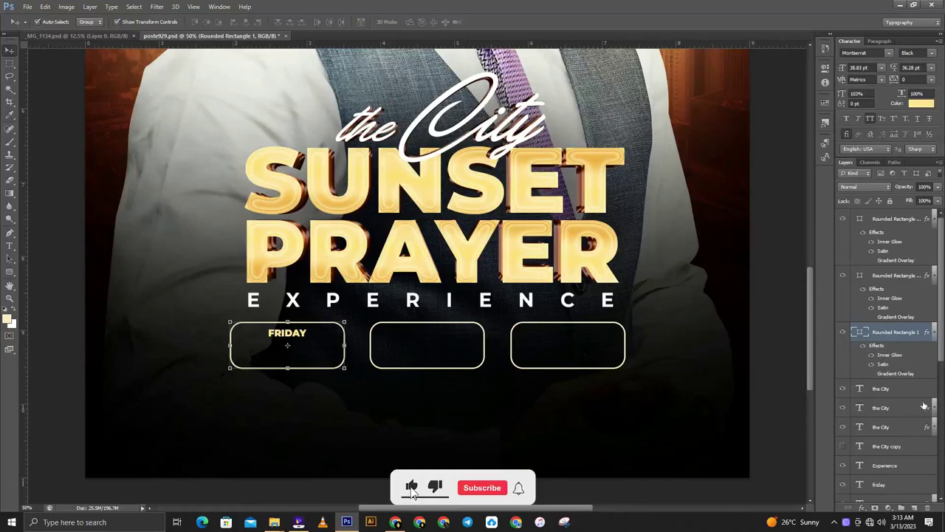
pyautogui.scroll(-5, 897, 449)
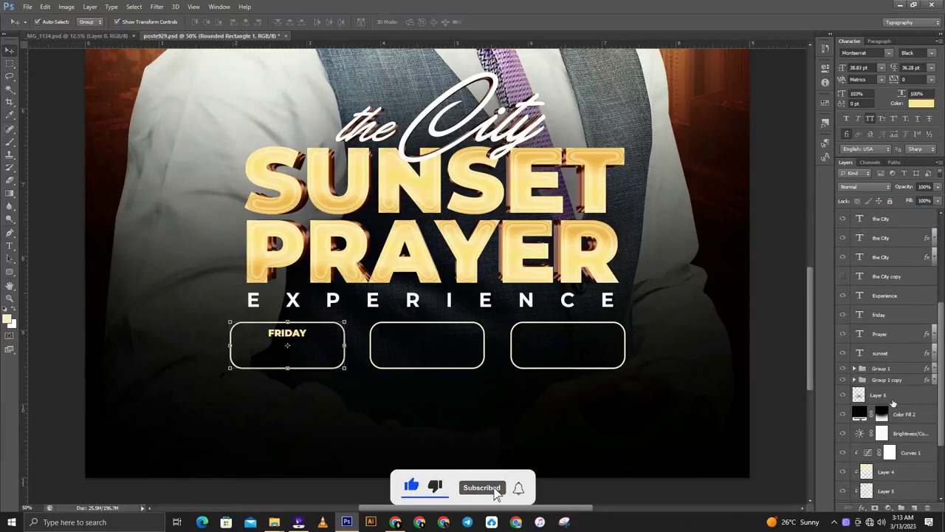
pyautogui.click(896, 314)
# Bring FRIDAY above the box layers and duplicate it just below, clearing the copy's text.
pyautogui.hotkey('ctrl', 'shift', ']')
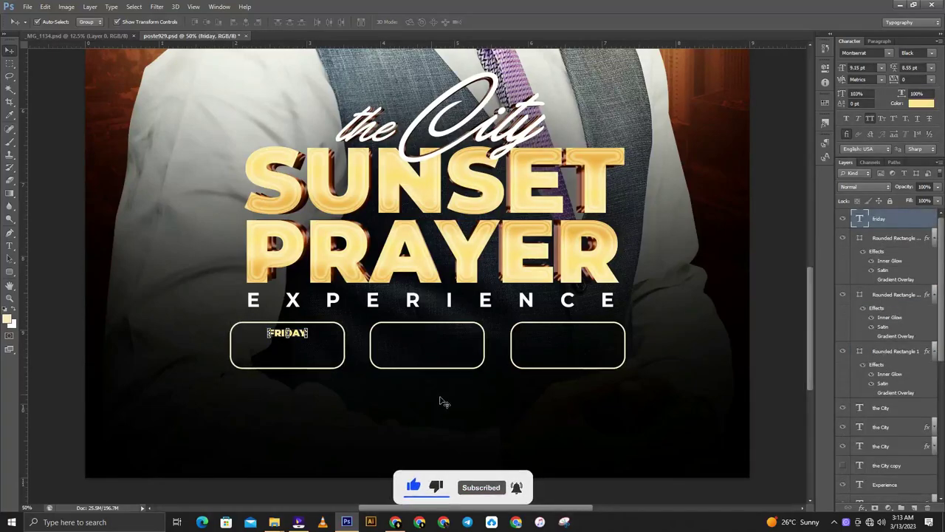
pyautogui.moveTo(295, 338); pyautogui.dragTo(295, 353)
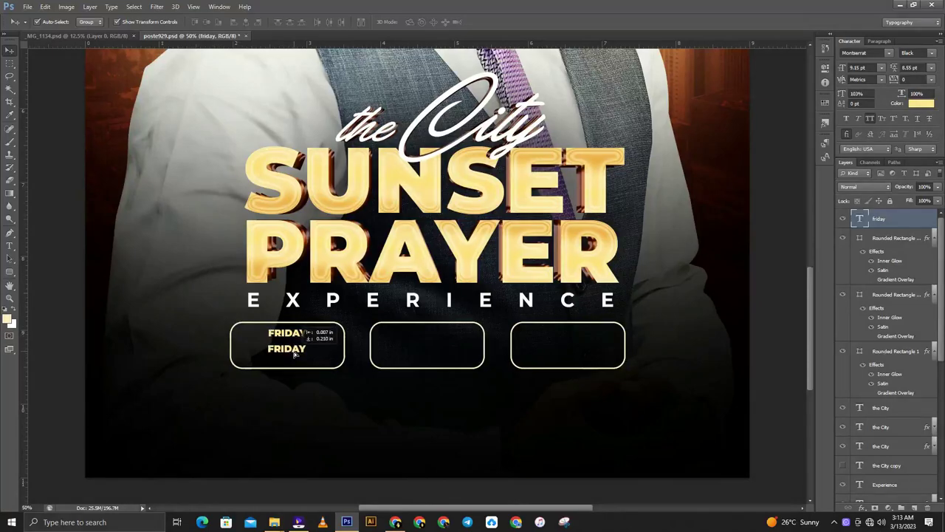
pyautogui.press('t')
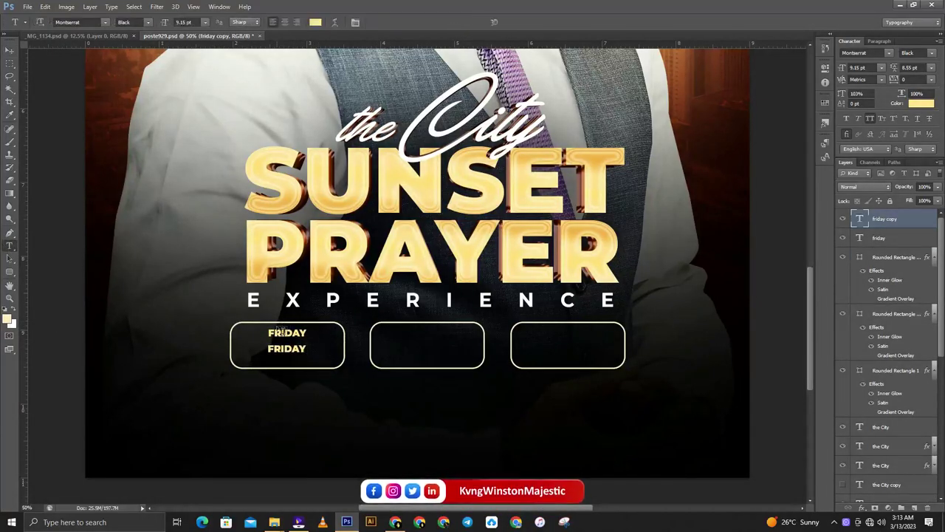
pyautogui.moveTo(305, 348); pyautogui.dragTo(200, 344)
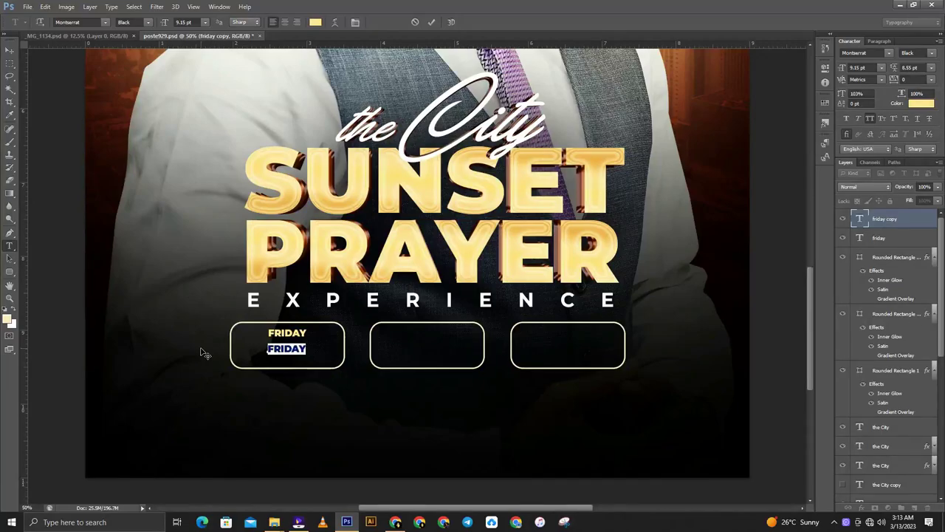
pyautogui.press('BackSpace')
pyautogui.write('17.03.2')
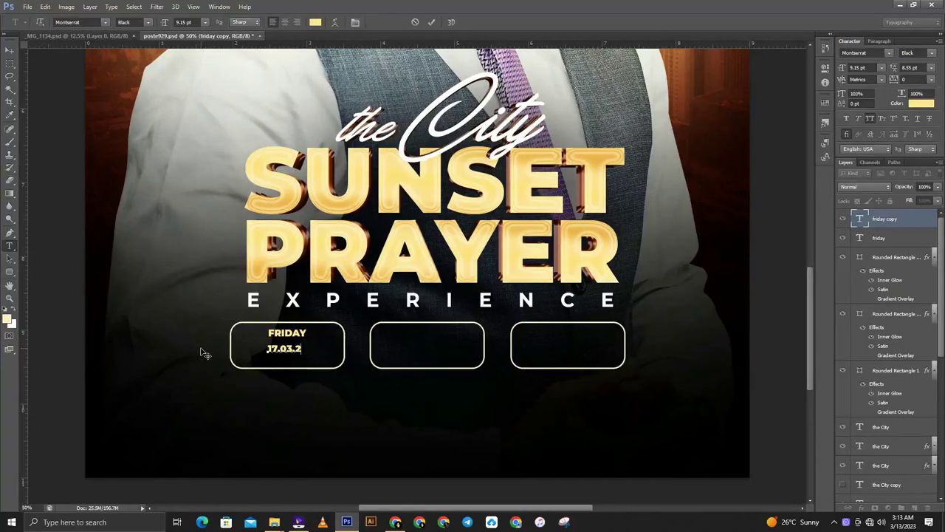
# Enter the date 17.03.23 and scale it up to about 18.83 pt.
pyautogui.write('3')
pyautogui.click(10, 49)
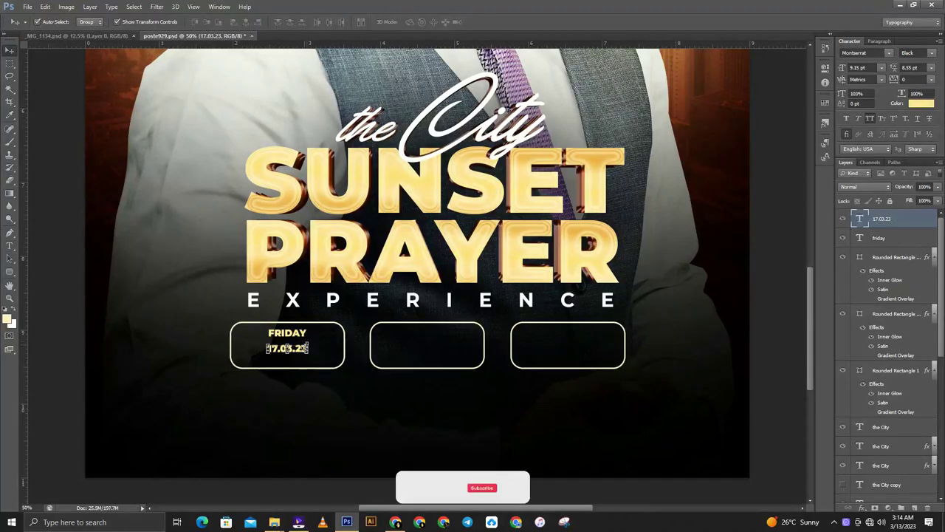
pyautogui.hotkey('ctrl', 't')
pyautogui.moveTo(308, 342); pyautogui.dragTo(328, 339)
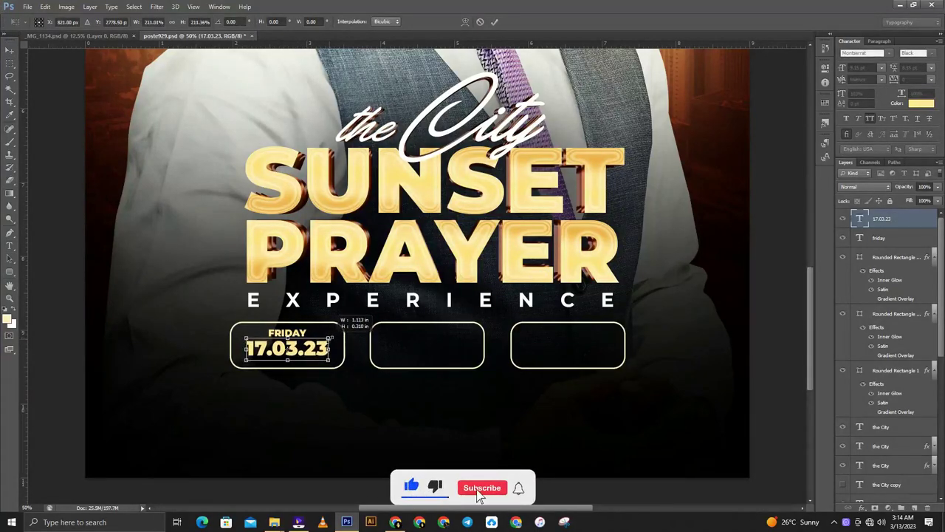
pyautogui.click(496, 23)
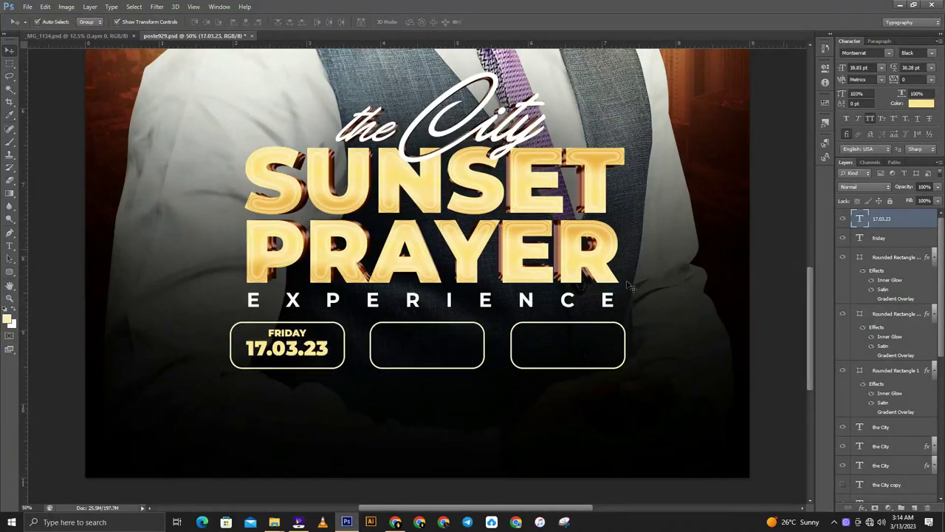
# Widen FRIDAY's letter spacing to 820 and centre it over 17.03.23.
pyautogui.click(878, 238)
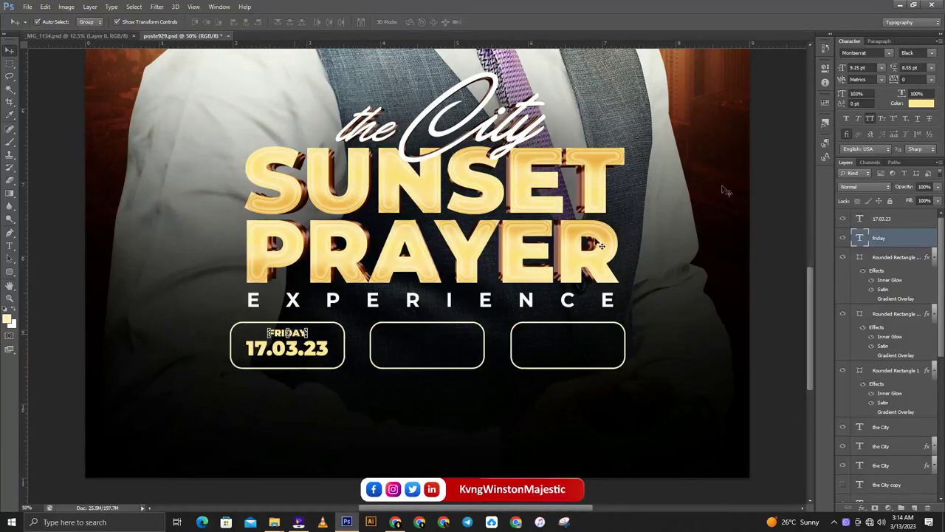
pyautogui.click(931, 79)
pyautogui.click(932, 240)
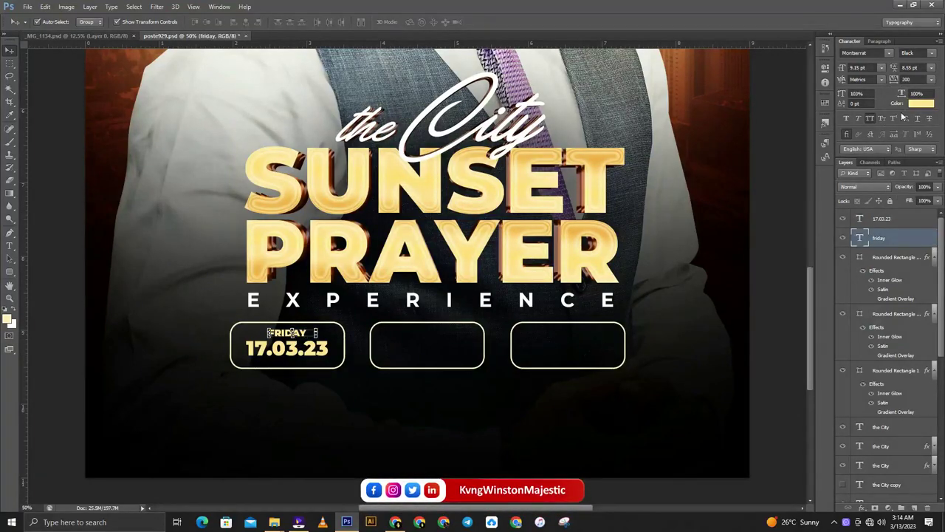
pyautogui.moveTo(892, 81); pyautogui.dragTo(889, 82)
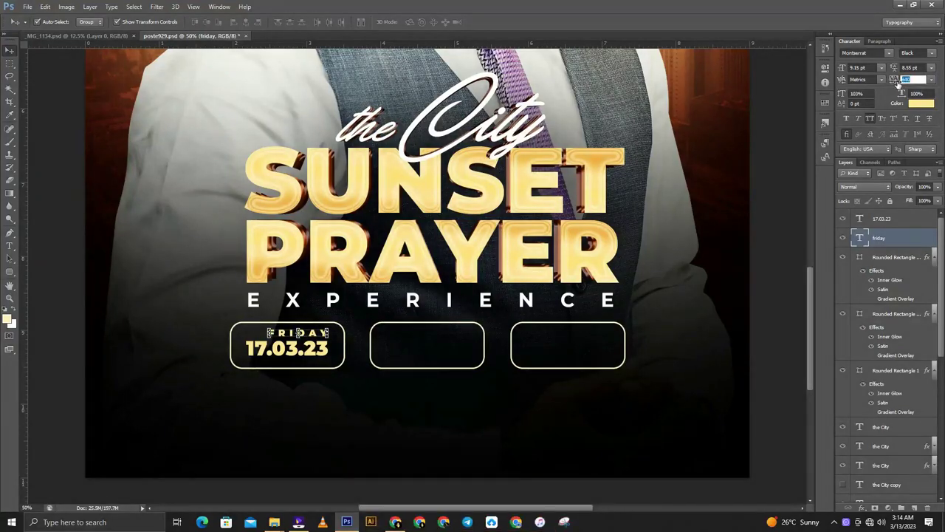
pyautogui.moveTo(889, 79); pyautogui.dragTo(910, 80)
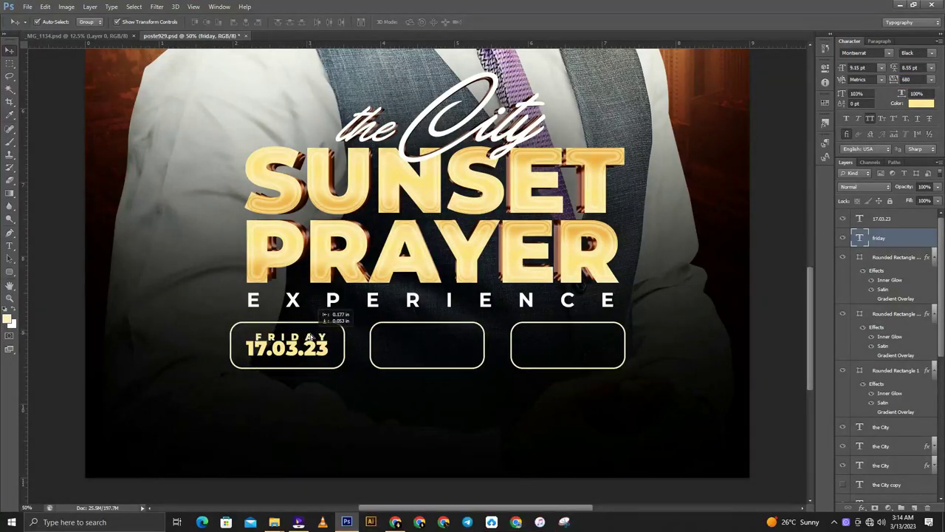
pyautogui.moveTo(322, 336); pyautogui.dragTo(310, 336)
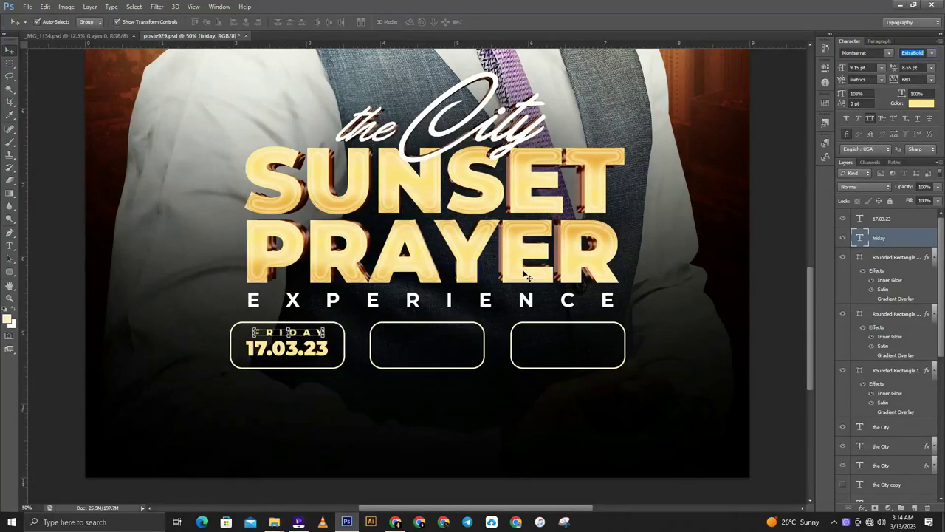
pyautogui.moveTo(894, 80); pyautogui.dragTo(904, 80)
pyautogui.hotkey('shift', 'Left')
pyautogui.hotkey('shift', 'Left')
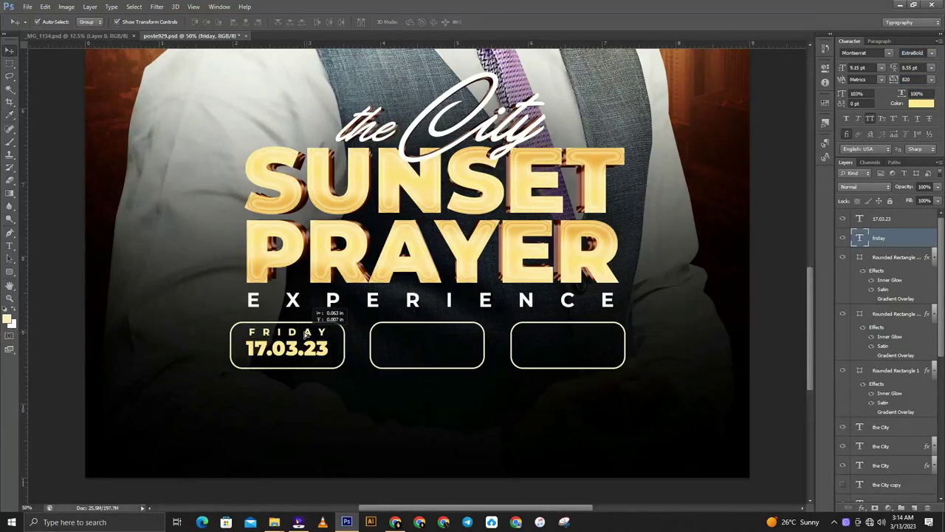
# Make FRIDAY white and nudge FRIDAY and 17.03.23 down together in the box.
pyautogui.click(920, 103)
pyautogui.moveTo(593, 263); pyautogui.dragTo(539, 244)
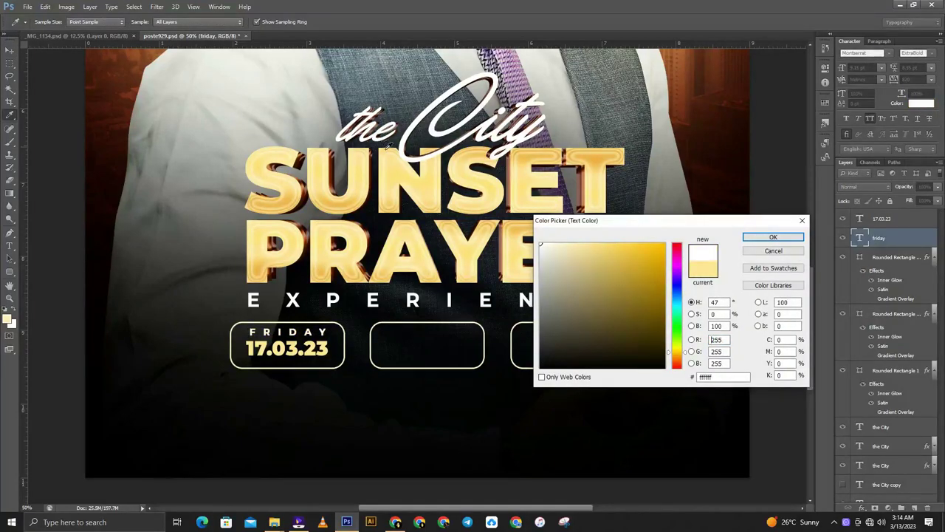
pyautogui.click(794, 235)
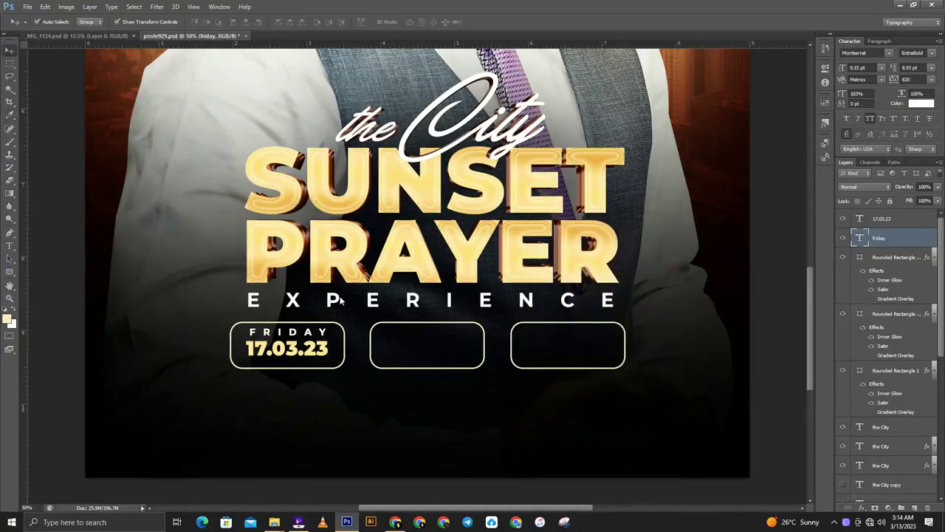
pyautogui.press('Down')
pyautogui.press('Down')
pyautogui.press('Down')
pyautogui.press('Down')
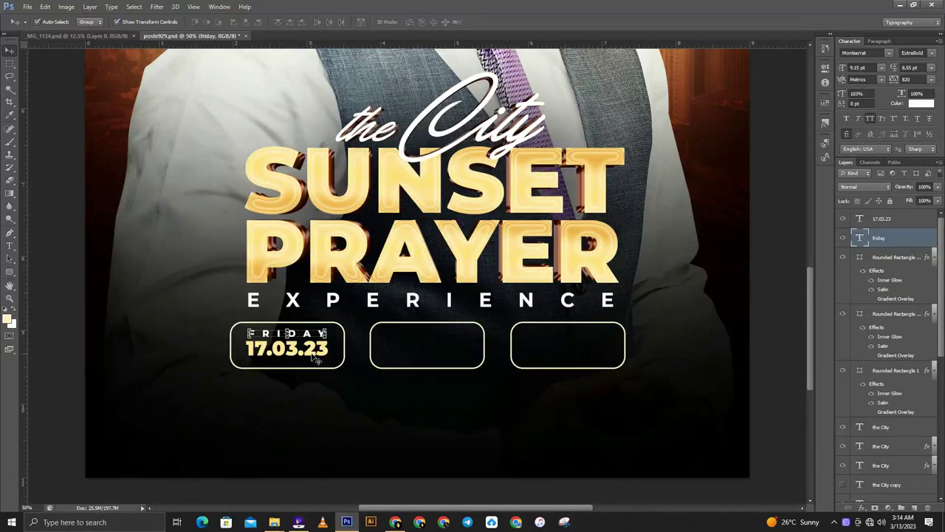
pyautogui.keyDown('shift'); pyautogui.click(316, 356); pyautogui.keyUp('shift')
pyautogui.press('Down')
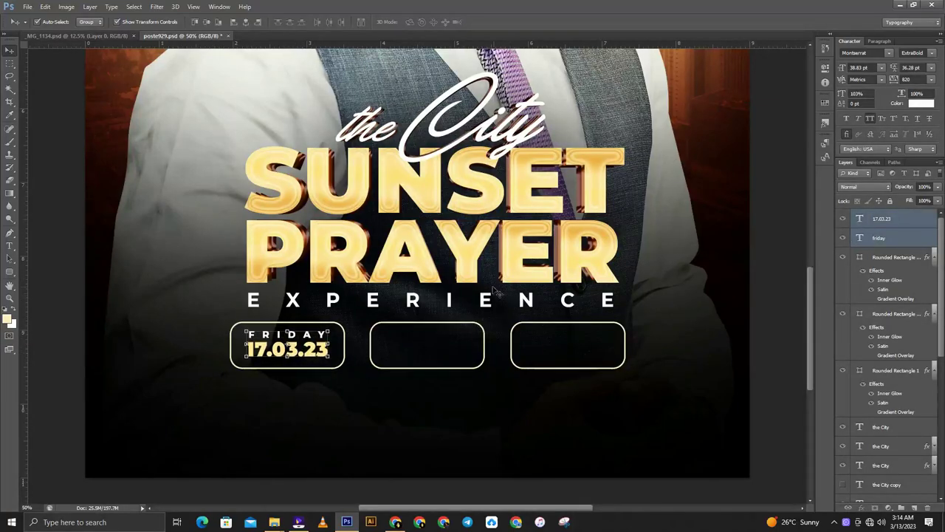
pyautogui.press('Down')
pyautogui.press('Down')
pyautogui.click(788, 283)
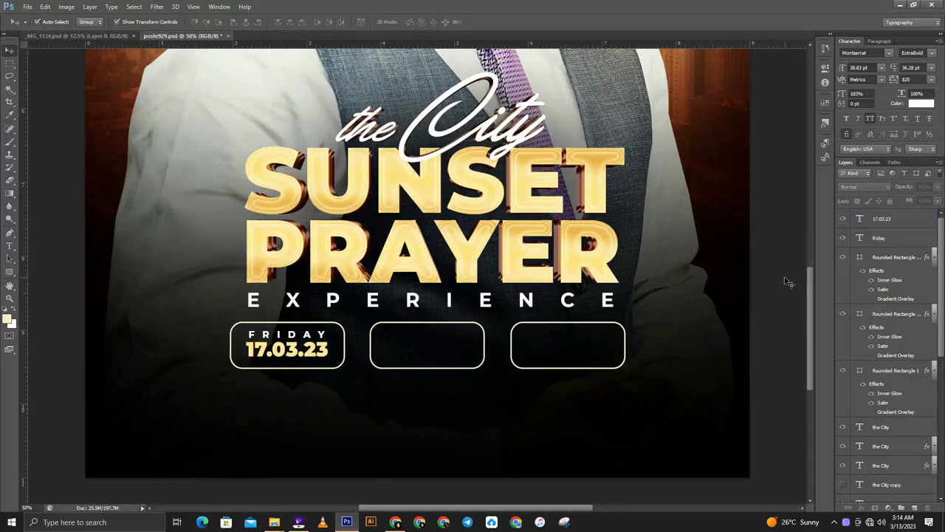
# Zoom back in on the left box and reselect the FRIDAY text layer.
pyautogui.scroll(-3, 746, 278)
pyautogui.hotkey('ctrl', '+')
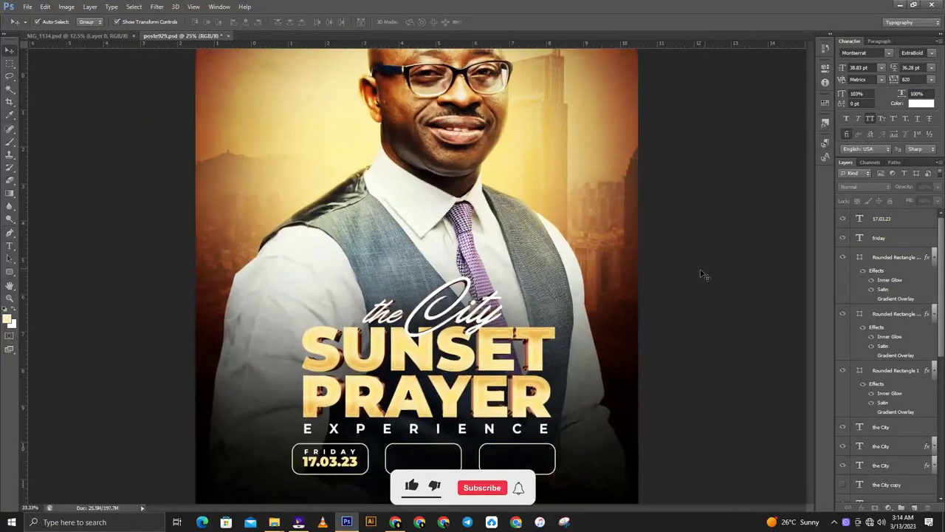
pyautogui.hotkey('ctrl', '+')
pyautogui.scroll(-3, 301, 390)
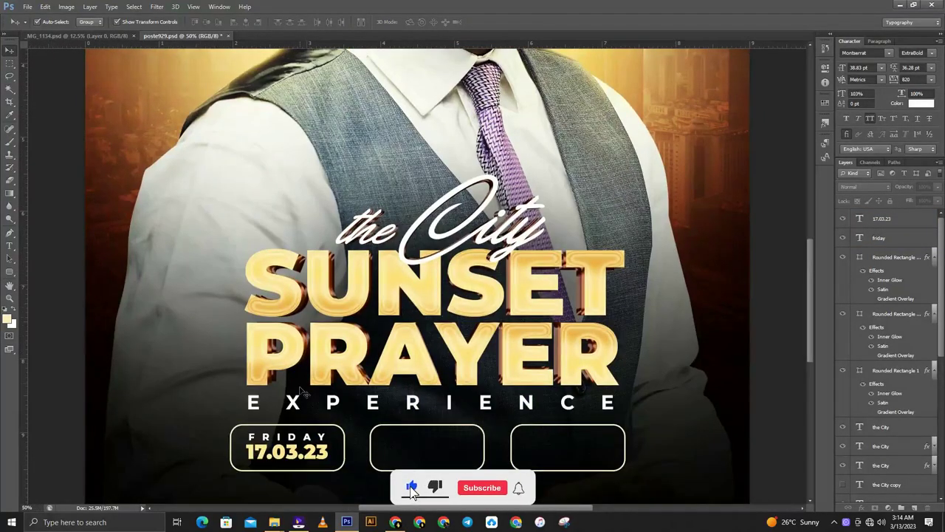
pyautogui.click(314, 443)
pyautogui.keyDown('shift'); pyautogui.click(314, 438); pyautogui.keyUp('shift')
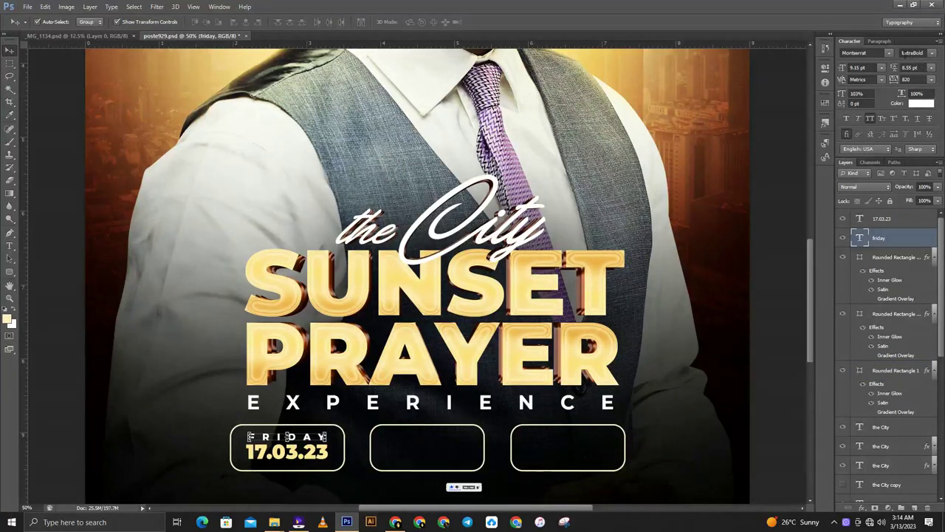
# Reset FRIDAY's tracking to 0, centre it above the date, and set it to Bold.
pyautogui.click(931, 79)
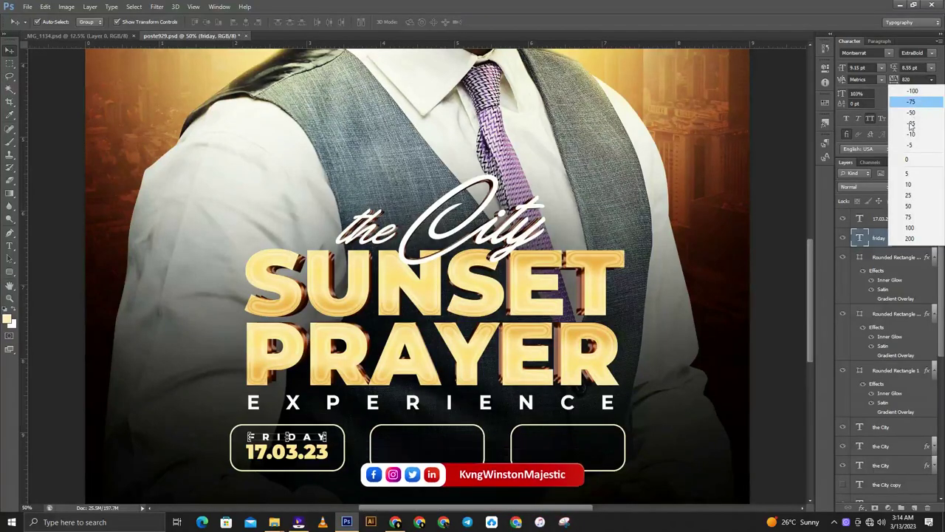
pyautogui.click(908, 158)
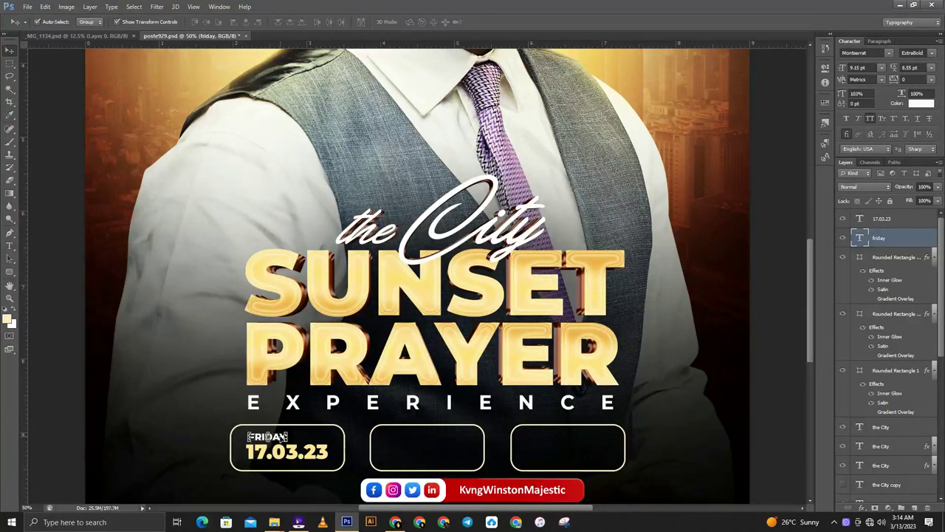
pyautogui.moveTo(270, 436); pyautogui.dragTo(304, 438)
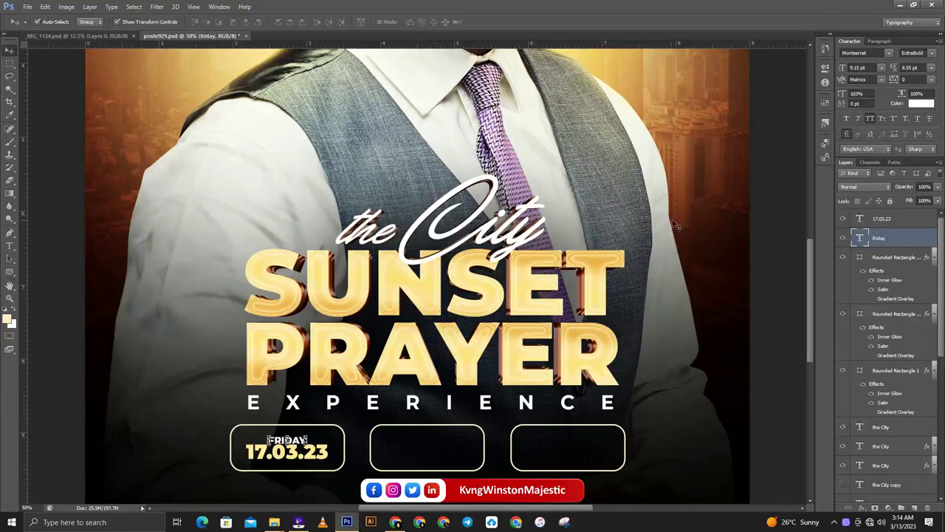
pyautogui.click(913, 52)
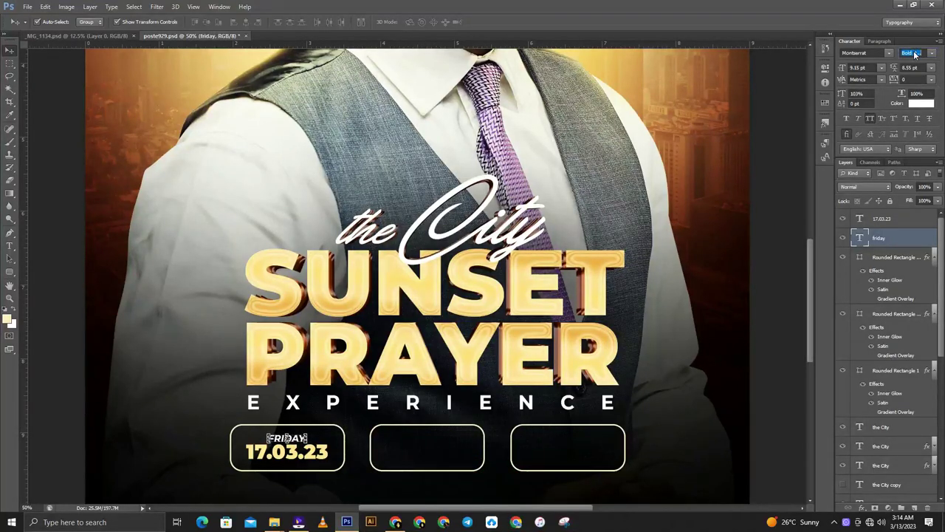
# Set 17.03.23 to ExtraBold, then select FRIDAY and the date together.
pyautogui.click(322, 459)
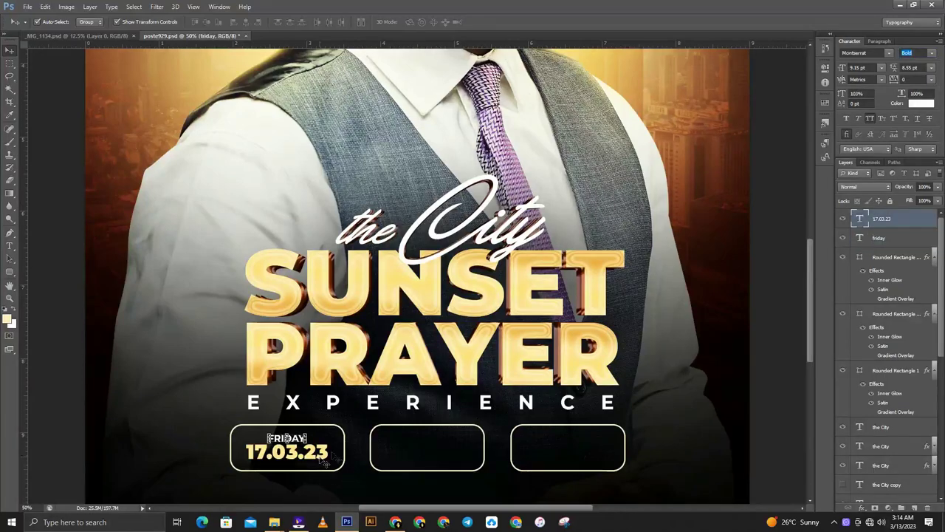
pyautogui.press('Return')
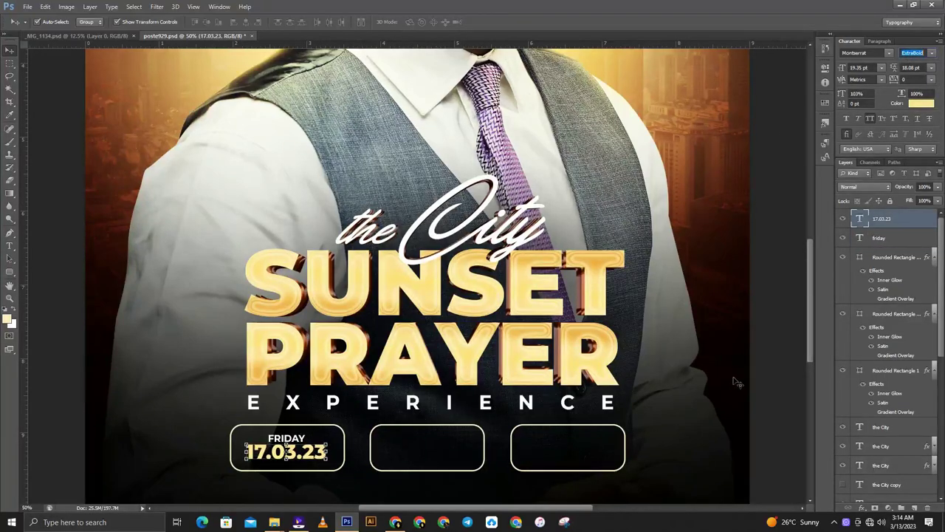
pyautogui.click(770, 352)
pyautogui.click(293, 440)
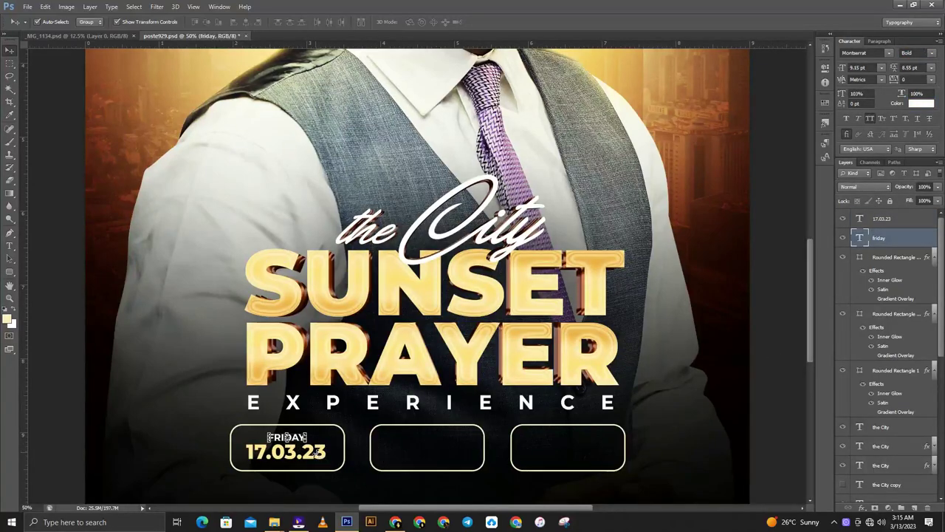
pyautogui.keyDown('shift'); pyautogui.click(321, 456); pyautogui.keyUp('shift')
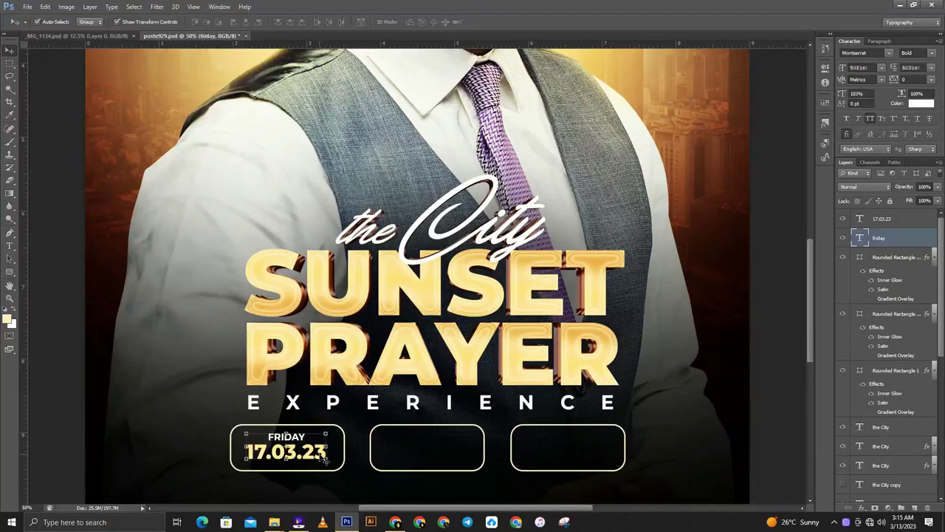
# Duplicate the FRIDAY 17.03.23 pair into the middle and right gold boxes.
pyautogui.moveTo(325, 434)
pyautogui.mouseDown()
pyautogui.moveTo(298, 456)
pyautogui.moveTo(443, 451)
pyautogui.mouseUp()
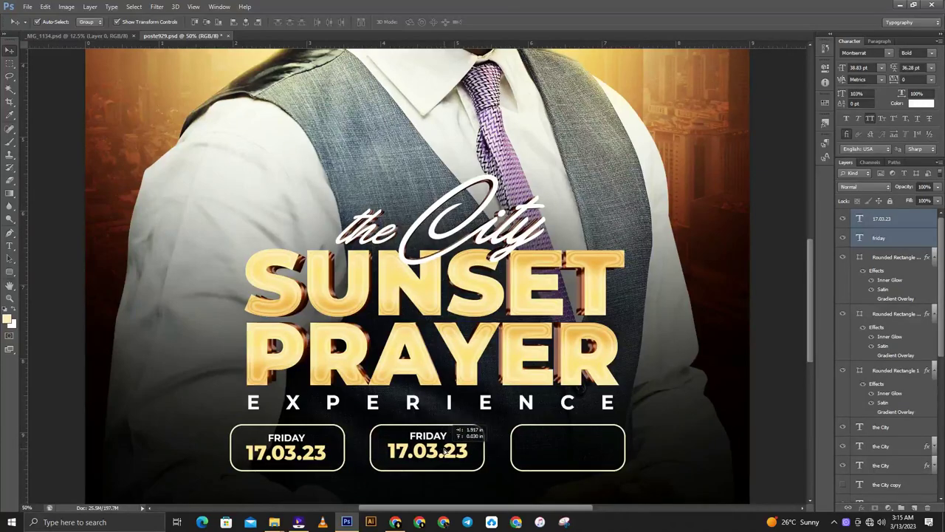
pyautogui.moveTo(446, 452); pyautogui.dragTo(593, 451)
pyautogui.click(768, 388)
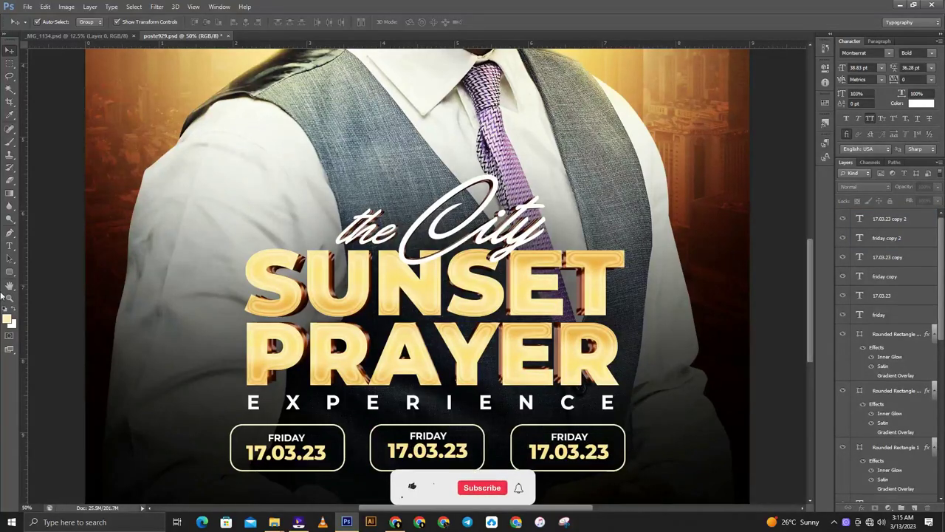
pyautogui.click(10, 248)
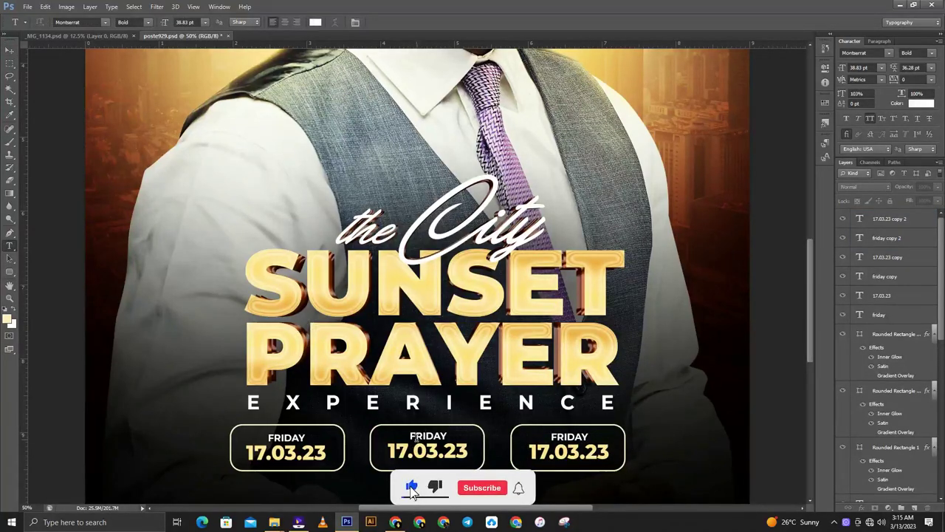
# Relabel the middle box as SATURDAY 18.03.23.
pyautogui.doubleClick(428, 436)
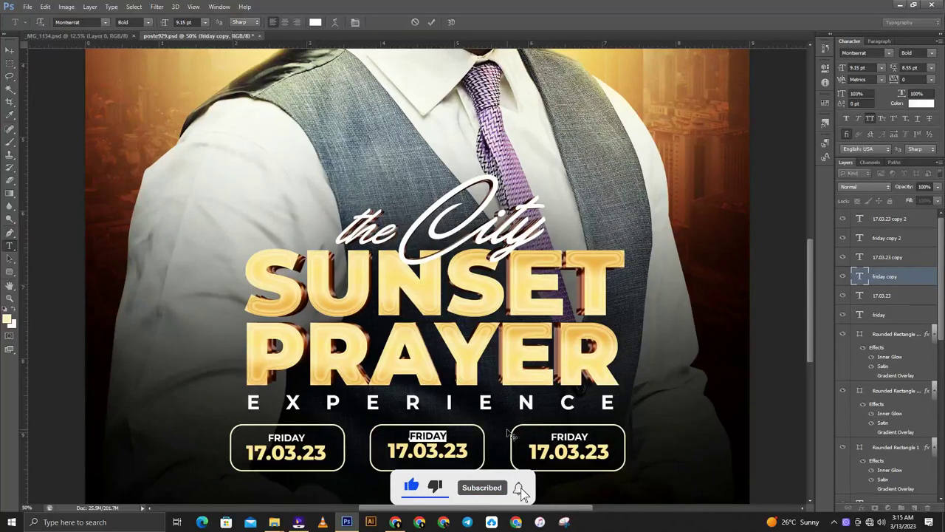
pyautogui.write('SATU')
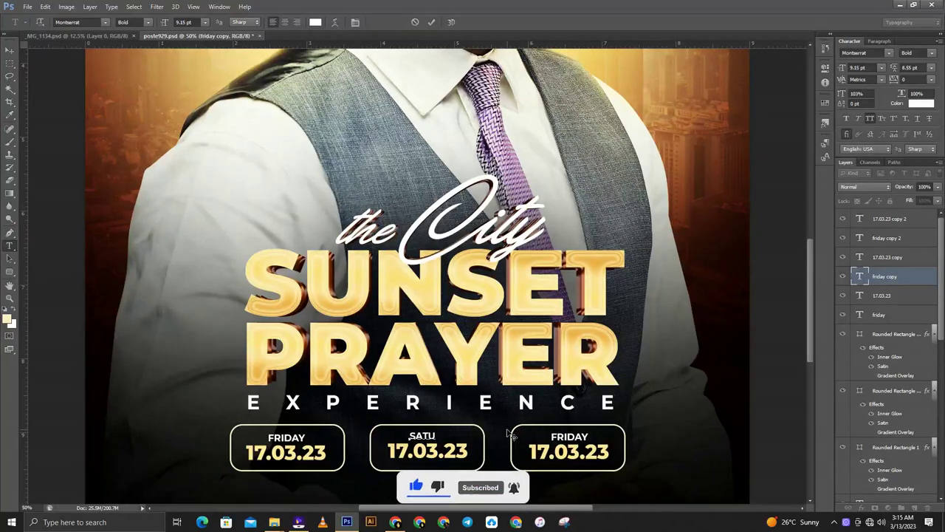
pyautogui.write('RDAY')
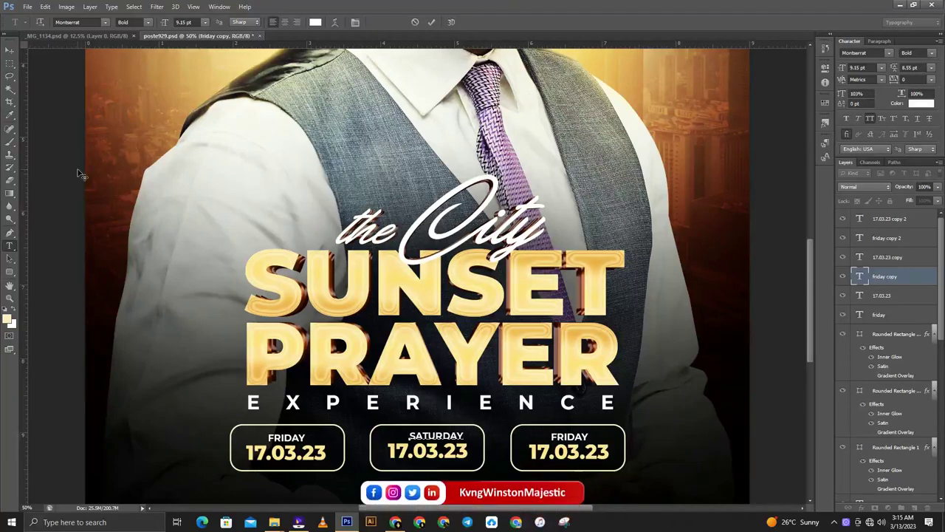
pyautogui.click(9, 49)
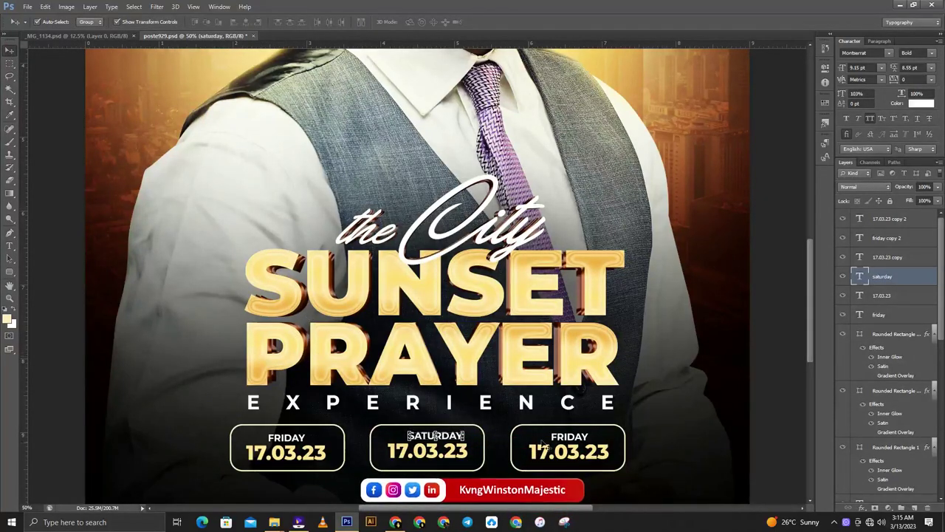
pyautogui.press('Left')
pyautogui.press('Left')
pyautogui.press('Left')
pyautogui.press('Left')
pyautogui.press('Left')
pyautogui.click(9, 246)
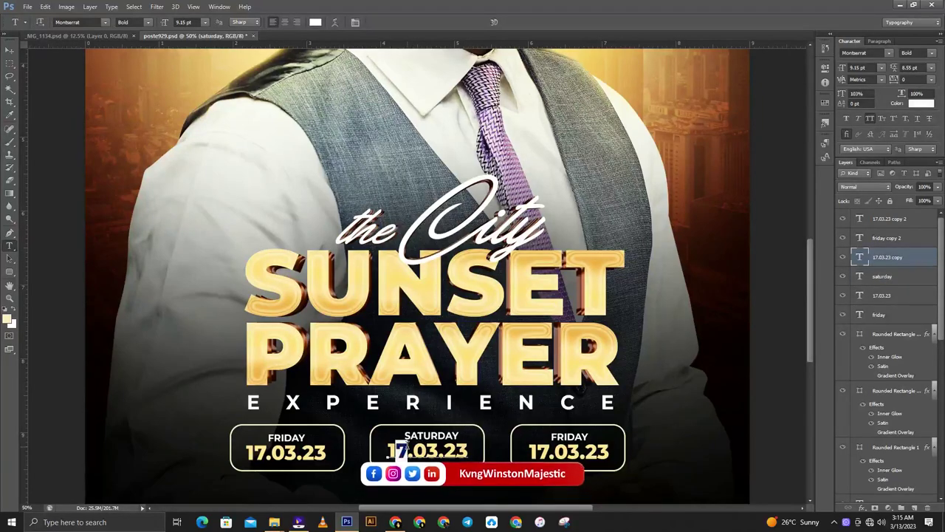
pyautogui.moveTo(398, 444); pyautogui.dragTo(406, 446)
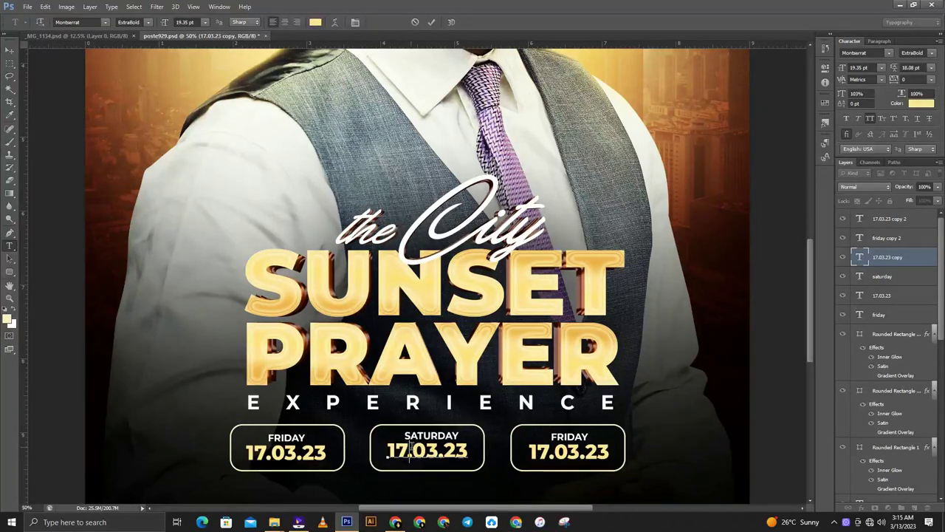
pyautogui.write('8')
pyautogui.click(10, 51)
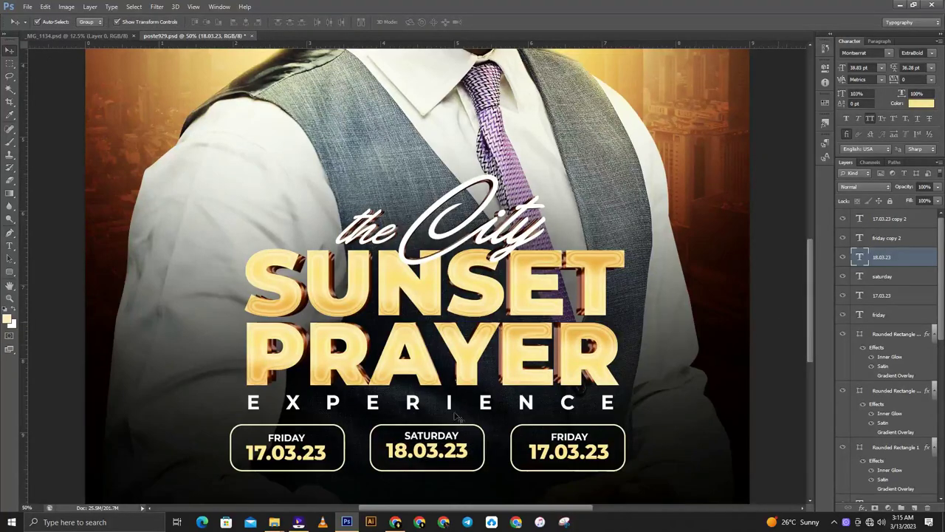
pyautogui.click(96, 270)
# Relabel the right box as SUNDAY 19.03.23.
pyautogui.click(9, 245)
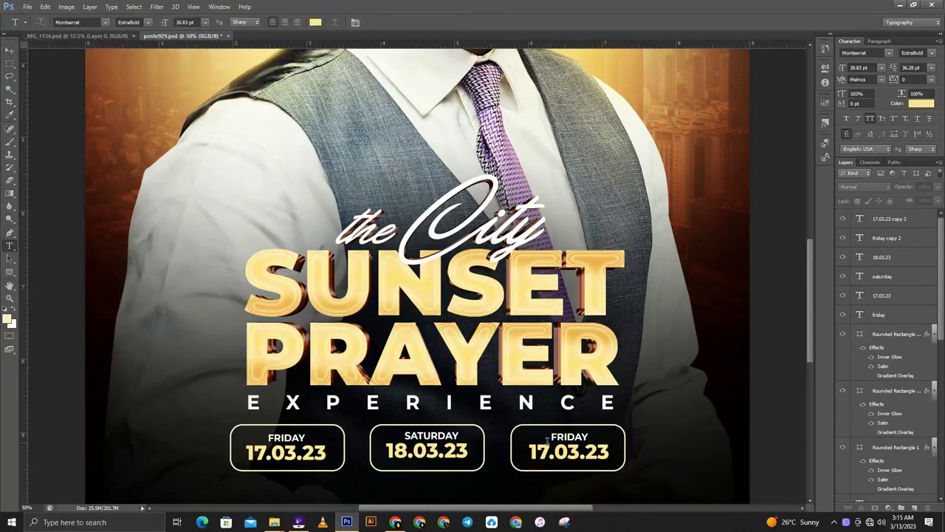
pyautogui.moveTo(551, 437); pyautogui.dragTo(563, 436)
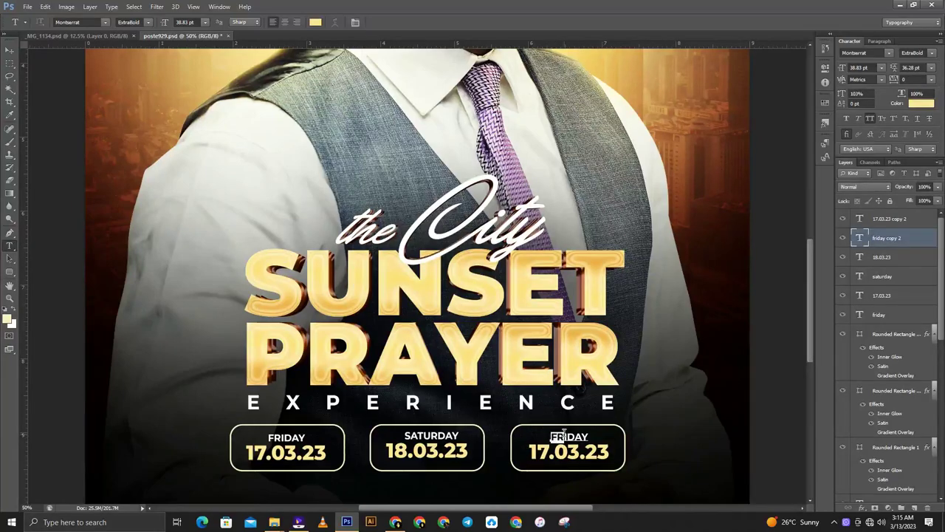
pyautogui.click(567, 432)
pyautogui.write('S')
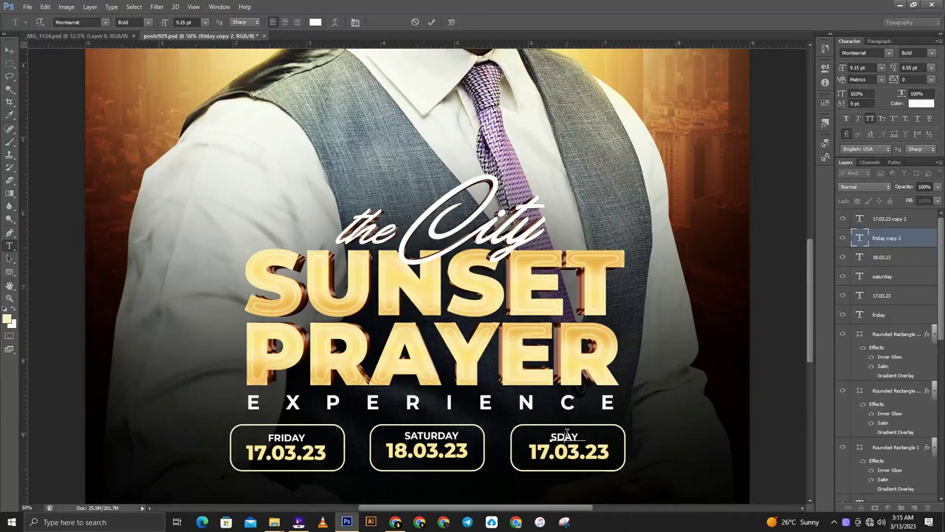
pyautogui.write('UN')
pyautogui.click(9, 52)
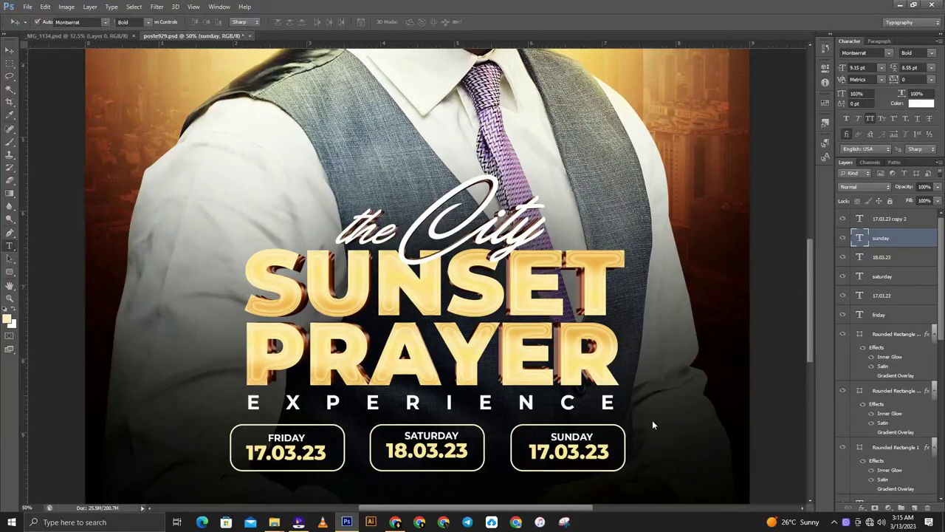
pyautogui.press('t')
pyautogui.click(541, 451)
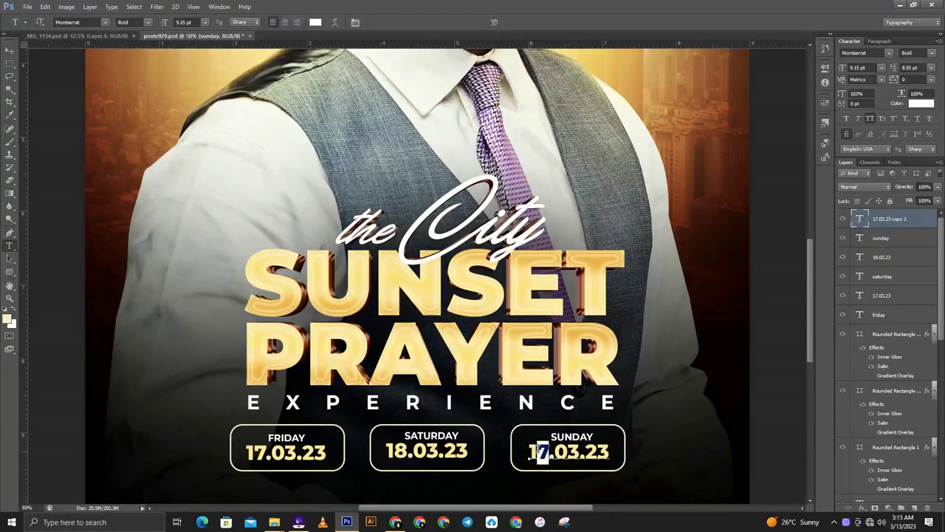
pyautogui.moveTo(548, 452); pyautogui.dragTo(537, 452)
pyautogui.write('9')
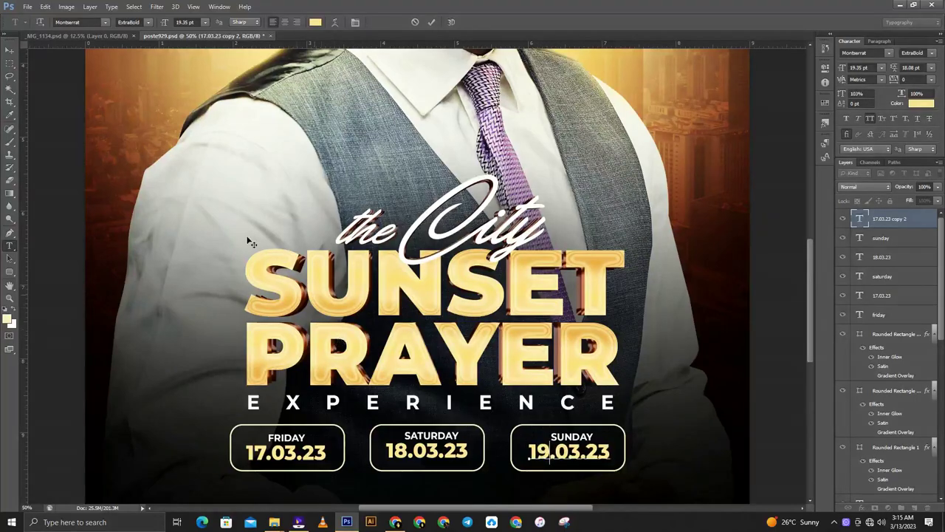
pyautogui.click(9, 51)
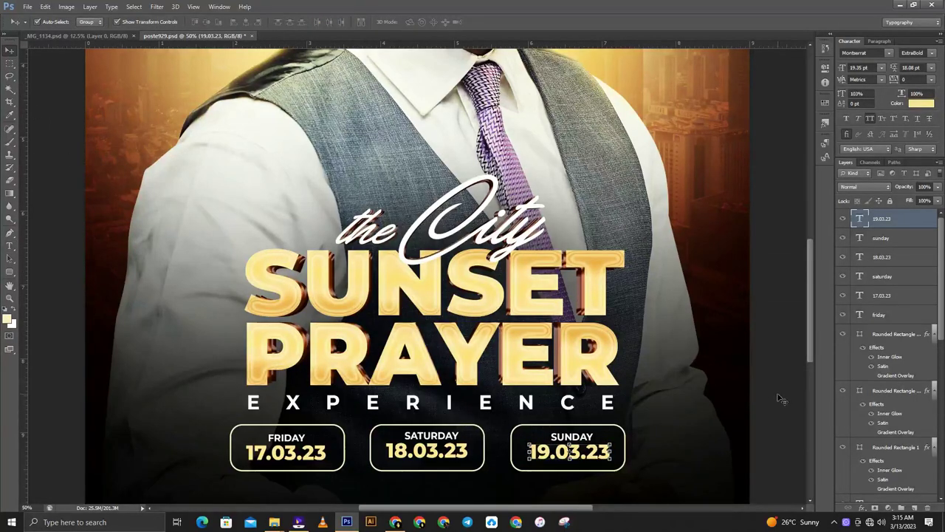
# Nudge the SUNDAY and SATURDAY labels slightly left.
pyautogui.click(589, 439)
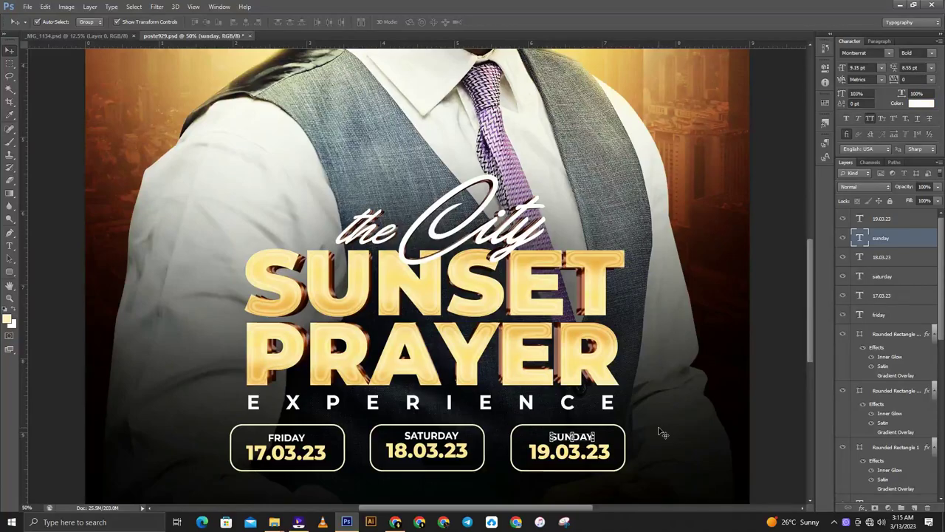
pyautogui.press('Left')
pyautogui.press('Left')
pyautogui.press('Left')
pyautogui.click(446, 439)
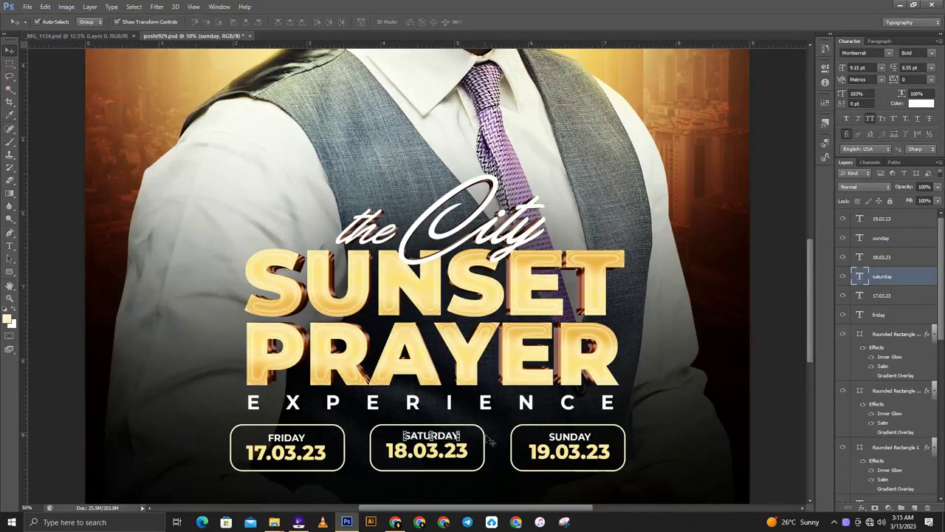
pyautogui.press('Left')
pyautogui.press('Left')
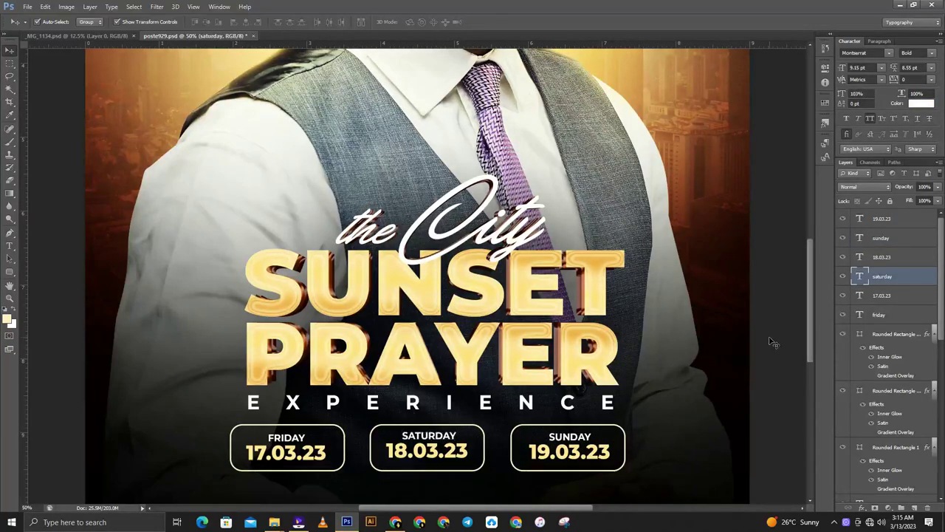
pyautogui.hotkey('ctrl', '-')
pyautogui.hotkey('ctrl', '-')
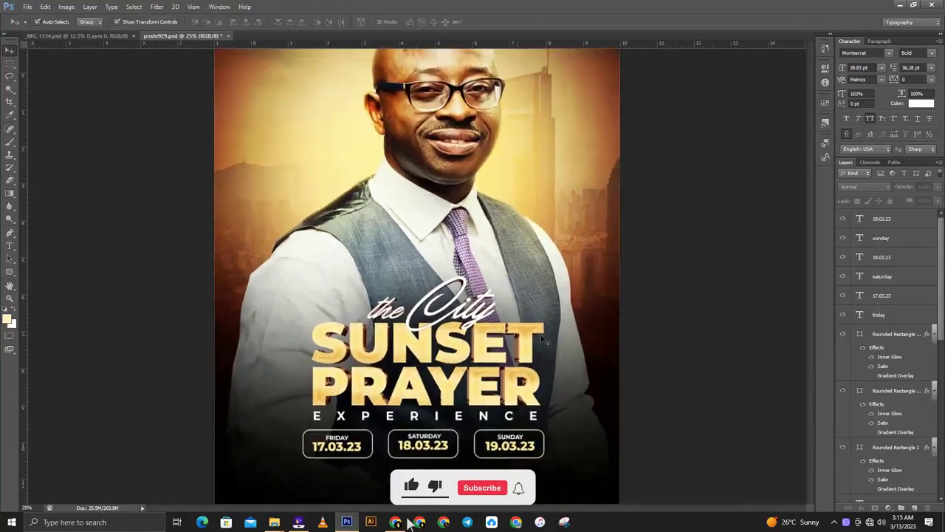
# Pull a horizontal guide down to the three date boxes.
pyautogui.hotkey('ctrl', '+')
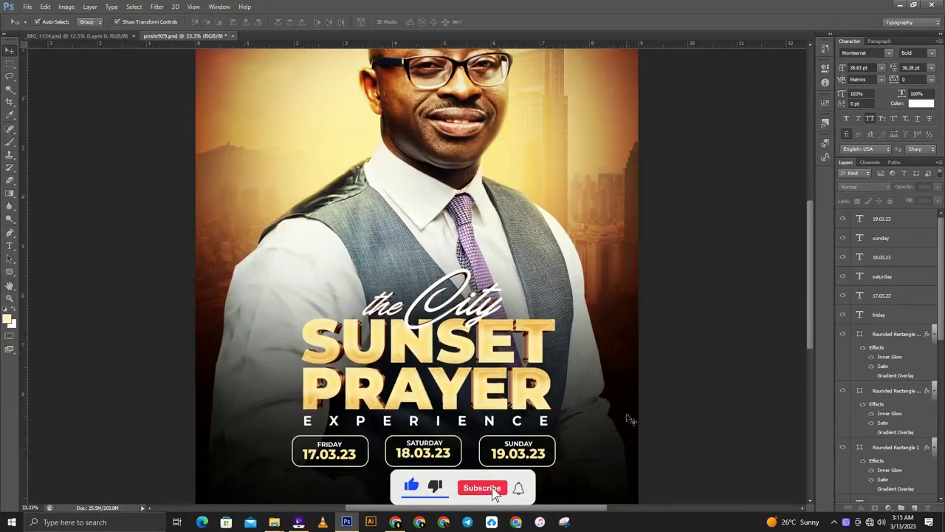
pyautogui.scroll(-1, 630, 420)
pyautogui.click(425, 437)
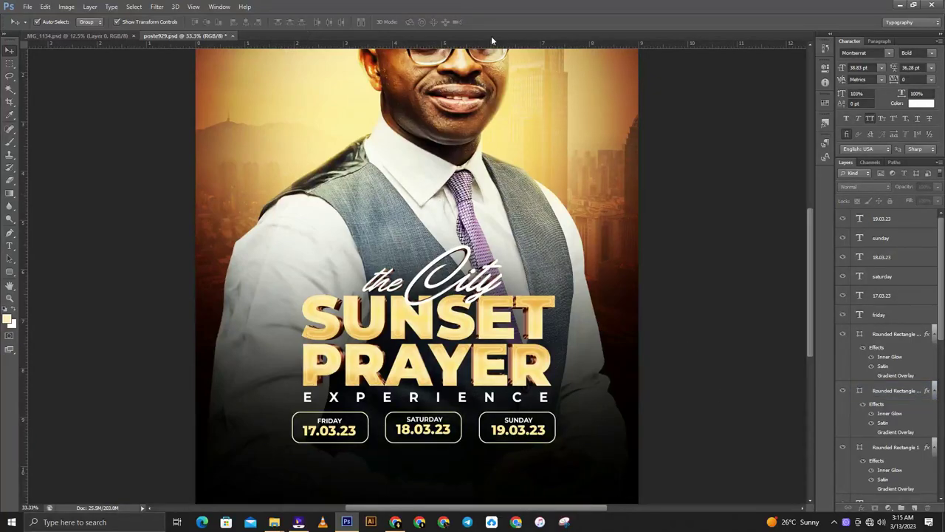
pyautogui.moveTo(489, 49); pyautogui.dragTo(489, 411)
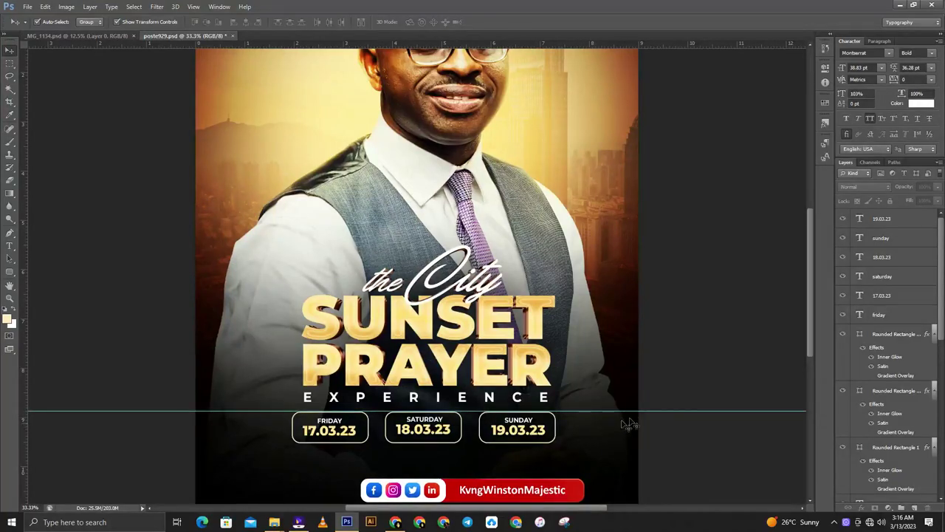
# Add a second horizontal guide along the date boxes' top edge.
pyautogui.click(542, 435)
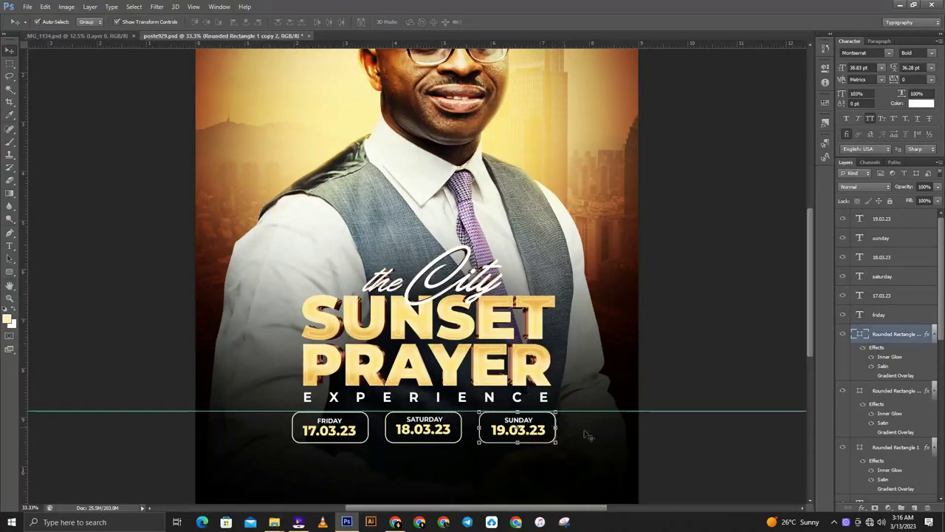
pyautogui.click(646, 435)
pyautogui.click(462, 422)
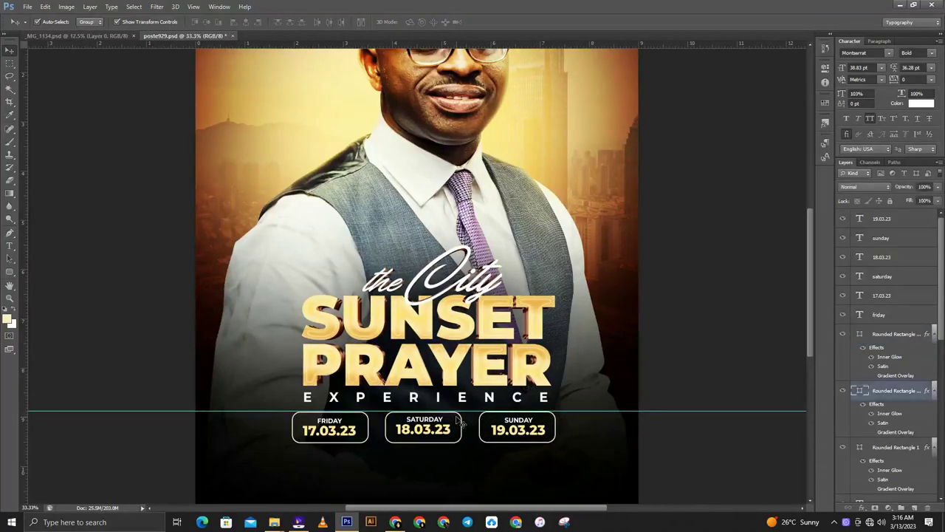
pyautogui.click(369, 428)
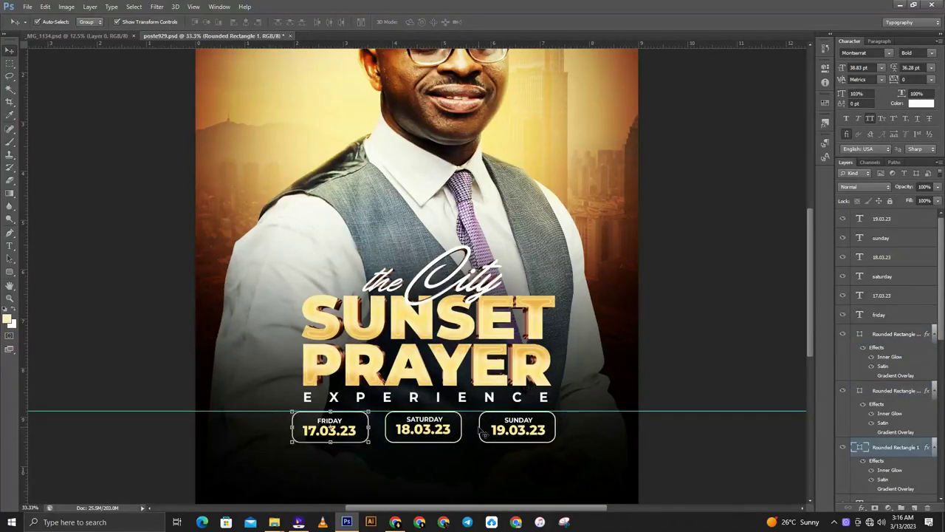
pyautogui.click(602, 431)
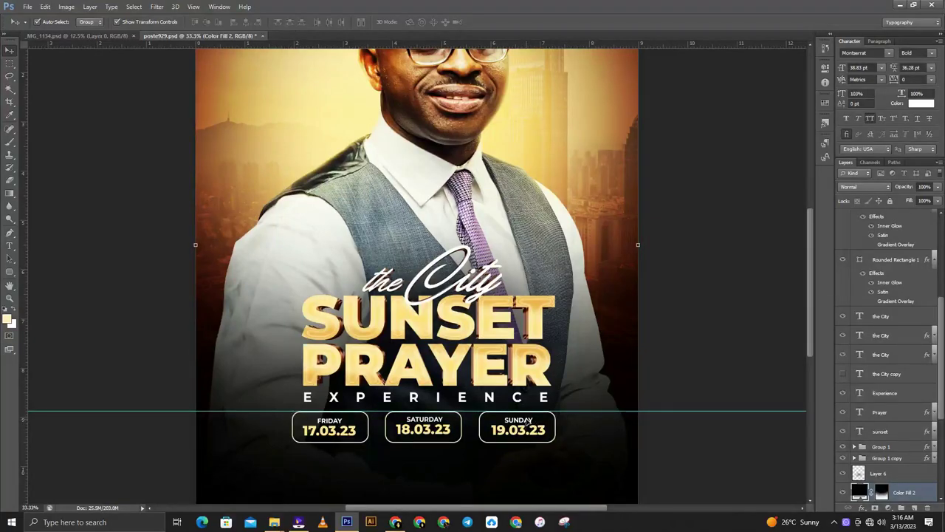
pyautogui.moveTo(569, 43); pyautogui.dragTo(522, 416)
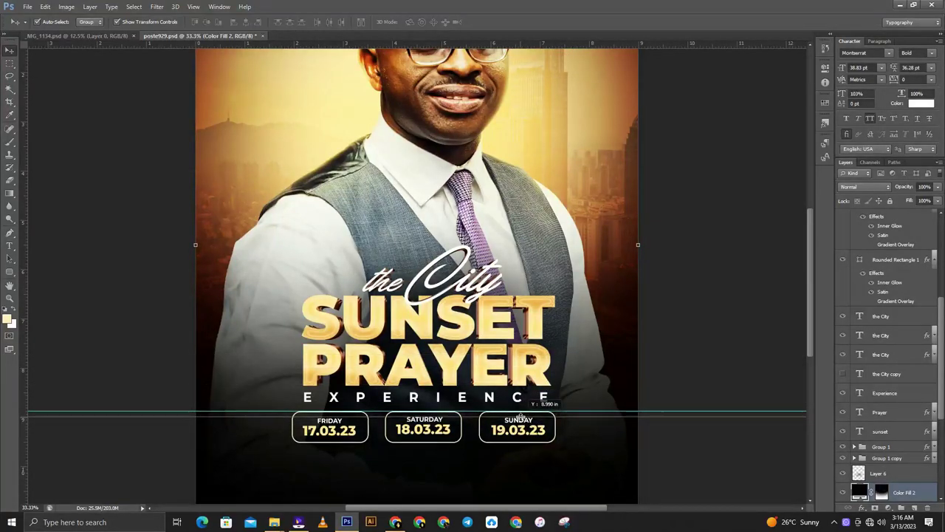
pyautogui.click(639, 450)
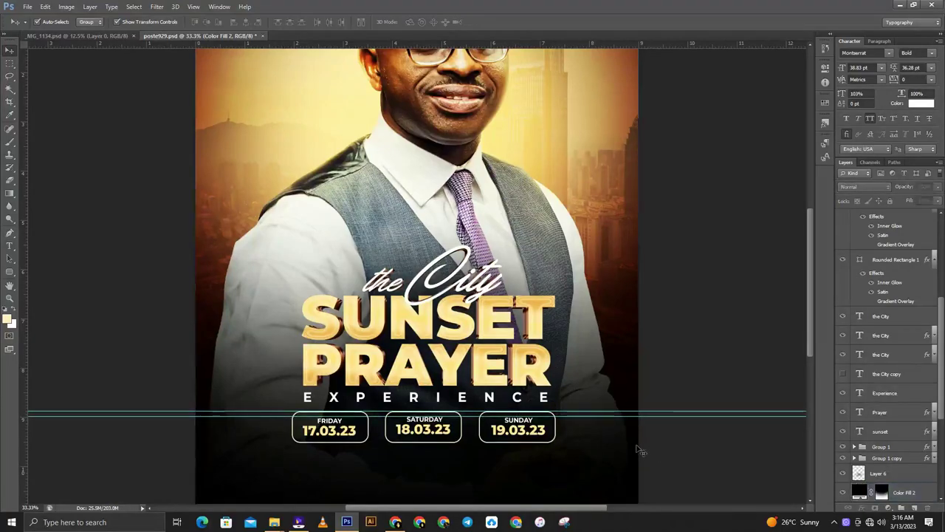
pyautogui.click(530, 427)
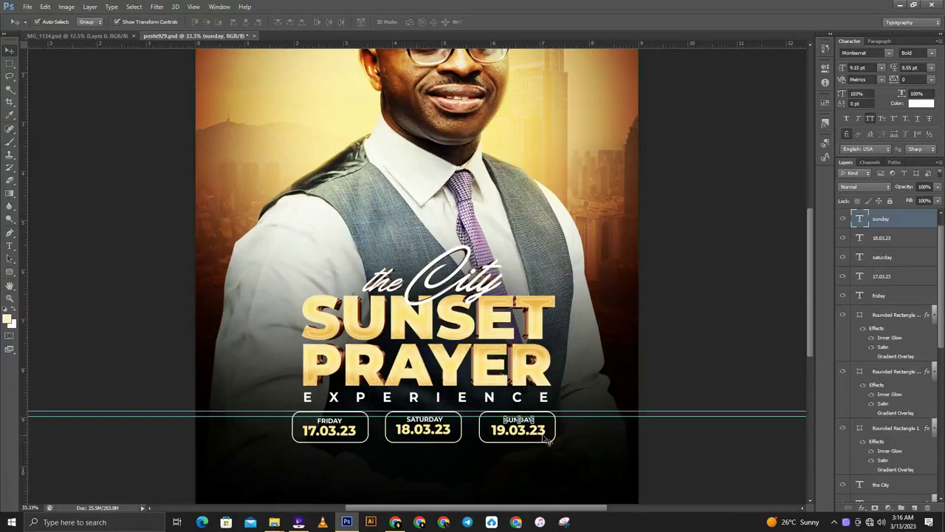
# Check that the Friday and Sunday date texts and labels line up with their boxes.
pyautogui.click(548, 441)
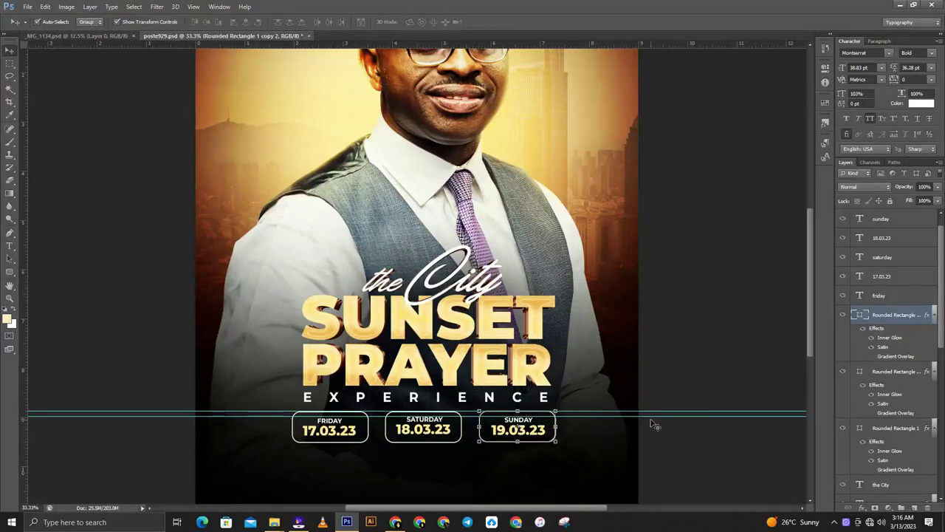
pyautogui.doubleClick(519, 430)
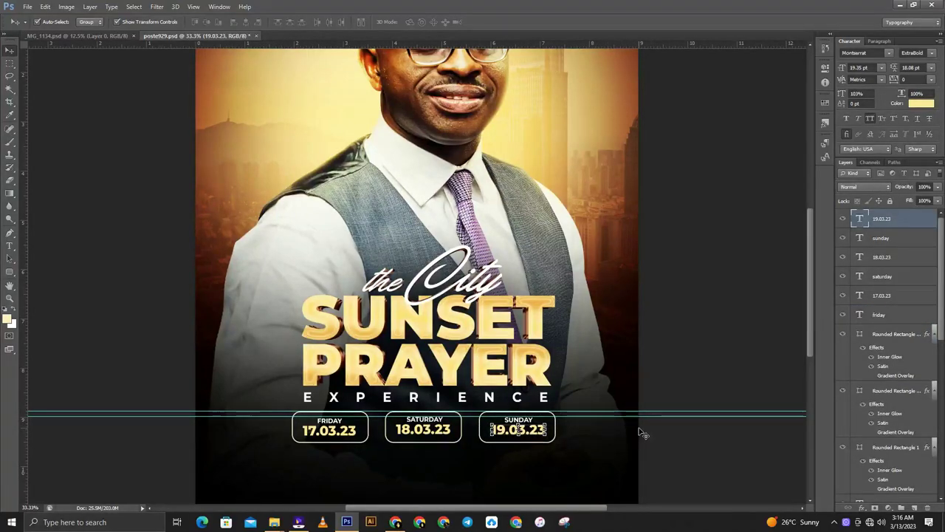
pyautogui.hotkey('alt', '[')
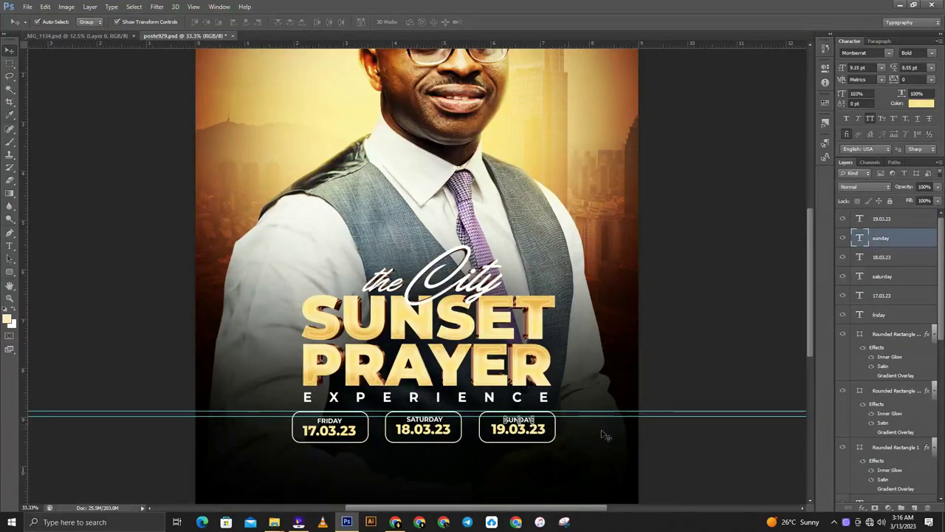
pyautogui.click(682, 436)
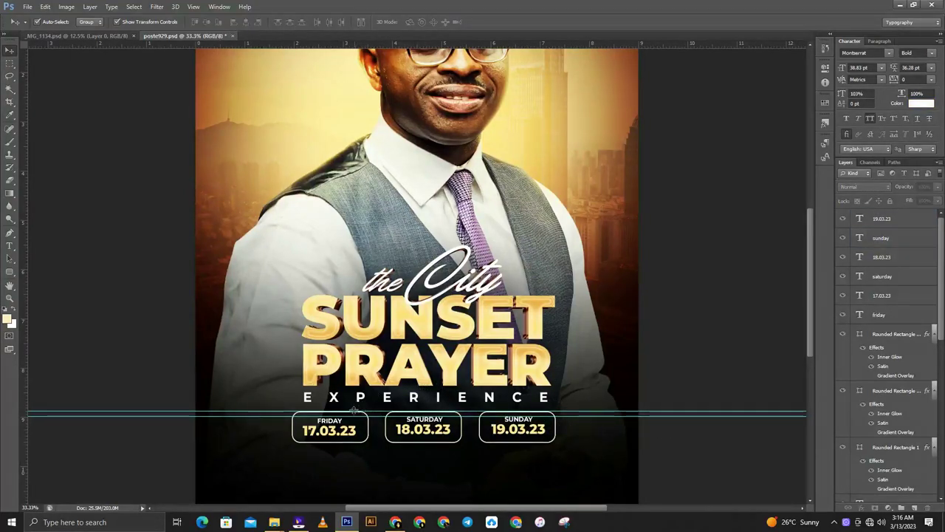
pyautogui.click(330, 420)
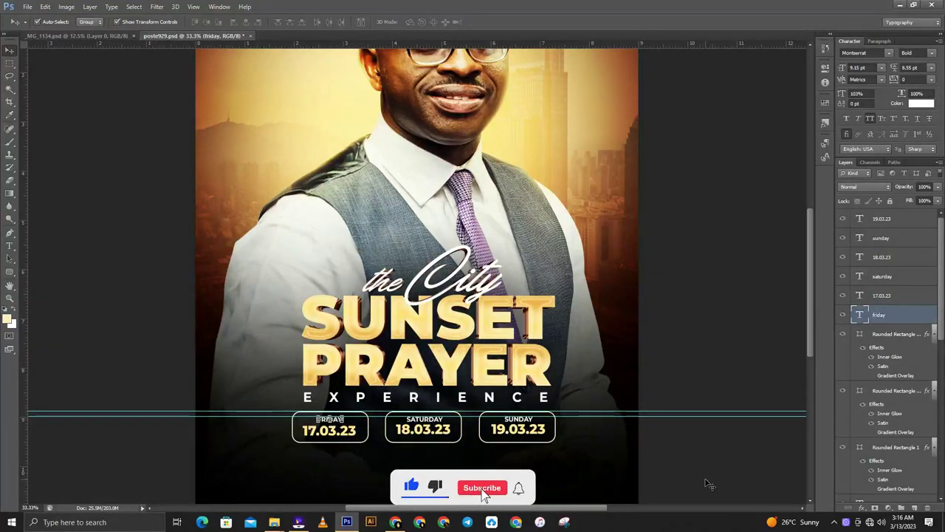
pyautogui.click(329, 430)
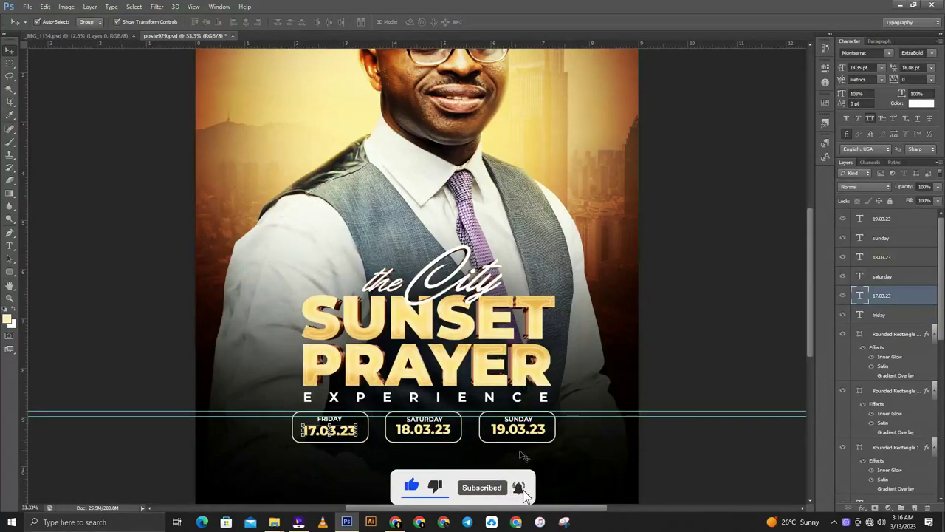
pyautogui.hotkey('ctrl', 'Return')
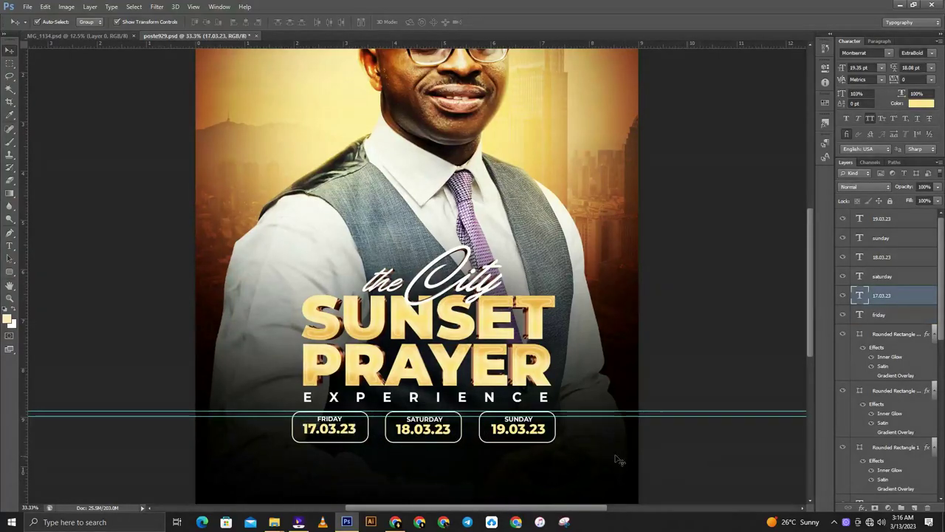
# Drag the extra horizontal guide onto the other, leaving one guide above the date boxes.
pyautogui.click(518, 434)
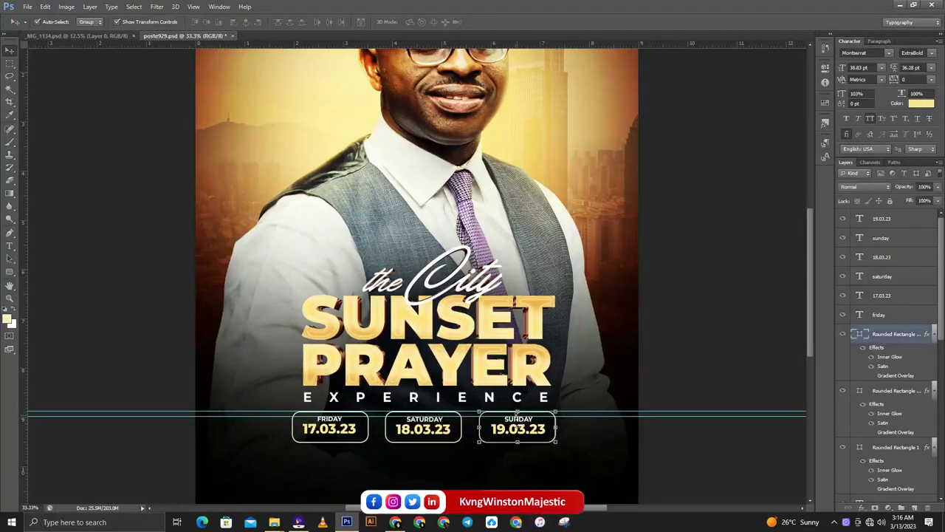
pyautogui.click(669, 434)
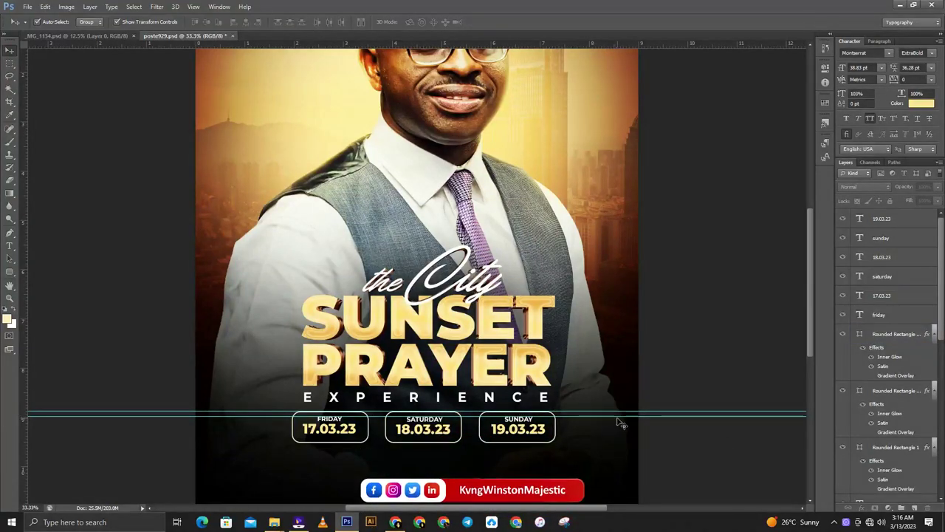
pyautogui.moveTo(618, 418); pyautogui.dragTo(591, 411)
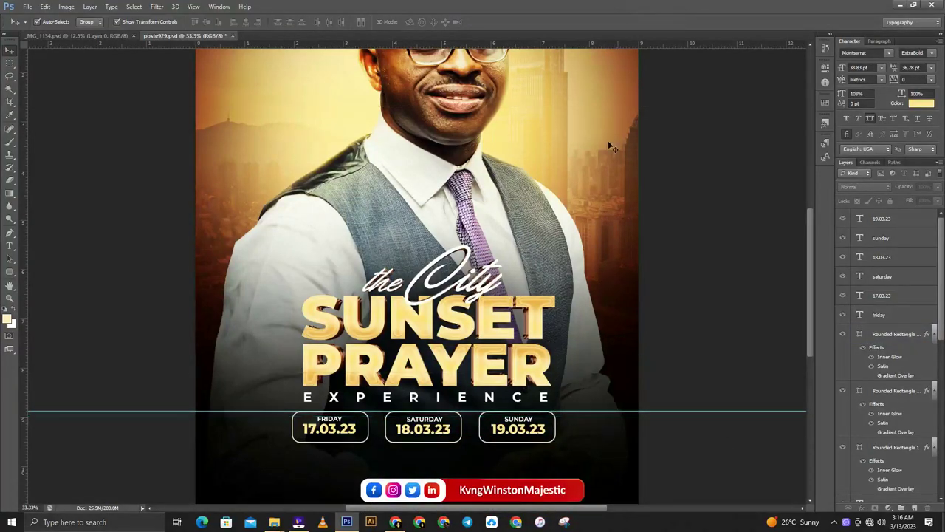
pyautogui.click(585, 418)
pyautogui.click(726, 469)
# Drag the tagline and name credit text layers from _MG_1134.psd onto the poste929.psd poster.
pyautogui.hotkey('ctrl', '0')
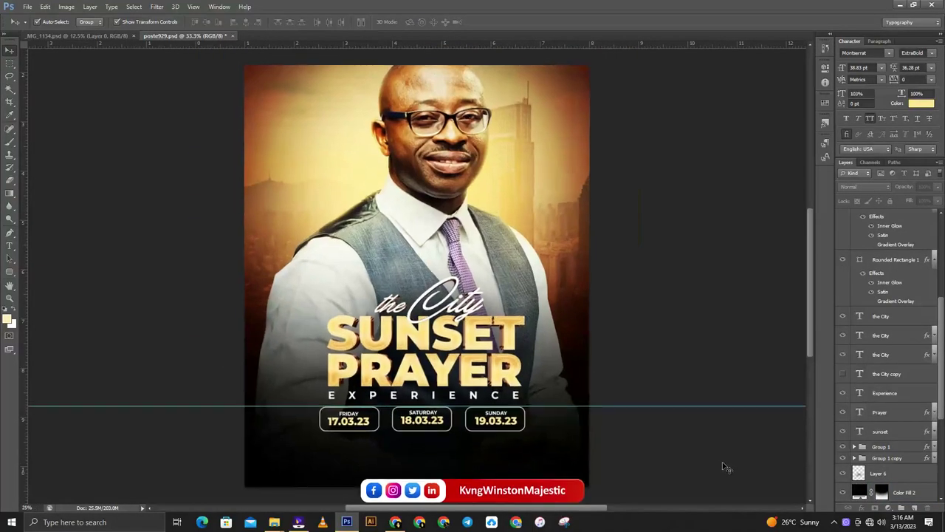
pyautogui.hotkey('ctrl', '-')
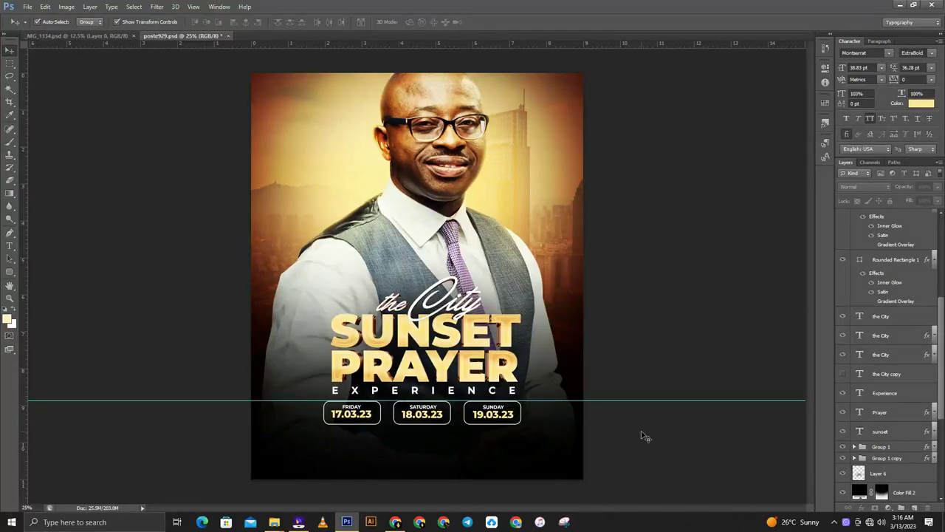
pyautogui.hotkey('ctrl', 'Tab')
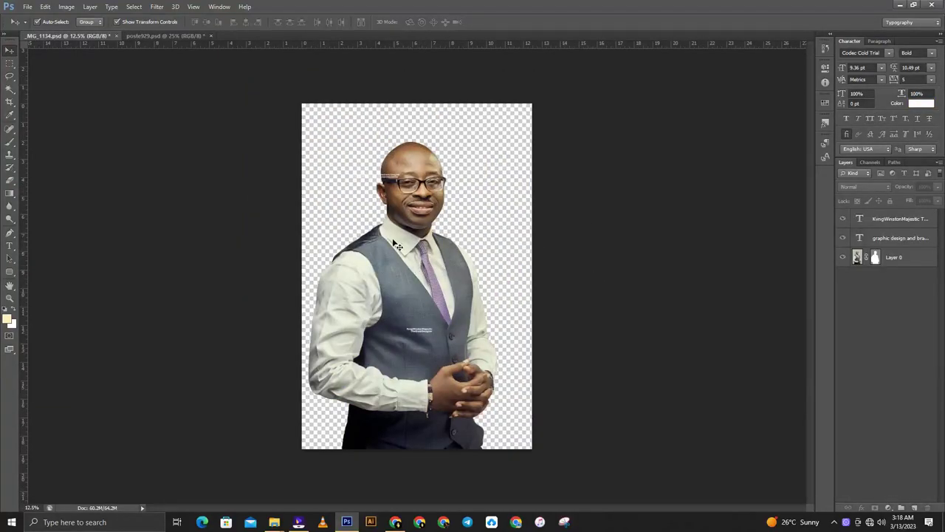
pyautogui.click(388, 183)
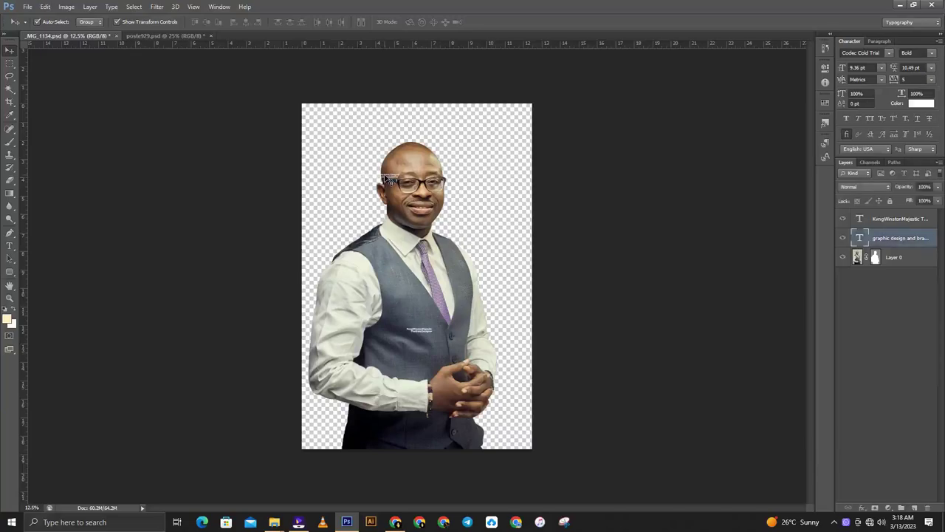
pyautogui.keyDown('shift'); pyautogui.click(429, 332); pyautogui.keyUp('shift')
pyautogui.click(419, 330)
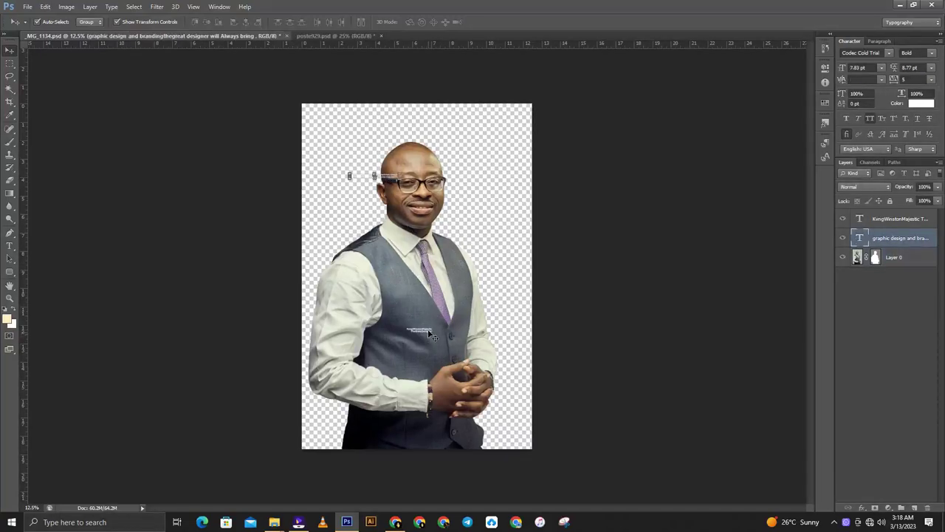
pyautogui.keyDown('shift'); pyautogui.click(376, 176); pyautogui.keyUp('shift')
pyautogui.moveTo(375, 178); pyautogui.dragTo(323, 143)
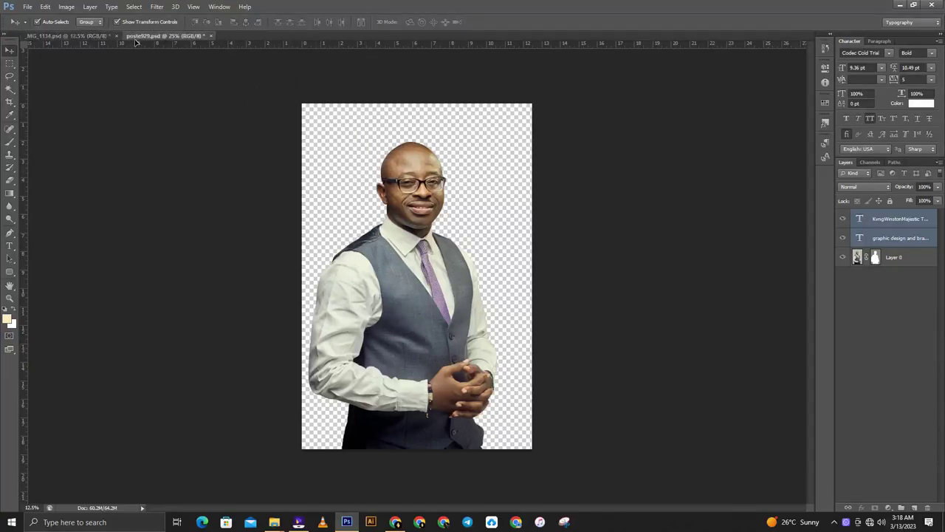
pyautogui.moveTo(136, 43); pyautogui.dragTo(330, 155)
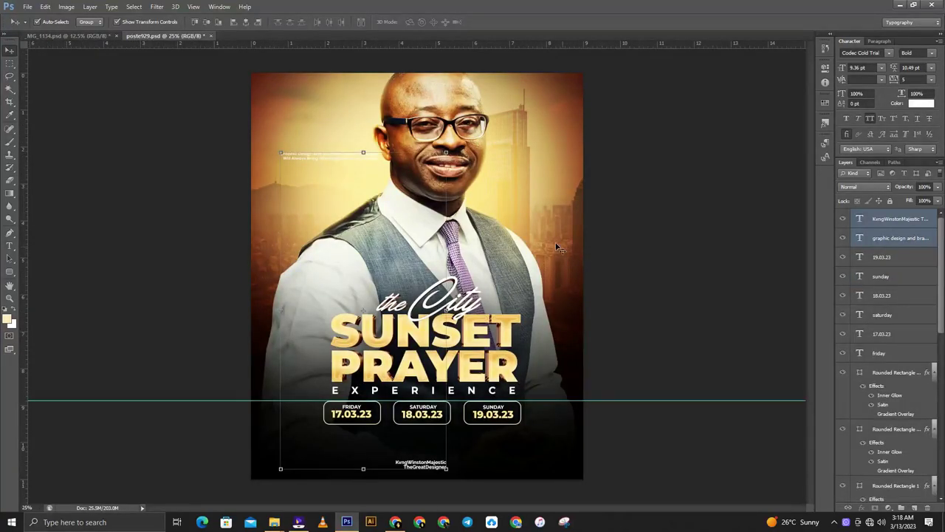
# Move the tagline text down beneath the three date boxes.
pyautogui.click(681, 261)
pyautogui.moveTo(338, 159); pyautogui.dragTo(393, 441)
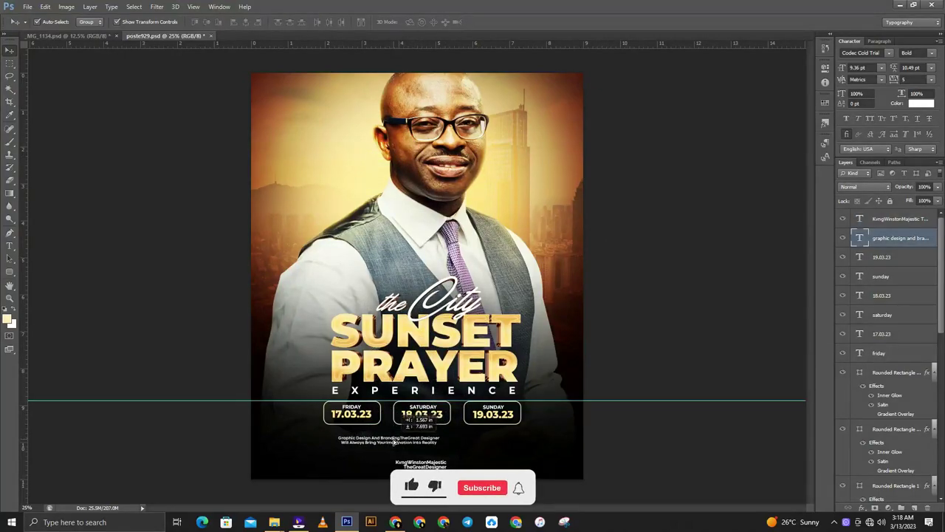
pyautogui.moveTo(394, 441); pyautogui.dragTo(388, 441)
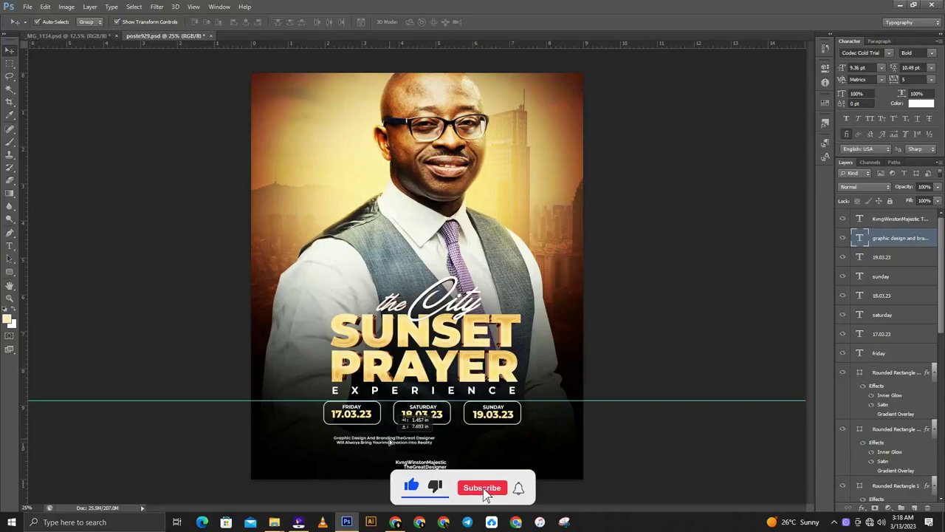
pyautogui.click(723, 406)
# Place the name credit at upper left near the head with Difference blending, and centre the tagline.
pyautogui.moveTo(443, 468); pyautogui.dragTo(353, 161)
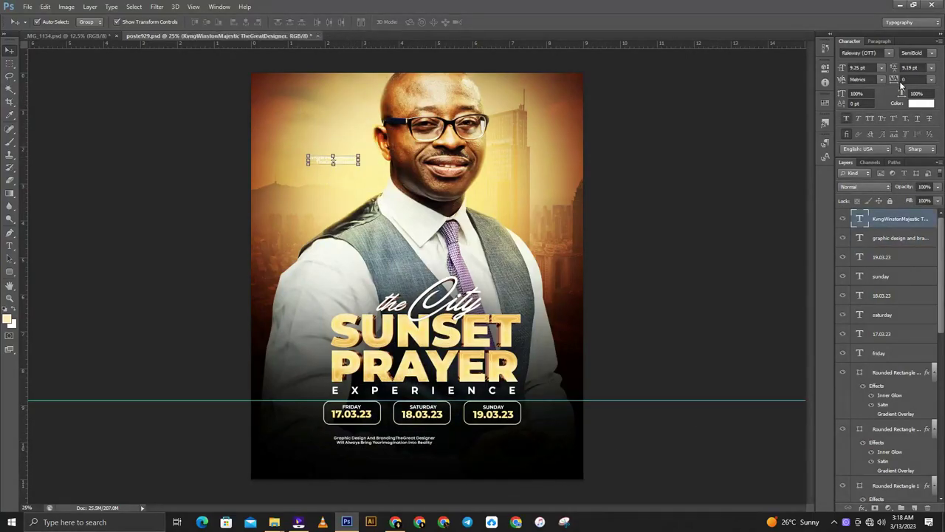
pyautogui.click(864, 187)
pyautogui.press('Escape')
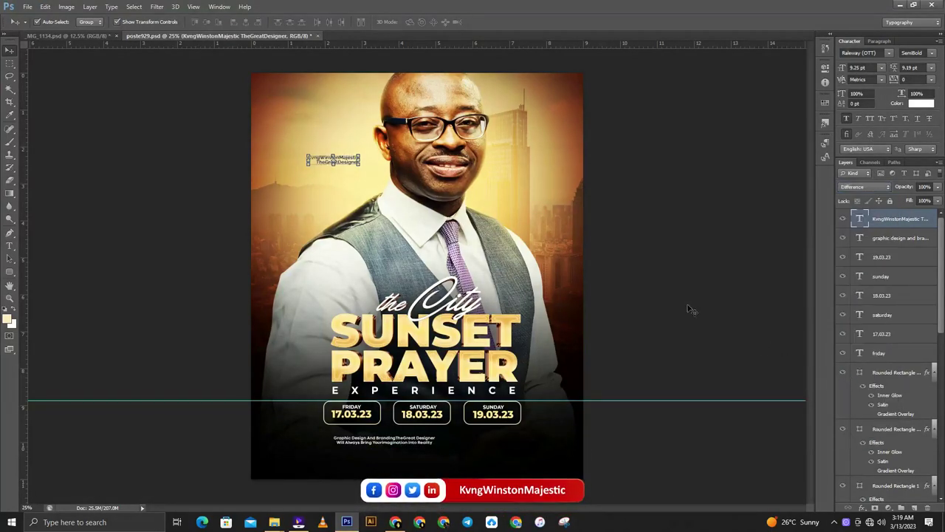
pyautogui.click(660, 253)
pyautogui.moveTo(341, 165); pyautogui.dragTo(344, 165)
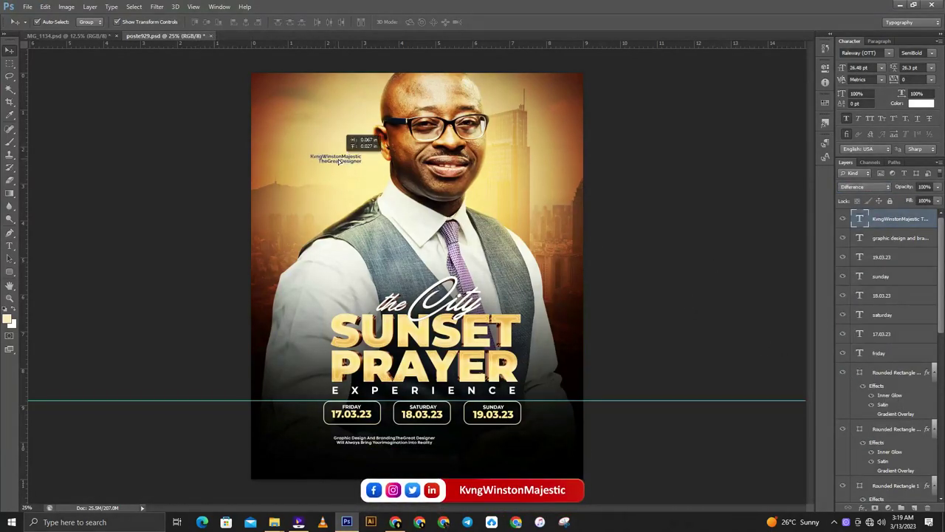
pyautogui.click(633, 186)
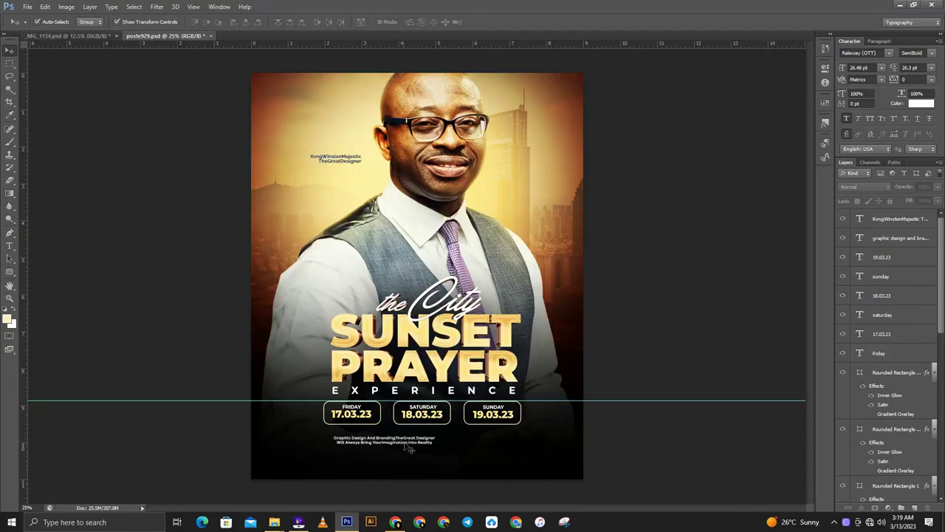
pyautogui.moveTo(408, 447); pyautogui.dragTo(439, 449)
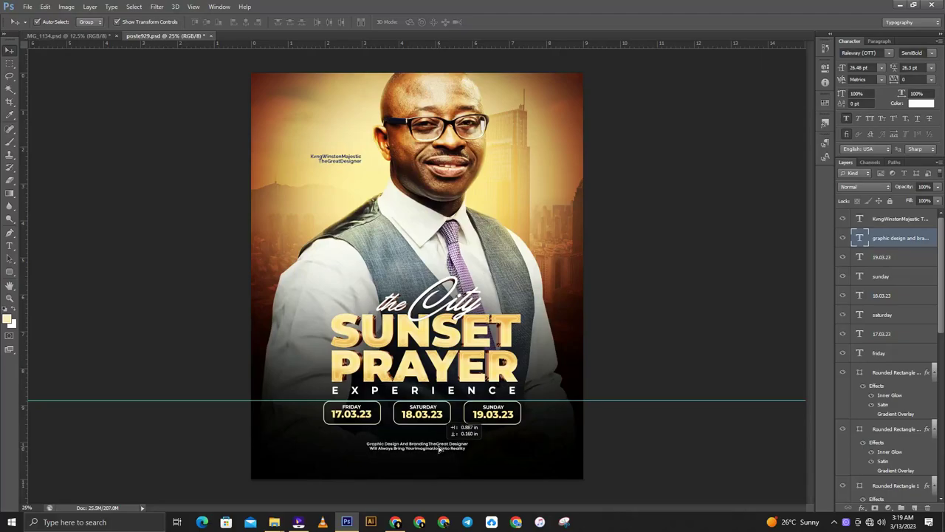
# Select the three date boxes with their texts and scale them down to about 97%.
pyautogui.click(645, 430)
pyautogui.click(334, 411)
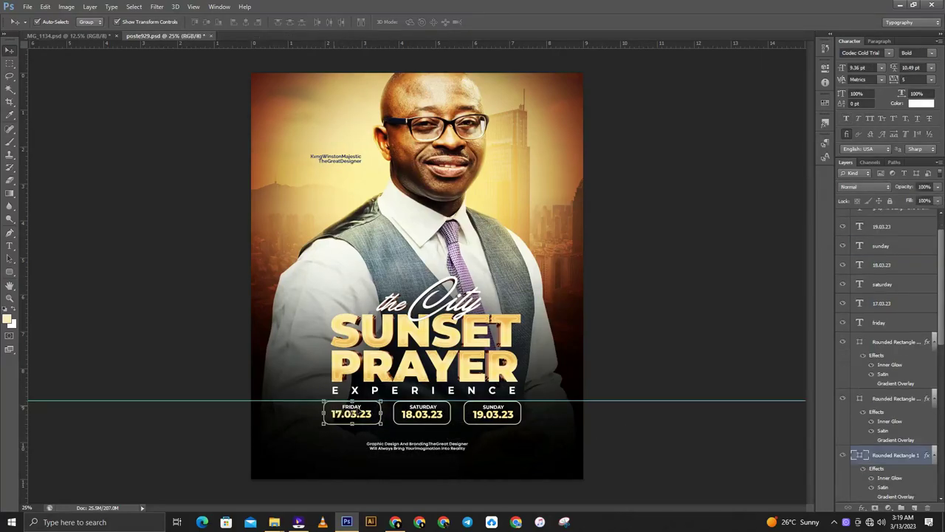
pyautogui.keyDown('shift'); pyautogui.click(367, 413); pyautogui.keyUp('shift')
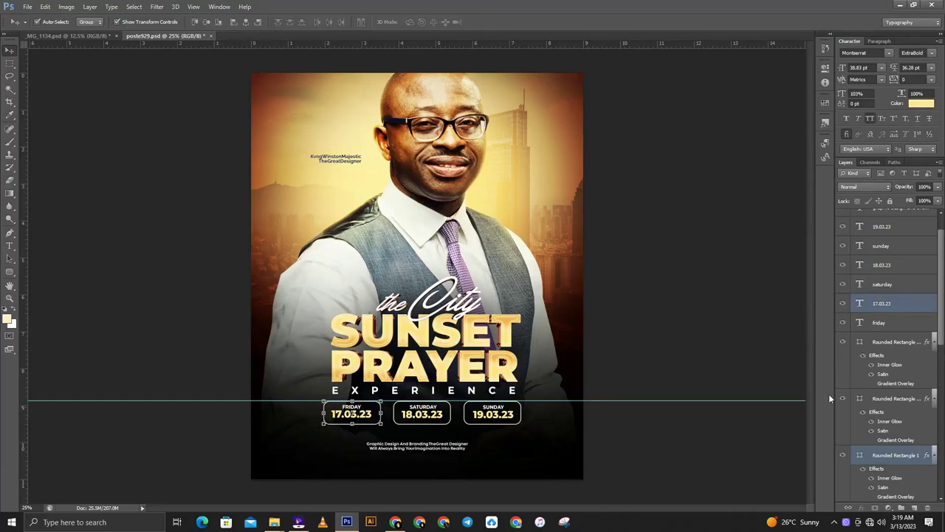
pyautogui.scroll(-2, 893, 457)
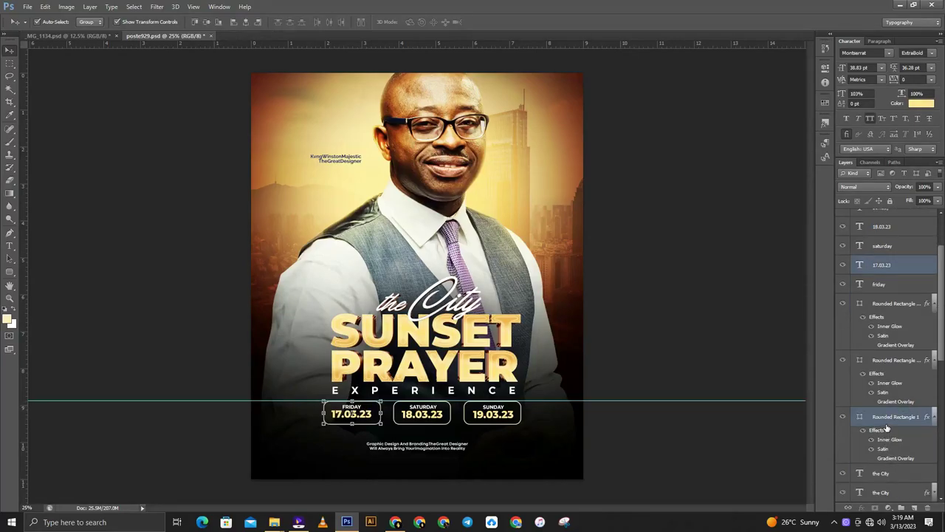
pyautogui.click(887, 427)
pyautogui.scroll(3, 875, 260)
pyautogui.keyDown('shift'); pyautogui.click(886, 258); pyautogui.keyUp('shift')
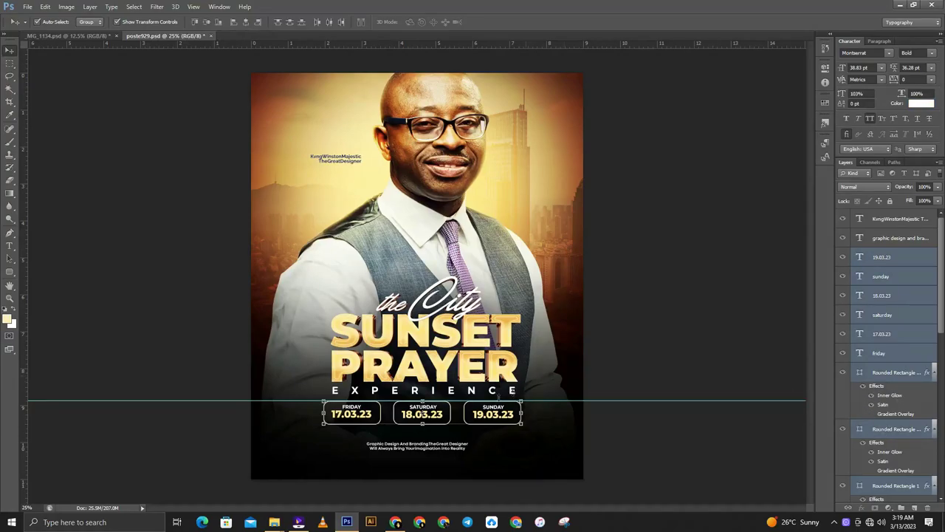
pyautogui.moveTo(524, 399); pyautogui.dragTo(516, 403)
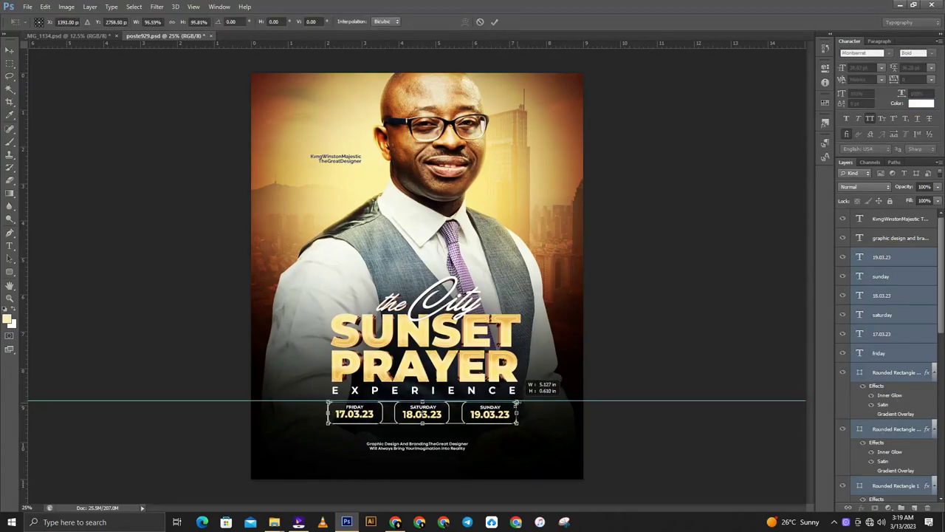
pyautogui.click(496, 22)
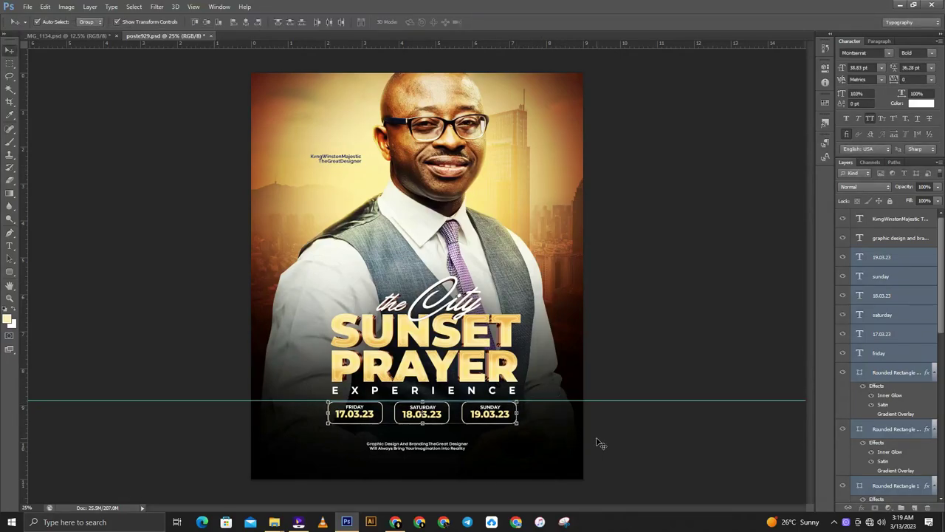
# Nudge the date boxes lower, group them as Group 2, and reposition the horizontal guide.
pyautogui.press('Down')
pyautogui.press('Down')
pyautogui.press('Down')
pyautogui.press('Down')
pyautogui.press('Down')
pyautogui.press('Down')
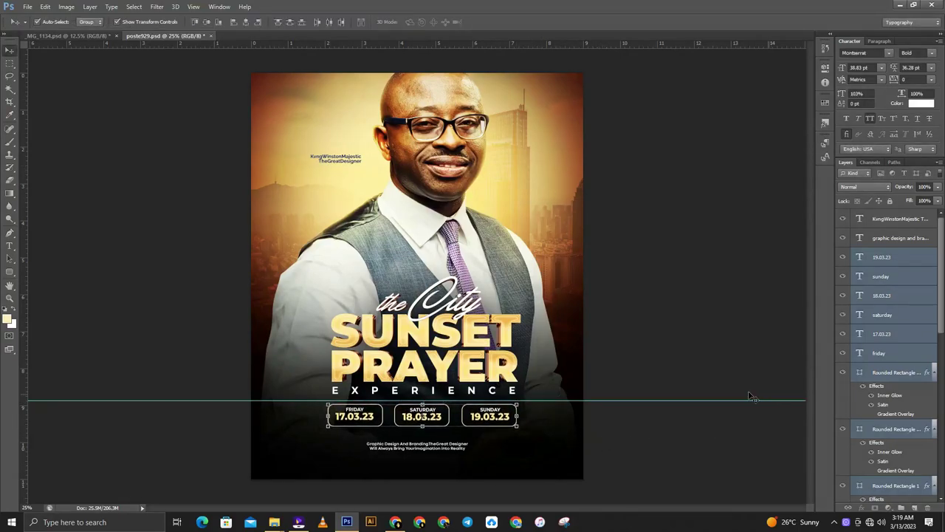
pyautogui.press('Down')
pyautogui.press('Down')
pyautogui.press('Down')
pyautogui.press('Down')
pyautogui.press('Down')
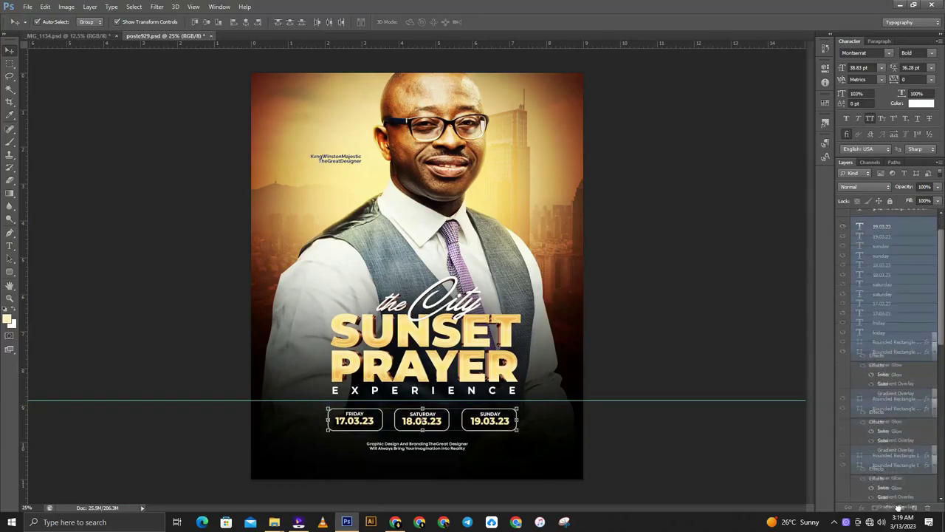
pyautogui.hotkey('ctrl', 'g')
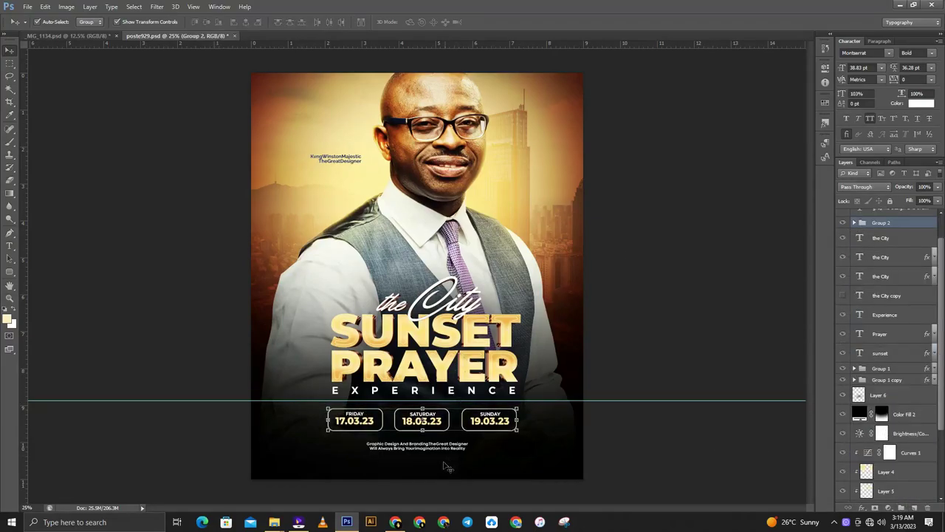
pyautogui.moveTo(434, 421); pyautogui.dragTo(436, 426)
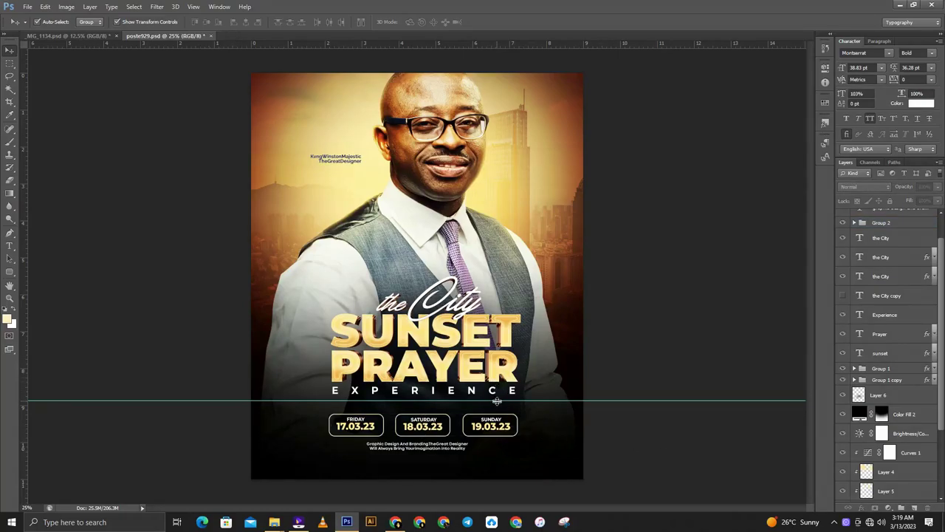
pyautogui.moveTo(491, 44); pyautogui.dragTo(498, 393)
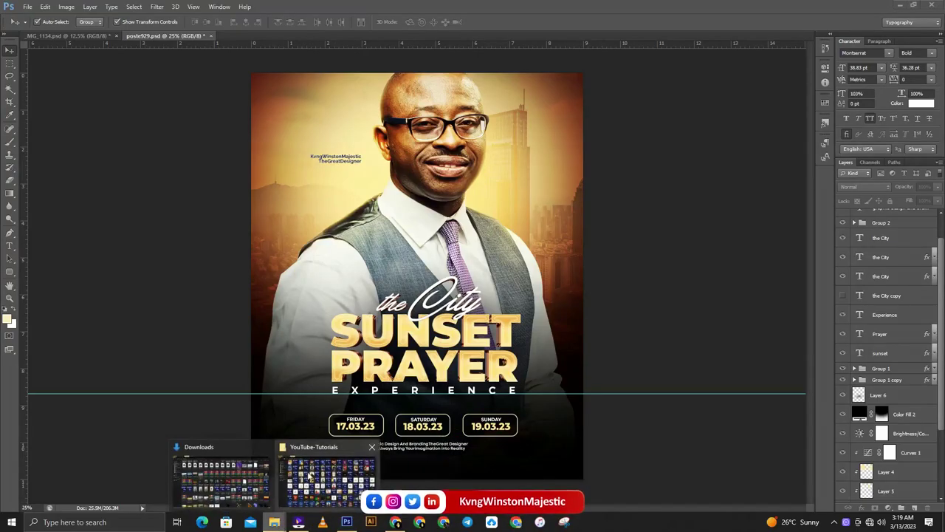
# Bring up the YouTube-Tutorials poster folder in File Explorer and open the poste229 image.
pyautogui.click(310, 477)
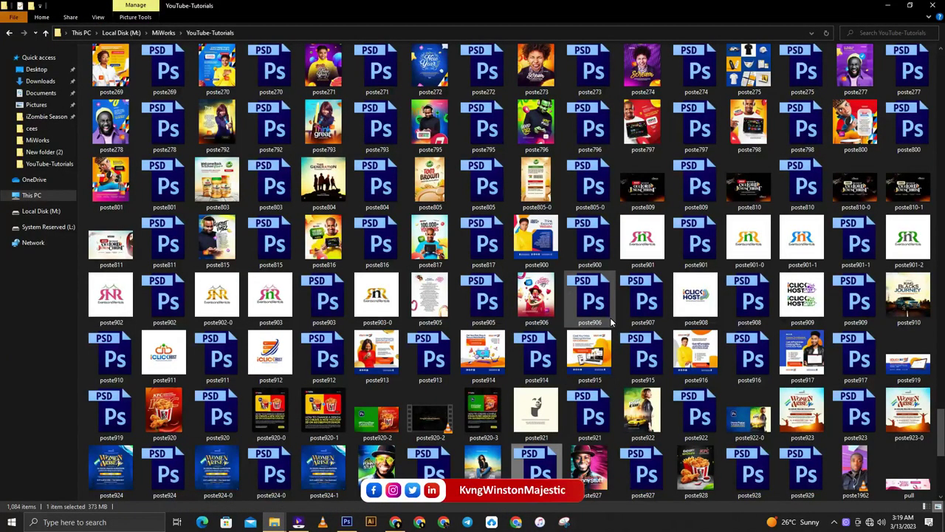
pyautogui.scroll(10, 611, 317)
pyautogui.scroll(4, 611, 317)
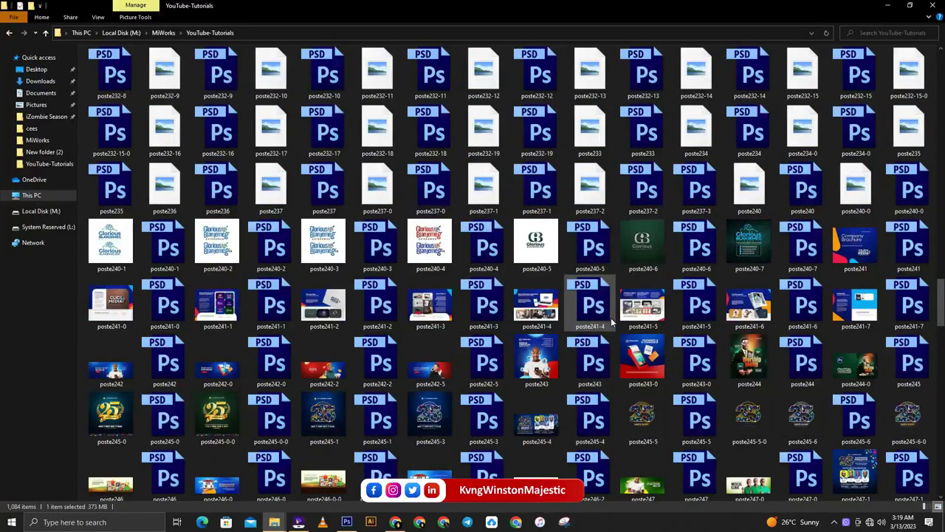
pyautogui.scroll(4, 610, 317)
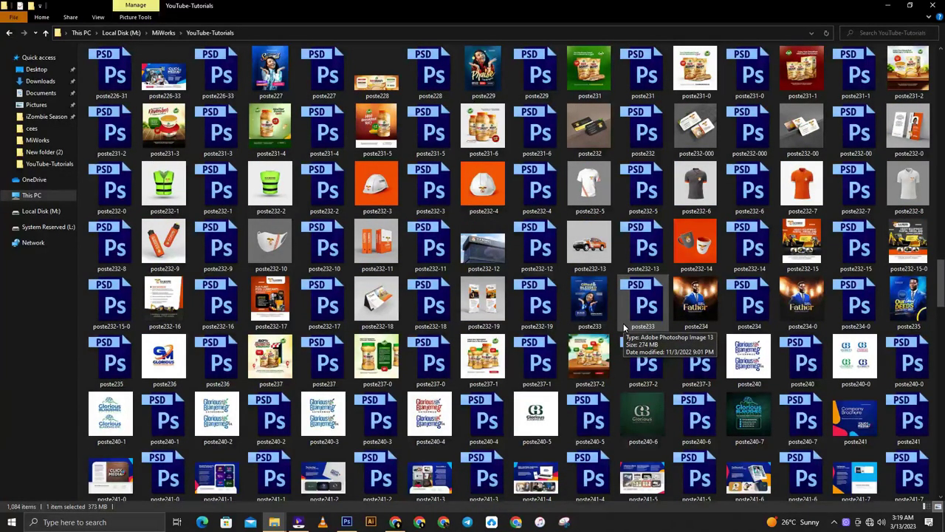
pyautogui.scroll(3, 631, 322)
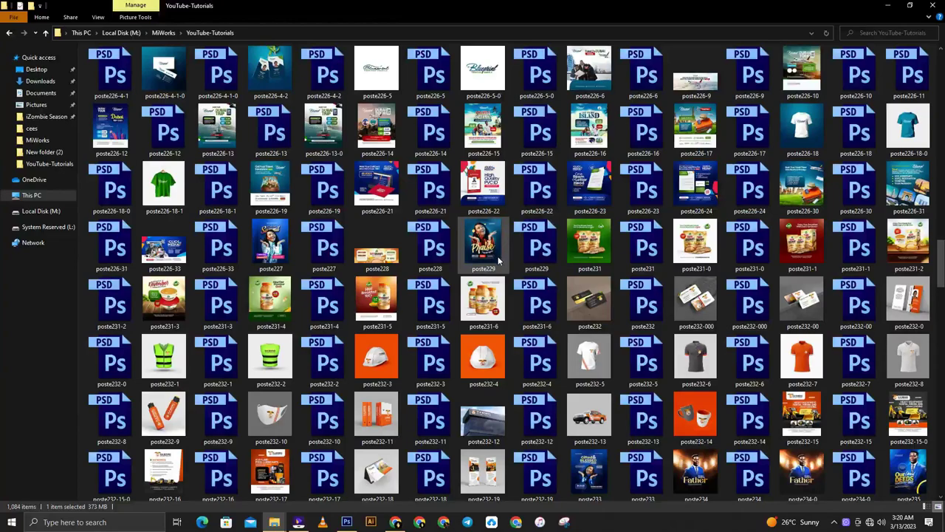
pyautogui.doubleClick(475, 251)
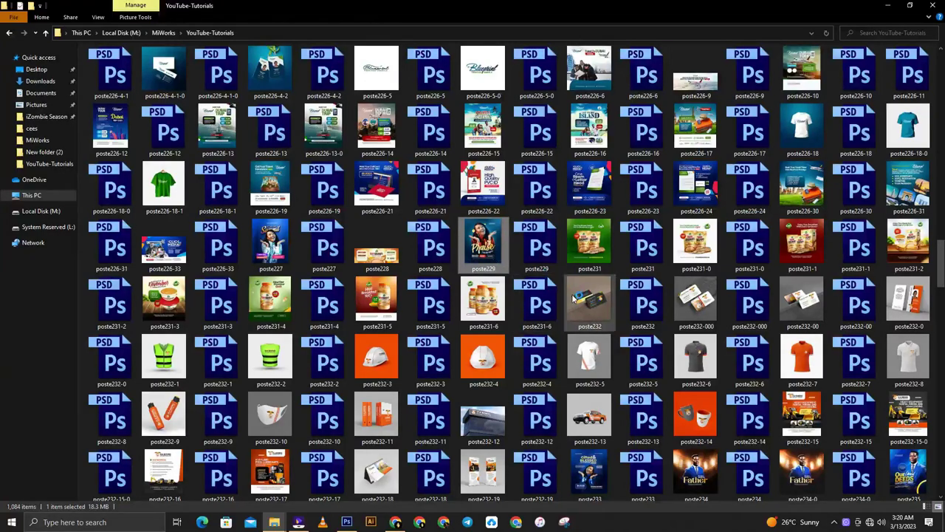
# Look over the poste229 tagline in Paint, close it, and open the poste229 PSD file.
pyautogui.scroll(-10, 663, 414)
pyautogui.scroll(-10, 679, 414)
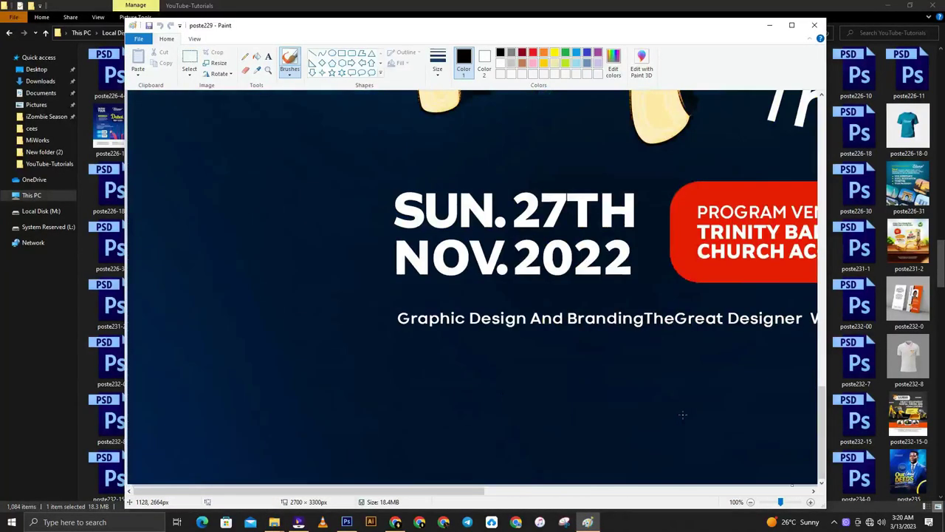
pyautogui.scroll(10, 683, 414)
pyautogui.scroll(-10, 683, 443)
pyautogui.moveTo(445, 490); pyautogui.dragTo(679, 490)
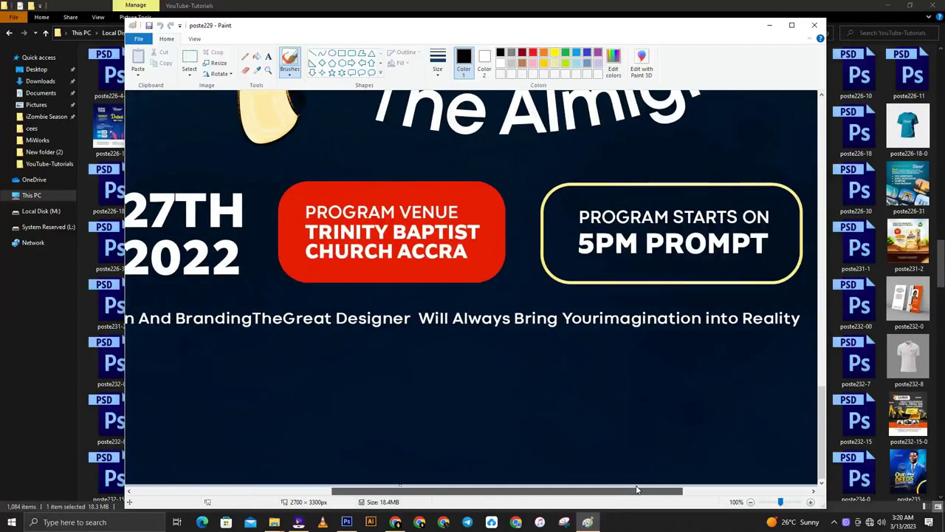
pyautogui.click(814, 25)
pyautogui.doubleClick(532, 246)
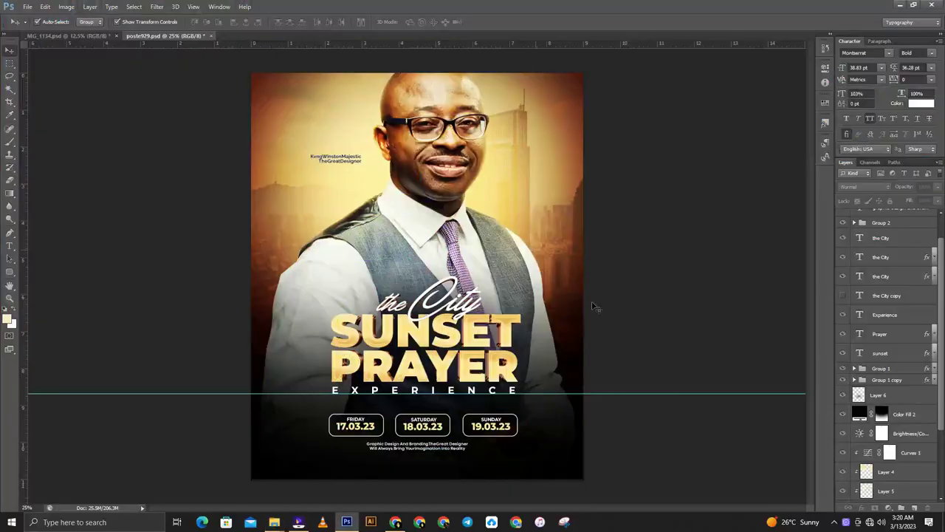
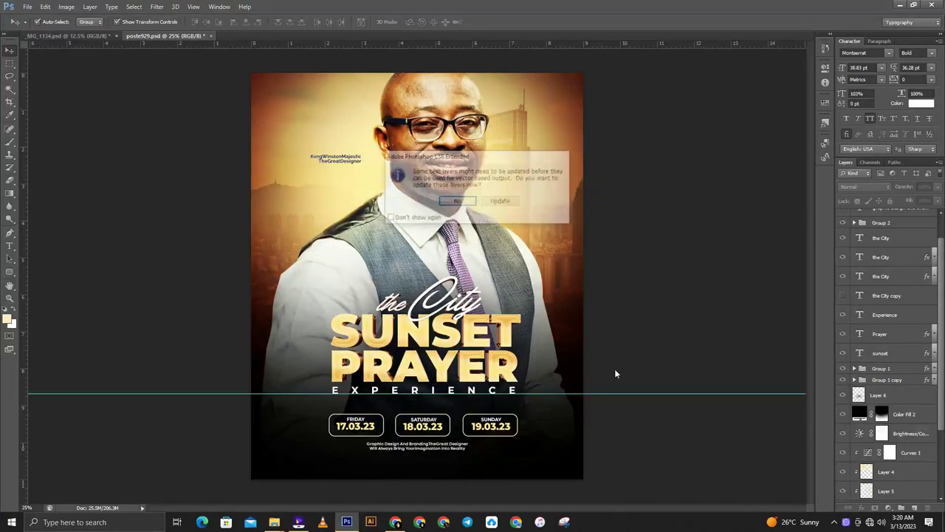
# Open the Praise poster and pick out its red venue box and venue text layers.
pyautogui.click(452, 203)
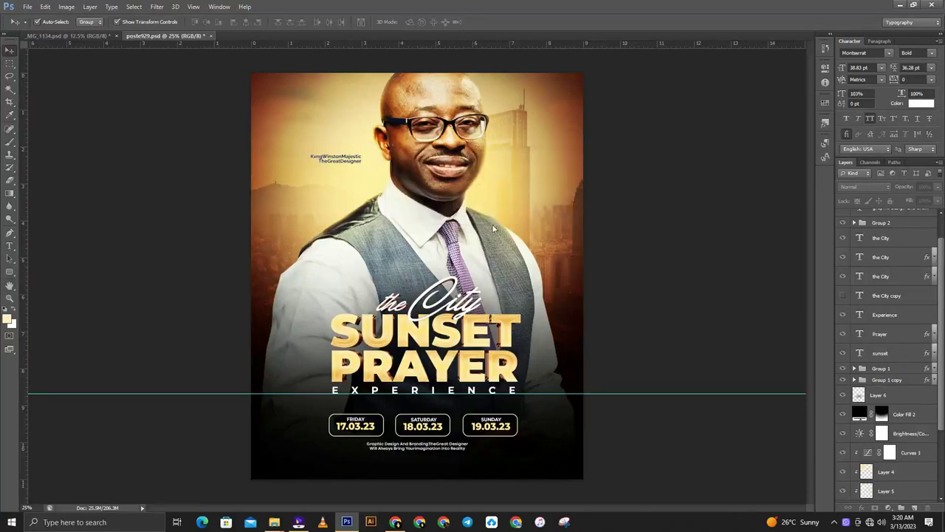
pyautogui.click(413, 417)
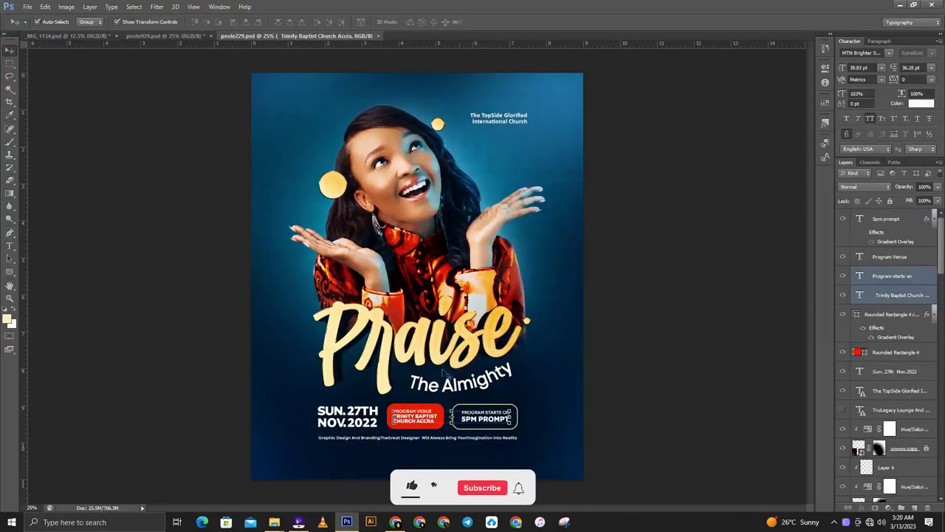
pyautogui.click(412, 487)
pyautogui.click(418, 415)
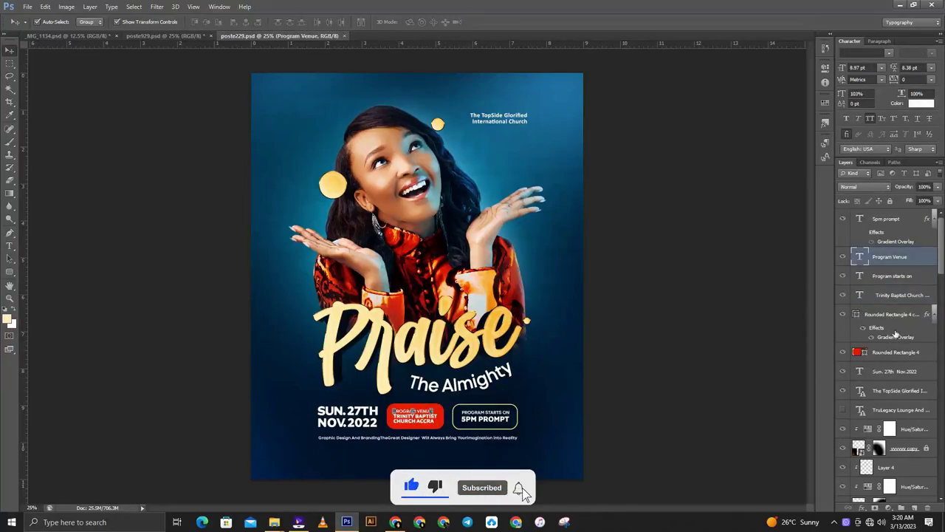
pyautogui.keyDown('shift'); pyautogui.click(414, 415); pyautogui.keyUp('shift')
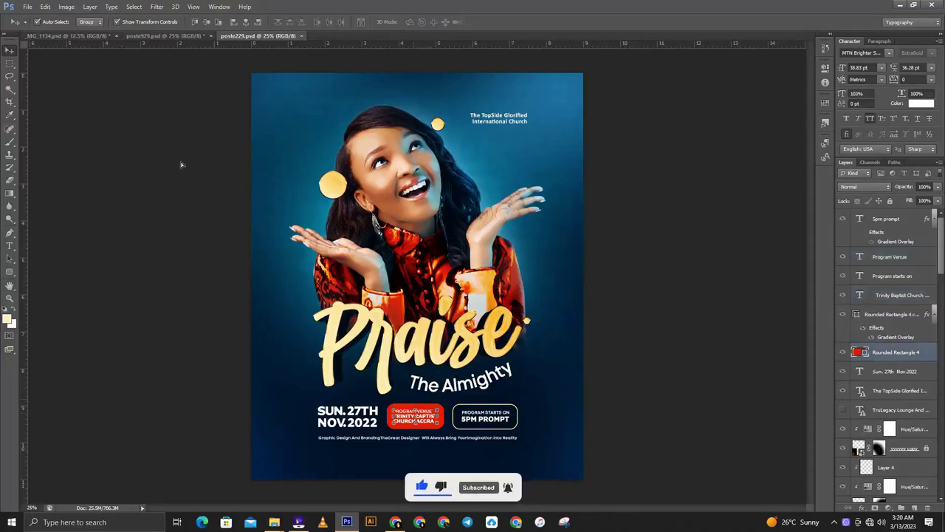
pyautogui.press('Delete')
pyautogui.click(164, 36)
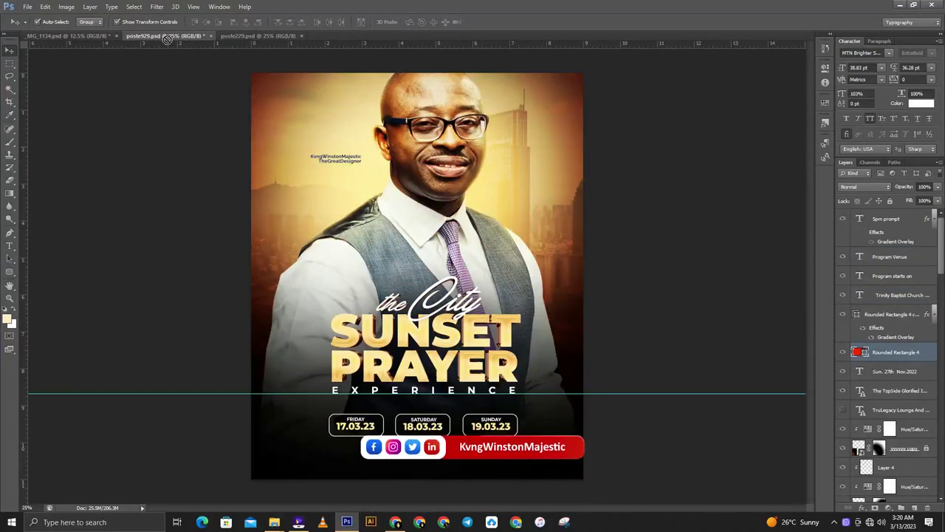
pyautogui.click(229, 35)
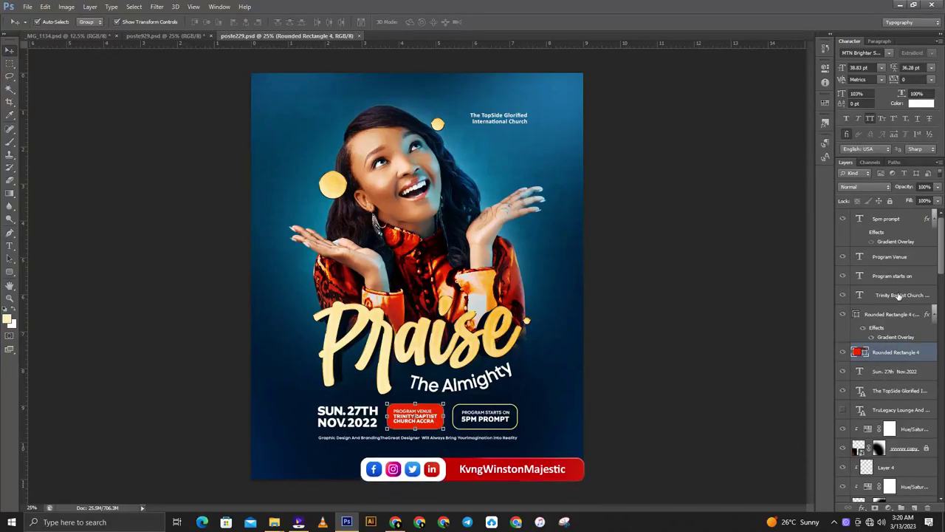
# Drag the venue badge with the venue, Program Venue, program-start and 5pm texts onto the Sunset Prayer flyer.
pyautogui.keyDown('ctrl'); pyautogui.click(899, 296); pyautogui.keyUp('ctrl')
pyautogui.keyDown('ctrl'); pyautogui.click(899, 277); pyautogui.keyUp('ctrl')
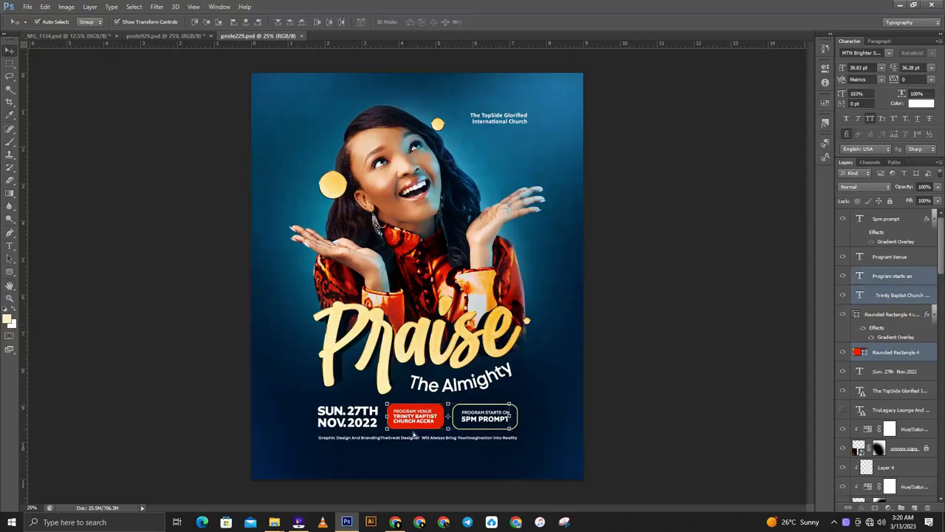
pyautogui.keyDown('ctrl'); pyautogui.click(896, 277); pyautogui.keyUp('ctrl')
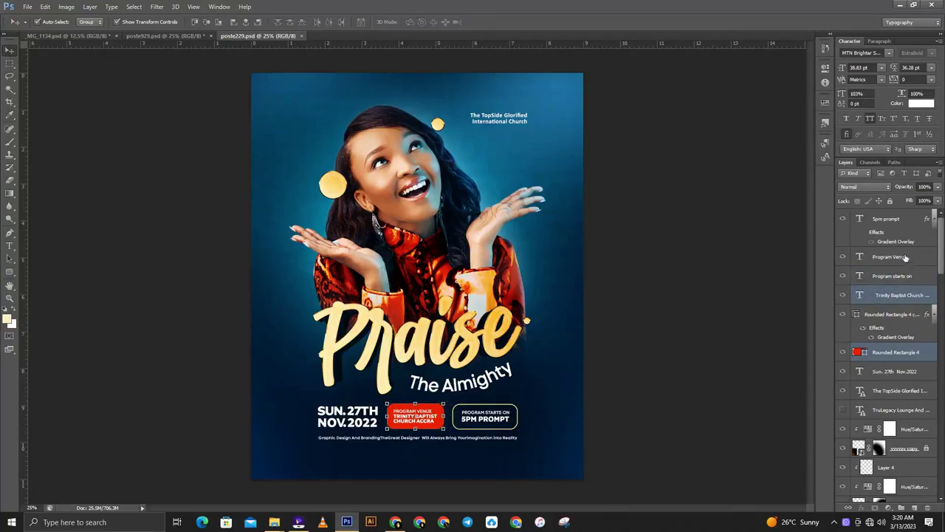
pyautogui.keyDown('ctrl'); pyautogui.click(901, 256); pyautogui.keyUp('ctrl')
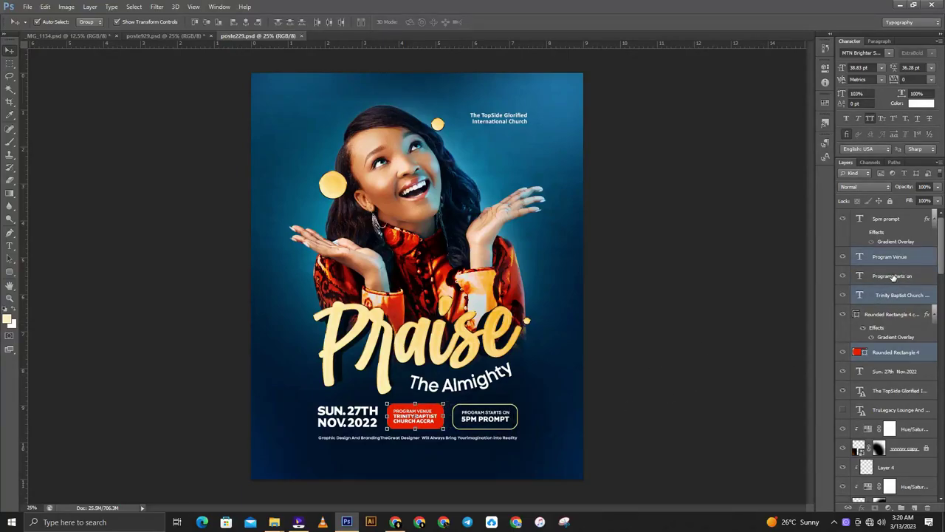
pyautogui.keyDown('ctrl'); pyautogui.click(892, 276); pyautogui.keyUp('ctrl')
pyautogui.keyDown('ctrl'); pyautogui.click(875, 233); pyautogui.keyUp('ctrl')
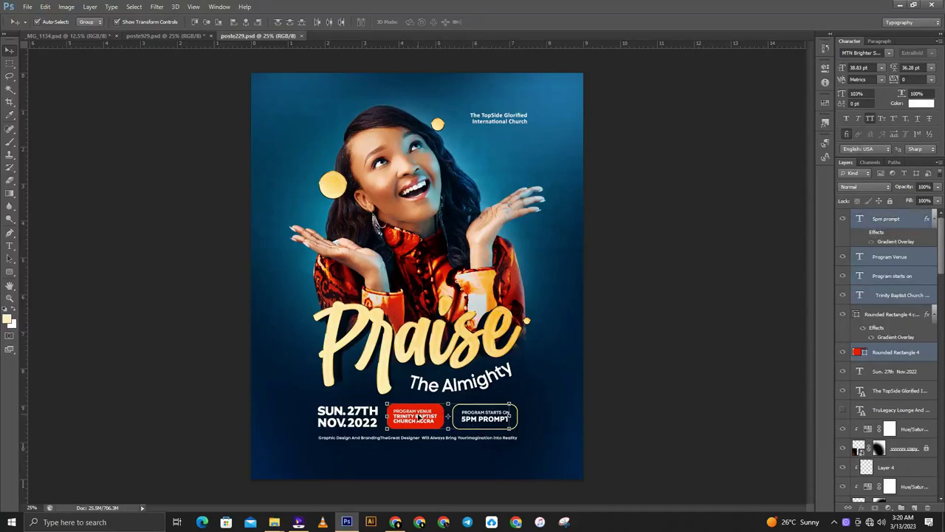
pyautogui.moveTo(419, 418)
pyautogui.mouseDown()
pyautogui.moveTo(142, 37)
pyautogui.moveTo(379, 240)
pyautogui.mouseUp()
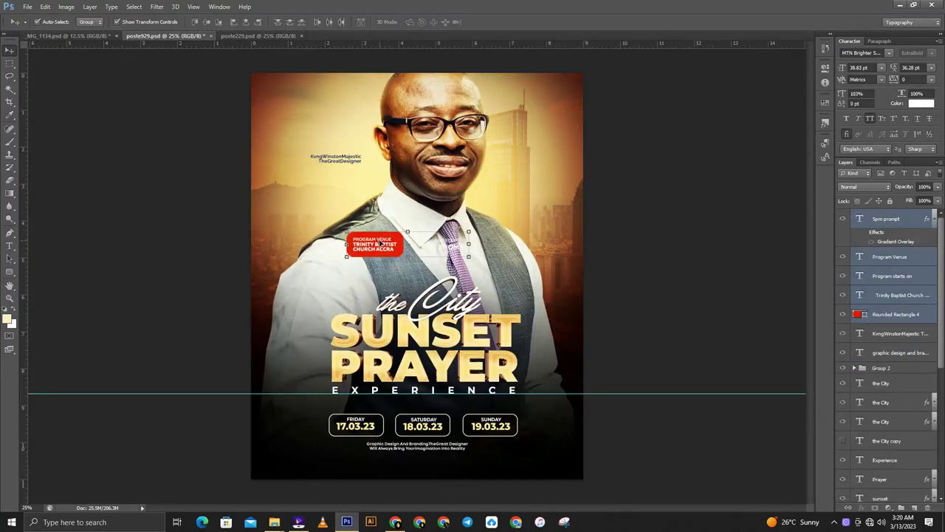
# Move the Trinity Baptist Church and Program Venue texts down just above the date boxes.
pyautogui.click(674, 242)
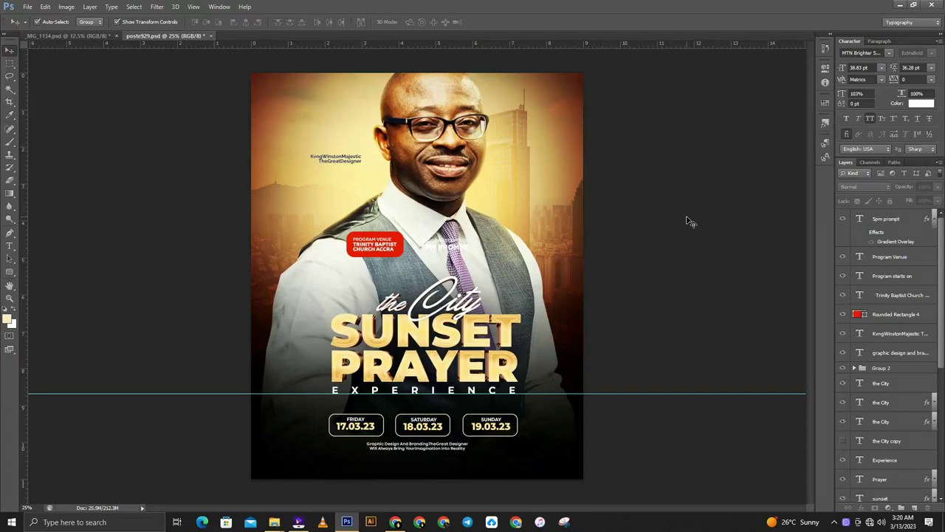
pyautogui.hotkey('ctrl', '+')
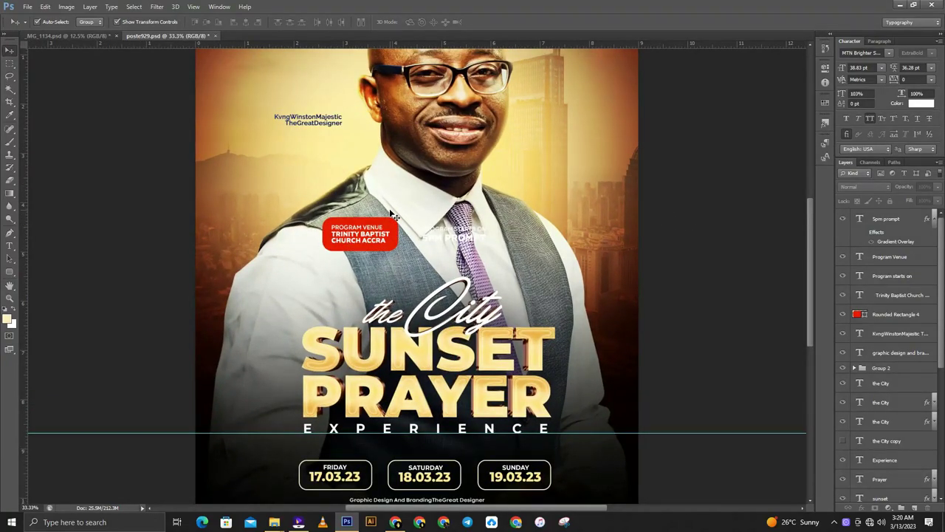
pyautogui.click(393, 224)
pyautogui.keyDown('shift'); pyautogui.click(380, 232); pyautogui.keyUp('shift')
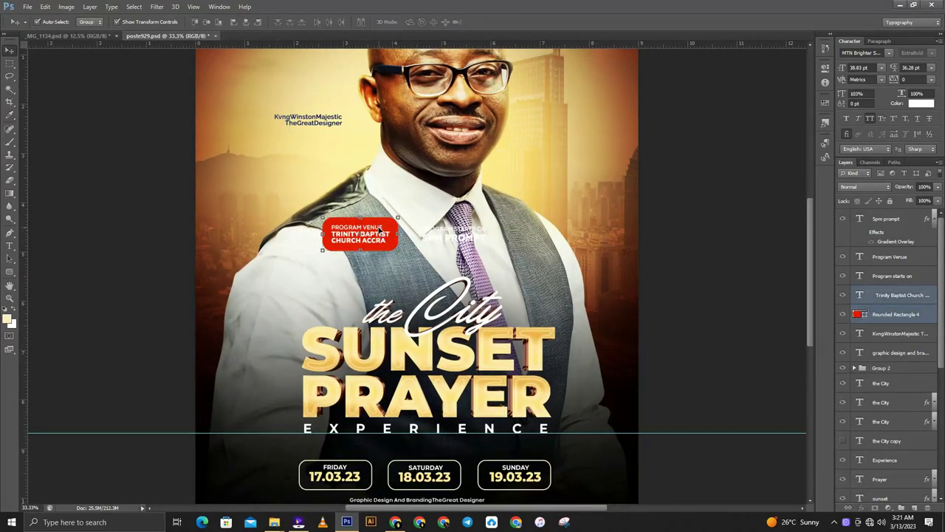
pyautogui.keyDown('shift'); pyautogui.click(381, 228); pyautogui.keyUp('shift')
pyautogui.click(765, 289)
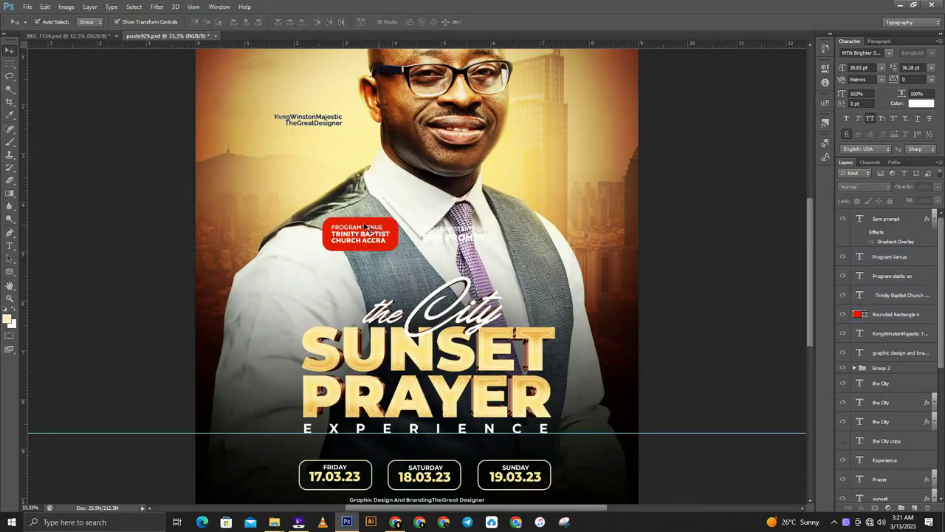
pyautogui.click(377, 232)
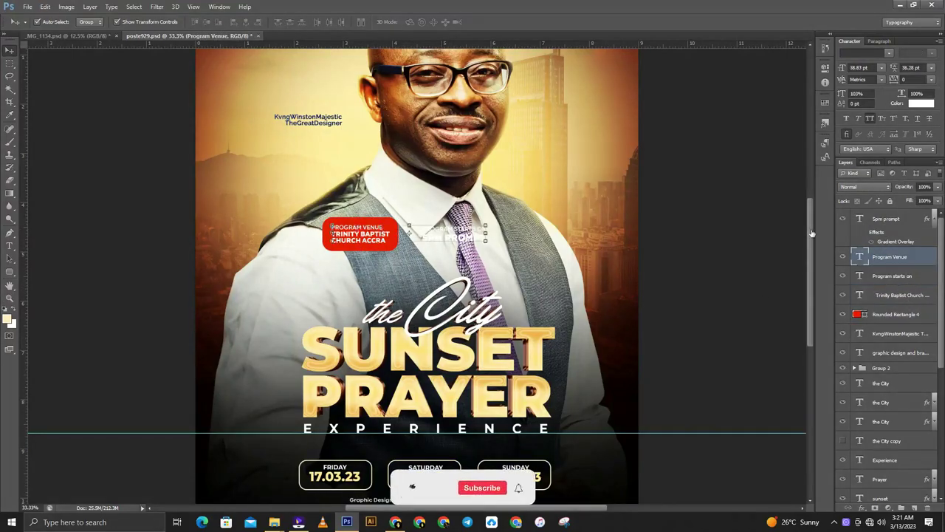
pyautogui.keyDown('shift'); pyautogui.click(454, 233); pyautogui.keyUp('shift')
pyautogui.click(794, 253)
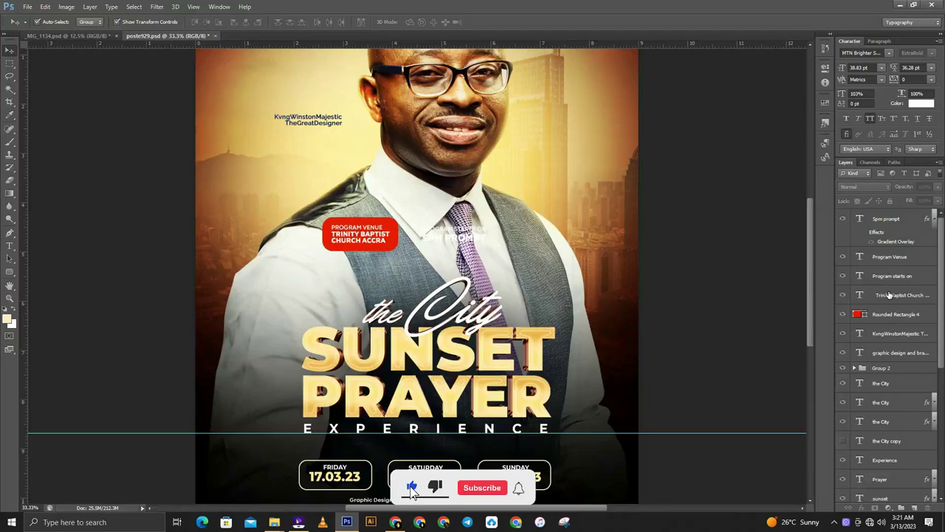
pyautogui.click(889, 295)
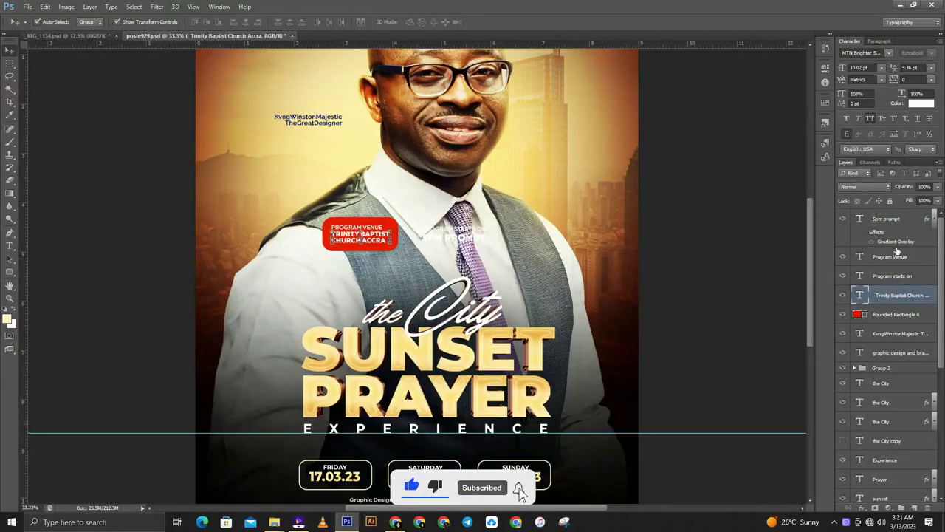
pyautogui.keyDown('ctrl'); pyautogui.click(899, 264); pyautogui.keyUp('ctrl')
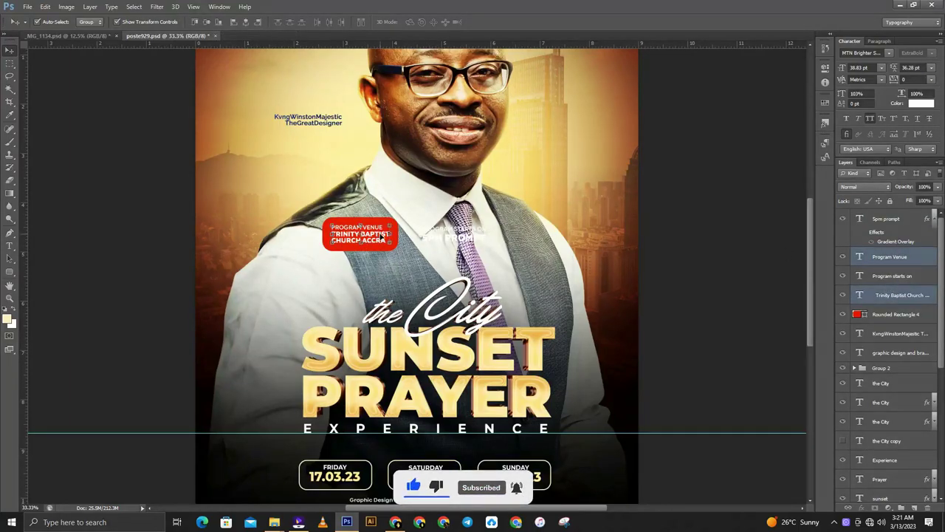
pyautogui.moveTo(356, 229)
pyautogui.mouseDown()
pyautogui.moveTo(413, 429)
pyautogui.moveTo(406, 458)
pyautogui.mouseUp()
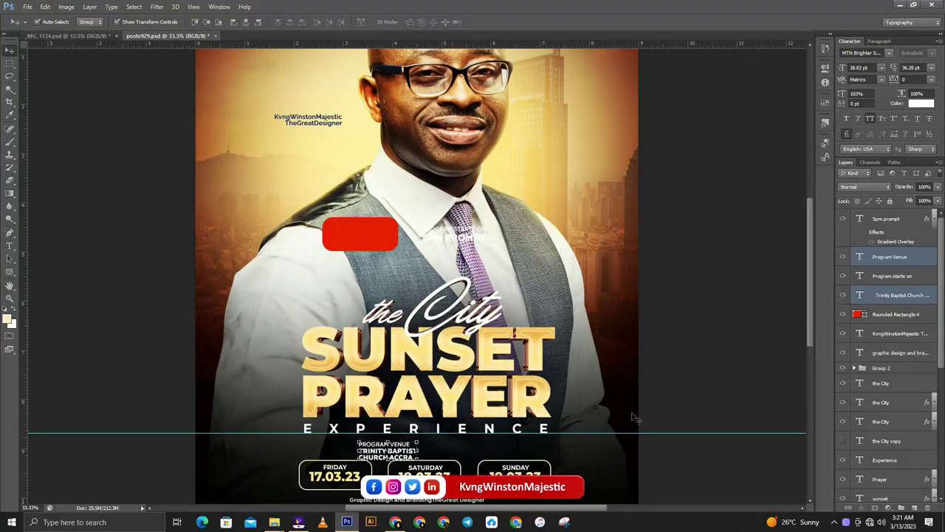
# Hide the PROGRAM VENUE label layer.
pyautogui.click(707, 449)
pyautogui.click(396, 448)
pyautogui.click(843, 256)
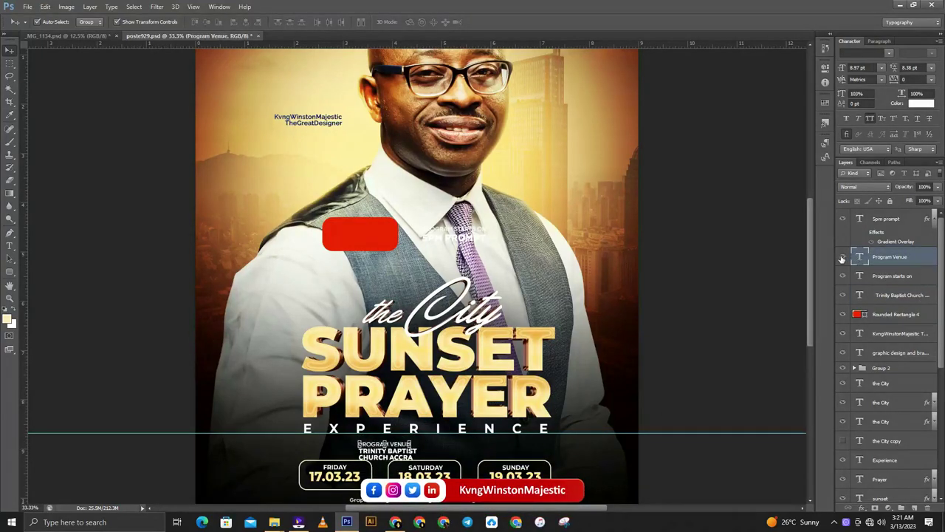
# Join the Trinity Baptist Church venue name onto a single line.
pyautogui.click(395, 454)
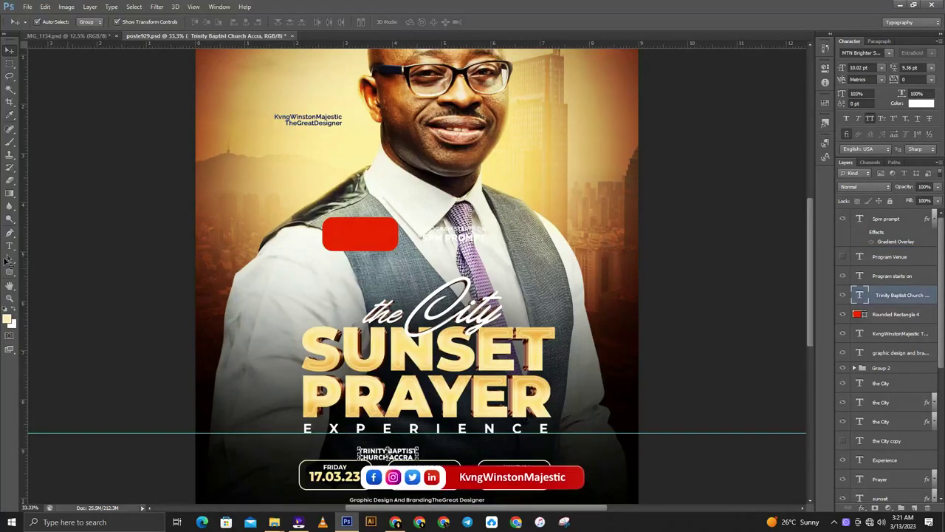
pyautogui.press('t')
pyautogui.click(360, 451)
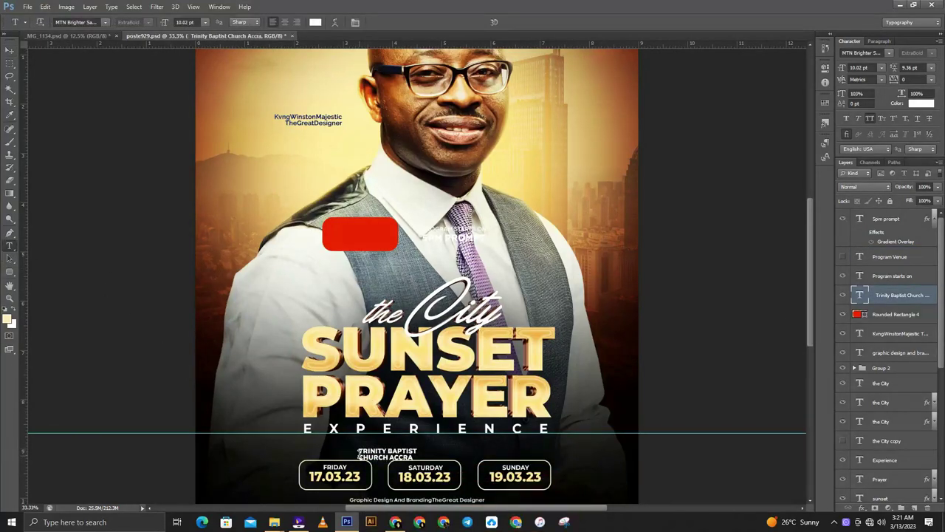
pyautogui.click(359, 453)
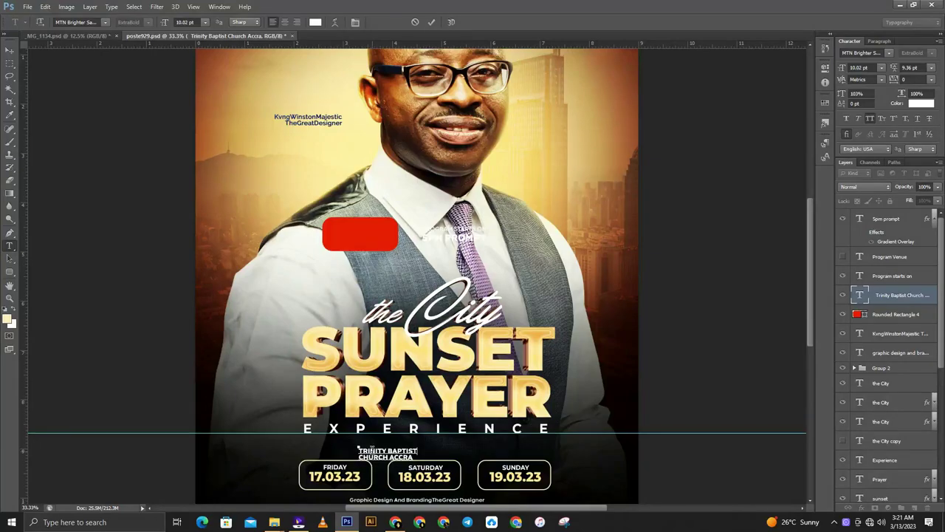
pyautogui.press('BackSpace')
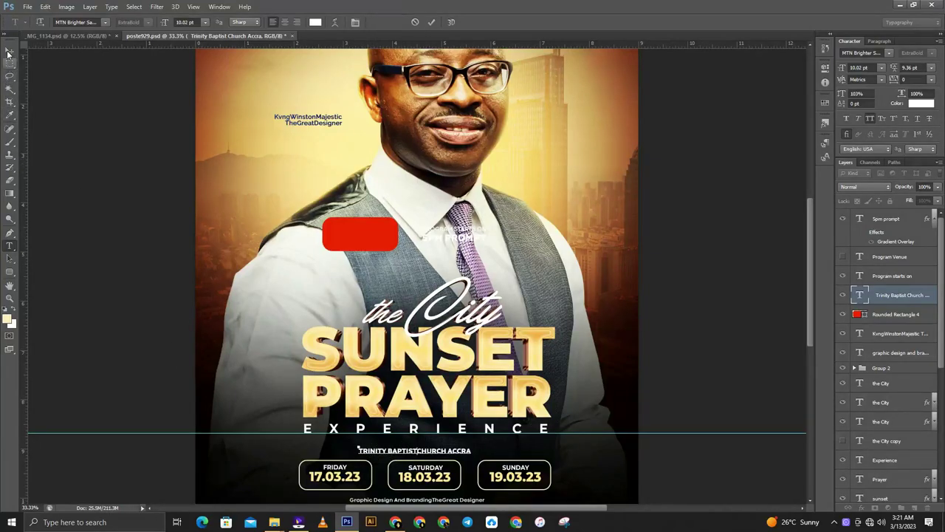
pyautogui.click(9, 51)
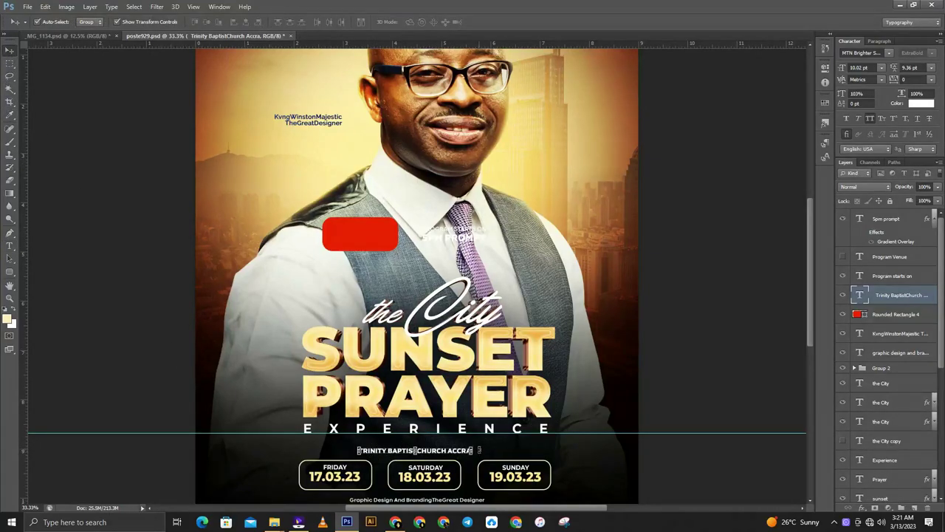
# Scale up the venue text and nudge it slightly upward.
pyautogui.hotkey('ctrl', 't')
pyautogui.moveTo(472, 442)
pyautogui.mouseDown()
pyautogui.moveTo(528, 434)
pyautogui.moveTo(502, 441)
pyautogui.mouseUp()
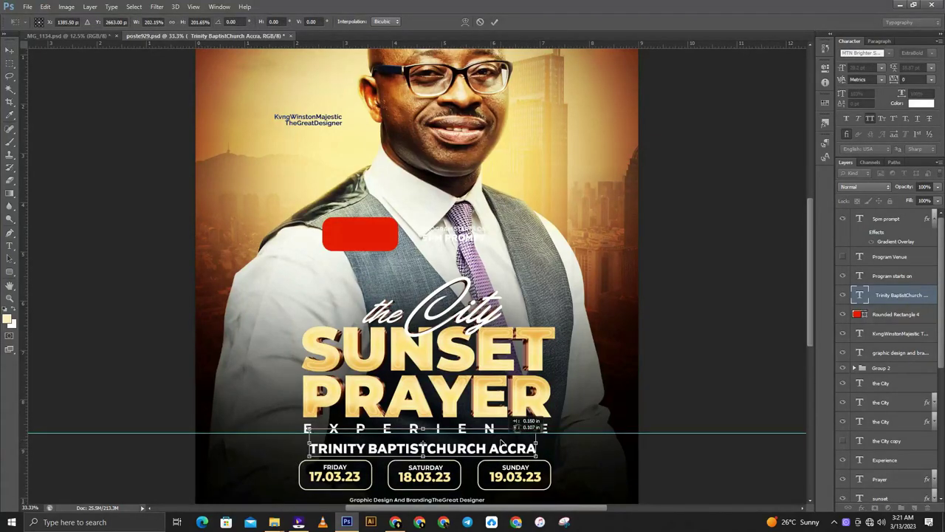
pyautogui.click(495, 22)
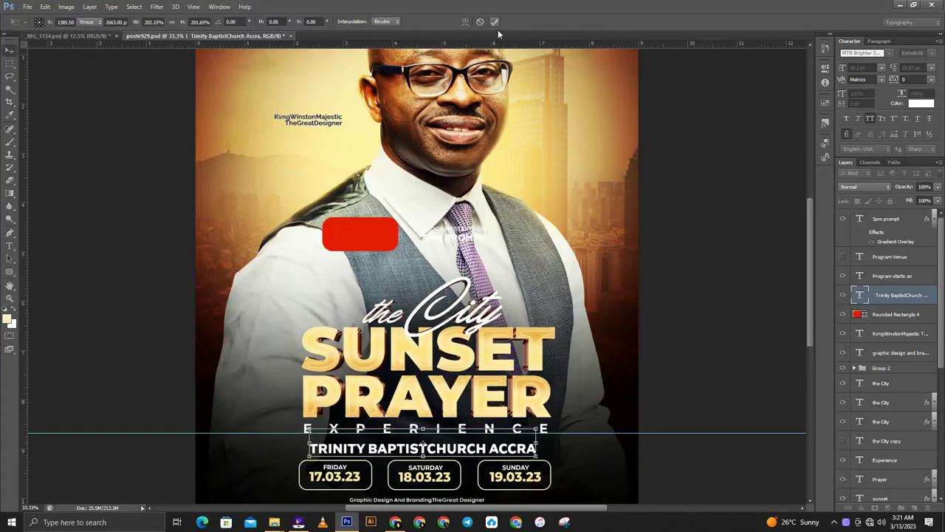
pyautogui.scroll(-2, 719, 423)
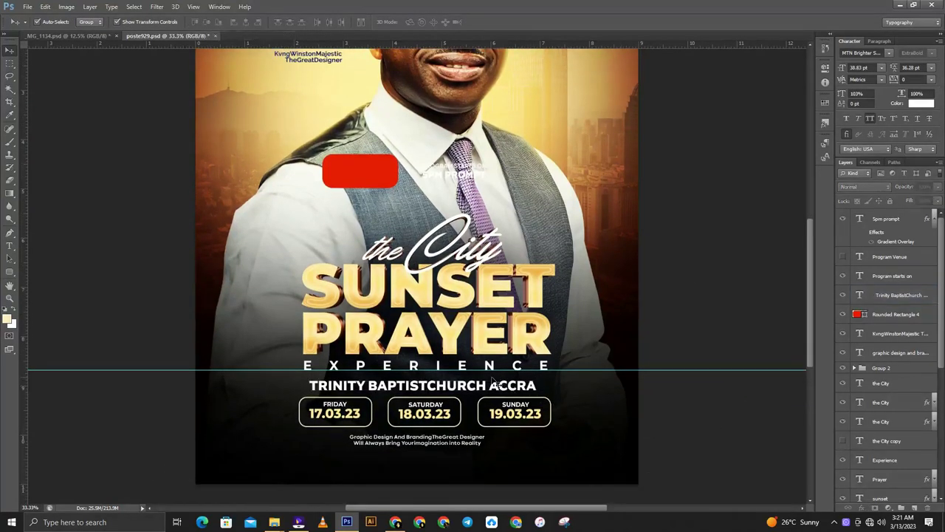
pyautogui.moveTo(481, 385); pyautogui.dragTo(482, 383)
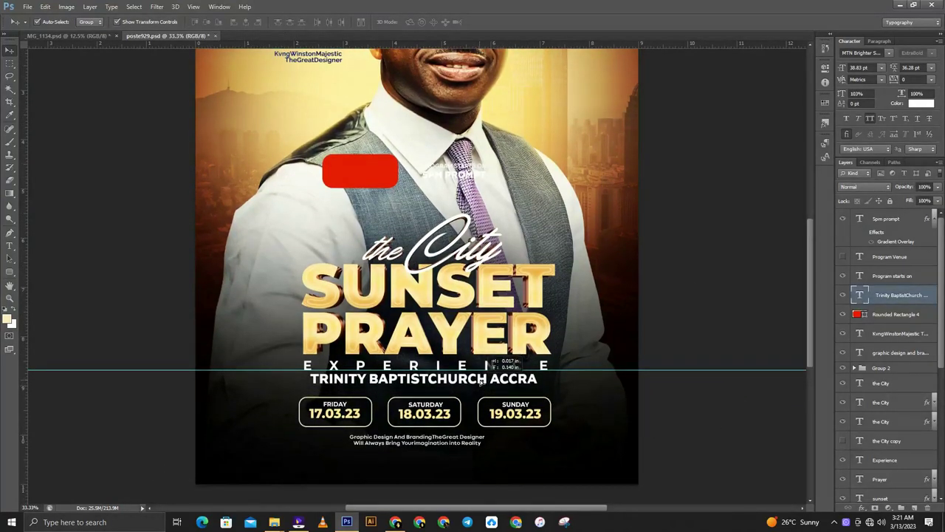
# Squeeze the venue line narrower horizontally in two successive transforms.
pyautogui.hotkey('ctrl', 't')
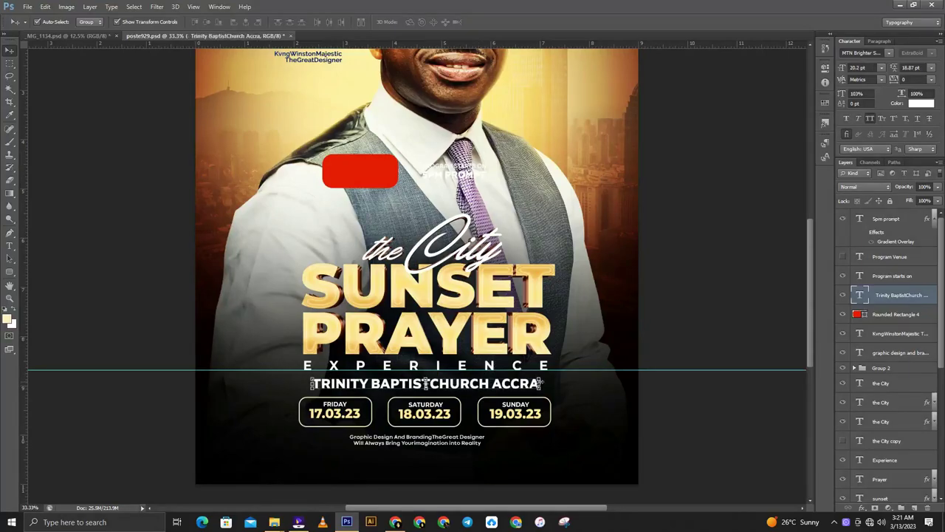
pyautogui.moveTo(541, 383); pyautogui.dragTo(522, 383)
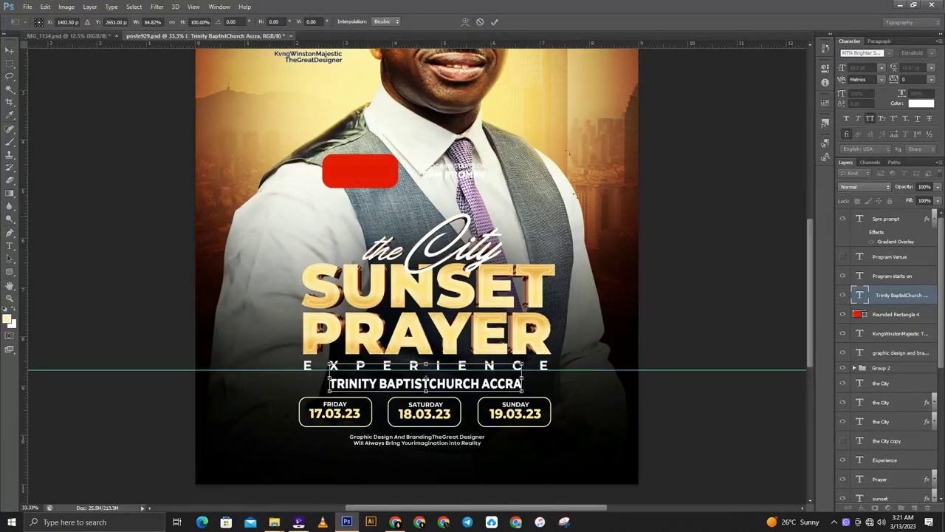
pyautogui.click(480, 23)
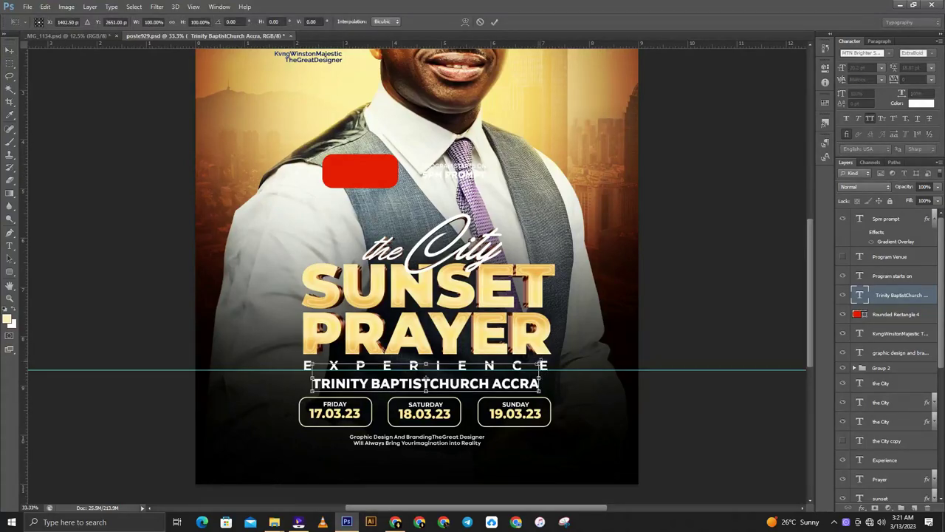
pyautogui.moveTo(542, 365); pyautogui.dragTo(517, 367)
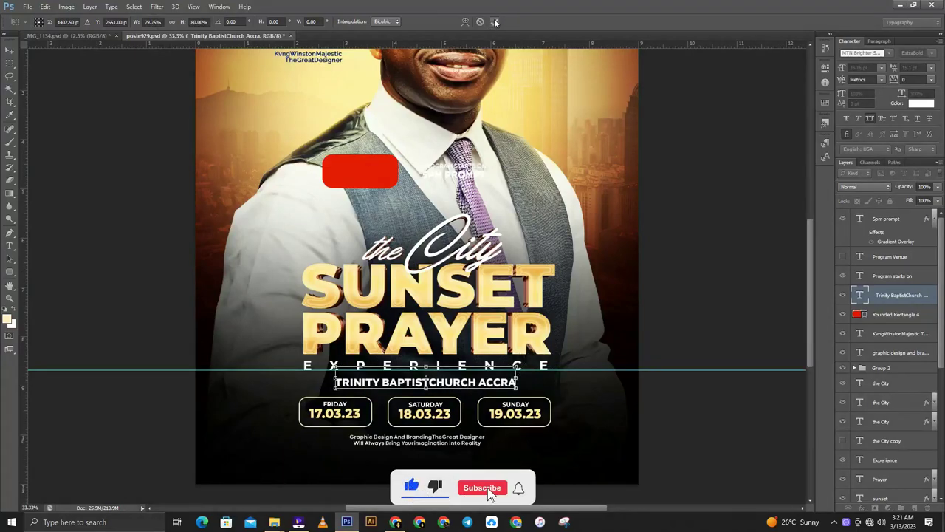
pyautogui.click(495, 22)
pyautogui.click(10, 245)
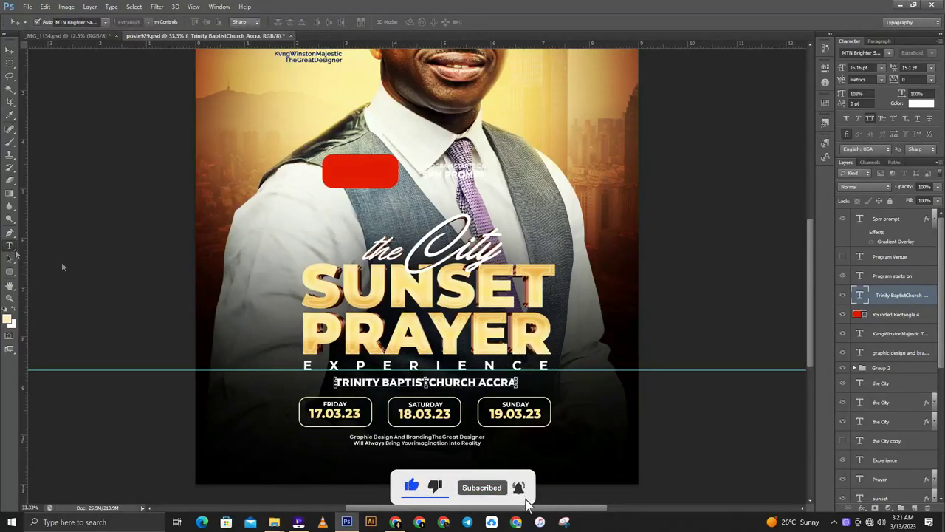
# Insert 'THIS WILL BE HAPPENING AT THE' before TRINITY in the venue line.
pyautogui.click(336, 381)
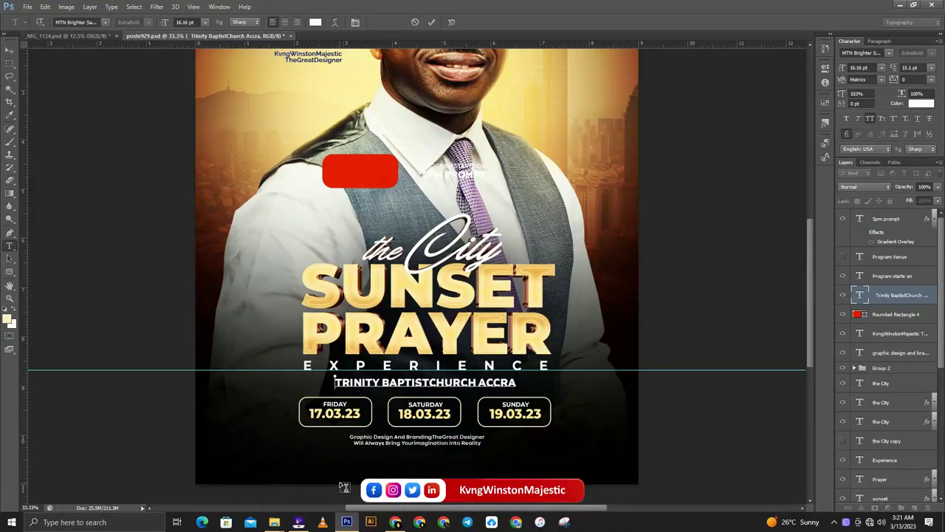
pyautogui.write('T')
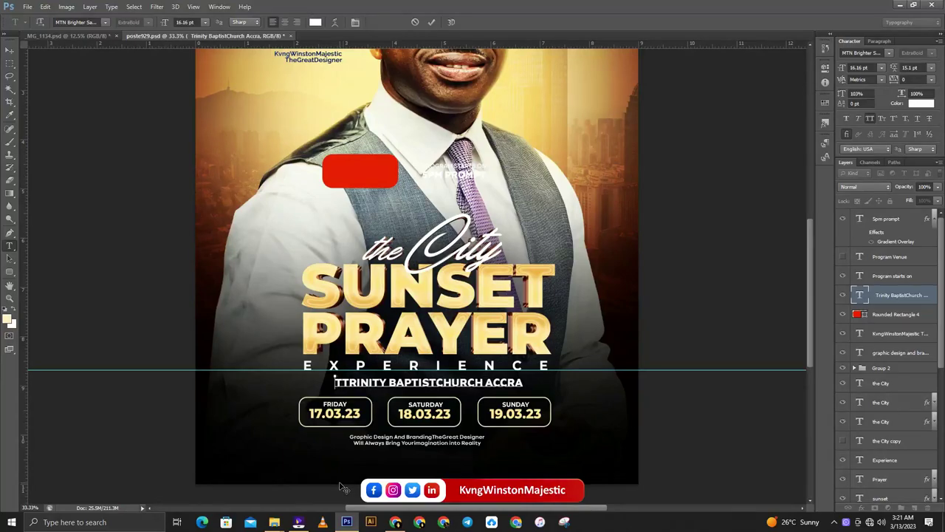
pyautogui.press('BackSpace')
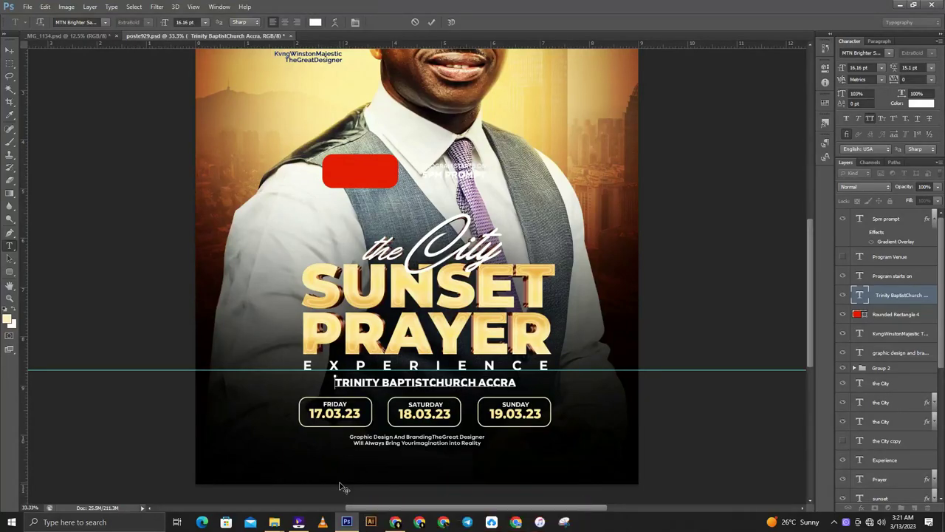
pyautogui.write('THIS')
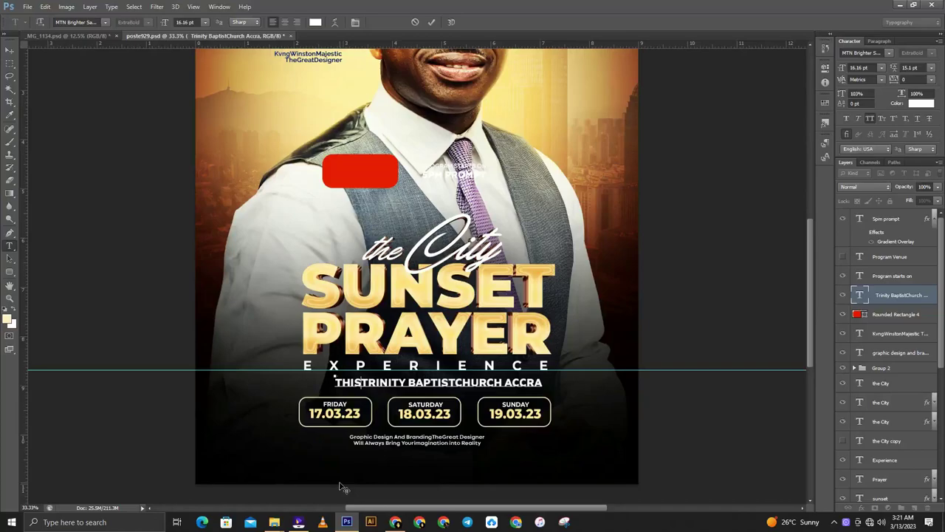
pyautogui.press('BackSpace')
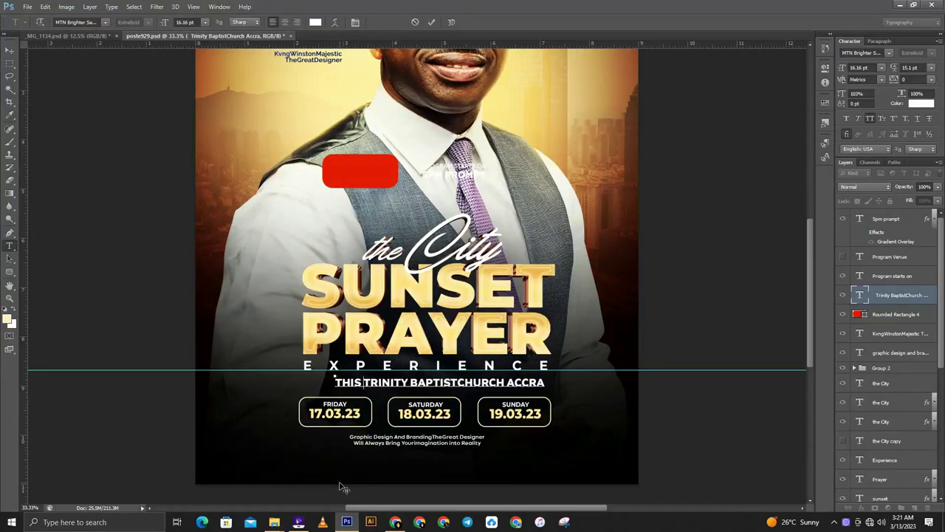
pyautogui.write('PR')
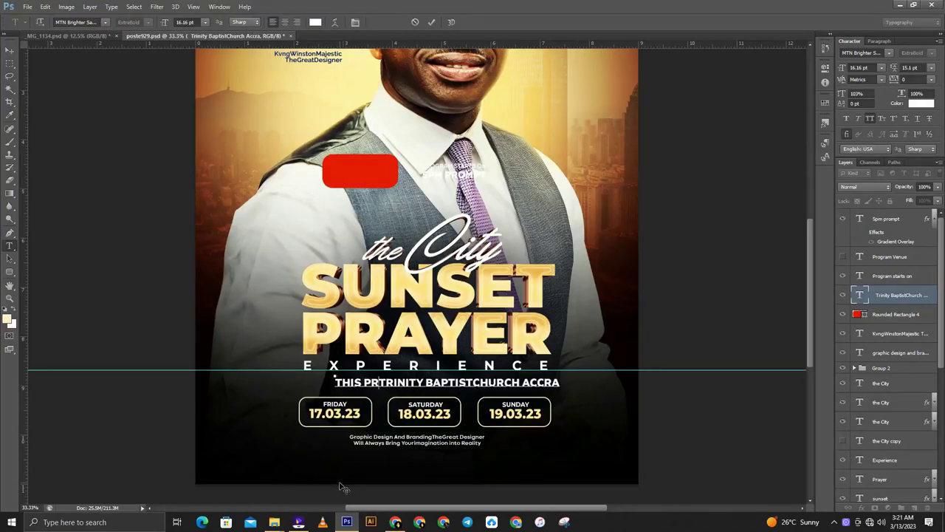
pyautogui.write('OM')
pyautogui.press('BackSpace')
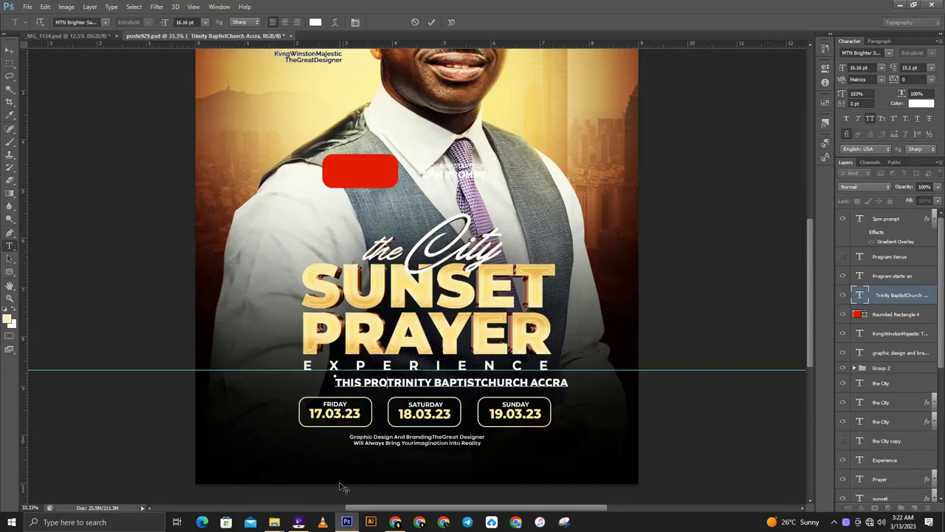
pyautogui.write('GRA')
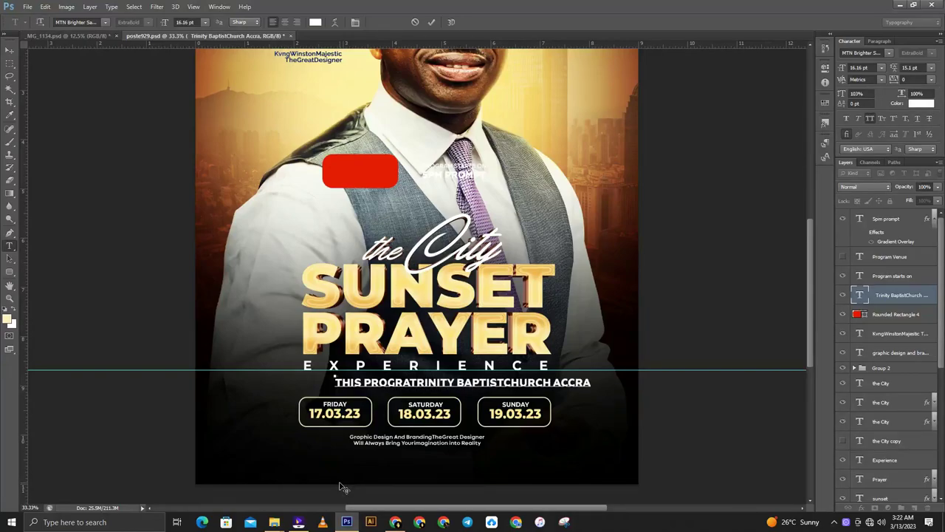
pyautogui.write('MME ')
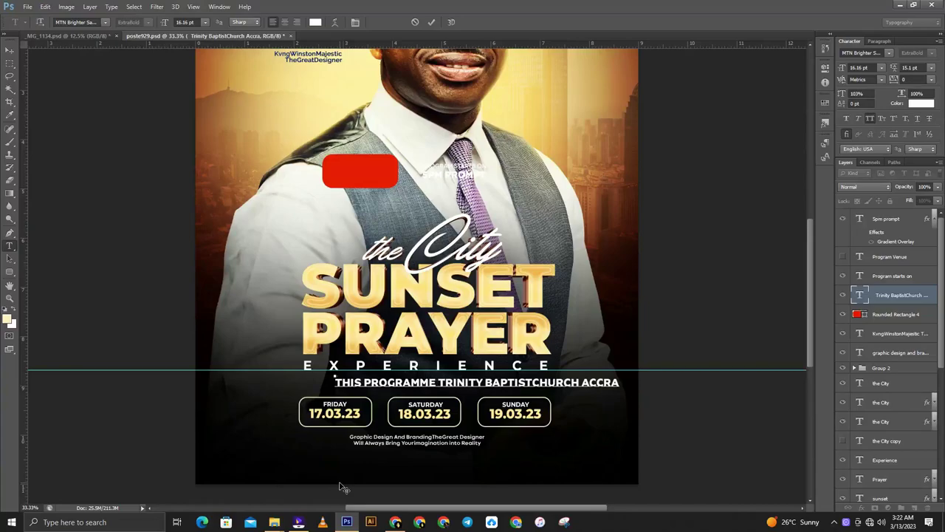
pyautogui.write('WILL ')
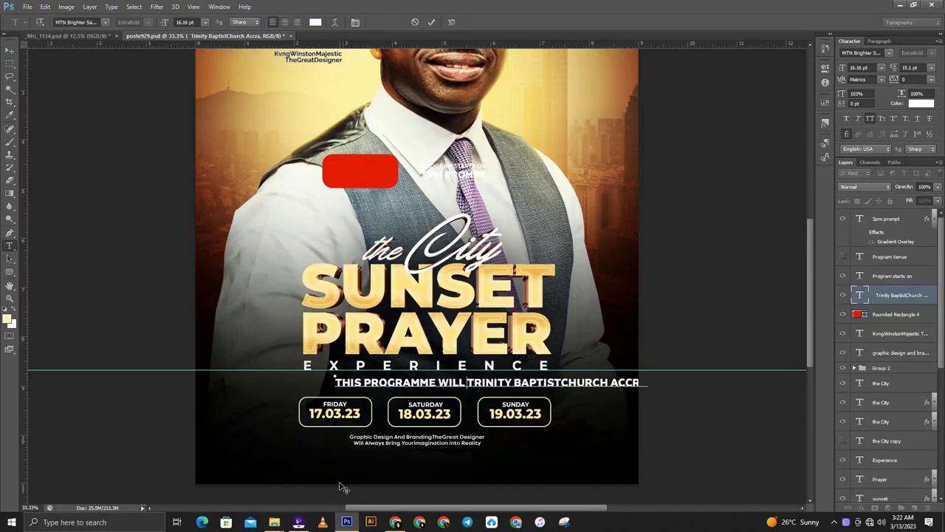
pyautogui.write('BE')
pyautogui.hotkey('ctrl', '+')
pyautogui.moveTo(447, 397); pyautogui.dragTo(339, 396)
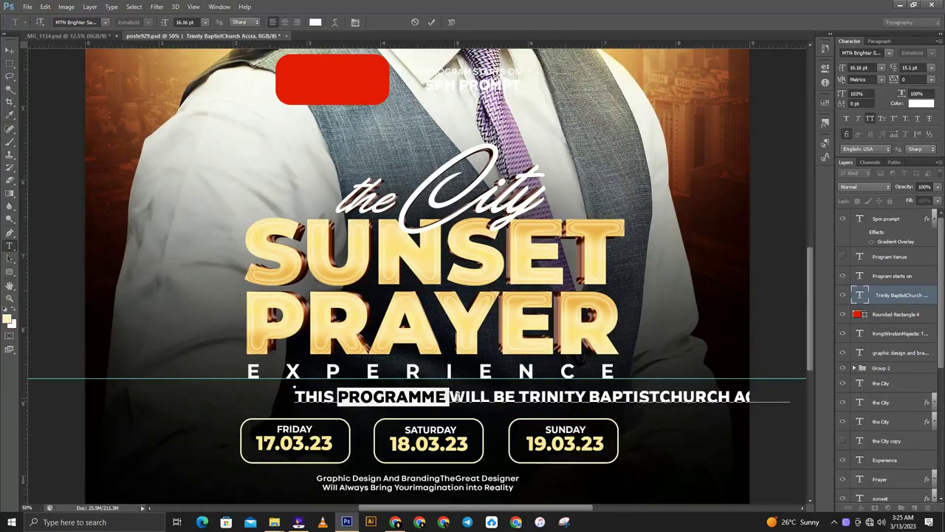
pyautogui.press('BackSpace')
pyautogui.write('HAS')
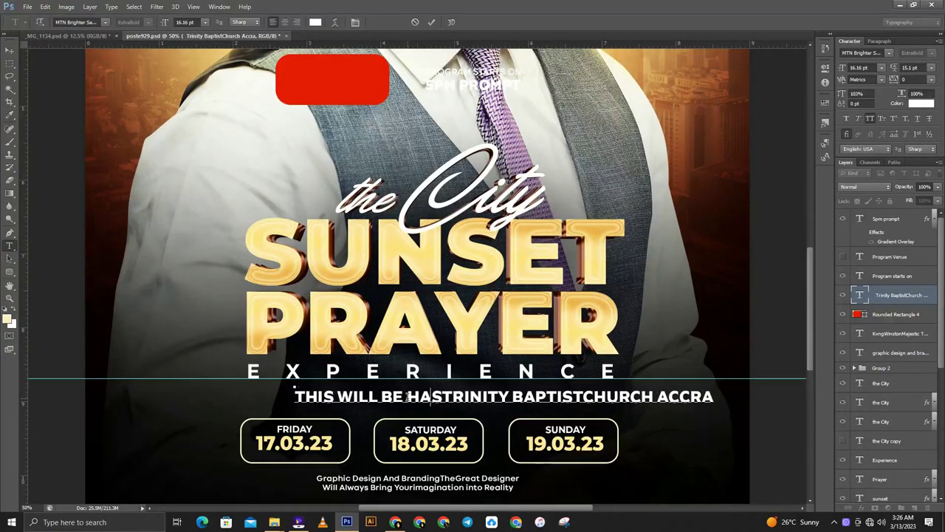
pyautogui.press('BackSpace')
pyautogui.write('A')
pyautogui.press('BackSpace')
pyautogui.write('PPEN')
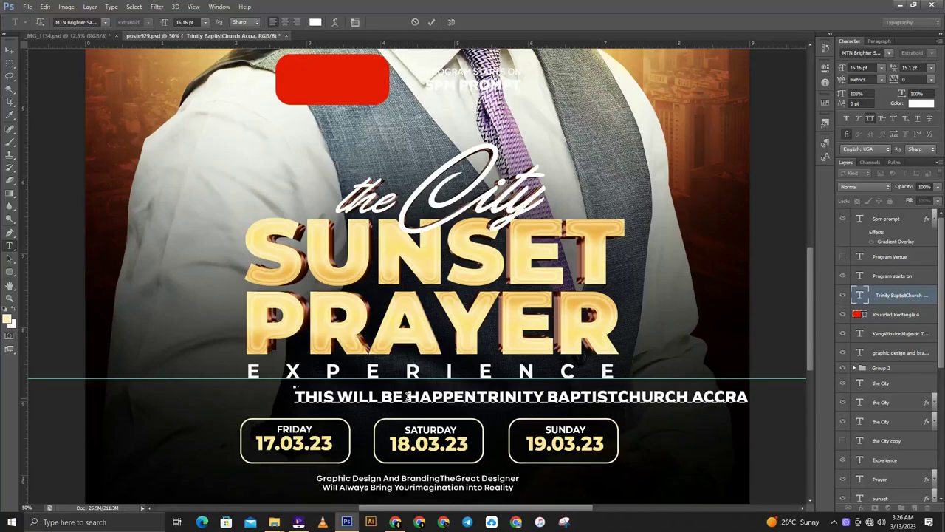
pyautogui.press('BackSpace')
pyautogui.write('NING AT')
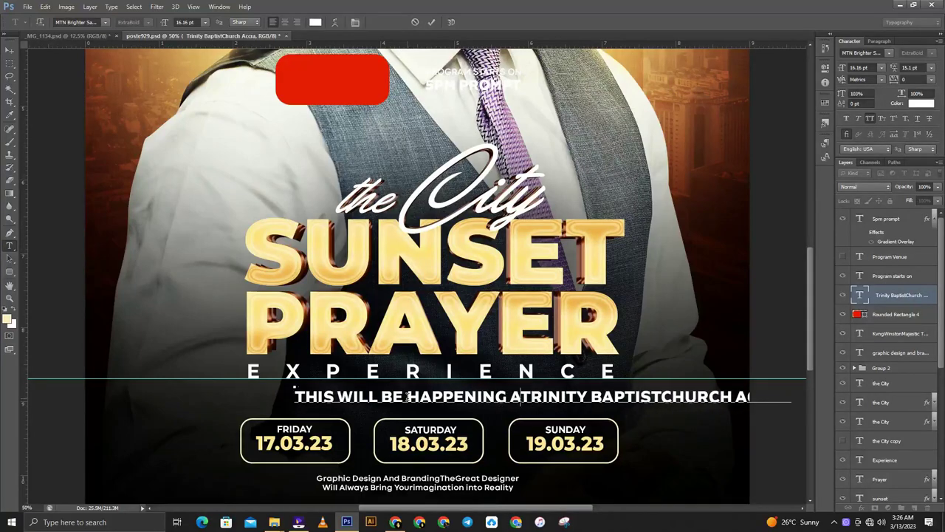
pyautogui.write('RINITY')
pyautogui.press('BackSpace')
pyautogui.press('BackSpace')
pyautogui.write('T ')
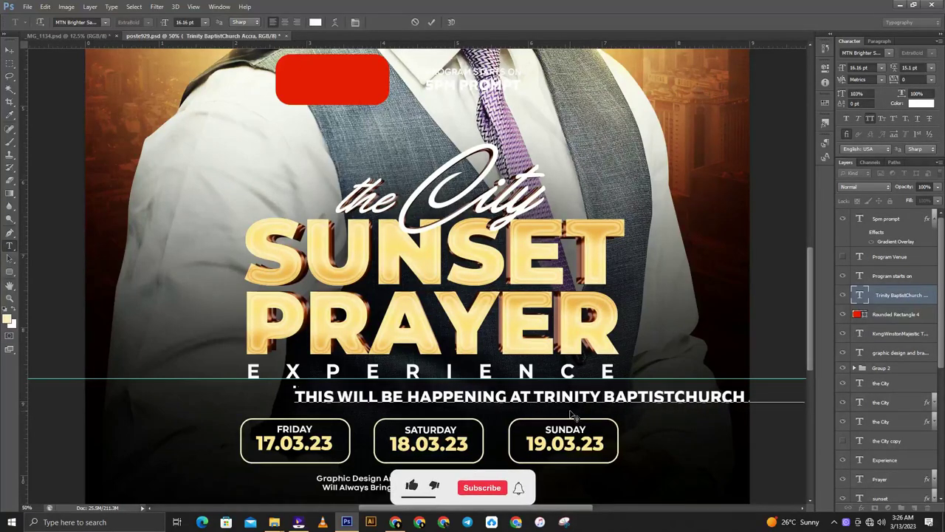
pyautogui.write('THE T')
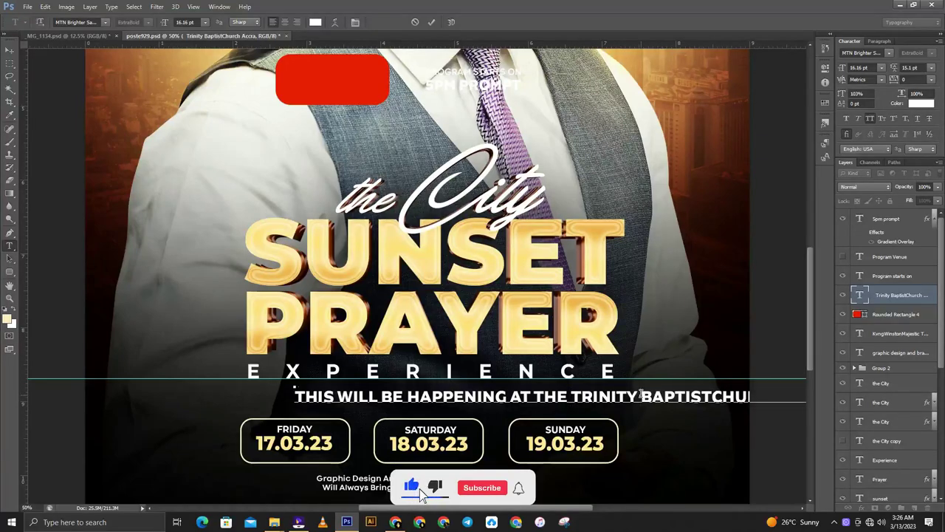
# Break the line before BAPTIST, space out BAPTIST CHURCH, and add LATERBIOKORSHIE before ACCRA.
pyautogui.click(640, 396)
pyautogui.press('Return')
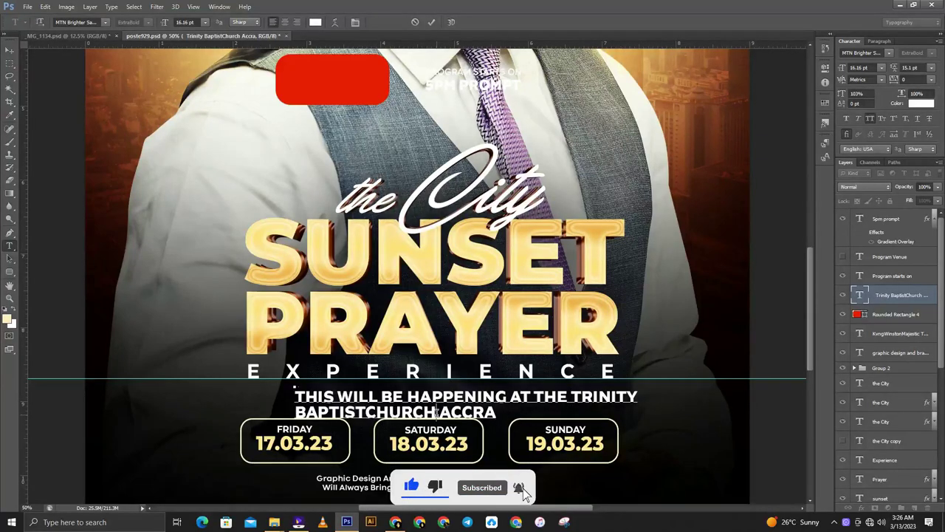
pyautogui.click(369, 411)
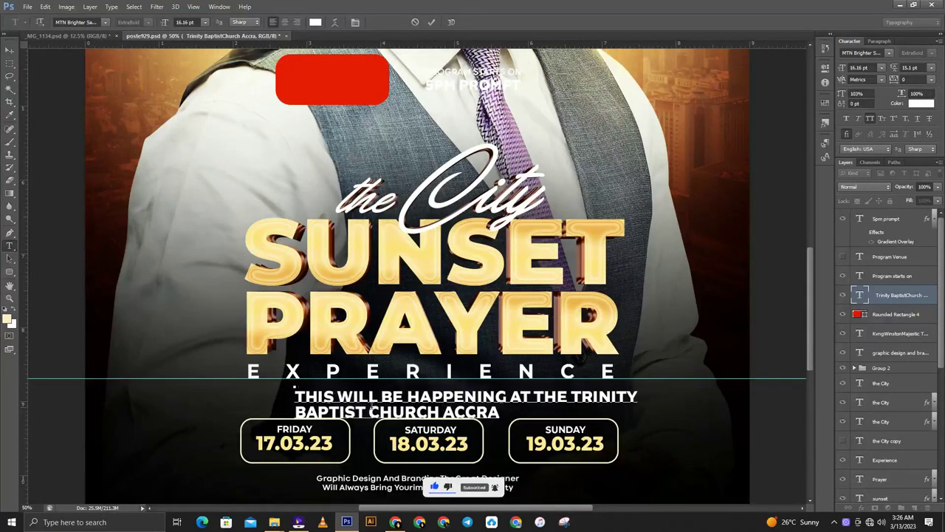
pyautogui.moveTo(597, 397); pyautogui.dragTo(641, 398)
pyautogui.click(592, 396)
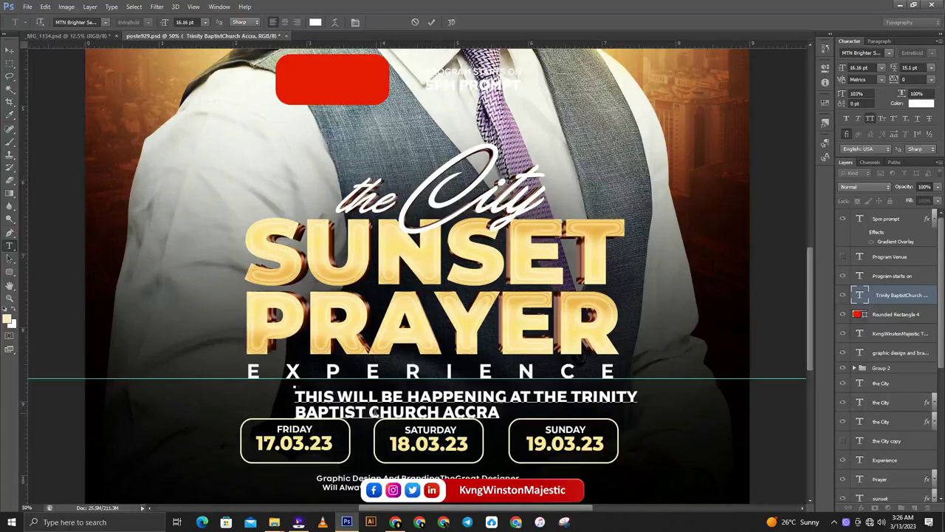
pyautogui.click(443, 411)
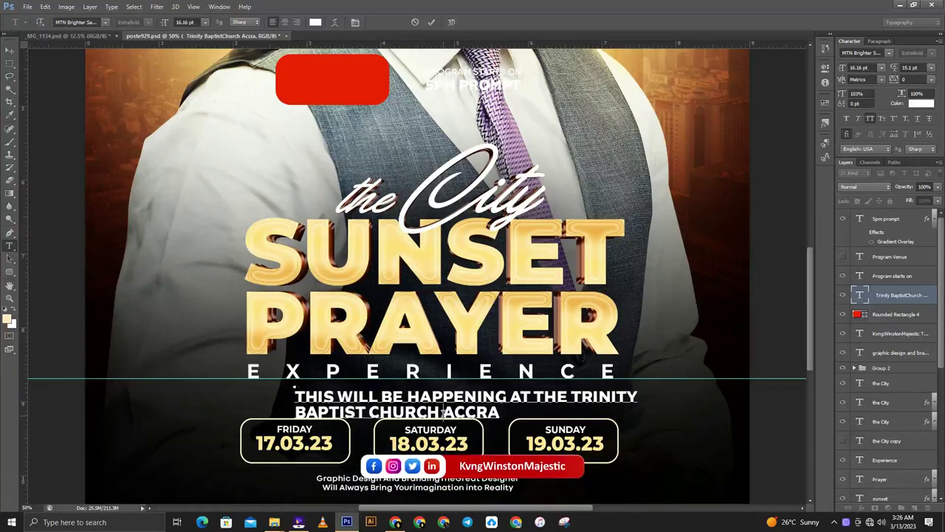
pyautogui.write('LATE')
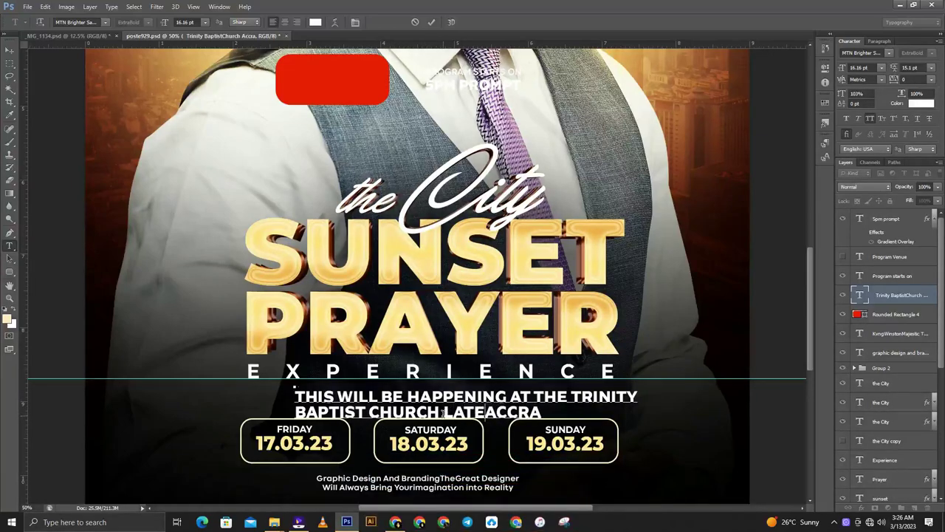
pyautogui.write('RBIOKOR')
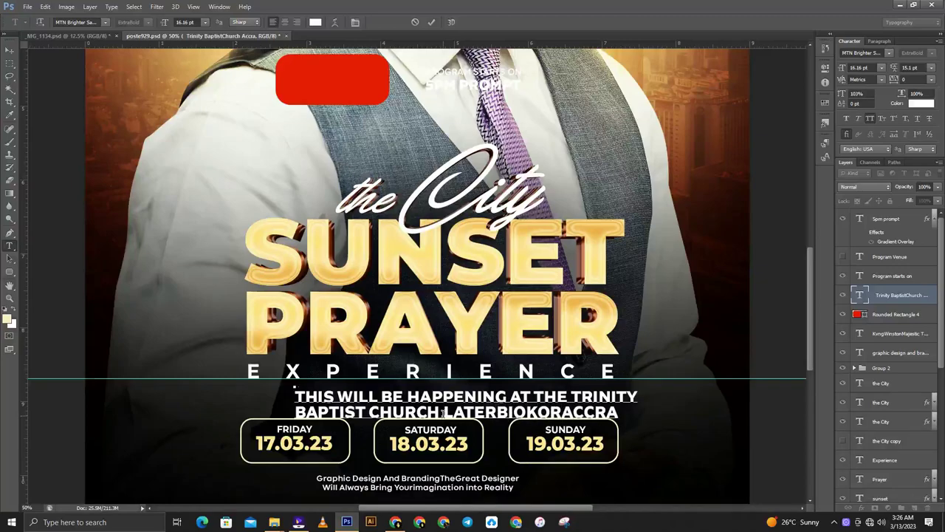
pyautogui.write('SHIE')
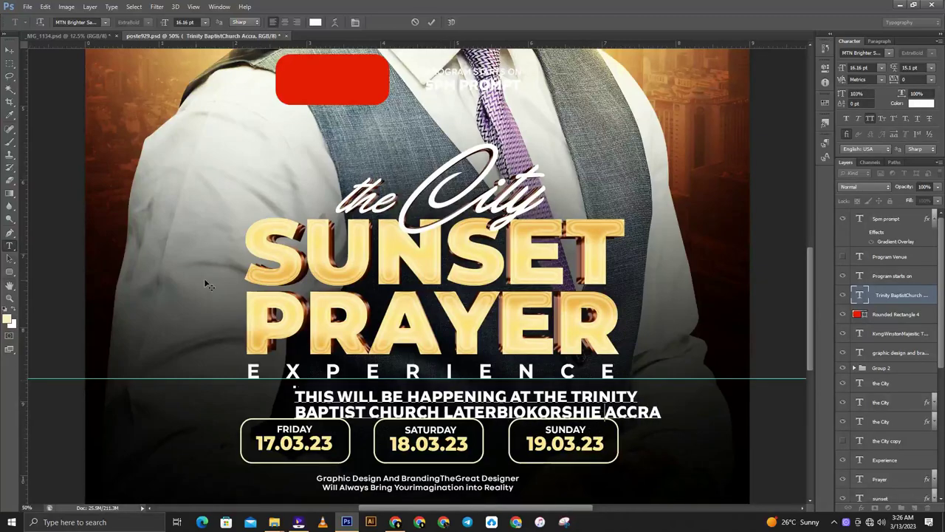
# Centre-align the two-line venue text, centre it horizontally and shrink it slightly.
pyautogui.click(9, 55)
pyautogui.click(879, 41)
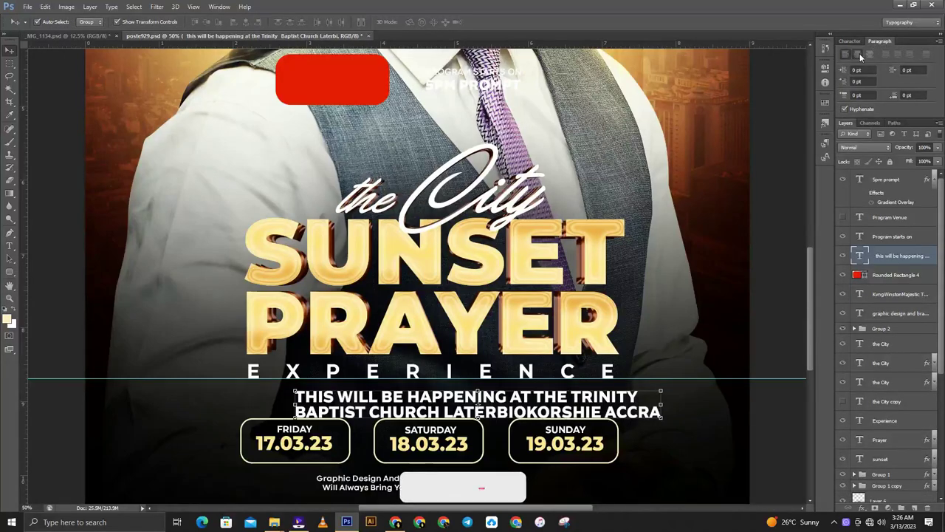
pyautogui.click(858, 54)
pyautogui.moveTo(294, 405); pyautogui.dragTo(438, 396)
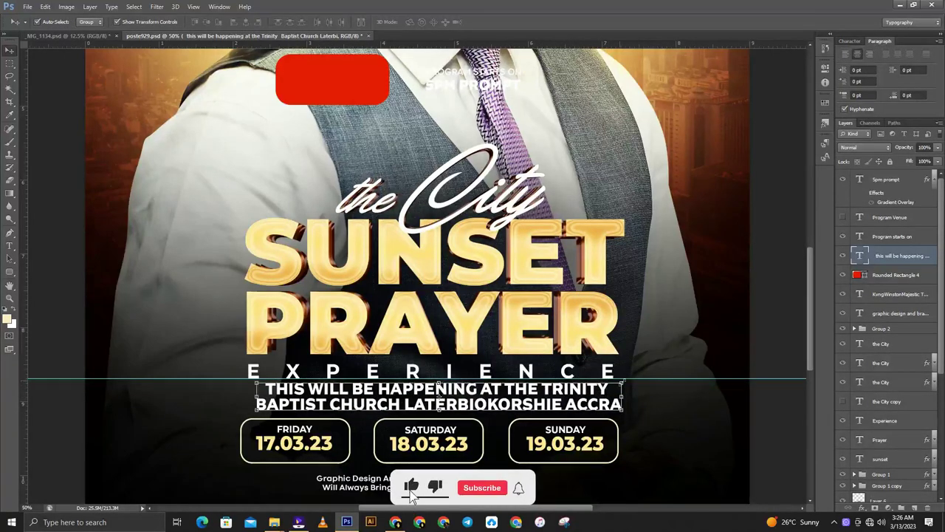
pyautogui.hotkey('ctrl', 't')
pyautogui.moveTo(622, 367); pyautogui.dragTo(594, 384)
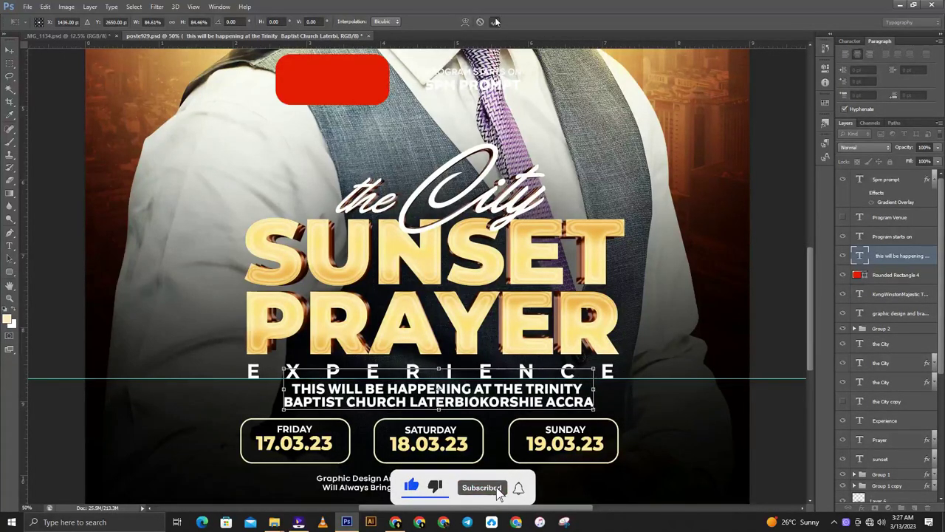
pyautogui.press('Return')
pyautogui.moveTo(531, 395); pyautogui.dragTo(527, 399)
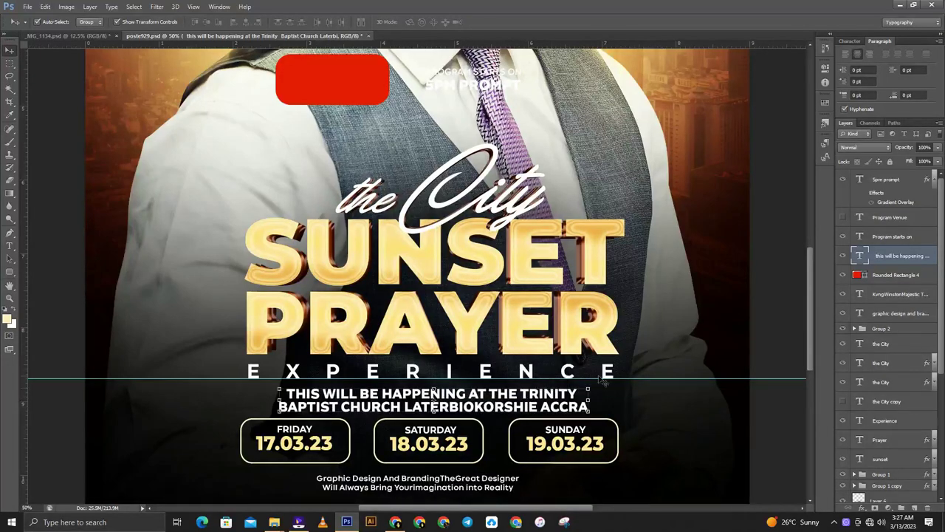
pyautogui.hotkey('ctrl', '-')
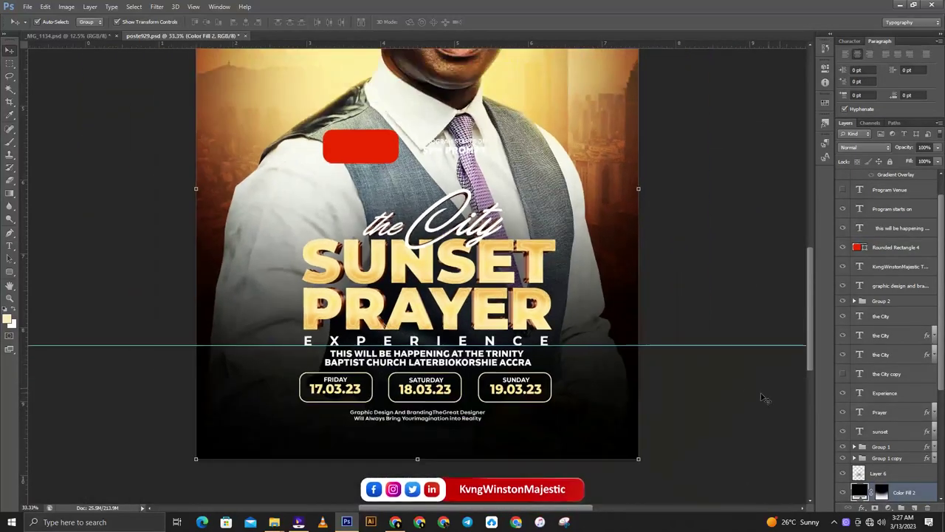
pyautogui.hotkey('ctrl', '-')
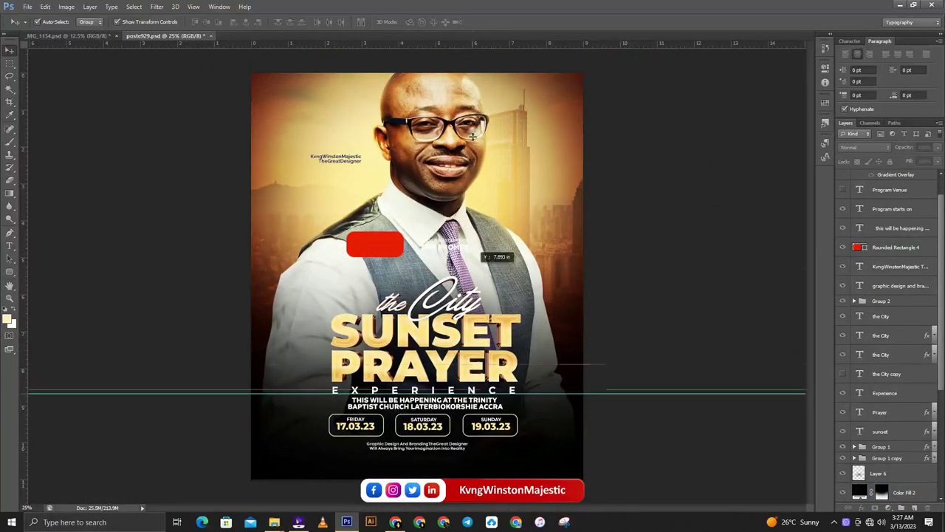
pyautogui.hotkey('ctrl', ';')
# Set the venue text tracking to 25 and its font to Montserrat SemiBold.
pyautogui.click(471, 408)
pyautogui.click(849, 41)
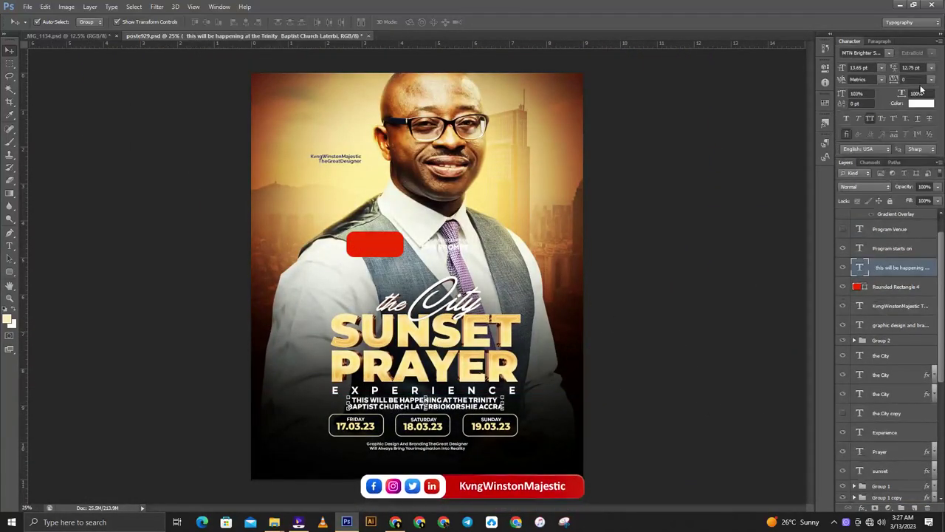
pyautogui.click(931, 79)
pyautogui.click(909, 194)
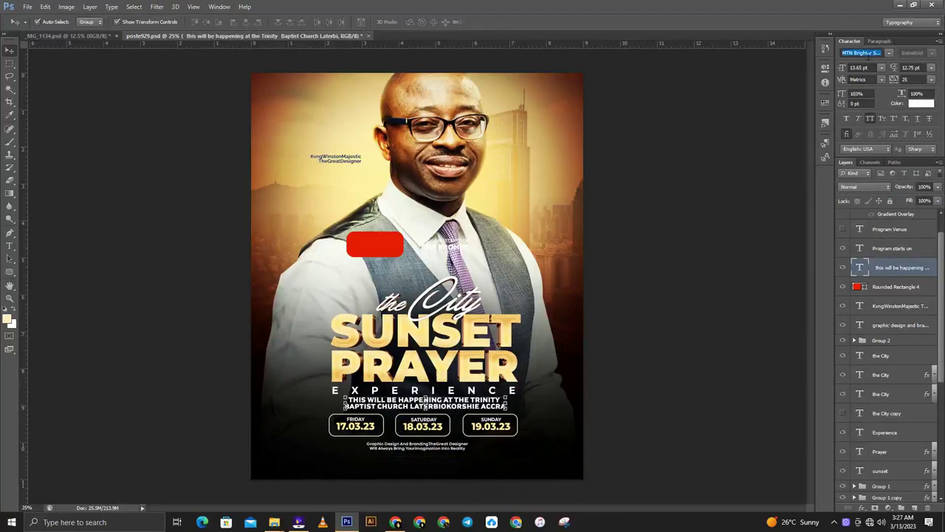
pyautogui.press('Up')
pyautogui.press('Return')
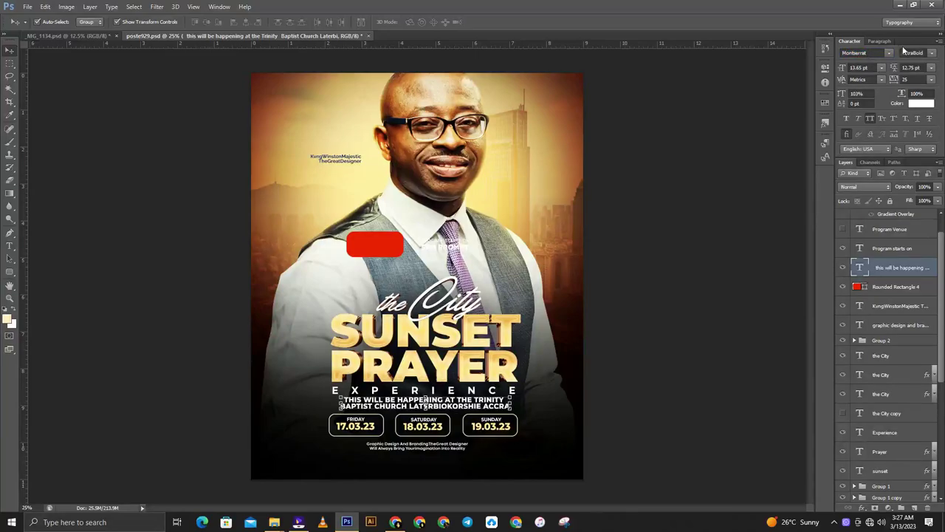
pyautogui.press('Up')
pyautogui.press('Up')
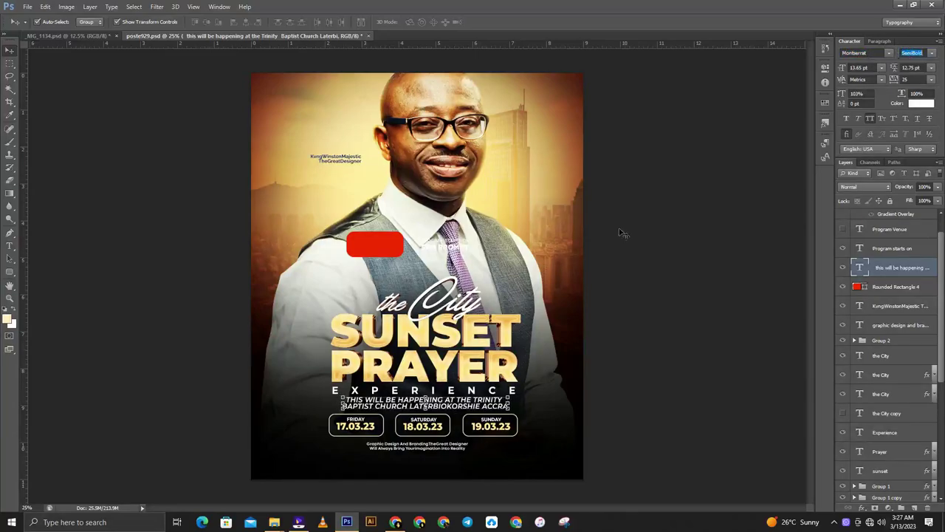
# Shrink the venue text a little more and apply new line spacing.
pyautogui.hotkey('ctrl', 't')
pyautogui.moveTo(511, 396)
pyautogui.mouseDown()
pyautogui.moveTo(494, 398)
pyautogui.moveTo(505, 393)
pyautogui.mouseUp()
pyautogui.click(495, 21)
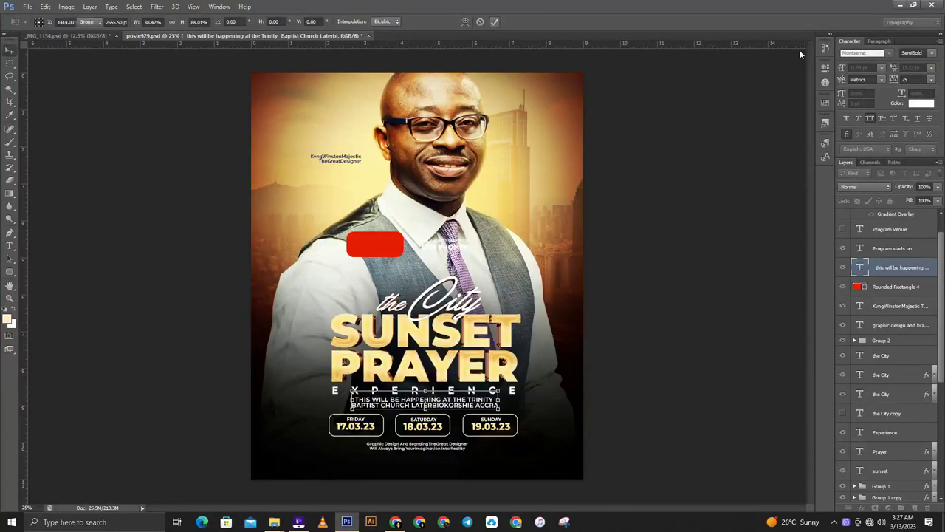
pyautogui.press('Return')
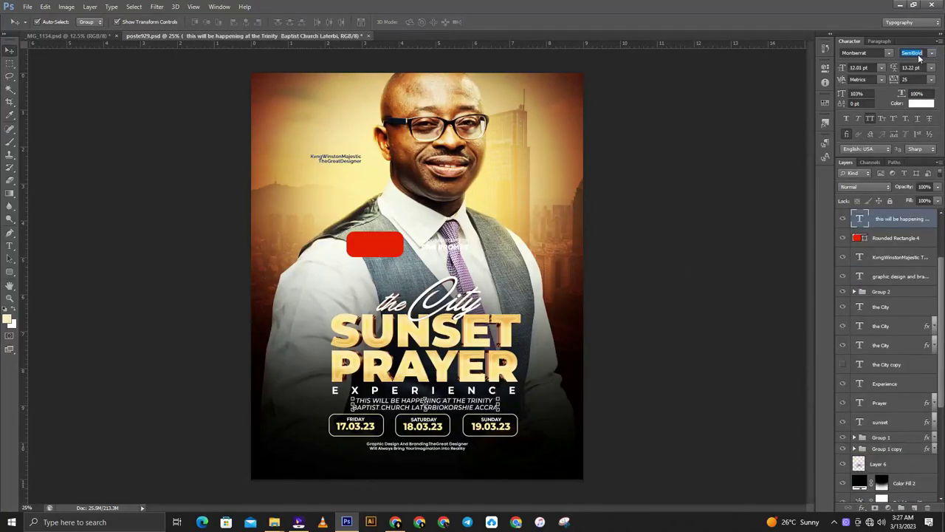
pyautogui.click(588, 383)
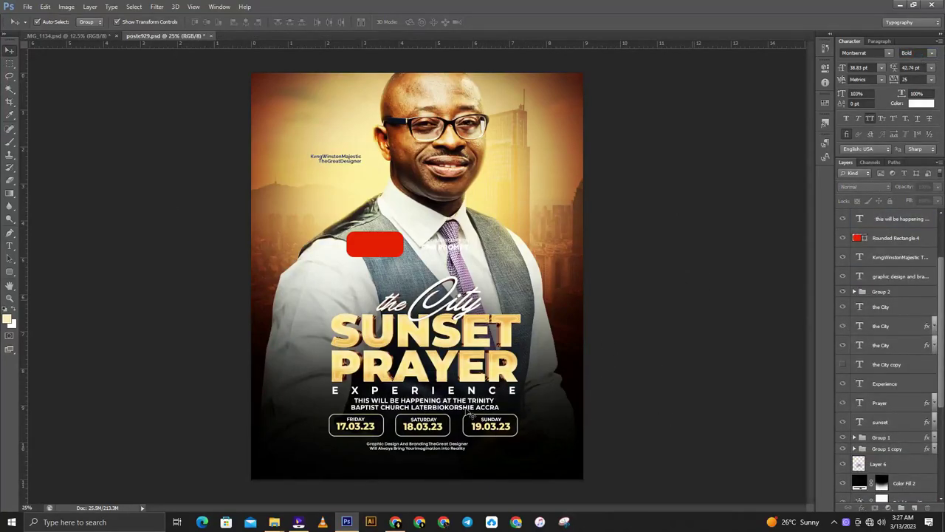
# Add the word TRUTH before TRINITY in the venue text and nudge the block down.
pyautogui.press('t')
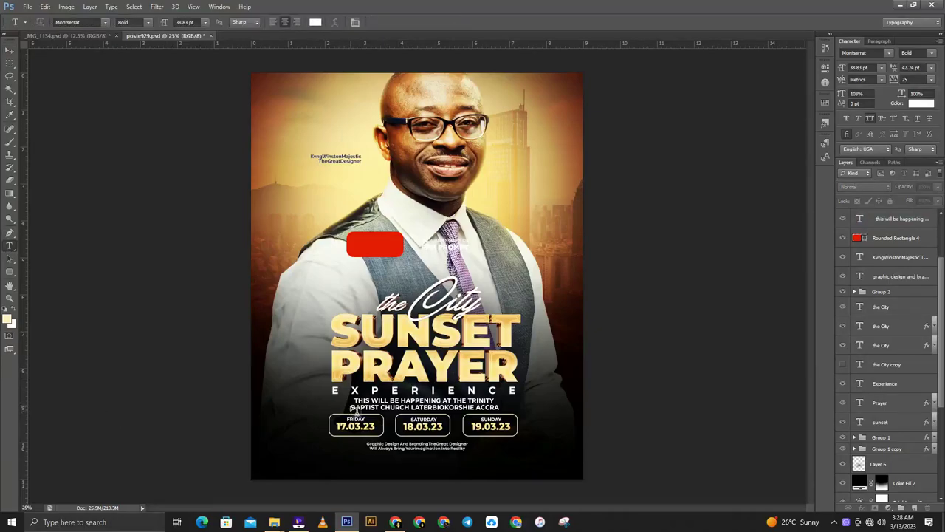
pyautogui.click(353, 407)
pyautogui.press('BackSpace')
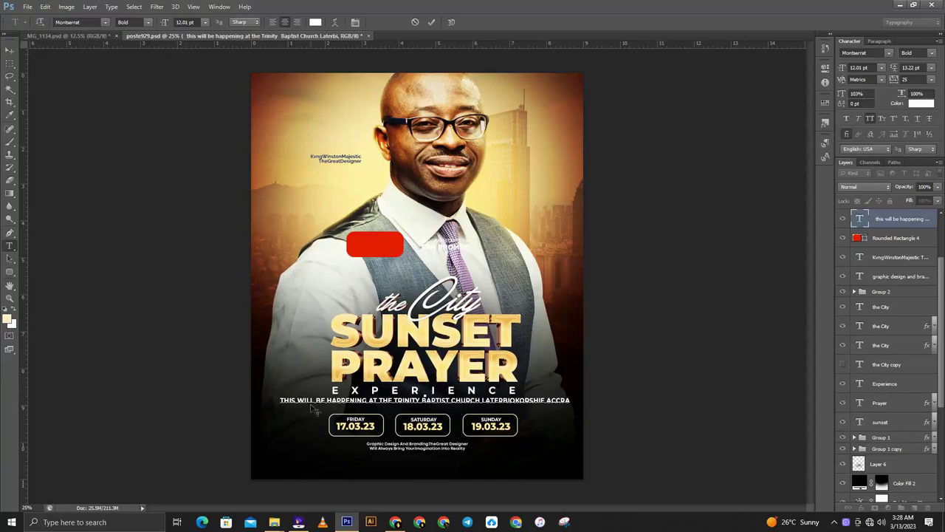
pyautogui.moveTo(281, 399); pyautogui.dragTo(281, 393)
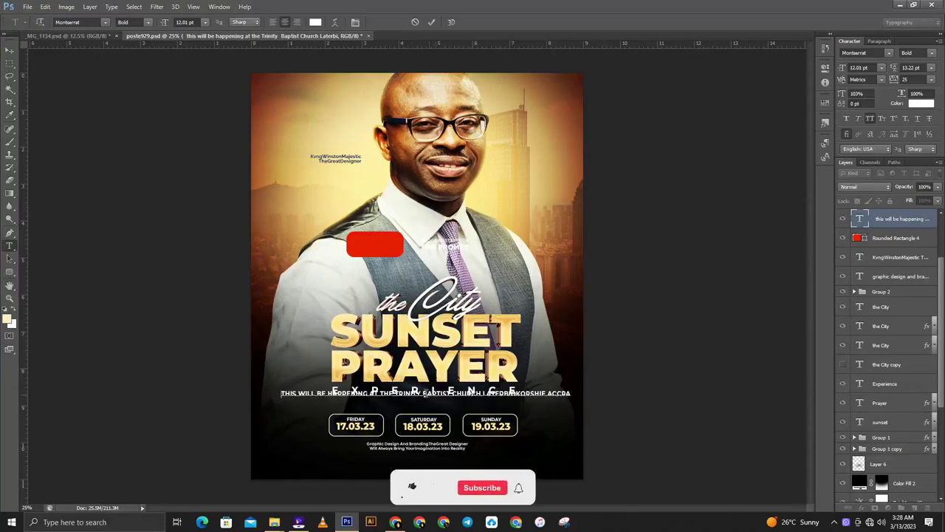
pyautogui.write('TRUTH')
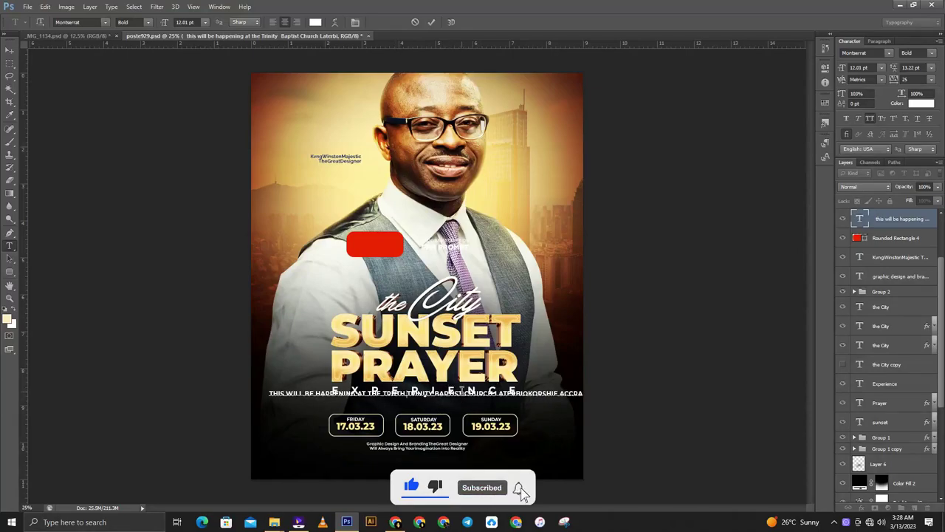
pyautogui.press('Return')
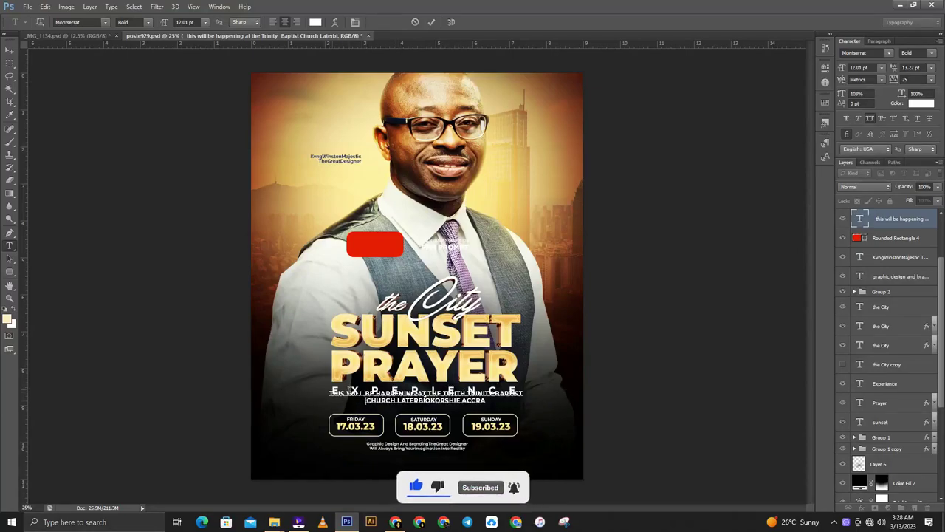
pyautogui.hotkey('ctrl', 'Return')
pyautogui.moveTo(475, 404); pyautogui.dragTo(475, 411)
# Fix the line breaks so the second venue line starts with BAPTIST.
pyautogui.click(673, 357)
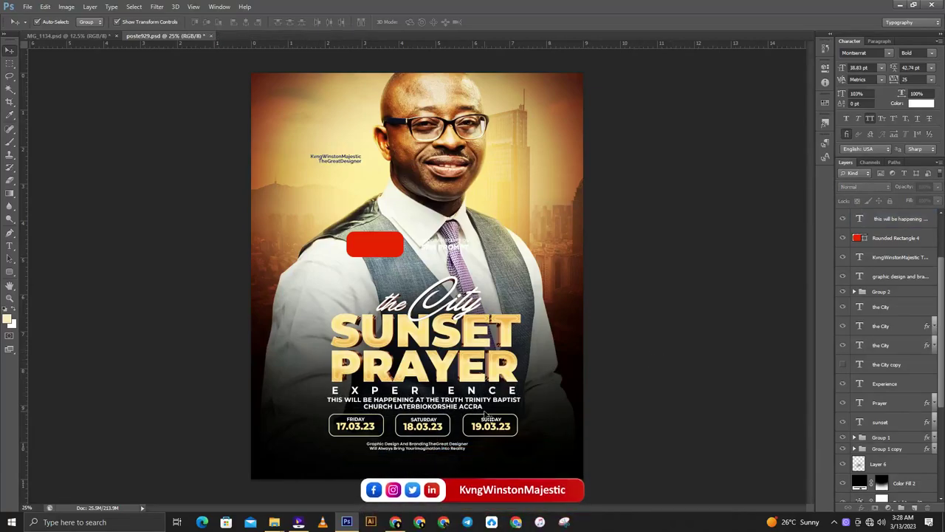
pyautogui.press('t')
pyautogui.click(497, 399)
pyautogui.click(494, 398)
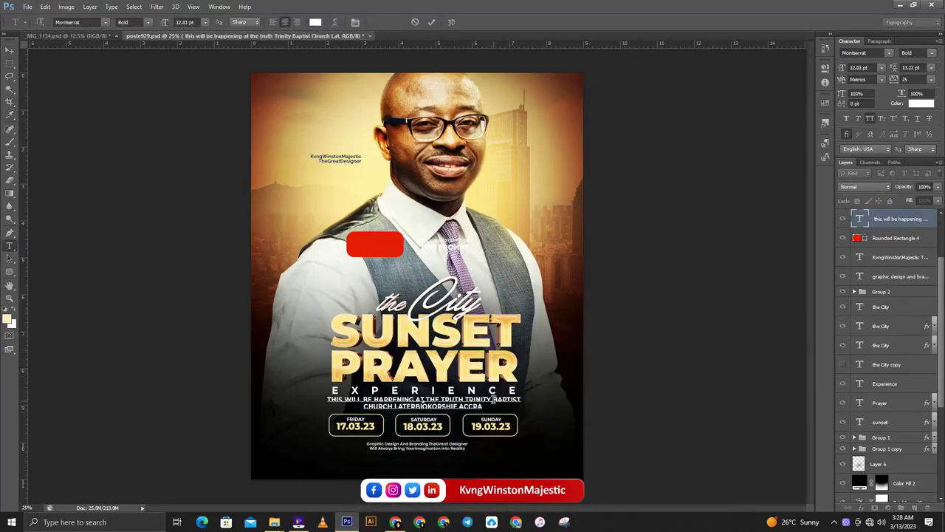
pyautogui.press('Return')
pyautogui.press('BackSpace')
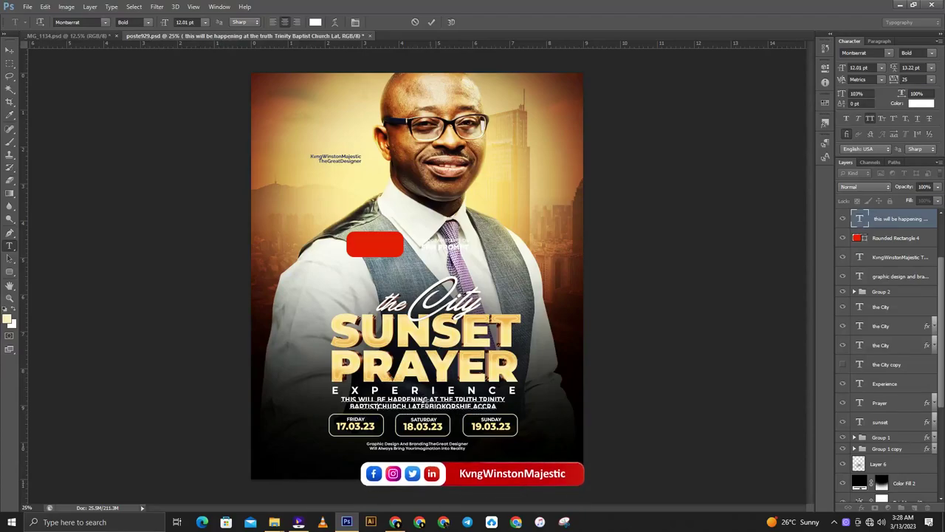
pyautogui.click(9, 51)
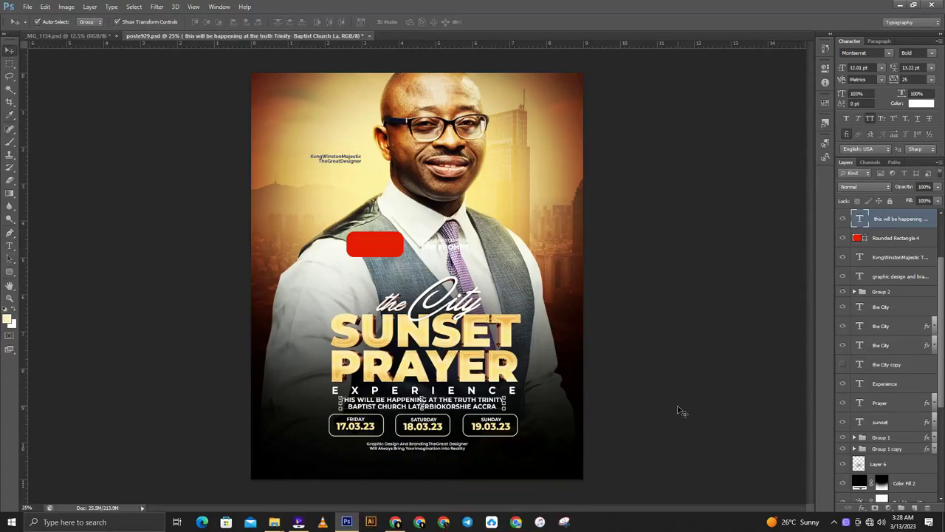
# Shrink the three date boxes to about 95%, then select the man's photo layer.
pyautogui.click(487, 426)
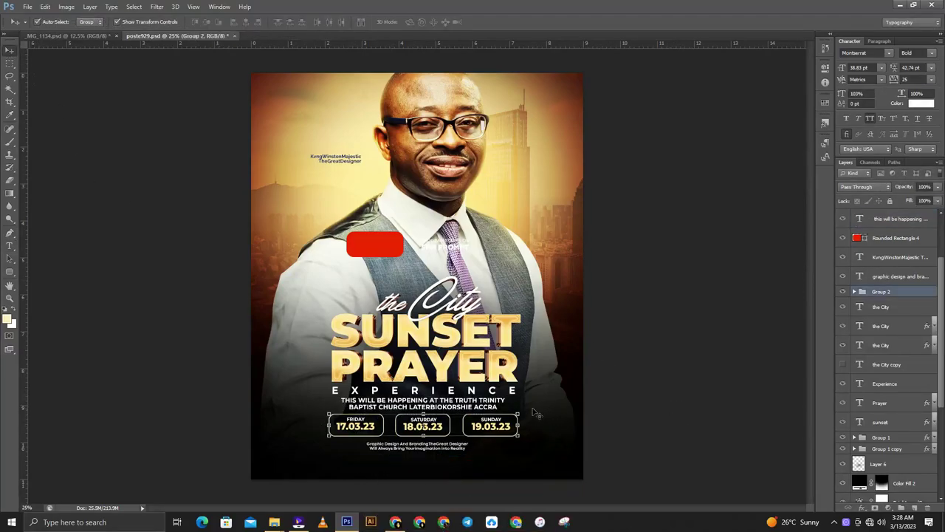
pyautogui.hotkey('ctrl', 't')
pyautogui.moveTo(518, 413); pyautogui.dragTo(511, 416)
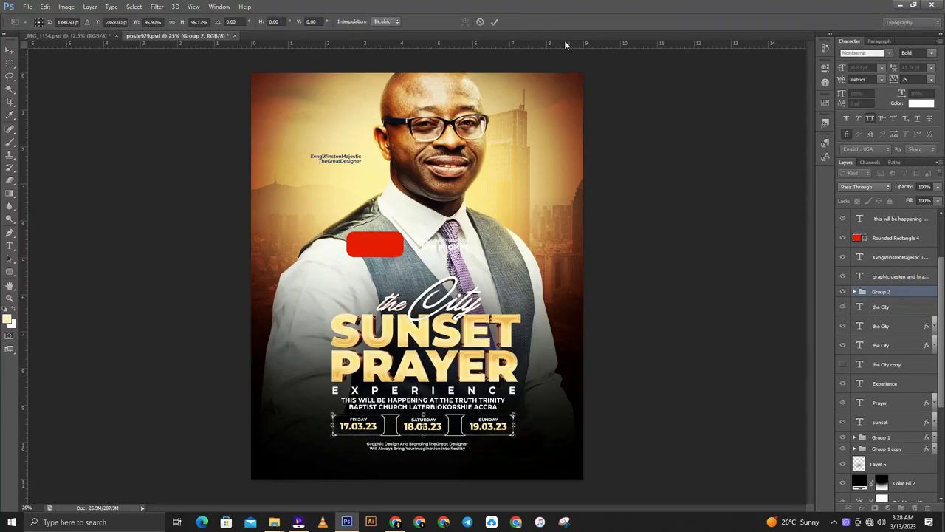
pyautogui.click(494, 22)
pyautogui.click(461, 407)
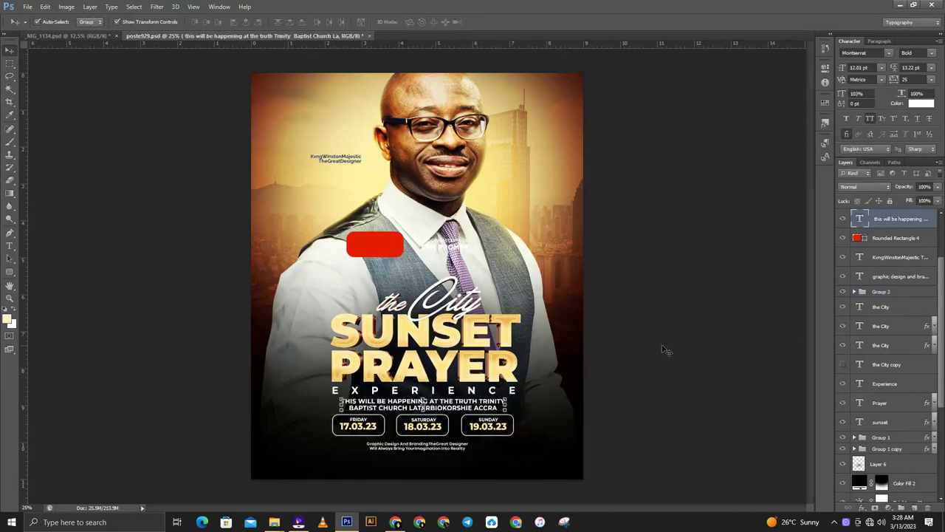
pyautogui.click(459, 243)
# Move both time text lines into the red rectangle and shift the badge right of the tie.
pyautogui.click(447, 244)
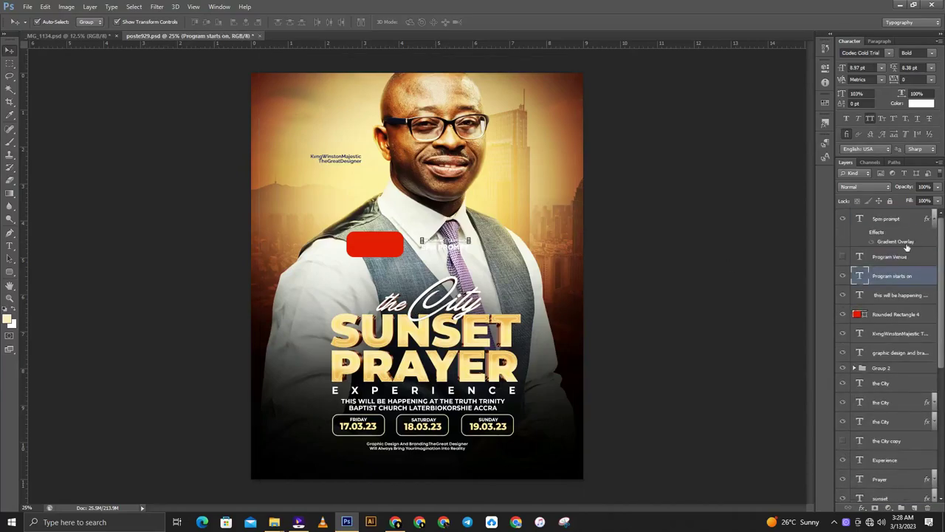
pyautogui.moveTo(886, 275); pyautogui.dragTo(886, 253)
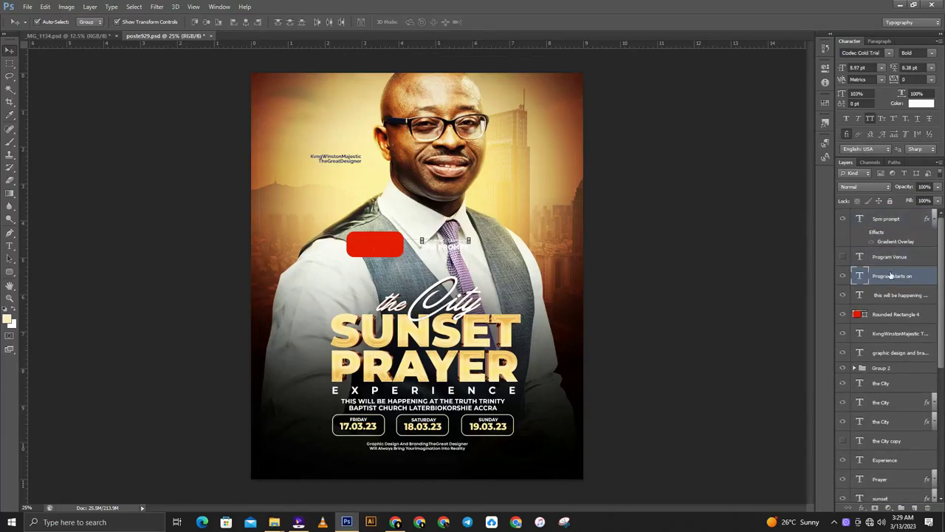
pyautogui.keyDown('shift'); pyautogui.click(902, 225); pyautogui.keyUp('shift')
pyautogui.moveTo(447, 244); pyautogui.dragTo(387, 247)
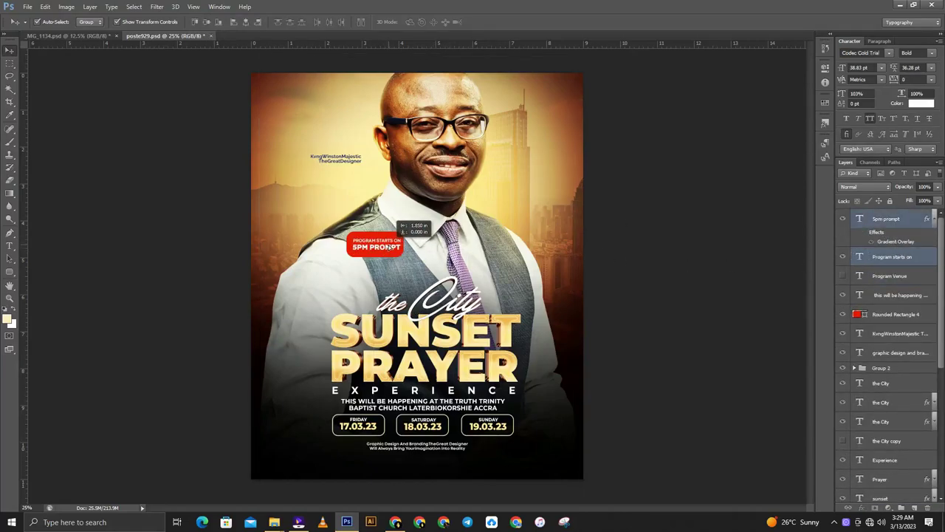
pyautogui.keyDown('shift'); pyautogui.click(893, 256); pyautogui.keyUp('shift')
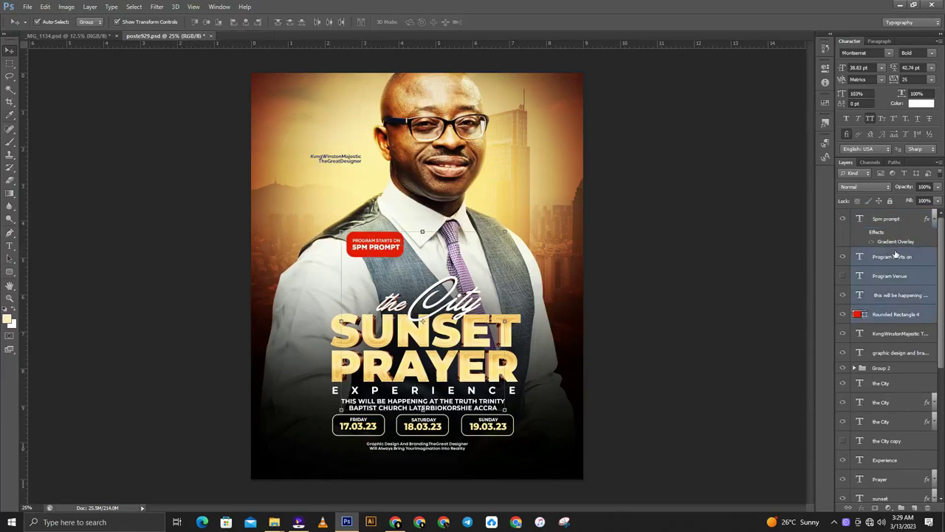
pyautogui.keyDown('ctrl'); pyautogui.click(891, 275); pyautogui.keyUp('ctrl')
pyautogui.keyDown('ctrl'); pyautogui.click(885, 219); pyautogui.keyUp('ctrl')
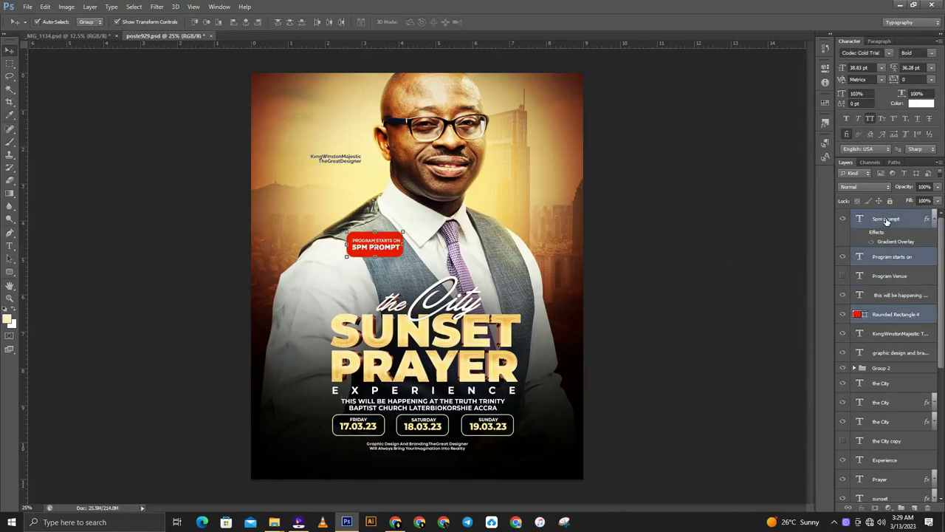
pyautogui.moveTo(394, 247)
pyautogui.mouseDown()
pyautogui.moveTo(527, 225)
pyautogui.moveTo(535, 247)
pyautogui.moveTo(533, 238)
pyautogui.mouseUp()
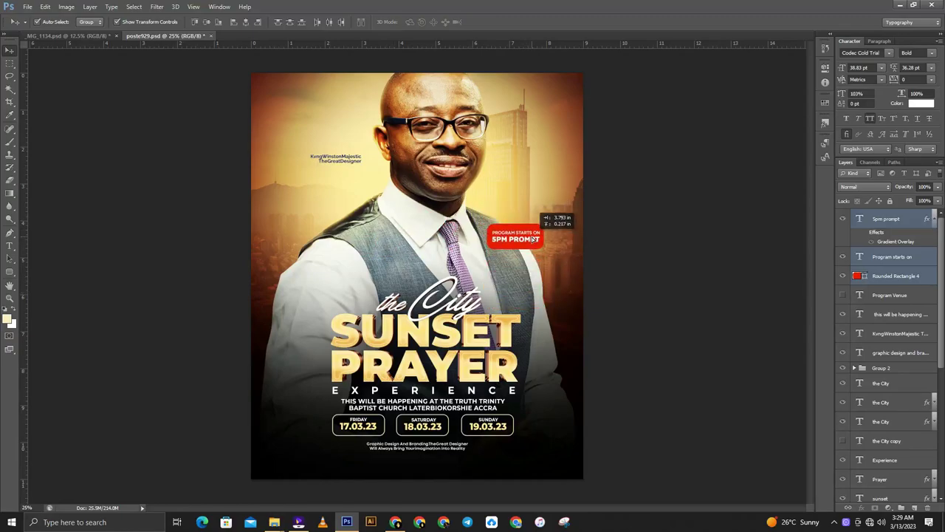
pyautogui.click(662, 222)
# Draw a wider rounded rectangle behind the badge and nudge it slightly up-left.
pyautogui.click(538, 230)
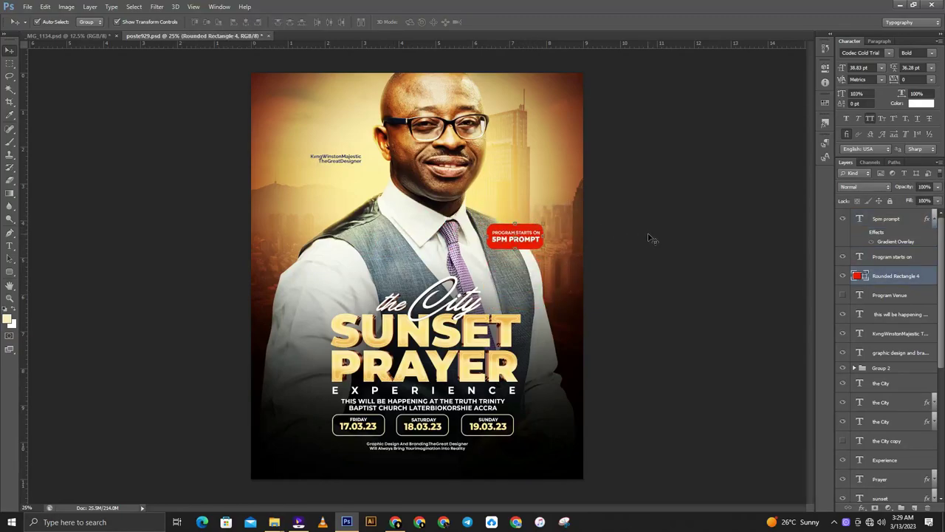
pyautogui.click(525, 234)
pyautogui.click(538, 239)
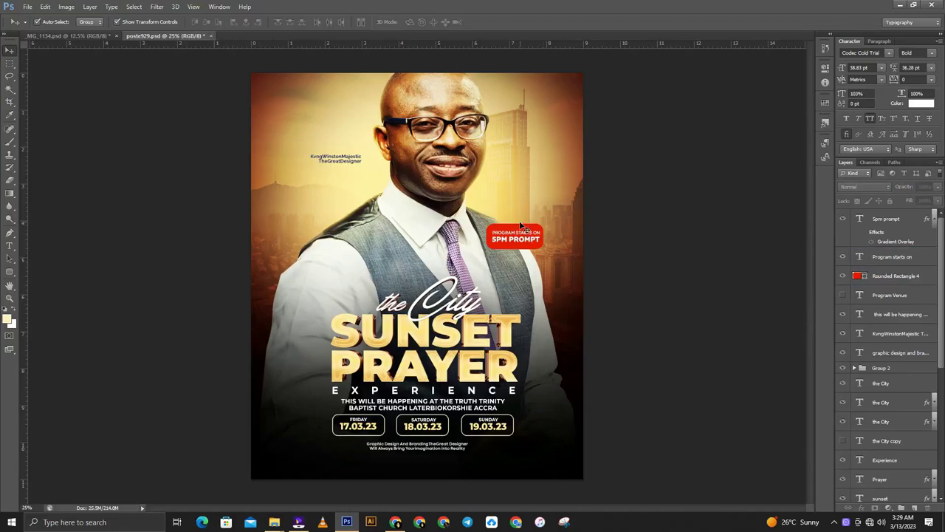
pyautogui.press('u')
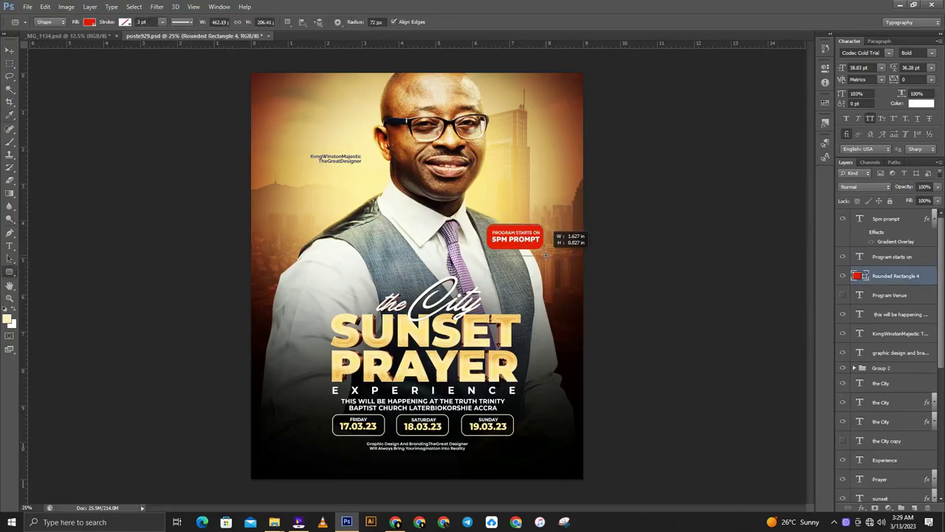
pyautogui.moveTo(551, 251); pyautogui.dragTo(551, 252)
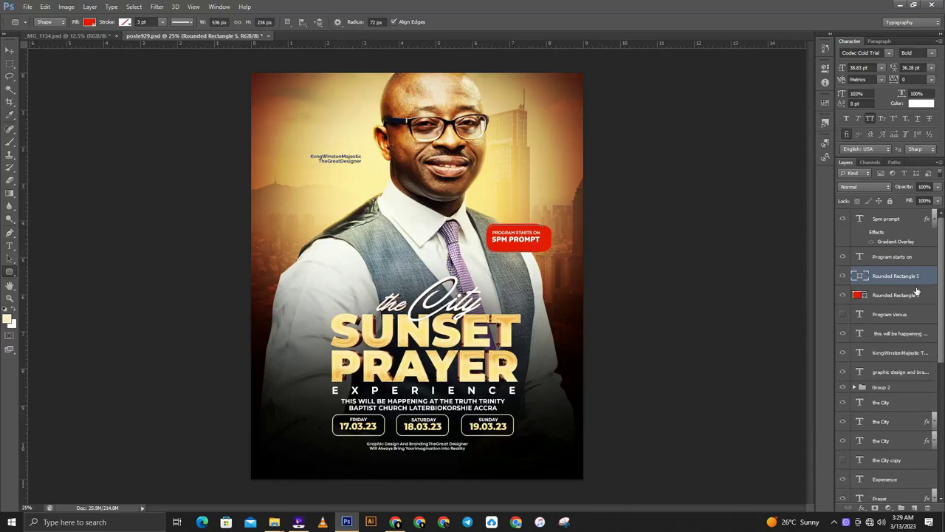
pyautogui.click(9, 51)
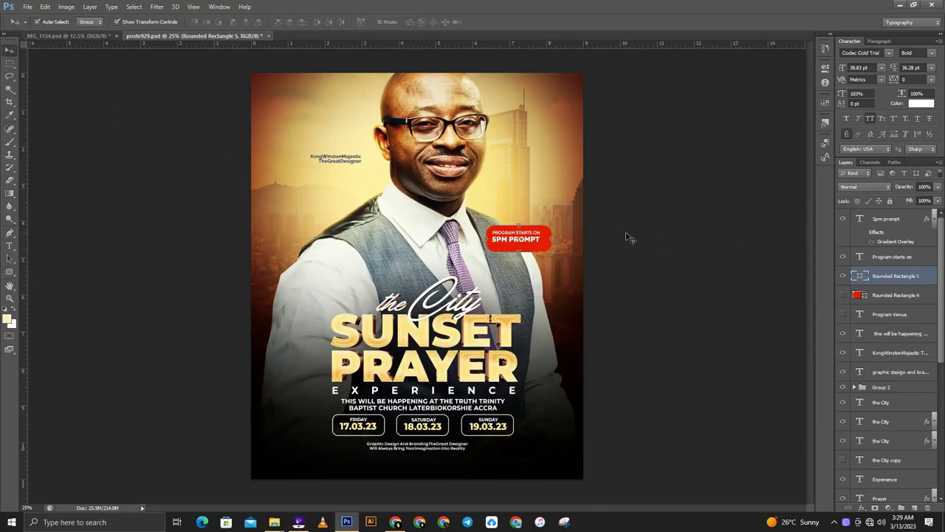
pyautogui.moveTo(547, 242); pyautogui.dragTo(545, 238)
# Fill the new rounded badge with purple #62009a.
pyautogui.doubleClick(856, 295)
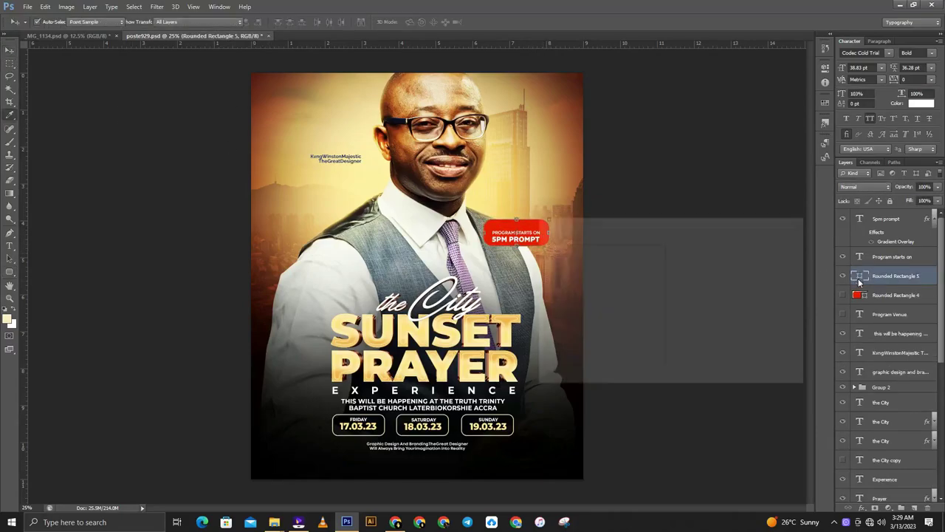
pyautogui.click(676, 272)
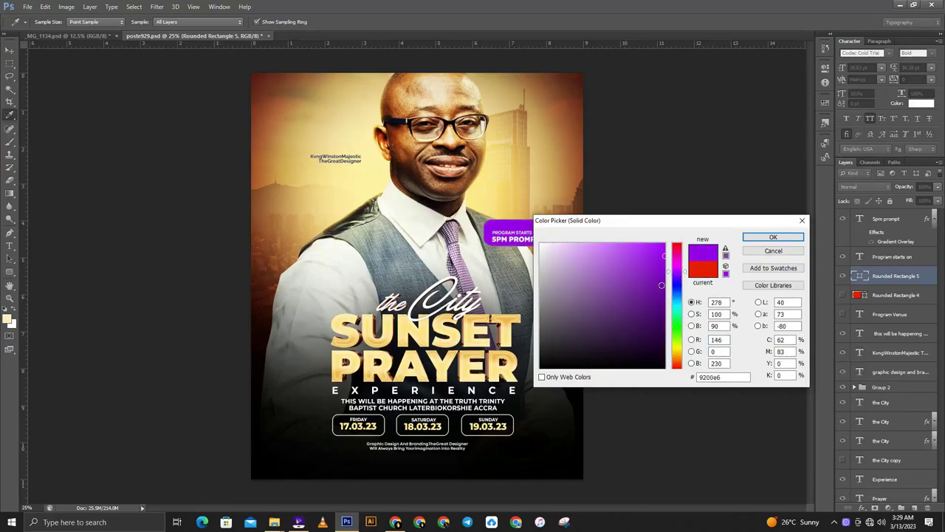
pyautogui.click(662, 286)
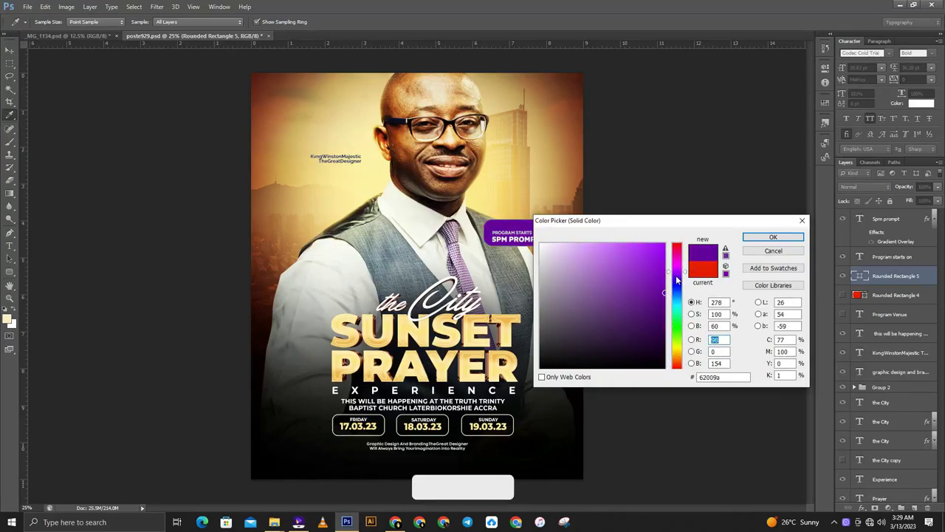
pyautogui.click(773, 236)
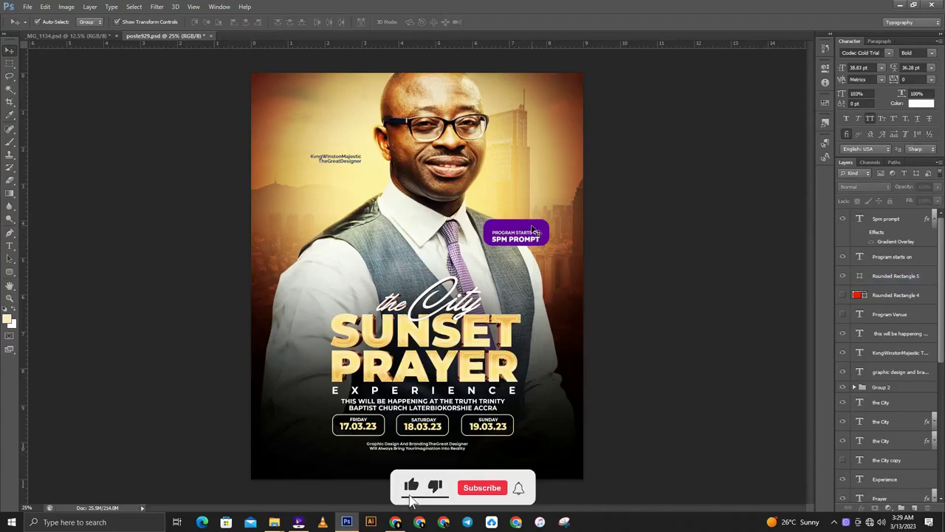
pyautogui.hotkey('alt', ']')
pyautogui.hotkey('shift', 'alt', ']')
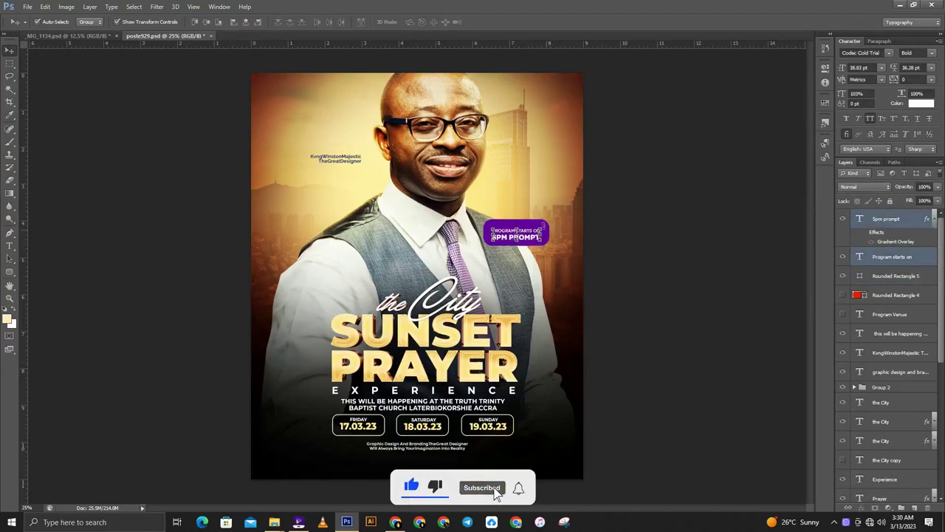
pyautogui.click(620, 243)
# Replace PROMPT with EACH 9TH so the line reads 5PM EACH 9TH.
pyautogui.press('t')
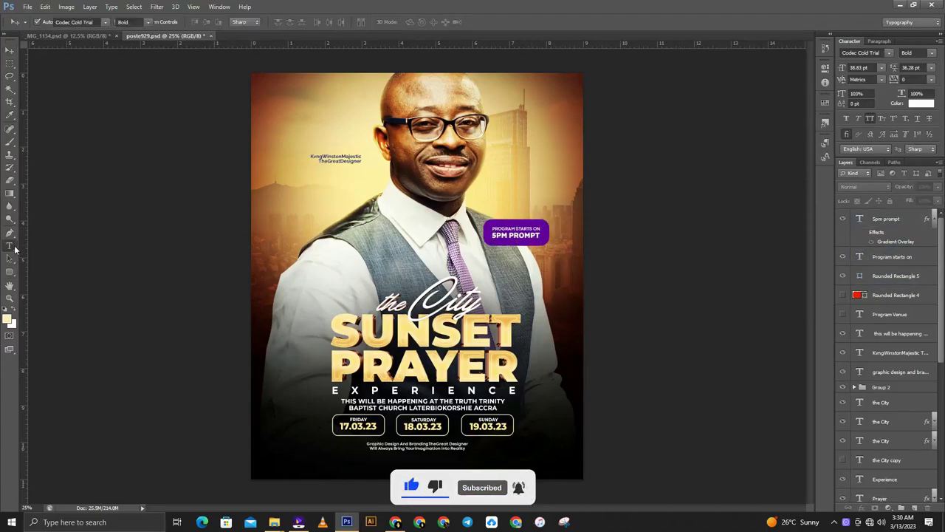
pyautogui.moveTo(490, 236); pyautogui.dragTo(550, 236)
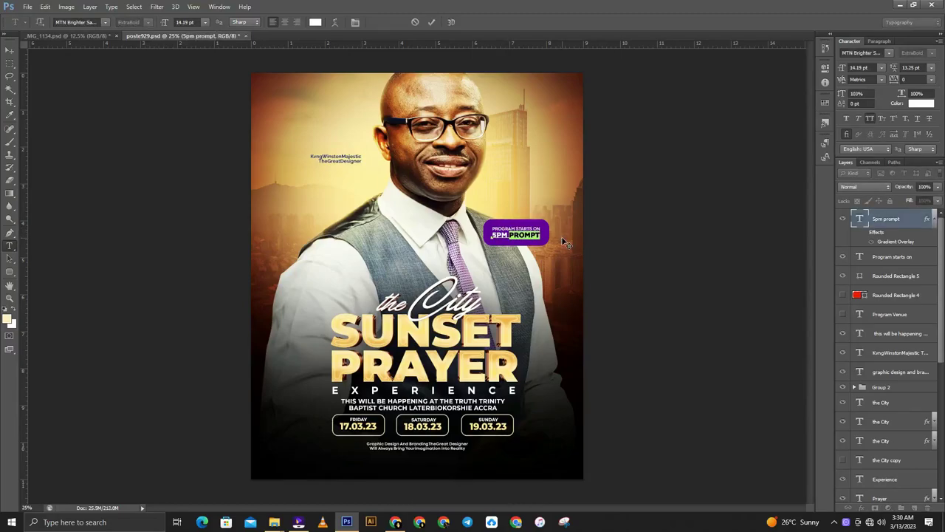
pyautogui.write('EACH')
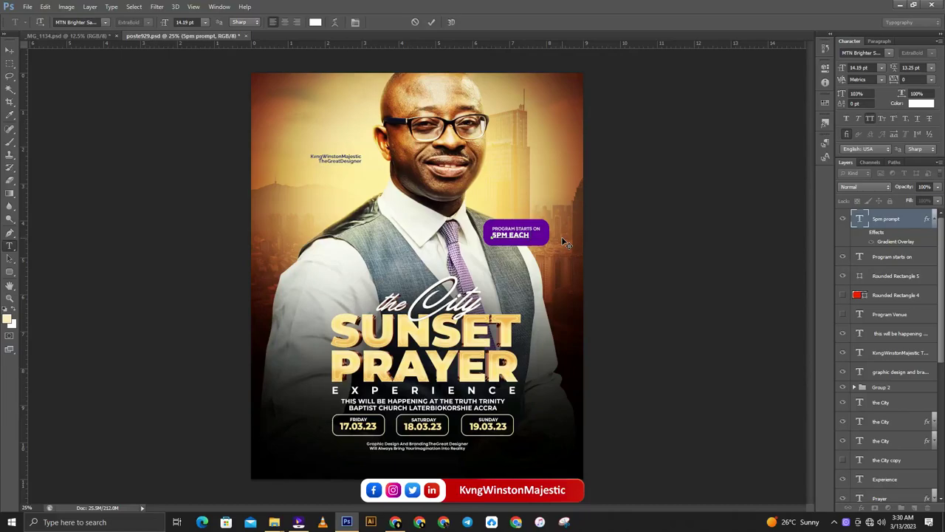
pyautogui.write(' 9TH')
pyautogui.click(11, 52)
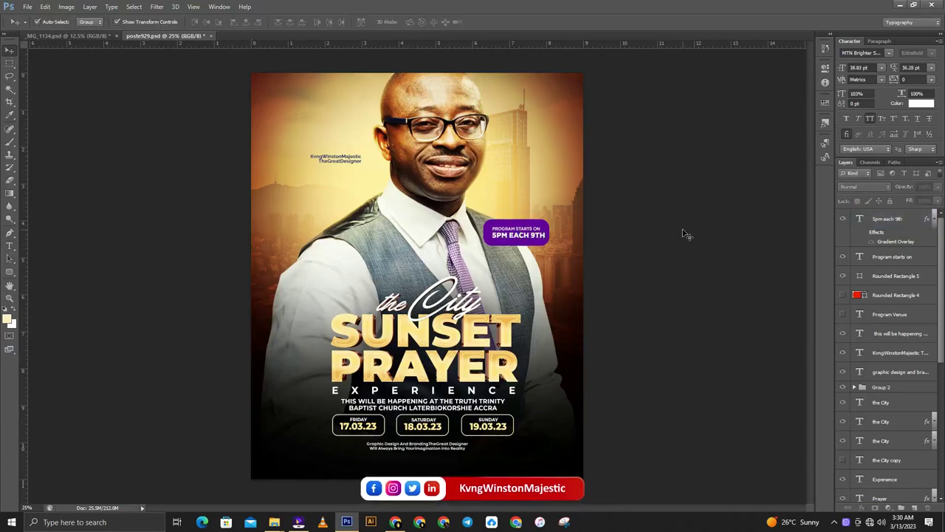
# Respell the top line as PROGRAMME STARTS ON, undoing a trial stretch first.
pyautogui.hotkey('ctrl', '+')
pyautogui.hotkey('ctrl', '+')
pyautogui.hotkey('alt', '[')
pyautogui.hotkey('ctrl', 't')
pyautogui.moveTo(664, 181)
pyautogui.mouseDown()
pyautogui.moveTo(674, 181)
pyautogui.moveTo(652, 181)
pyautogui.mouseUp()
pyautogui.press('Return')
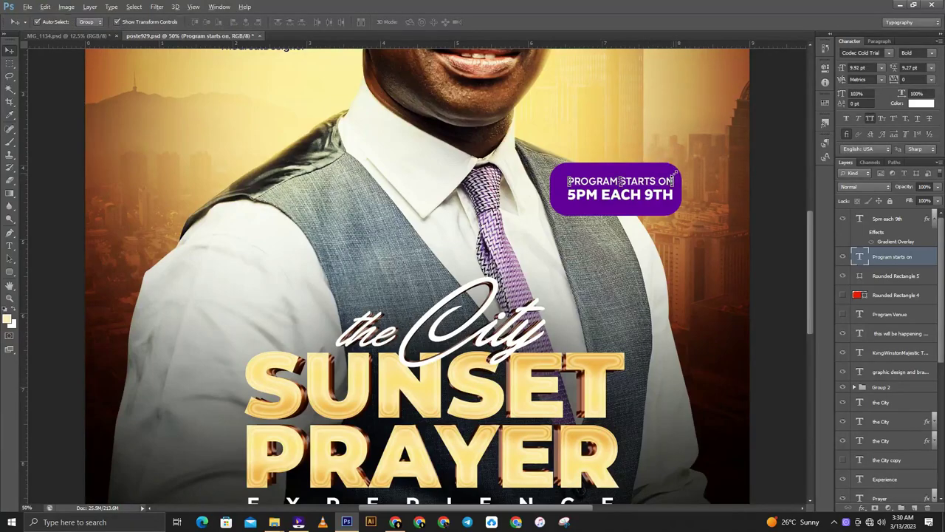
pyautogui.hotkey('ctrl', 'alt', 'z')
pyautogui.hotkey('ctrl', 'alt', 'z')
pyautogui.press('t')
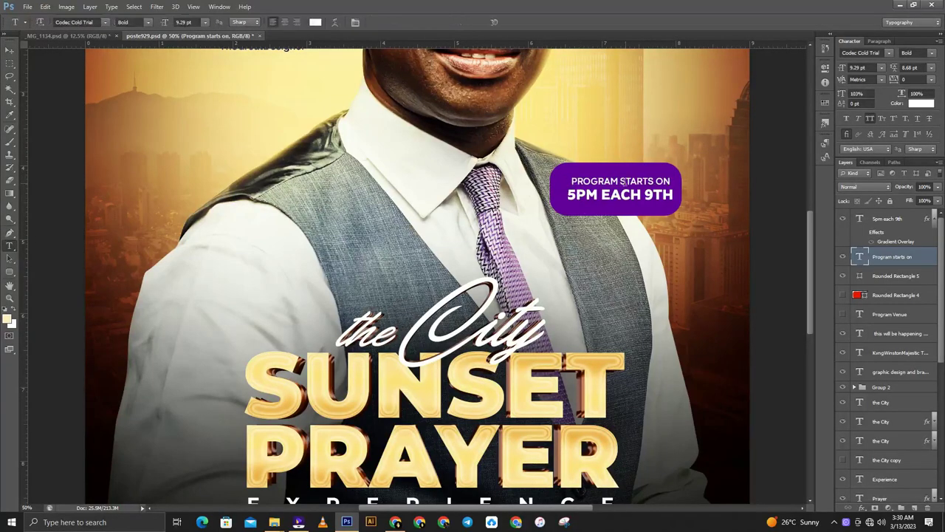
pyautogui.click(637, 181)
pyautogui.write('ME')
pyautogui.click(9, 50)
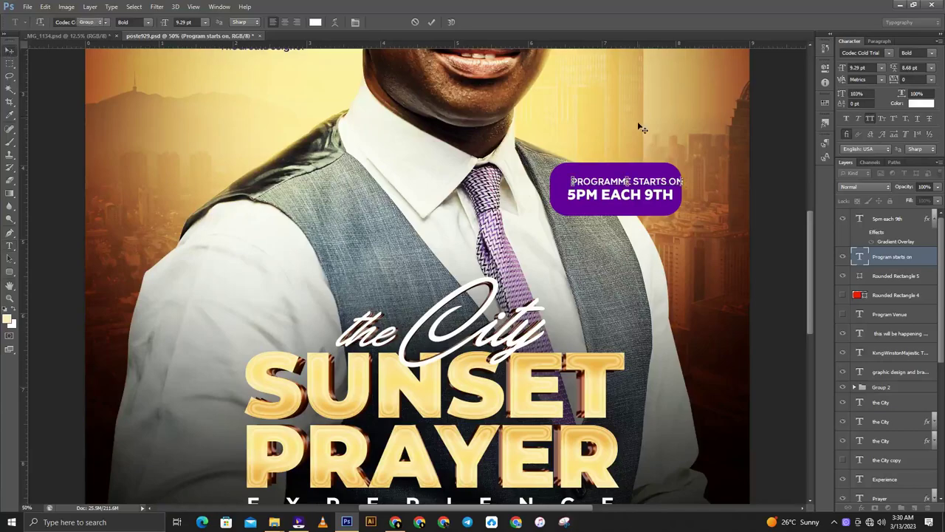
# Widen both badge text lines slightly to fill the purple badge.
pyautogui.doubleClick(624, 182)
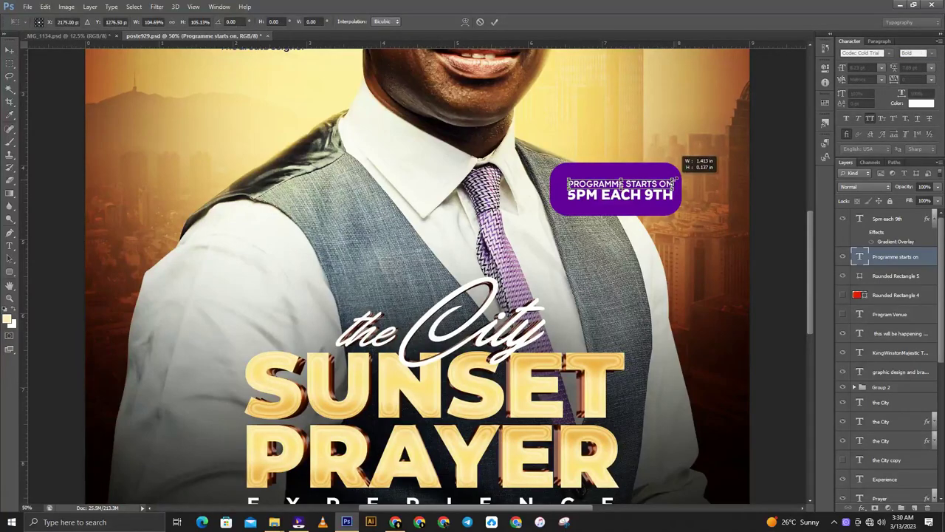
pyautogui.moveTo(665, 176); pyautogui.dragTo(674, 176)
pyautogui.press('Return')
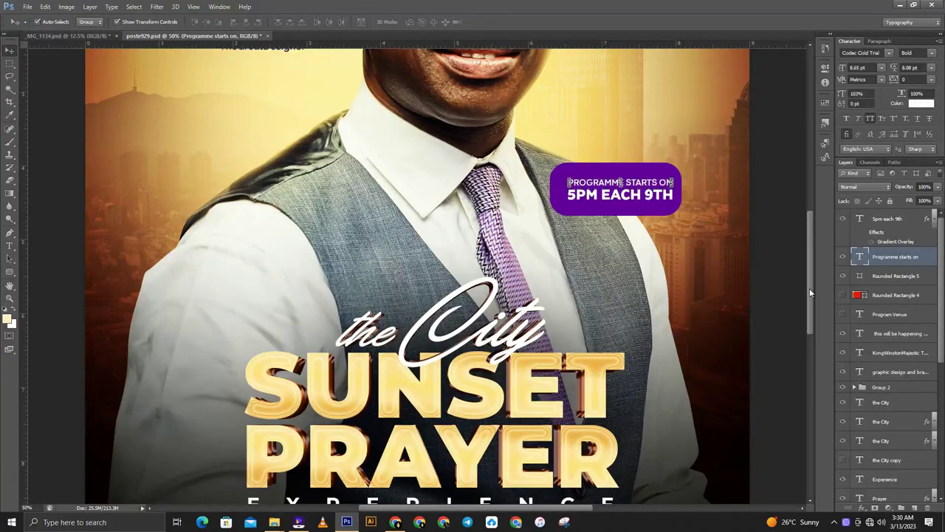
pyautogui.keyDown('ctrl'); pyautogui.click(888, 219); pyautogui.keyUp('ctrl')
pyautogui.moveTo(674, 177); pyautogui.dragTo(679, 176)
pyautogui.click(495, 22)
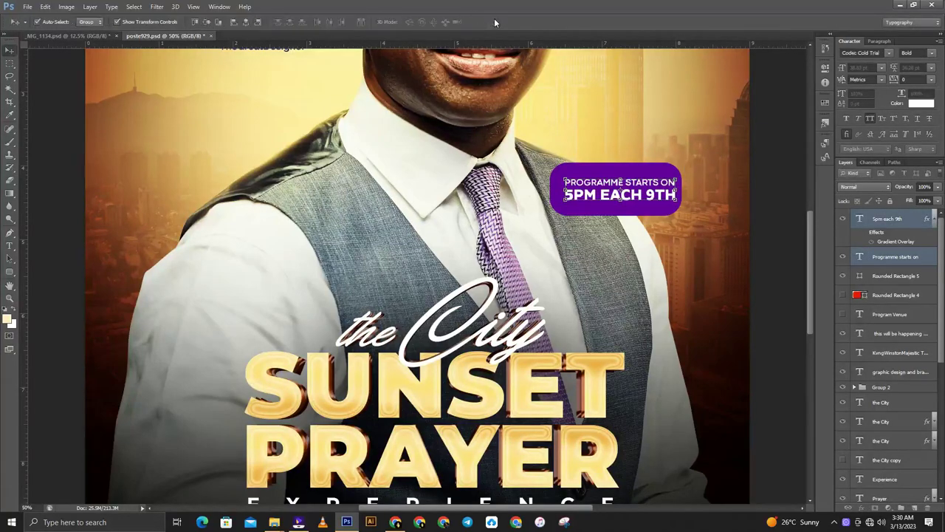
pyautogui.click(777, 185)
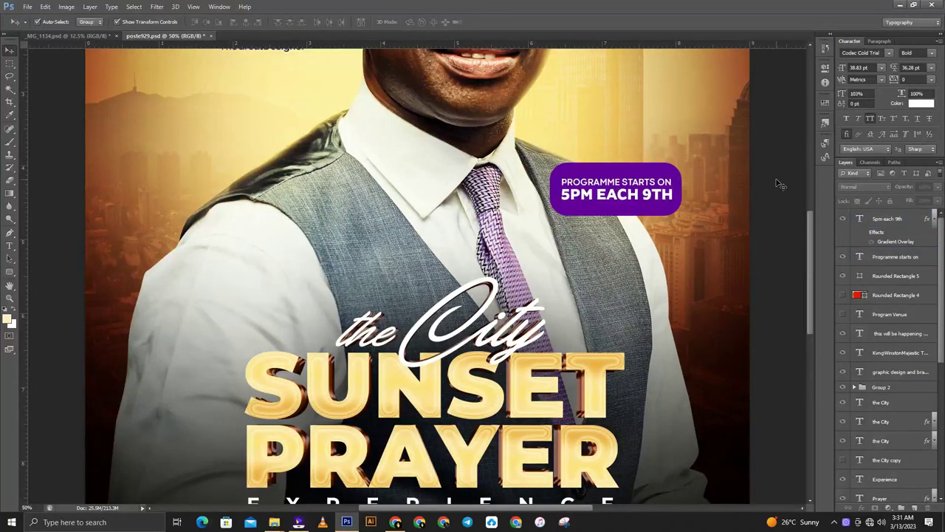
pyautogui.hotkey('ctrl', '-')
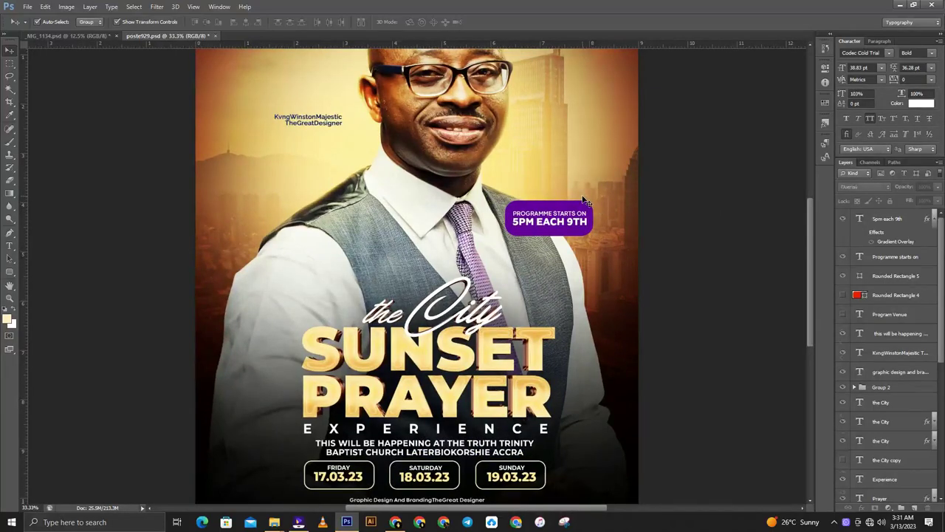
# Enlarge the purple badge shape by about 110%.
pyautogui.click(583, 203)
pyautogui.hotkey('ctrl', 't')
pyautogui.moveTo(595, 199); pyautogui.dragTo(600, 198)
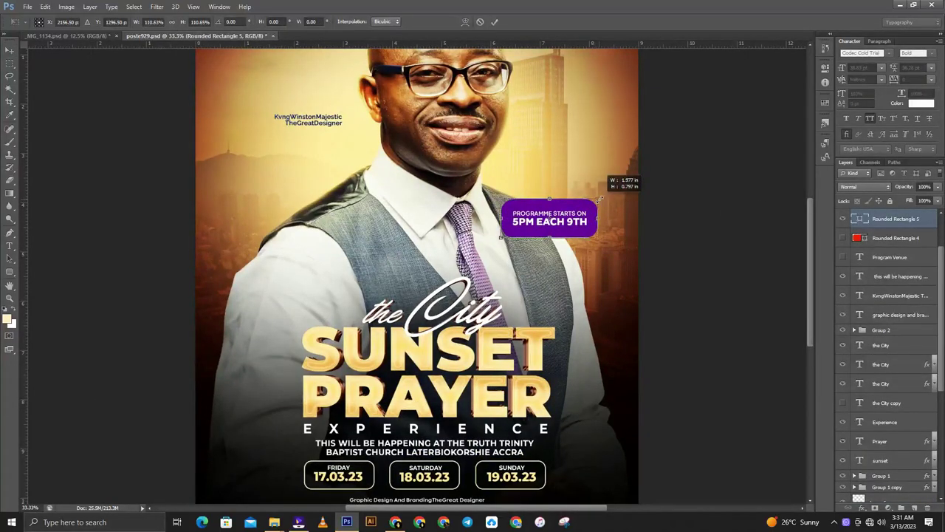
pyautogui.click(494, 22)
pyautogui.hotkey('ctrl', '-')
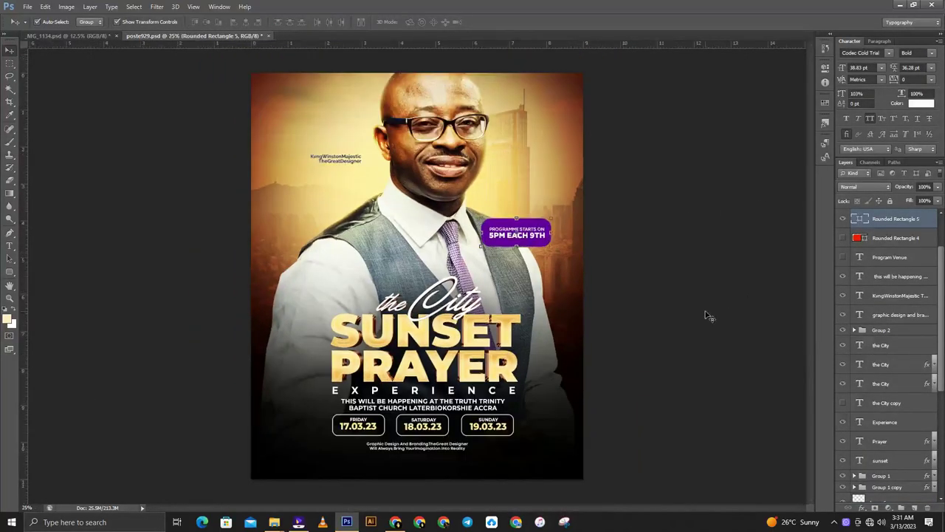
# Try a dark green and then a black fill on the badge.
pyautogui.doubleClick(858, 219)
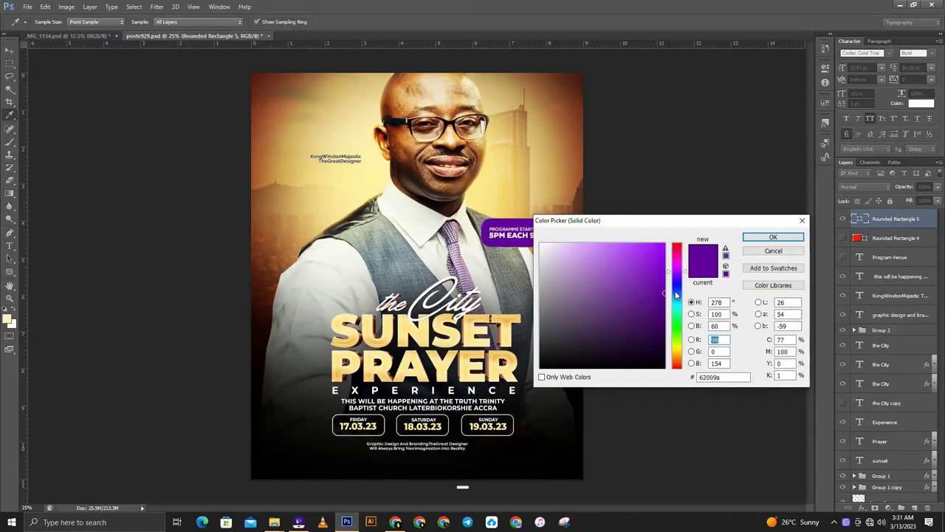
pyautogui.moveTo(675, 295); pyautogui.dragTo(675, 320)
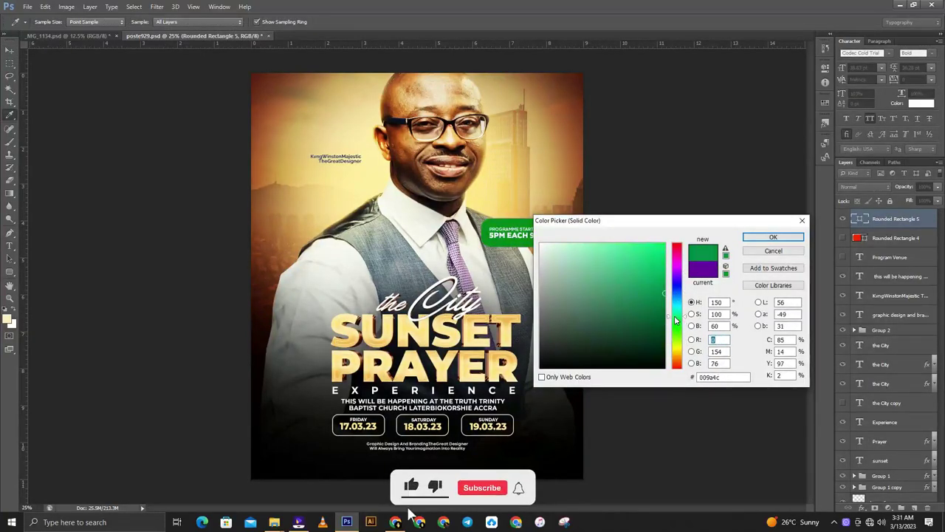
pyautogui.moveTo(664, 301); pyautogui.dragTo(660, 320)
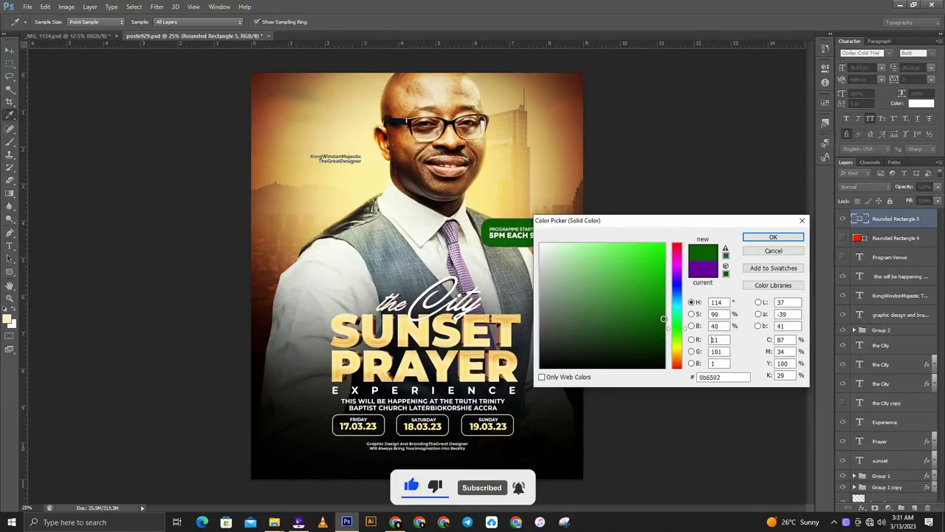
pyautogui.click(783, 238)
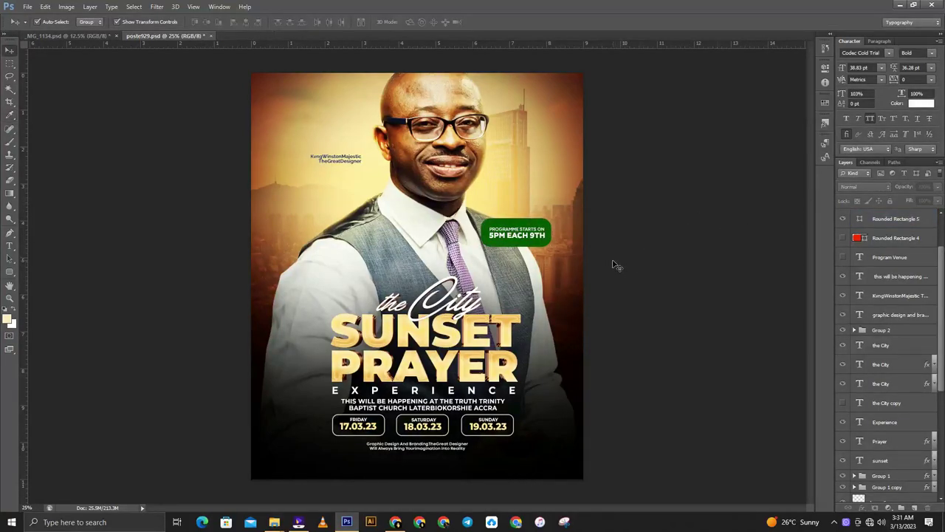
pyautogui.click(896, 219)
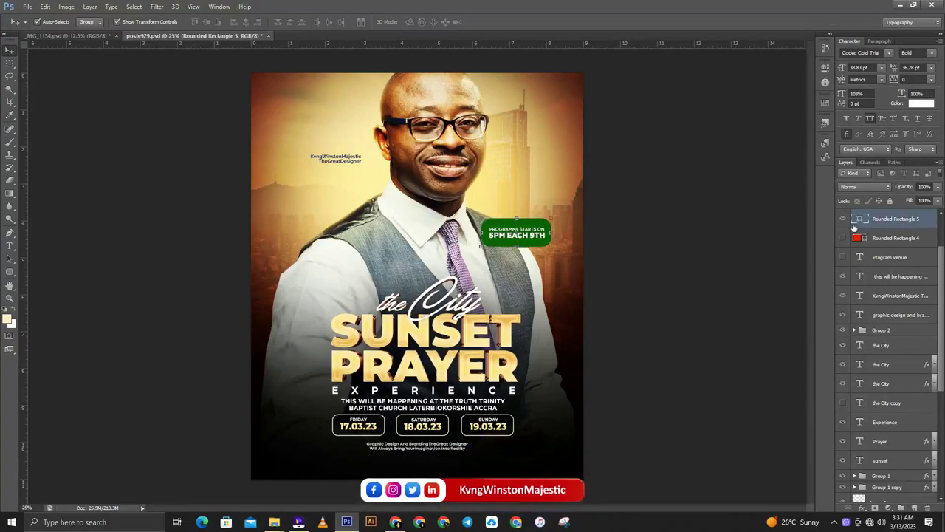
pyautogui.doubleClick(858, 218)
pyautogui.click(543, 365)
pyautogui.click(772, 237)
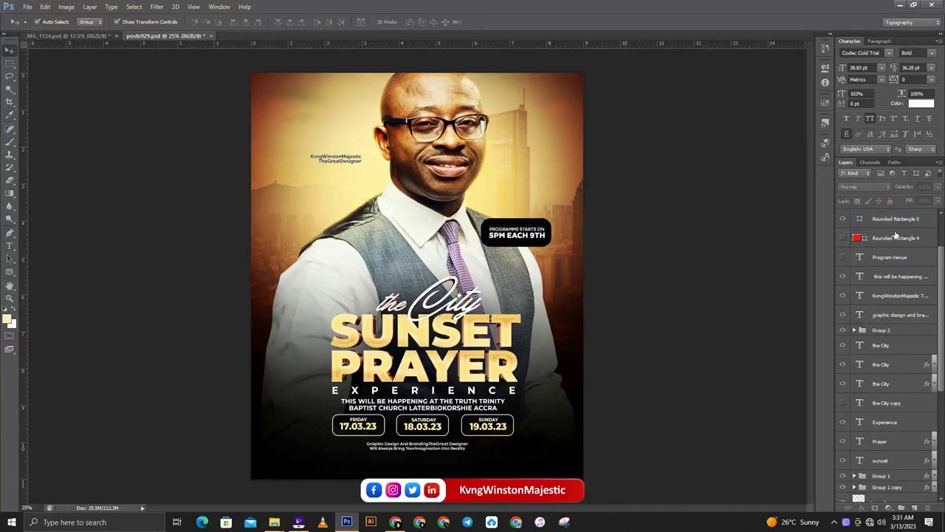
# Set the badge fill to deep red #b50505.
pyautogui.doubleClick(859, 218)
pyautogui.click(663, 279)
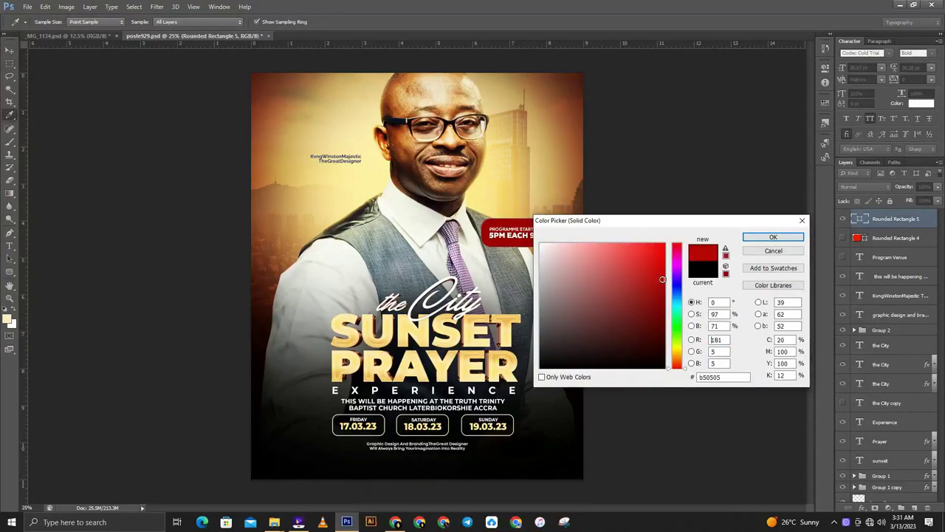
pyautogui.moveTo(701, 222); pyautogui.dragTo(758, 271)
pyautogui.press('Return')
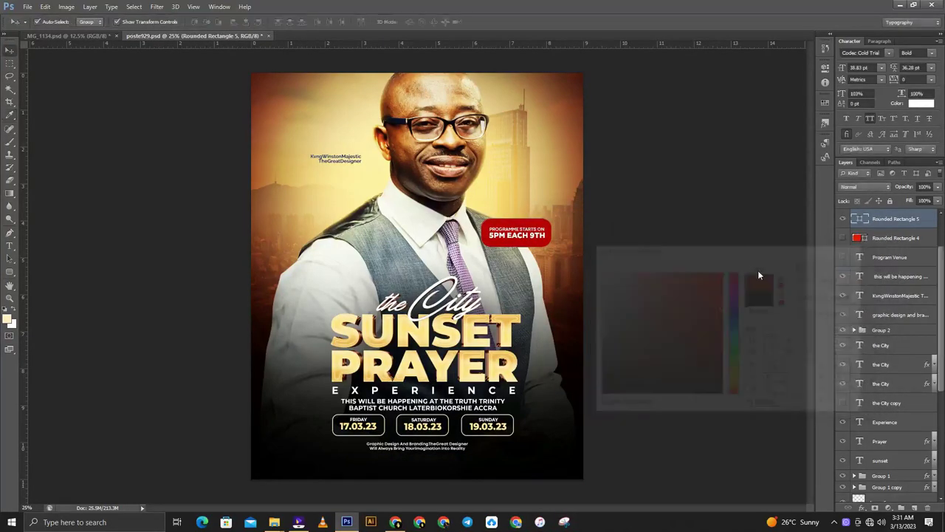
pyautogui.hotkey('ctrl', '-')
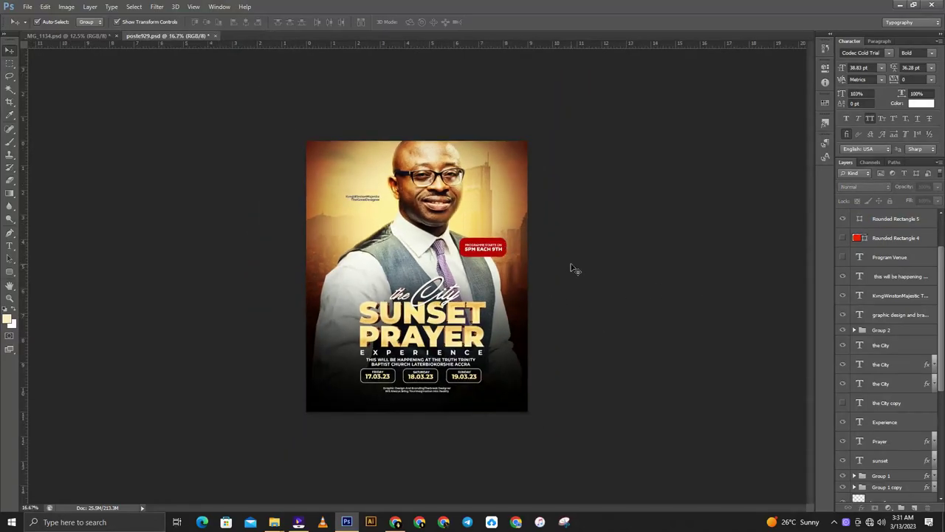
pyautogui.hotkey('ctrl', '+')
pyautogui.hotkey('ctrl', '+')
pyautogui.click(522, 214)
# Draw a new rounded rectangle around the red badge and position it behind the badge.
pyautogui.press('u')
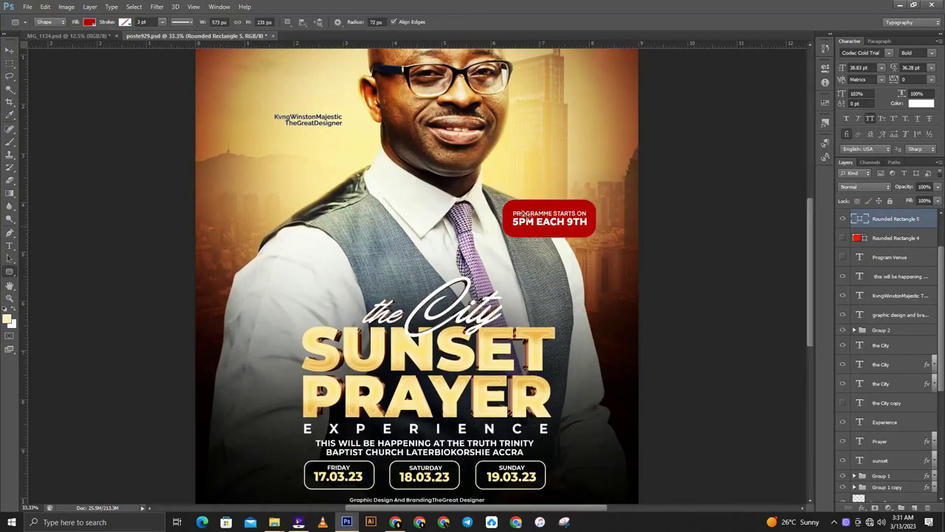
pyautogui.moveTo(540, 207); pyautogui.dragTo(604, 229)
pyautogui.click(10, 50)
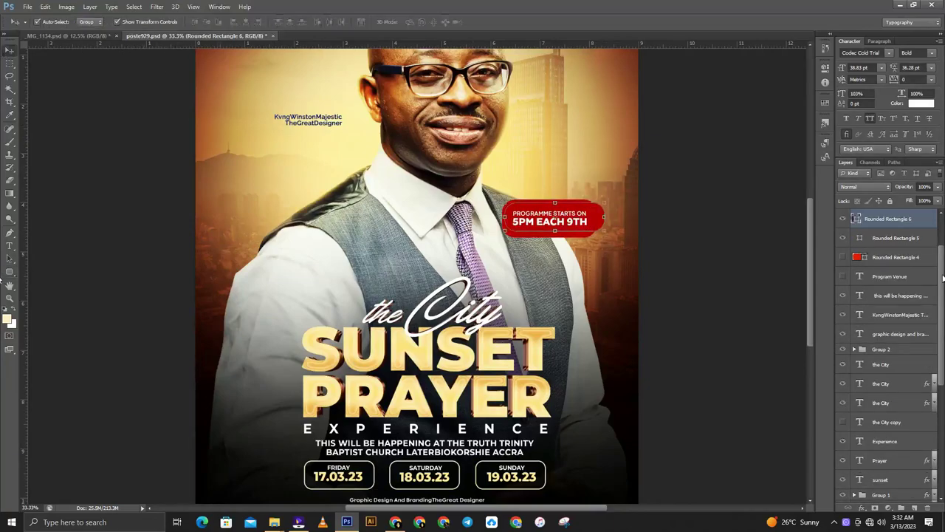
pyautogui.doubleClick(859, 239)
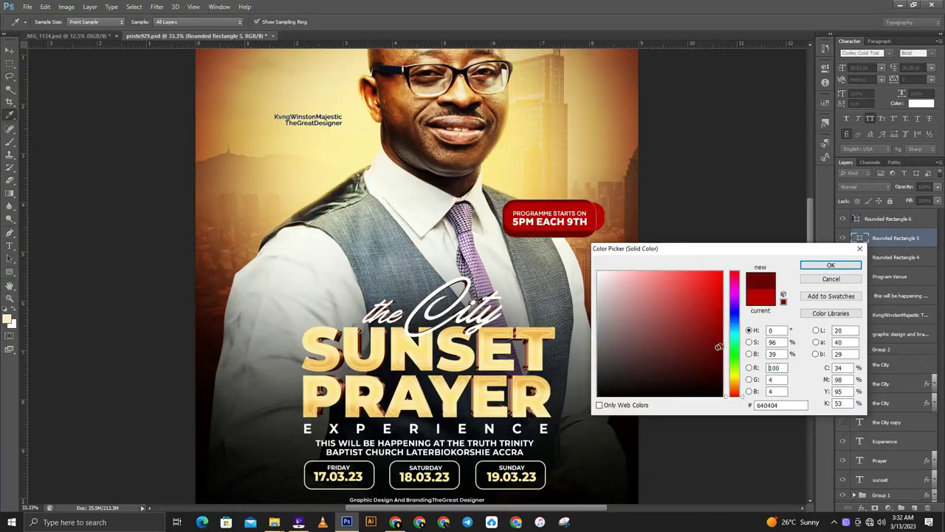
pyautogui.click(830, 265)
pyautogui.moveTo(515, 219); pyautogui.dragTo(527, 230)
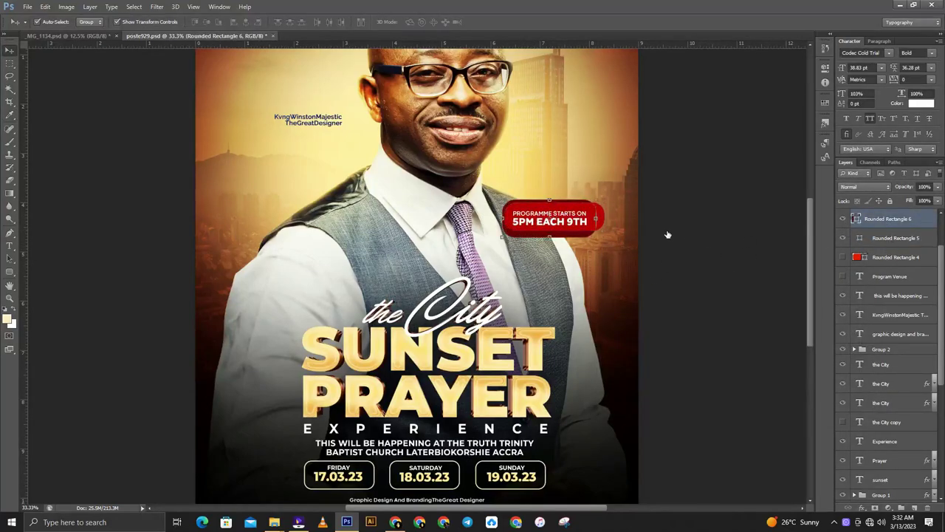
# Shift the red badge shape slightly and nudge its two text lines right.
pyautogui.hotkey('alt', '[')
pyautogui.hotkey('ctrl', 't')
pyautogui.moveTo(576, 209); pyautogui.dragTo(581, 213)
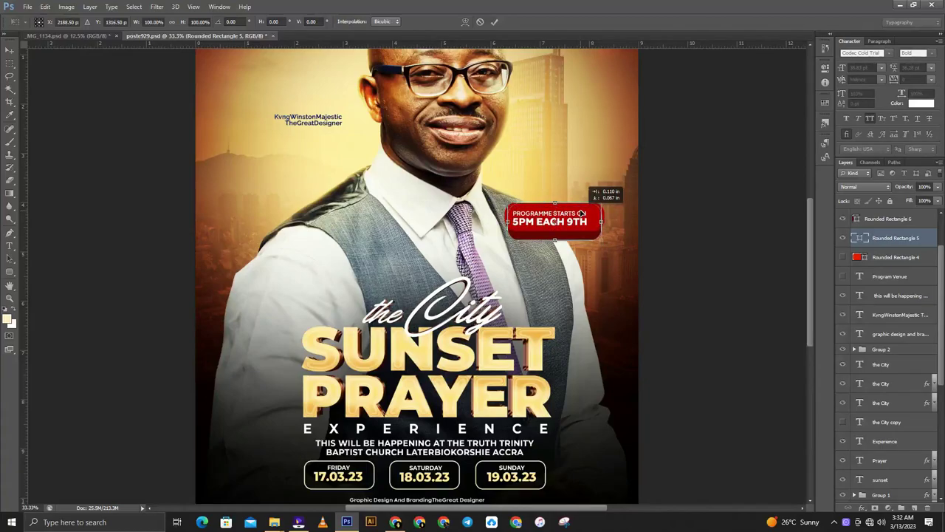
pyautogui.press('Return')
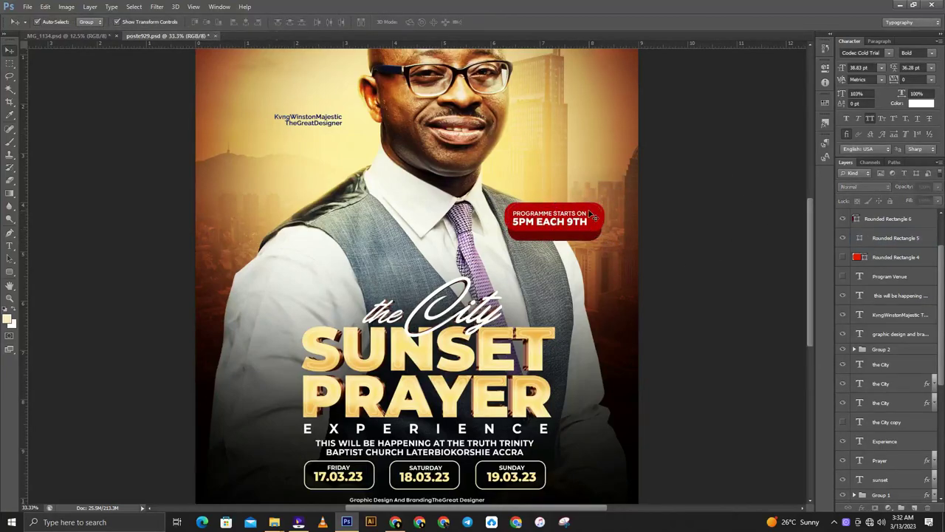
pyautogui.scroll(2, 896, 276)
pyautogui.click(896, 257)
pyautogui.keyDown('shift'); pyautogui.click(896, 220); pyautogui.keyUp('shift')
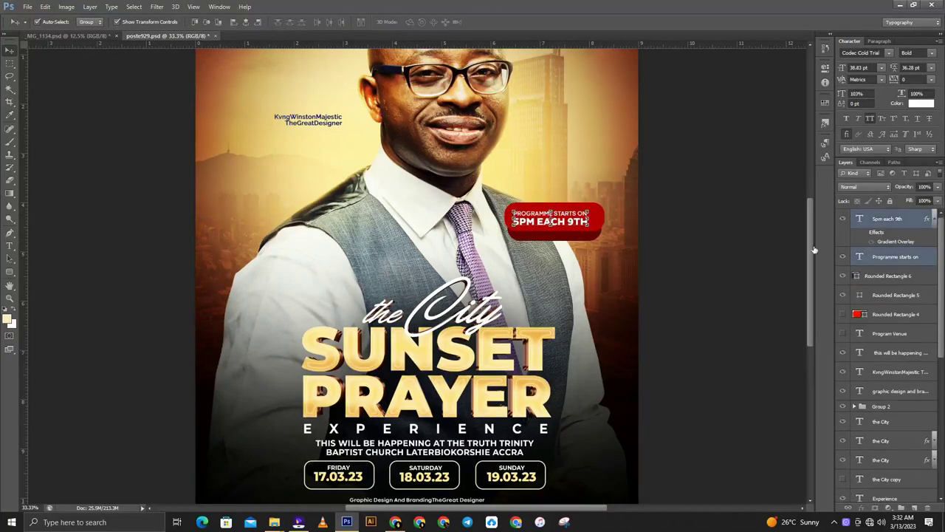
pyautogui.hotkey('shift', 'Right')
pyautogui.hotkey('shift', 'Right')
pyautogui.click(724, 254)
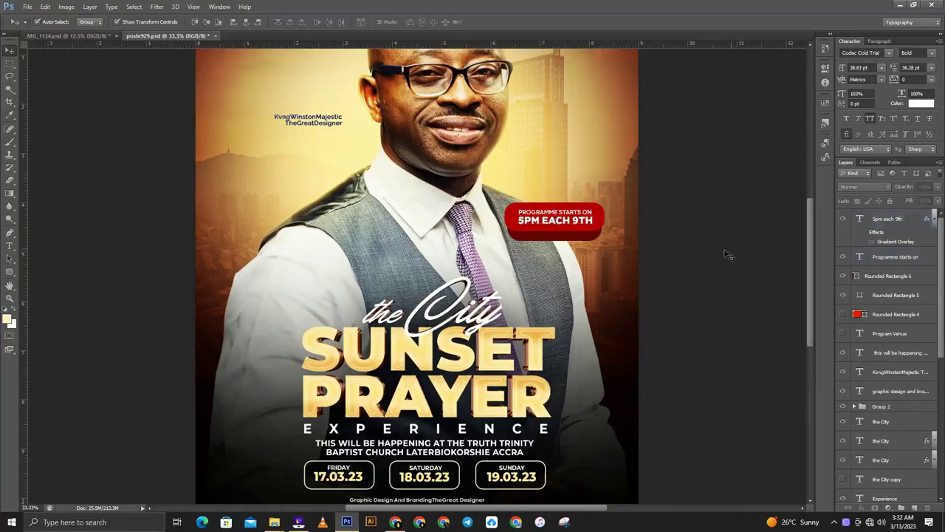
pyautogui.hotkey('ctrl', '-')
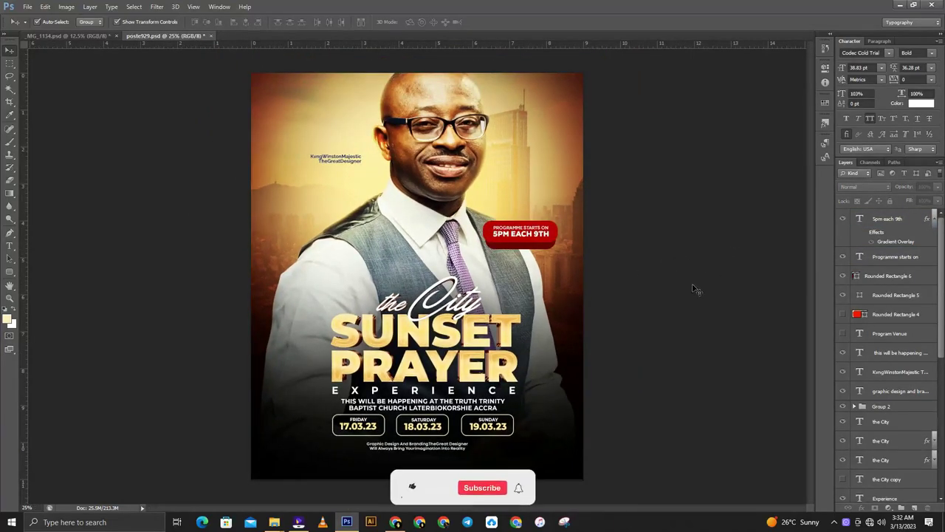
# Drag the badge text and shapes to the flyer's left side, over the shoulder.
pyautogui.click(892, 295)
pyautogui.keyDown('shift'); pyautogui.click(887, 219); pyautogui.keyUp('shift')
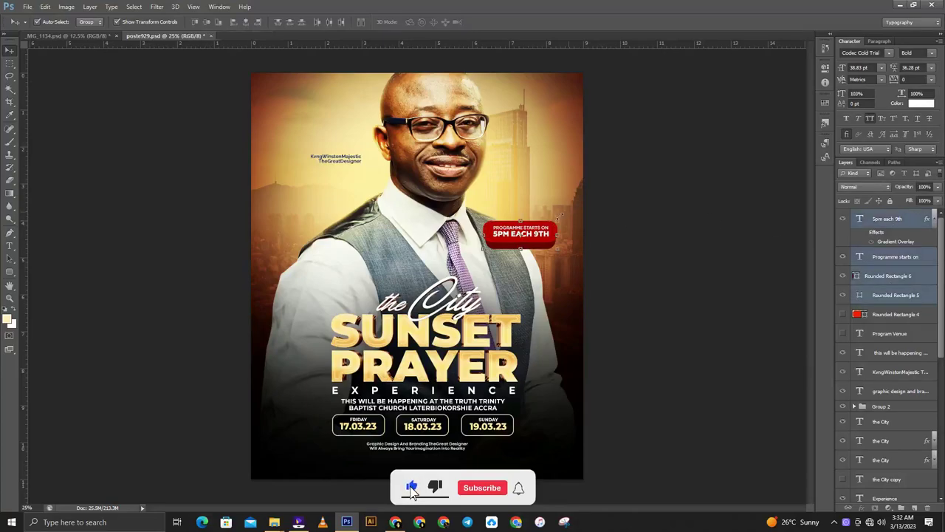
pyautogui.moveTo(539, 226)
pyautogui.mouseDown()
pyautogui.moveTo(524, 245)
pyautogui.moveTo(358, 232)
pyautogui.mouseUp()
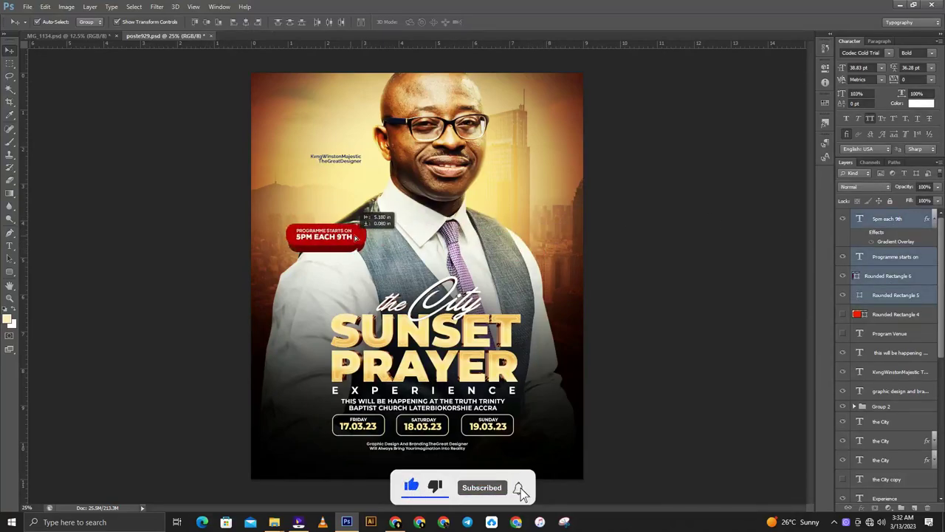
pyautogui.click(753, 209)
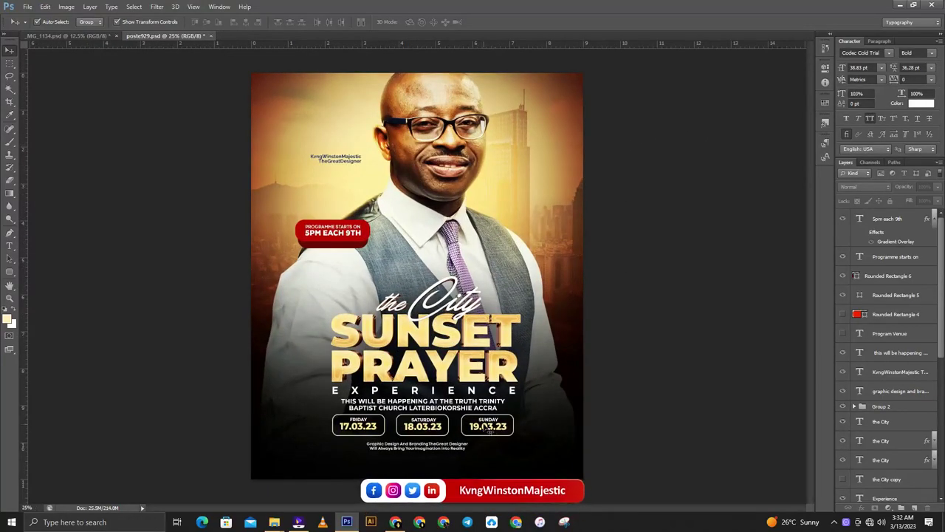
pyautogui.click(881, 406)
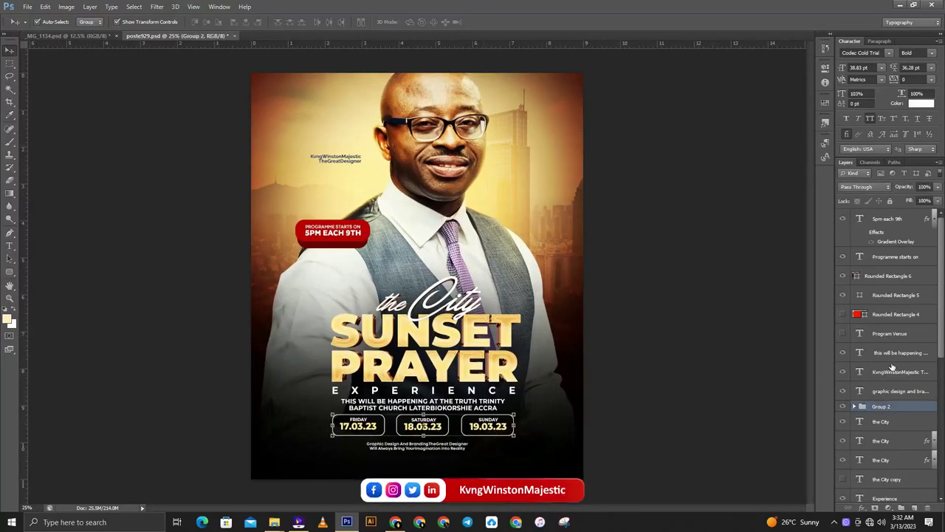
# Rebreak the credit text into two lines ending 'Always Bring Your Imagination Into Reality', recentred under the dates.
pyautogui.doubleClick(458, 449)
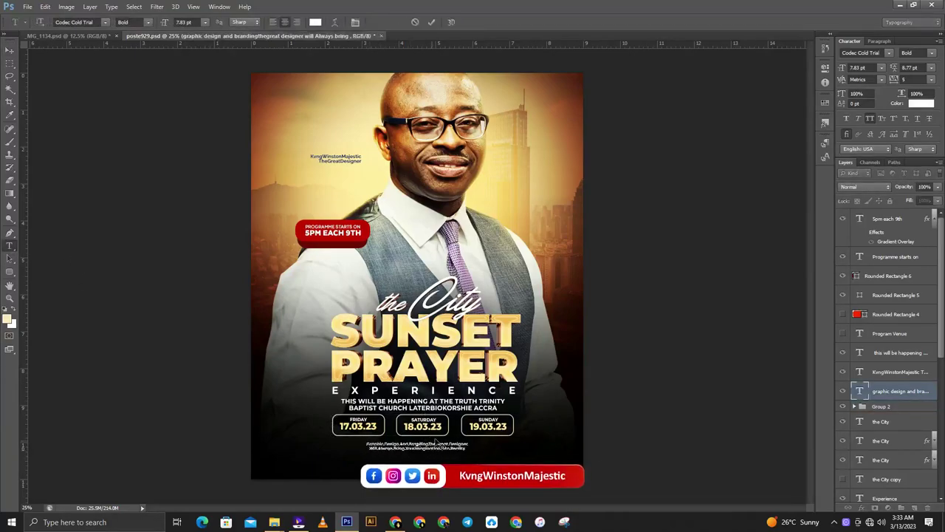
pyautogui.press('BackSpace')
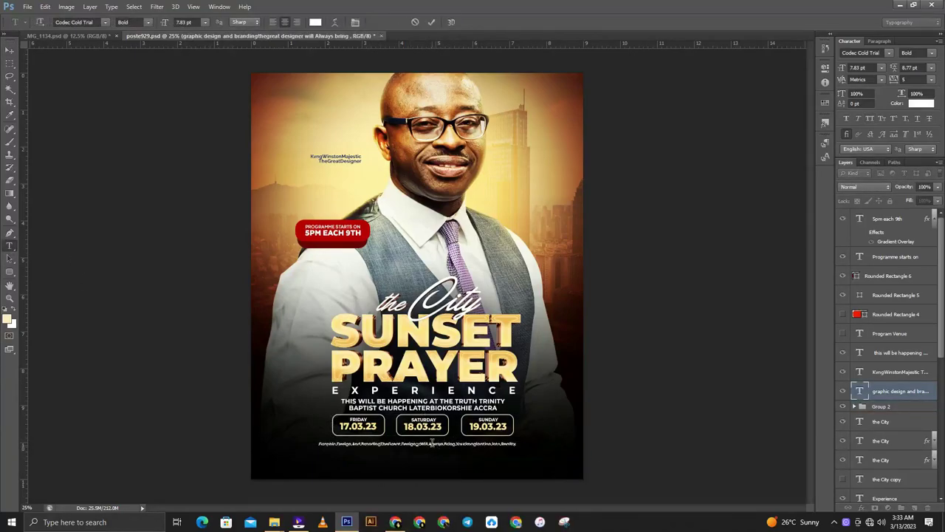
pyautogui.press('Return')
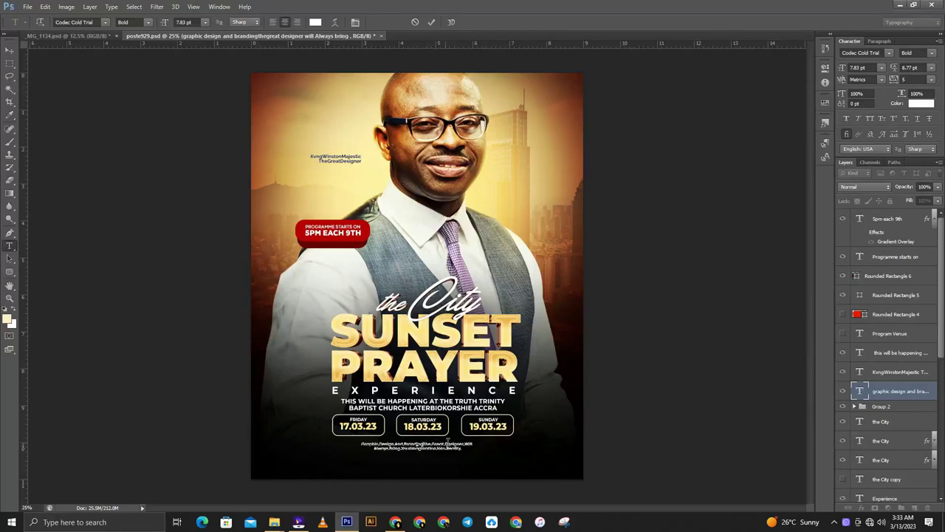
pyautogui.click(11, 49)
pyautogui.moveTo(433, 447); pyautogui.dragTo(436, 448)
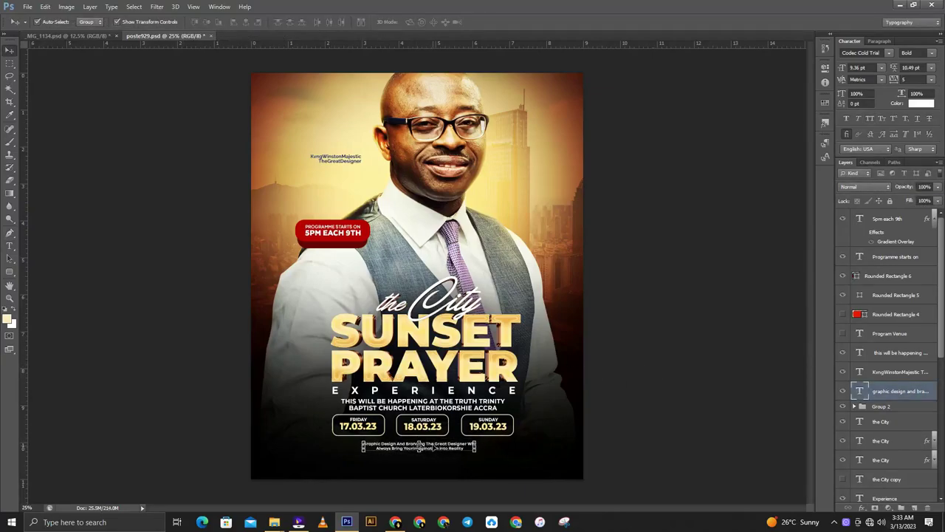
pyautogui.click(502, 428)
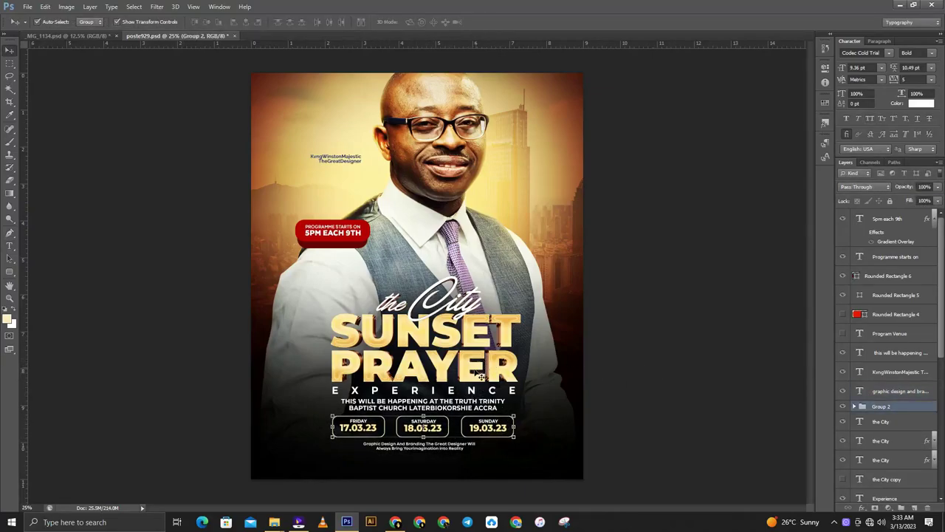
pyautogui.click(472, 429)
pyautogui.click(435, 333)
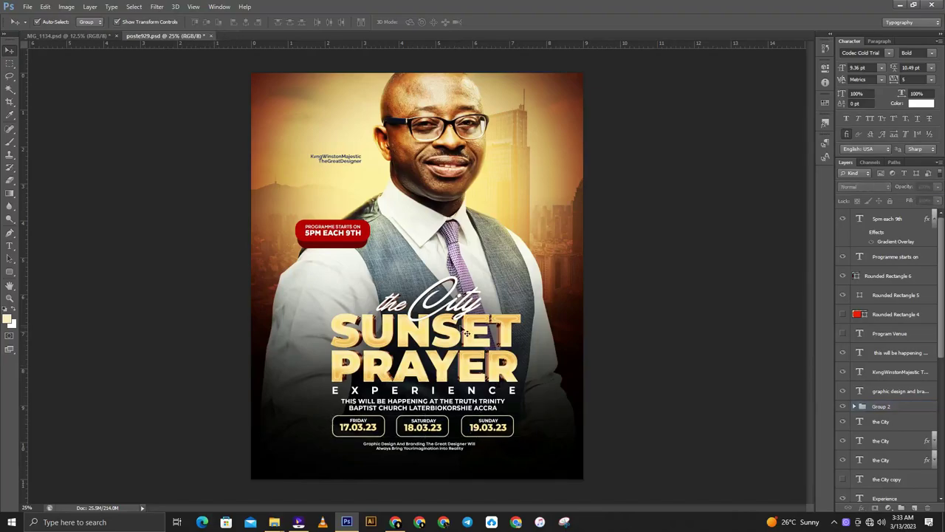
# Group the SUNSET title layers into Group 3.
pyautogui.keyDown('shift'); pyautogui.click(894, 339); pyautogui.keyUp('shift')
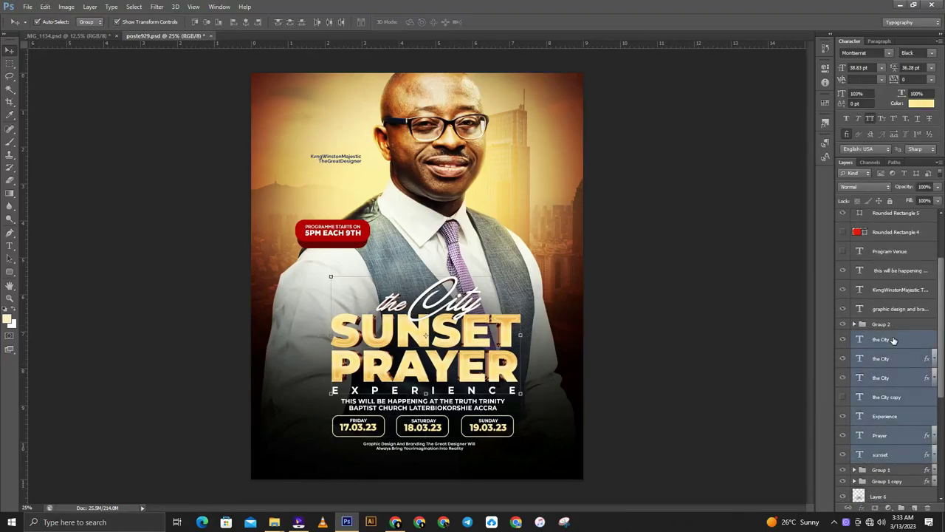
pyautogui.click(890, 481)
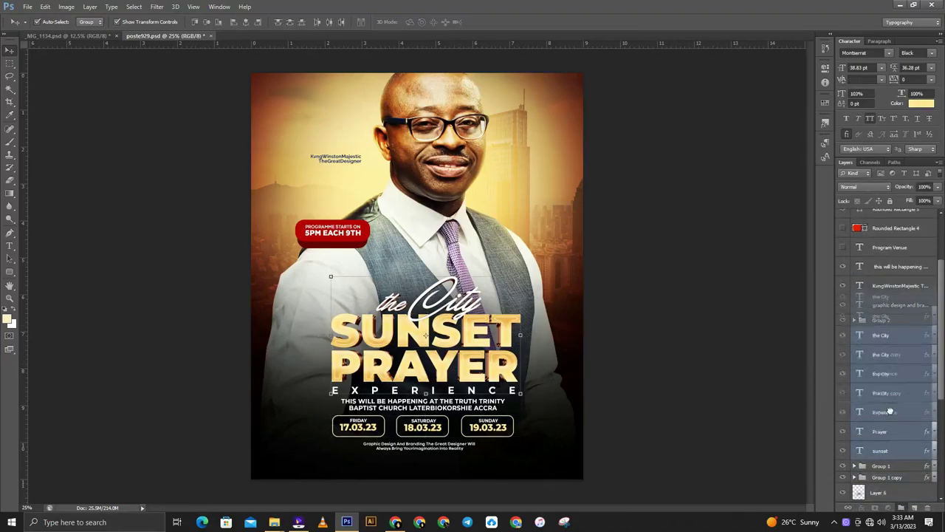
pyautogui.keyDown('shift'); pyautogui.click(887, 340); pyautogui.keyUp('shift')
pyautogui.hotkey('ctrl', 'g')
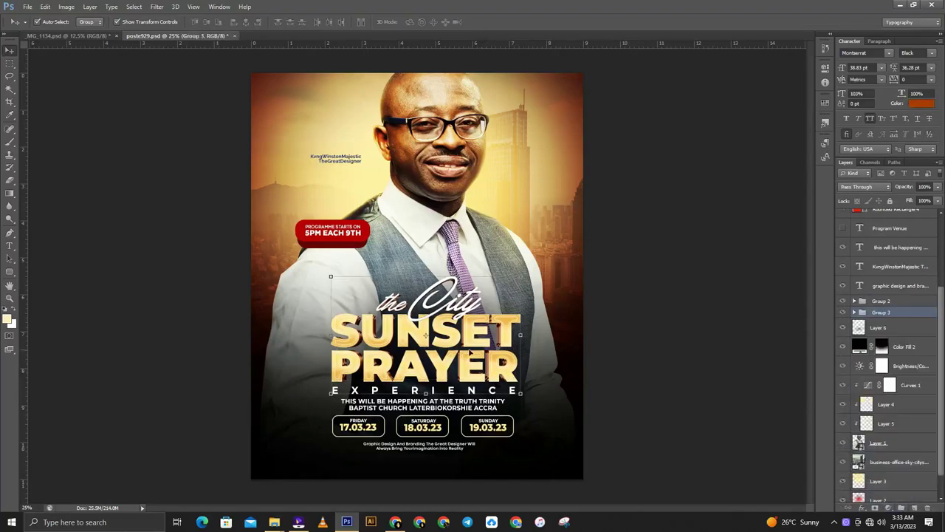
# Nudge the title, dates, description and credit block slightly left.
pyautogui.keyDown('shift'); pyautogui.click(492, 434); pyautogui.keyUp('shift')
pyautogui.keyDown('shift'); pyautogui.click(455, 408); pyautogui.keyUp('shift')
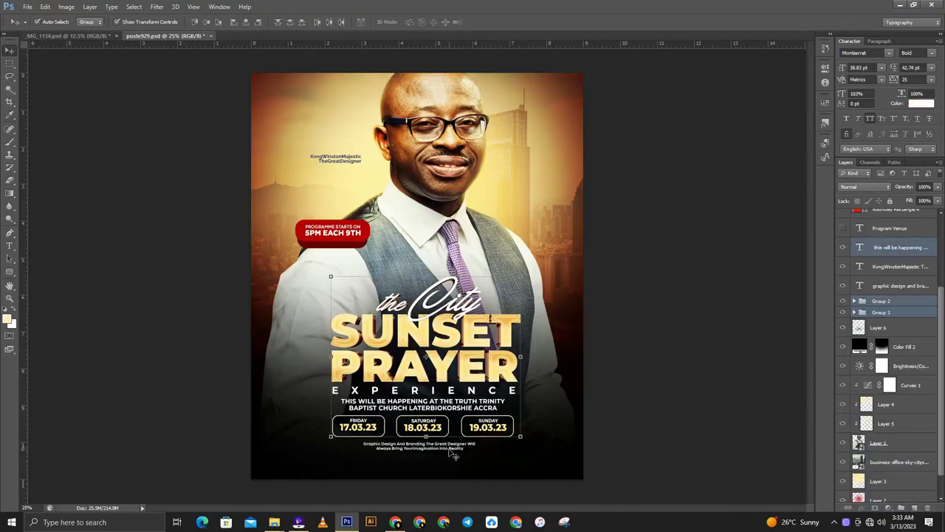
pyautogui.keyDown('shift'); pyautogui.click(452, 450); pyautogui.keyUp('shift')
pyautogui.hotkey('shift', 'Left')
pyautogui.hotkey('shift', 'Left')
pyautogui.hotkey('shift', 'Left')
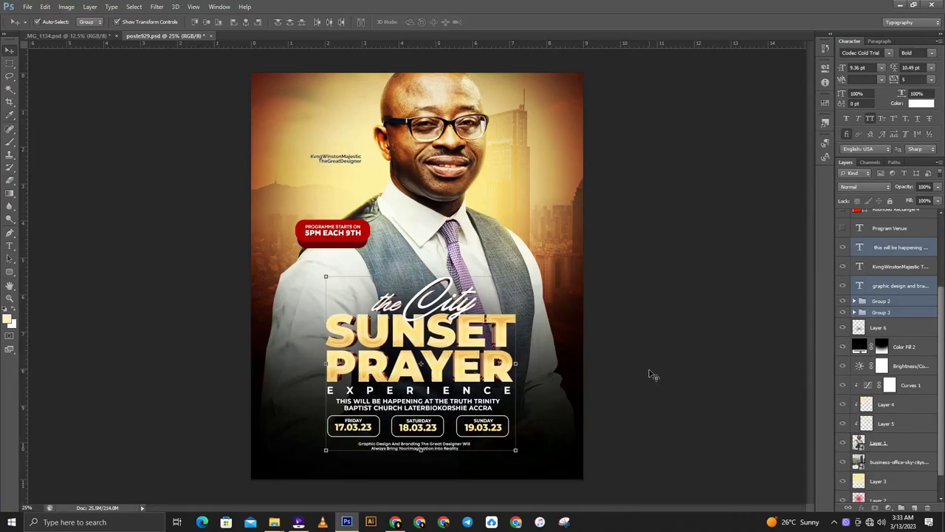
pyautogui.hotkey('ctrl', '-')
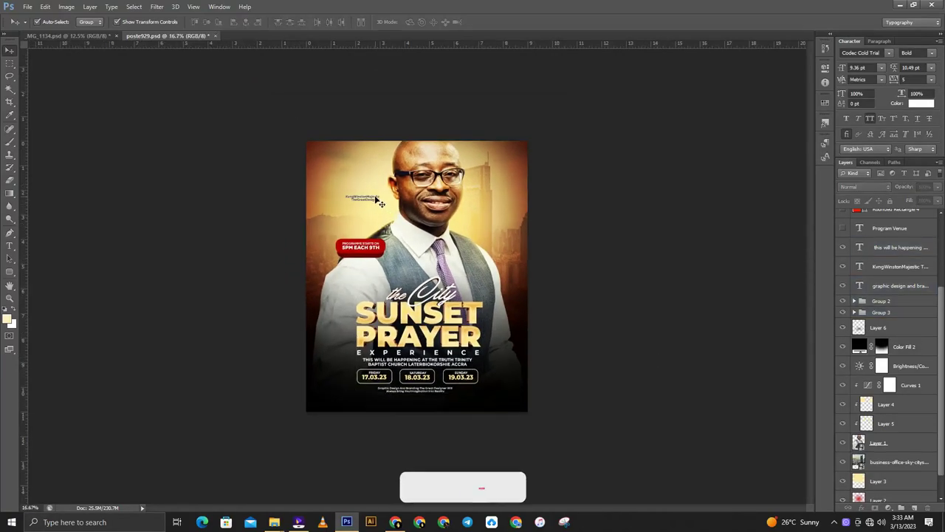
pyautogui.click(372, 199)
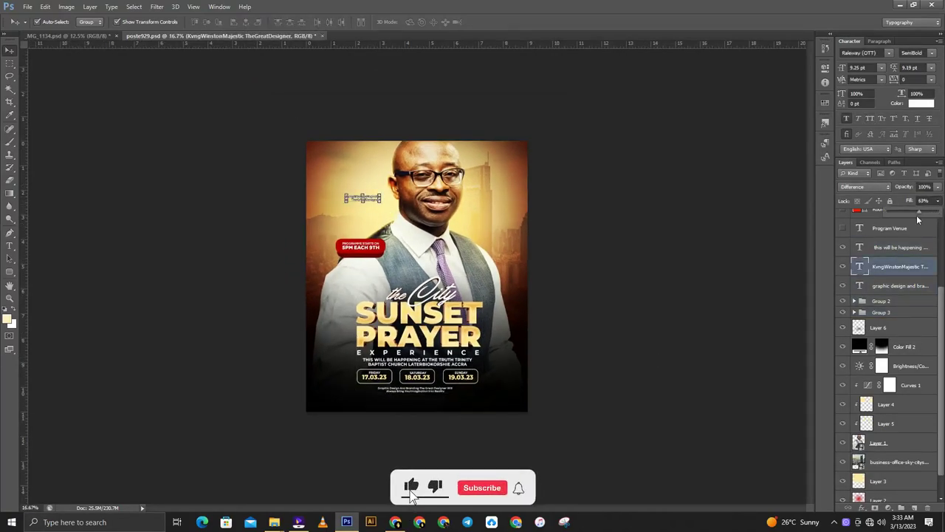
pyautogui.click(764, 222)
pyautogui.hotkey('ctrl', '+')
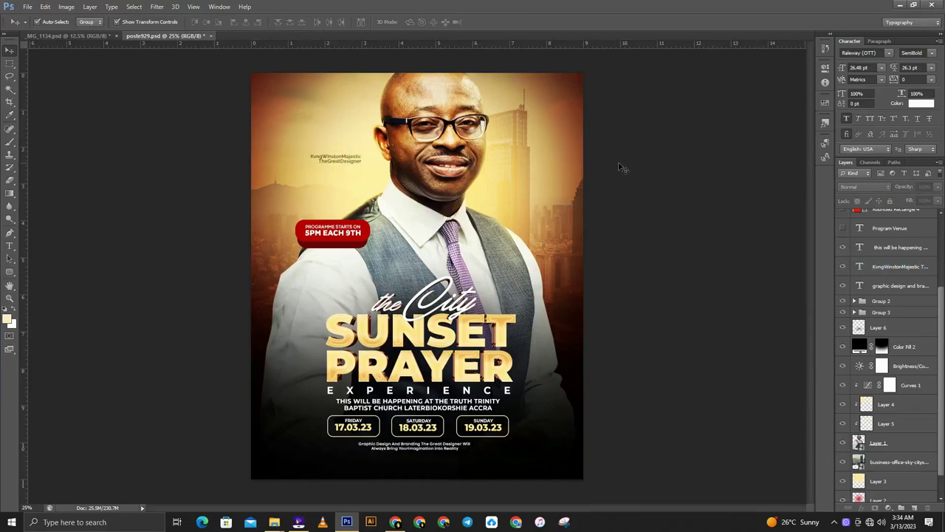
# Drag the vv glow image from the YouTube-Tutorials folder into Photoshop.
pyautogui.click(274, 522)
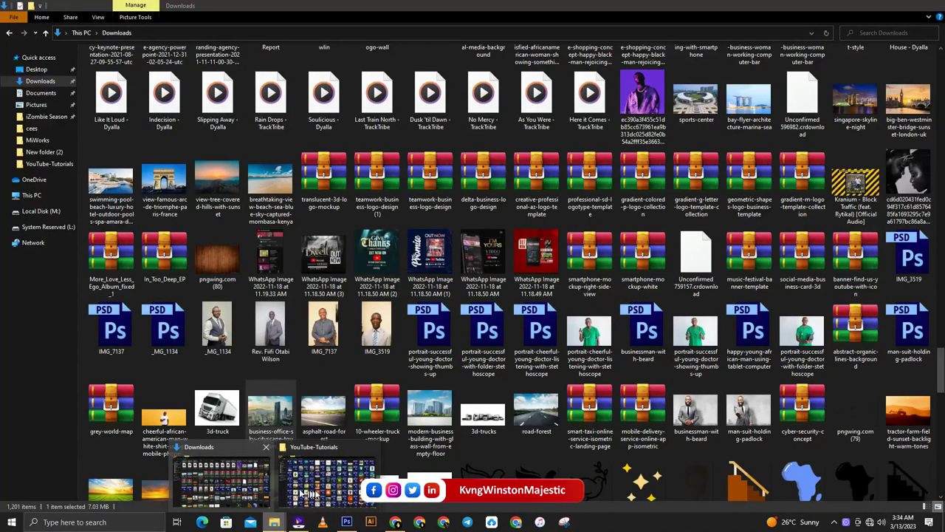
pyautogui.click(312, 483)
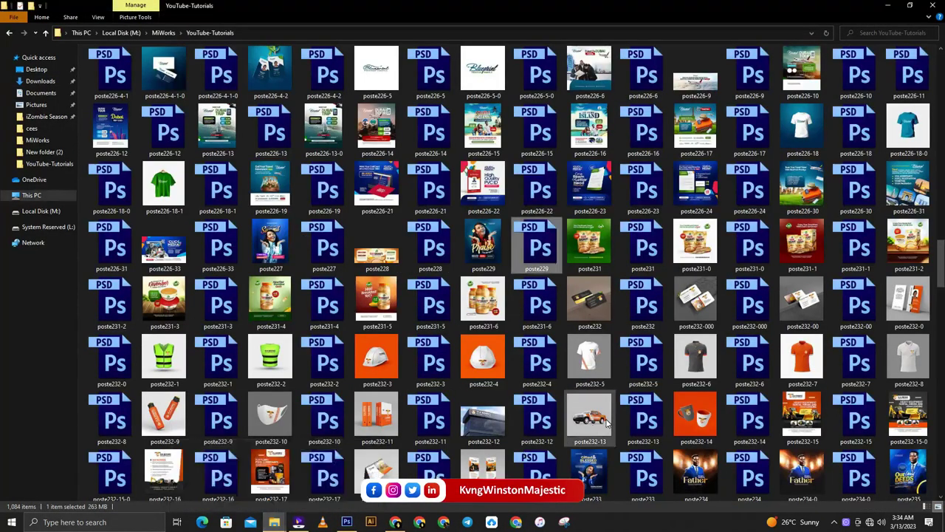
pyautogui.scroll(-10, 516, 296)
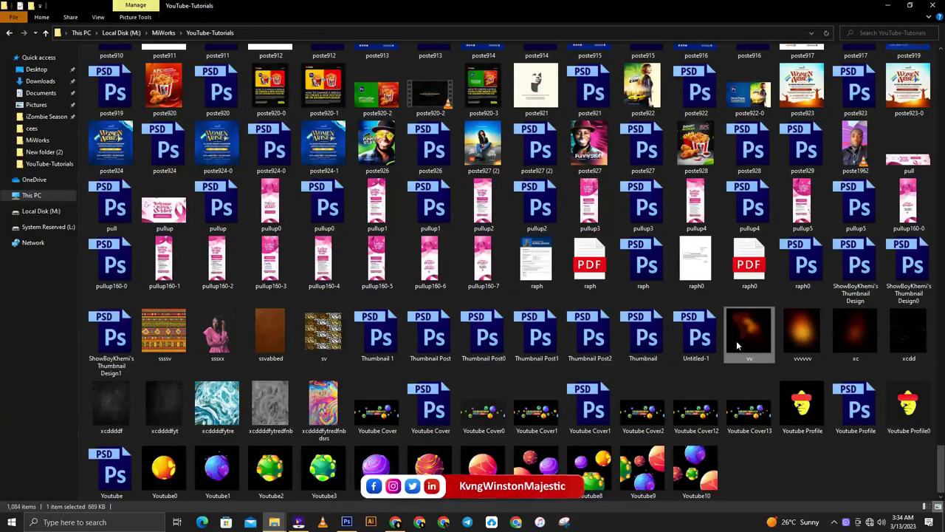
pyautogui.moveTo(741, 344)
pyautogui.mouseDown()
pyautogui.moveTo(347, 521)
pyautogui.moveTo(417, 276)
pyautogui.mouseUp()
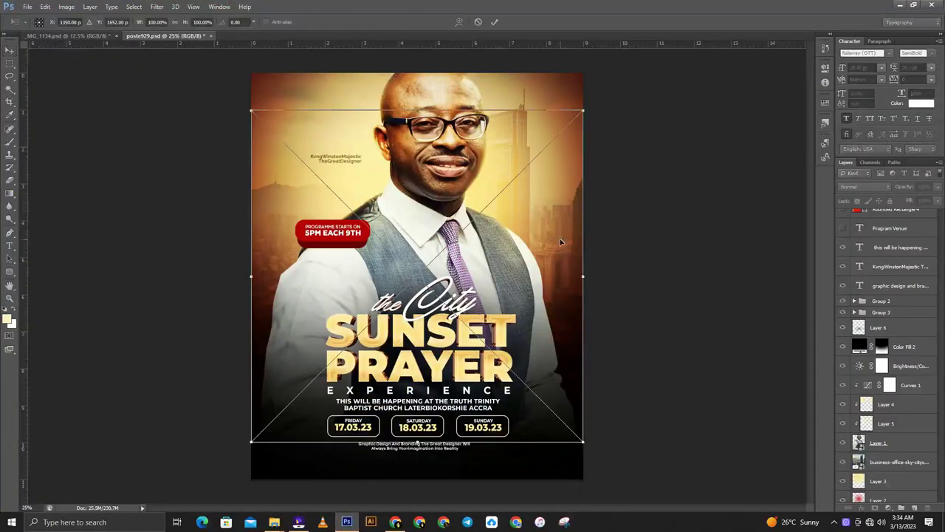
# Blend the vv glow in Screen mode, position it, and add a copy rotated about 61°.
pyautogui.click(887, 187)
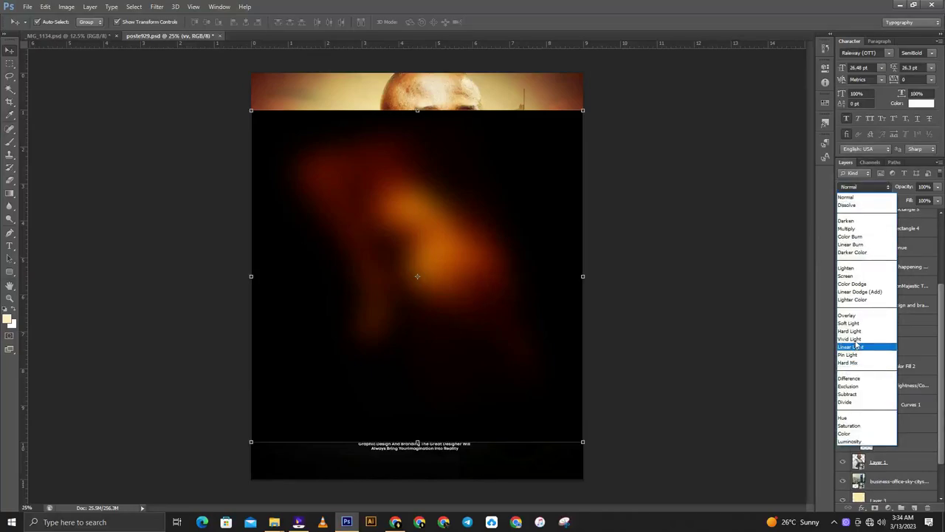
pyautogui.click(868, 280)
pyautogui.moveTo(536, 253)
pyautogui.mouseDown()
pyautogui.moveTo(552, 251)
pyautogui.moveTo(562, 266)
pyautogui.moveTo(152, 376)
pyautogui.moveTo(281, 470)
pyautogui.moveTo(221, 405)
pyautogui.moveTo(272, 463)
pyautogui.moveTo(664, 426)
pyautogui.moveTo(603, 104)
pyautogui.moveTo(618, 87)
pyautogui.moveTo(649, 139)
pyautogui.moveTo(645, 196)
pyautogui.moveTo(637, 120)
pyautogui.moveTo(666, 230)
pyautogui.mouseUp()
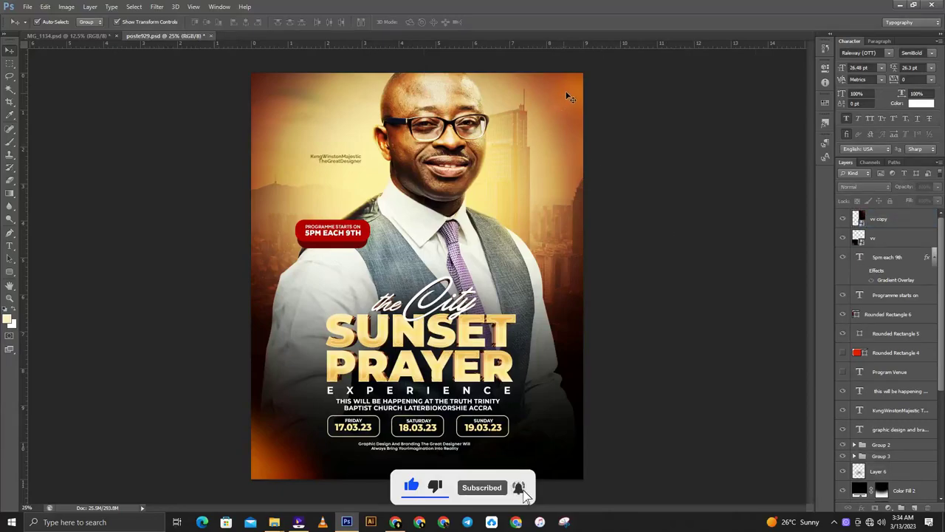
pyautogui.hotkey('ctrl', 'j')
pyautogui.hotkey('ctrl', 't')
pyautogui.moveTo(673, 317); pyautogui.dragTo(599, 433)
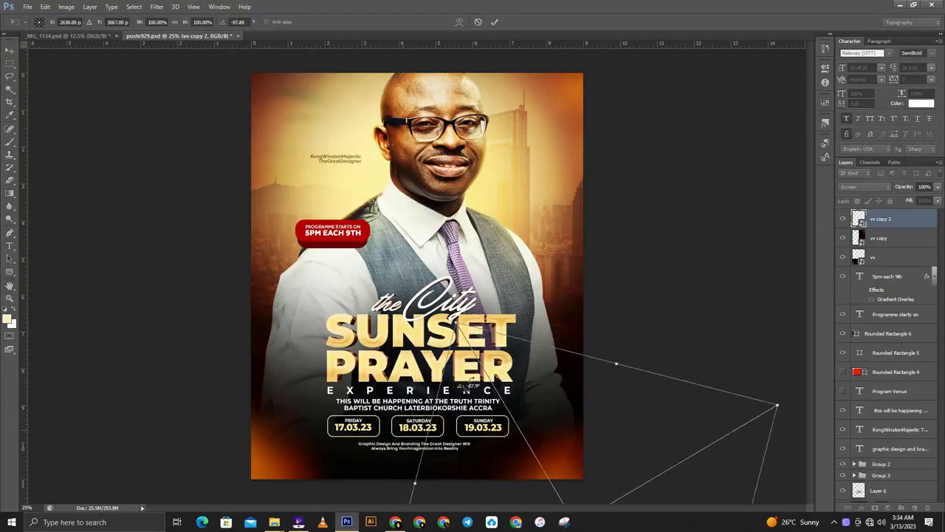
pyautogui.press('Return')
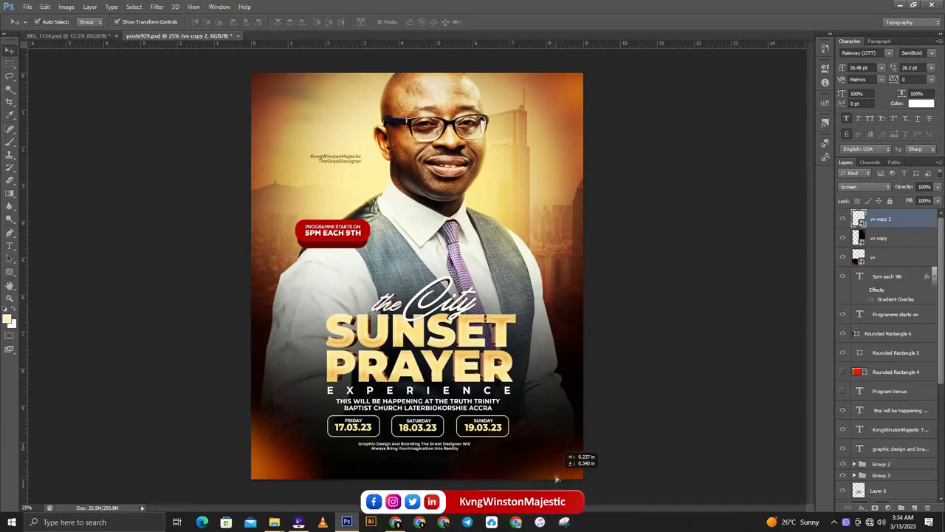
pyautogui.hotkey('ctrl', '-')
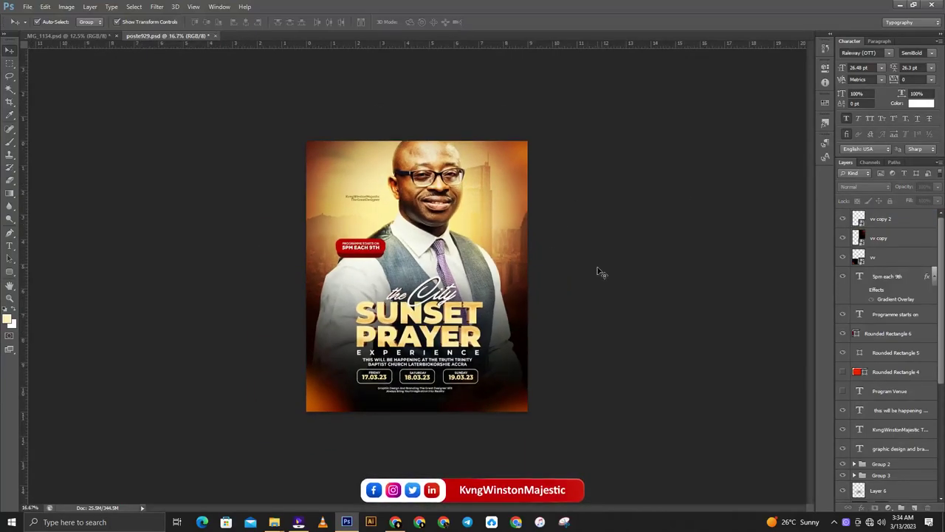
# Move the glow layers beneath the title groups, duplicate vv, and place Brightness/Contrast above vv copy 2.
pyautogui.click(884, 262)
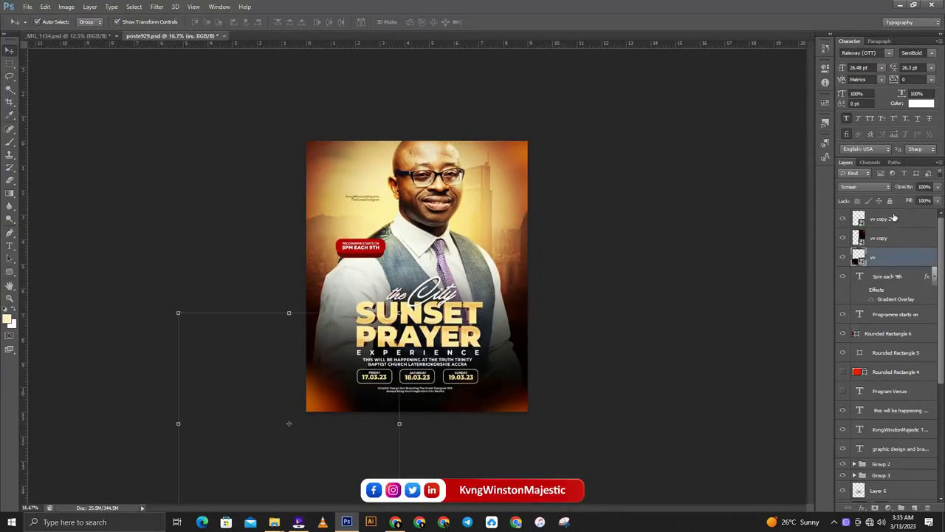
pyautogui.moveTo(883, 262)
pyautogui.mouseDown()
pyautogui.moveTo(898, 413)
pyautogui.moveTo(891, 468)
pyautogui.mouseUp()
pyautogui.hotkey('ctrl', 'j')
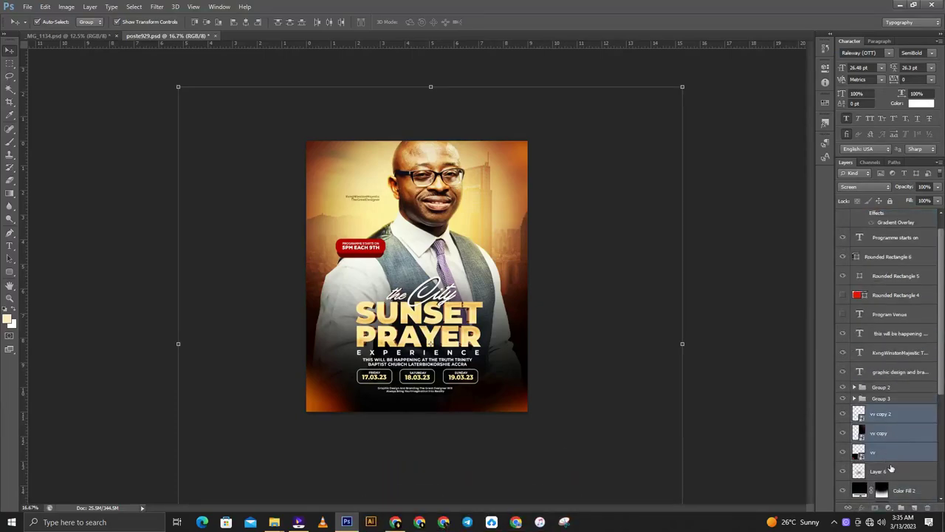
pyautogui.scroll(-2, 894, 465)
pyautogui.moveTo(921, 353); pyautogui.dragTo(913, 339)
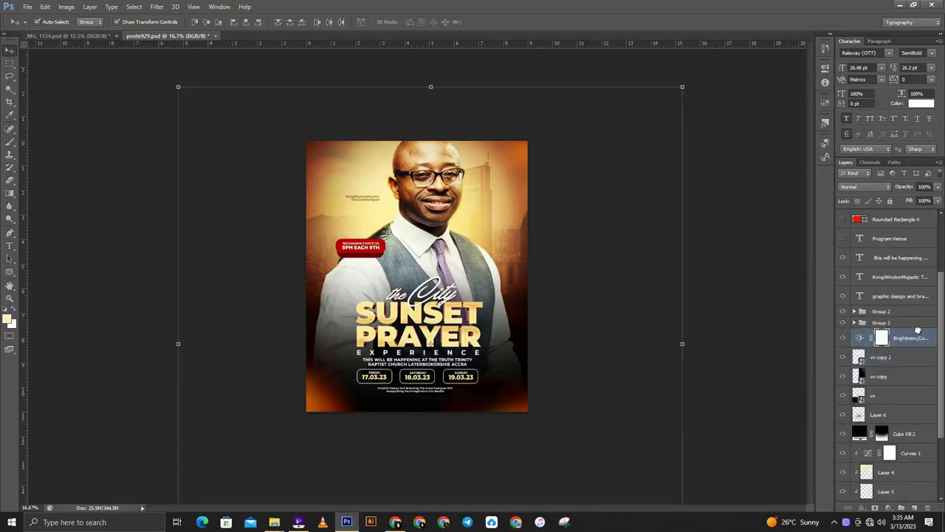
# Review the Brightness/Contrast settings: Contrast 51, Brightness 0.
pyautogui.press('z')
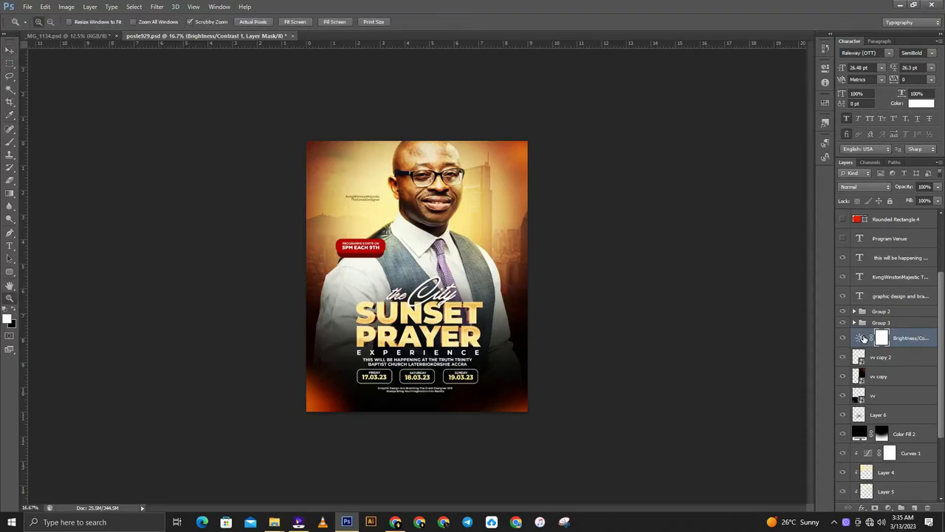
pyautogui.doubleClick(859, 338)
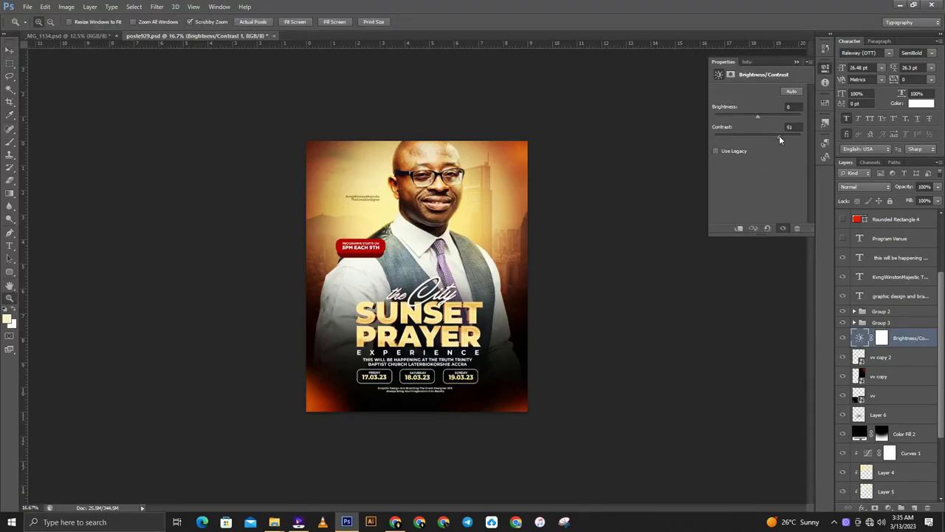
pyautogui.click(796, 61)
# Zoom in close on the man's face, then select the vv copy layer.
pyautogui.click(694, 198)
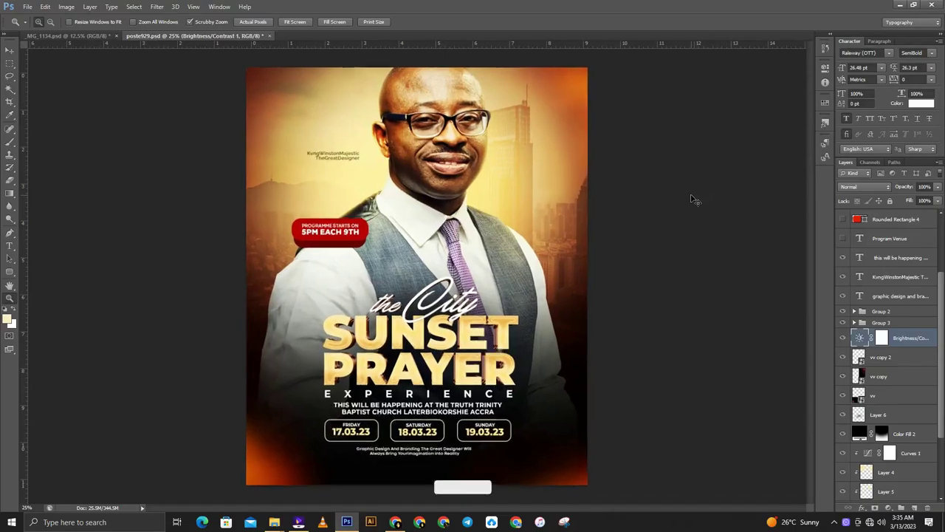
pyautogui.click(696, 199)
pyautogui.click(707, 204)
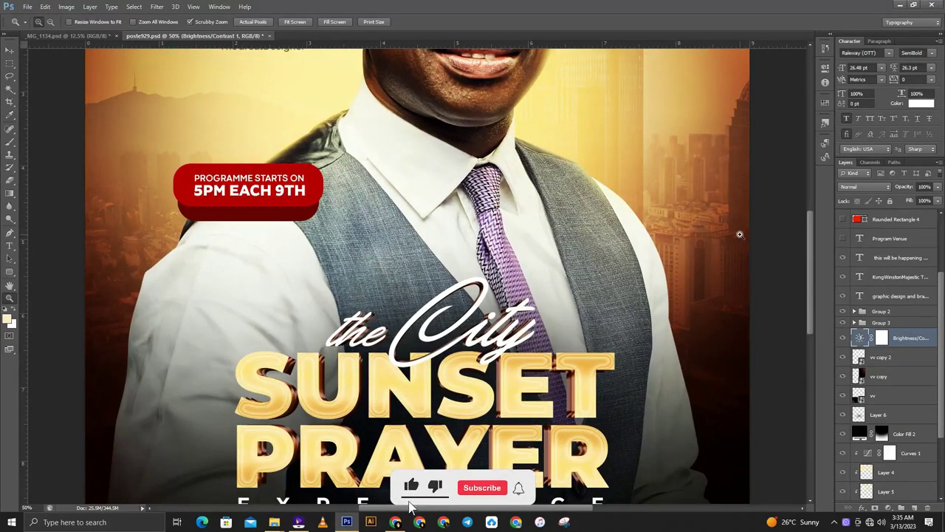
pyautogui.hotkey('ctrl', '+')
pyautogui.scroll(2, 778, 270)
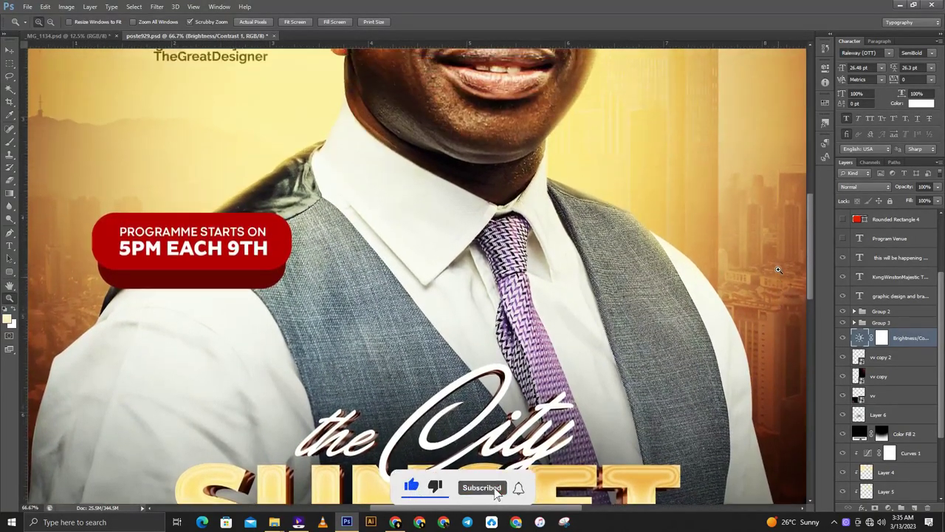
pyautogui.scroll(3, 778, 266)
pyautogui.scroll(3, 778, 260)
pyautogui.scroll(2, 779, 255)
pyautogui.scroll(2, 779, 254)
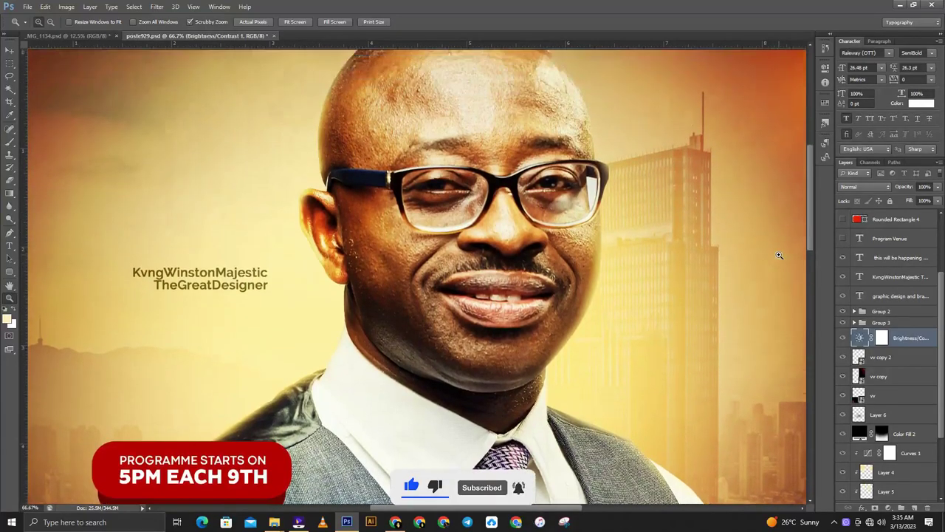
pyautogui.scroll(2, 779, 255)
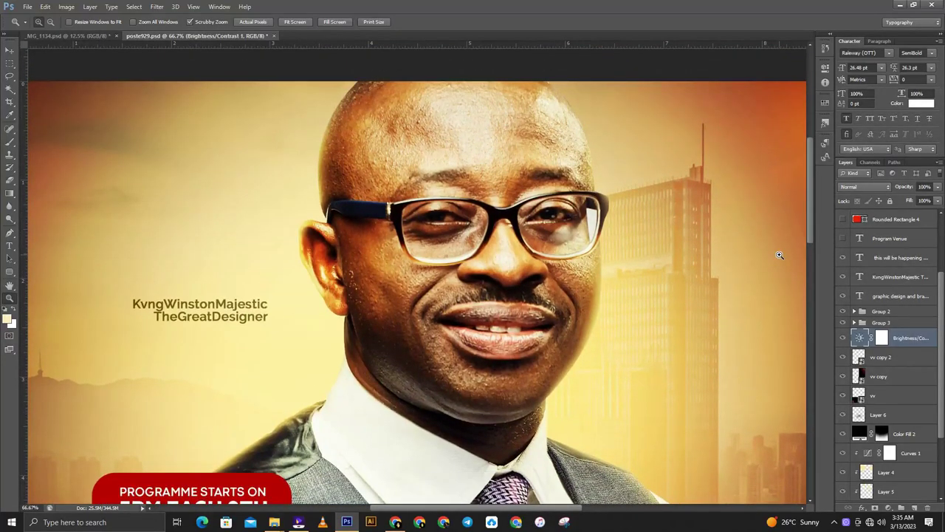
pyautogui.click(9, 49)
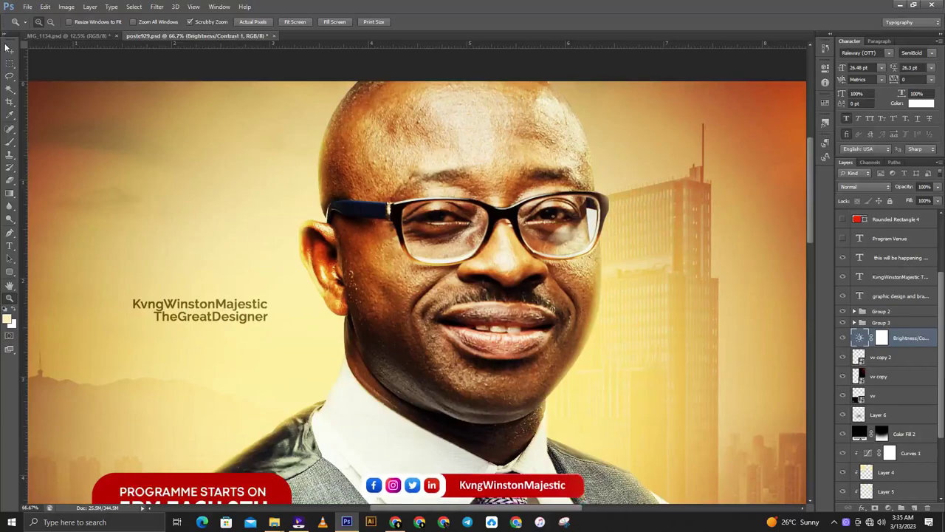
pyautogui.click(583, 326)
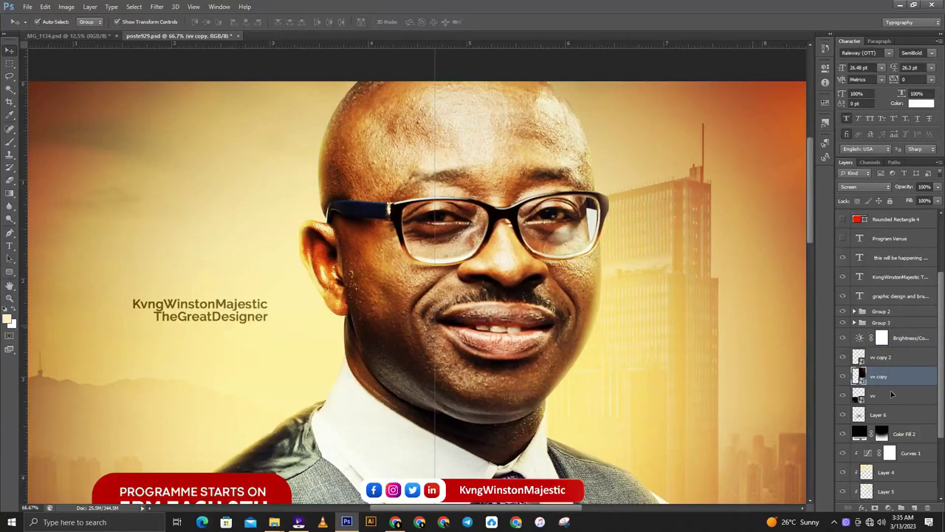
# Select Layer 5, set the brush size, and undo the stray white dab on the cheek.
pyautogui.scroll(-3, 890, 394)
pyautogui.click(867, 397)
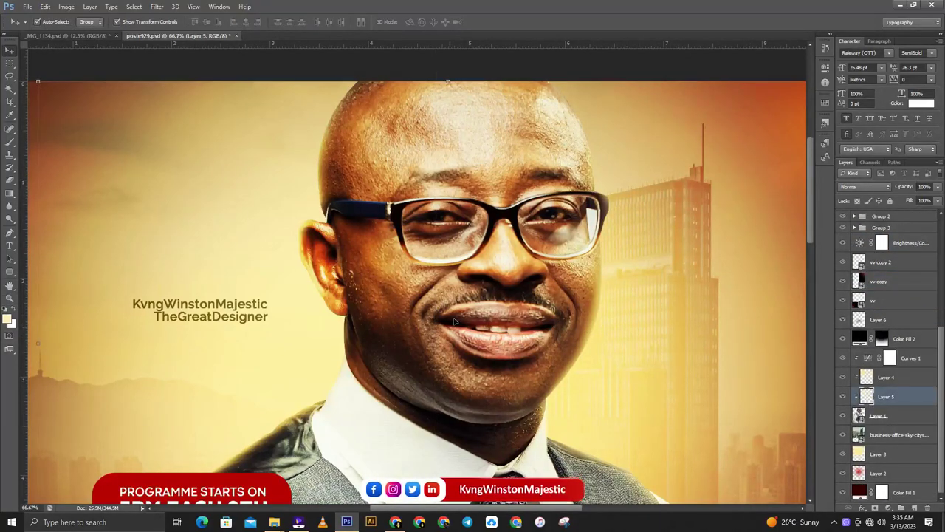
pyautogui.click(9, 144)
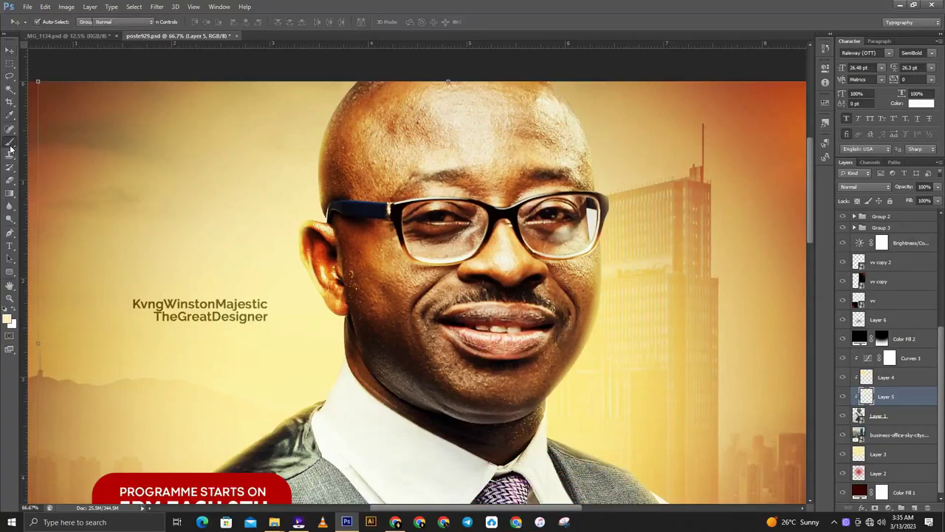
pyautogui.rightClick(629, 292)
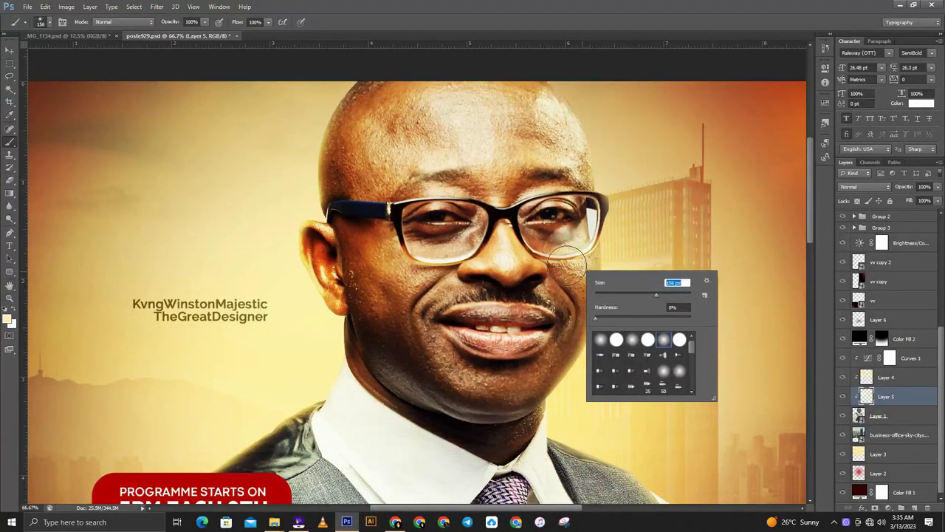
pyautogui.press('Return')
pyautogui.click(569, 284)
pyautogui.hotkey('ctrl', 'z')
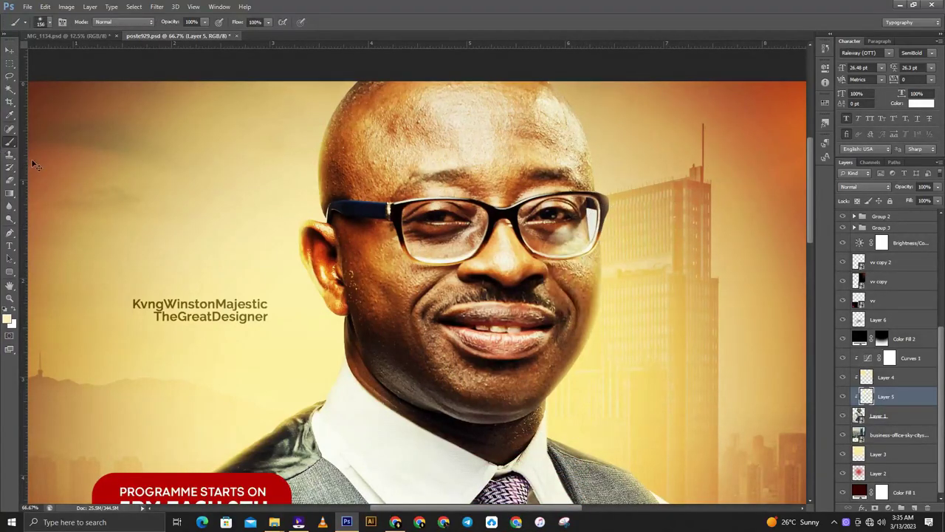
# Switch to the Eraser with a large soft-edged brush.
pyautogui.click(10, 185)
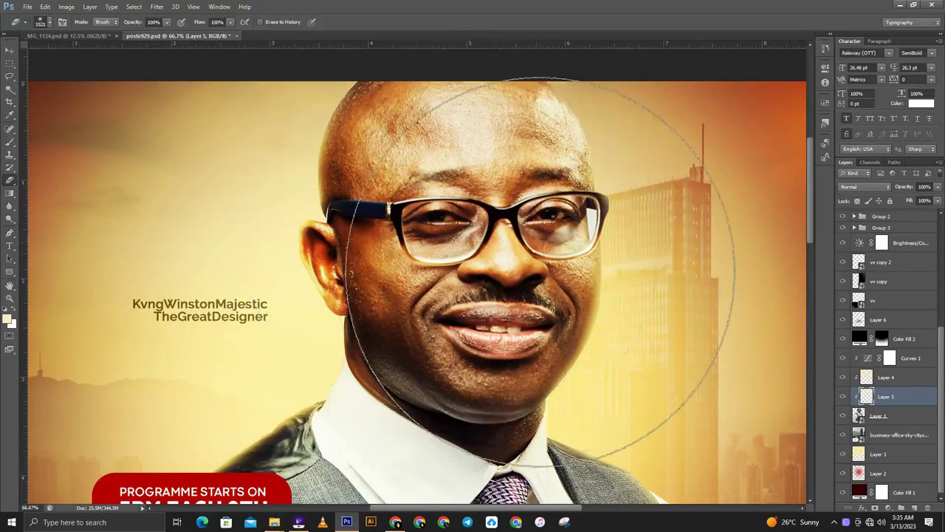
pyautogui.rightClick(656, 292)
pyautogui.press('Return')
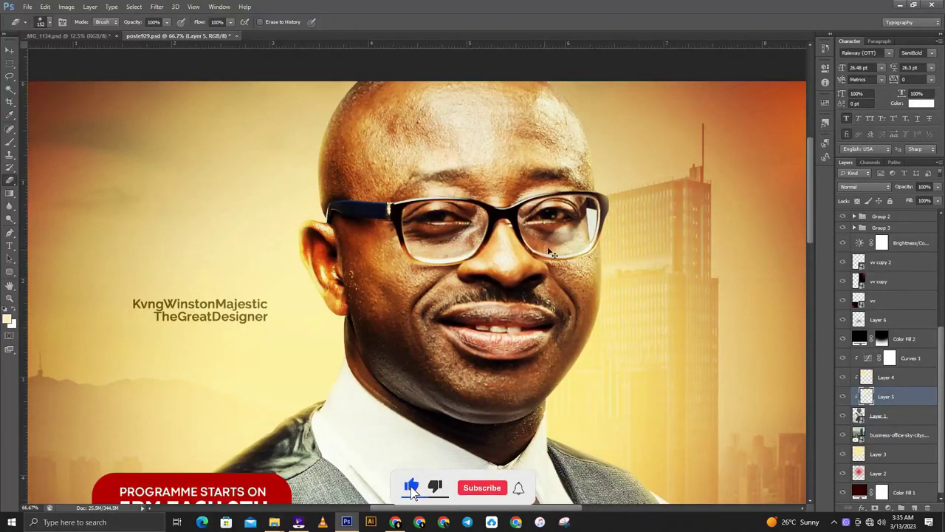
# Scroll through the flyer from the portrait down to the date boxes and back up.
pyautogui.scroll(-2, 652, 216)
pyautogui.scroll(-3, 652, 215)
pyautogui.scroll(-3, 652, 216)
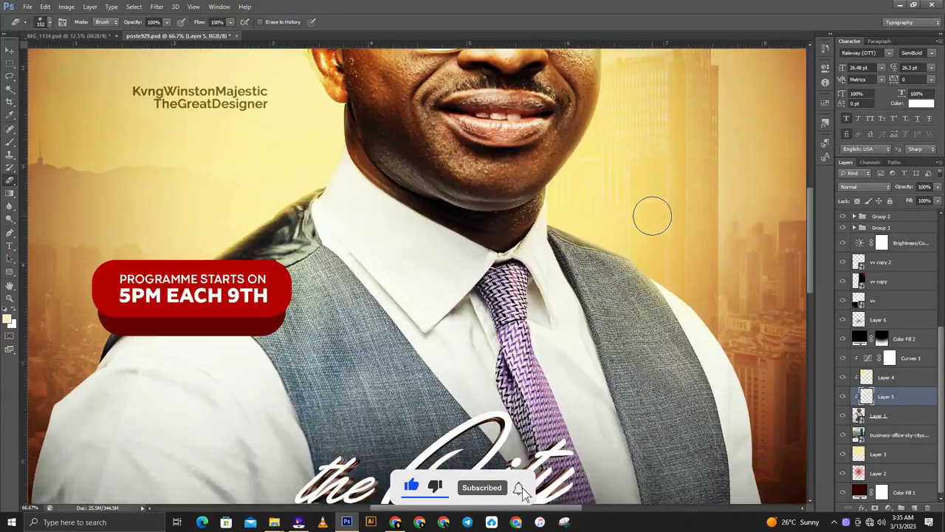
pyautogui.scroll(-2, 652, 216)
pyautogui.scroll(-2, 652, 215)
pyautogui.scroll(-3, 652, 216)
pyautogui.scroll(-2, 652, 216)
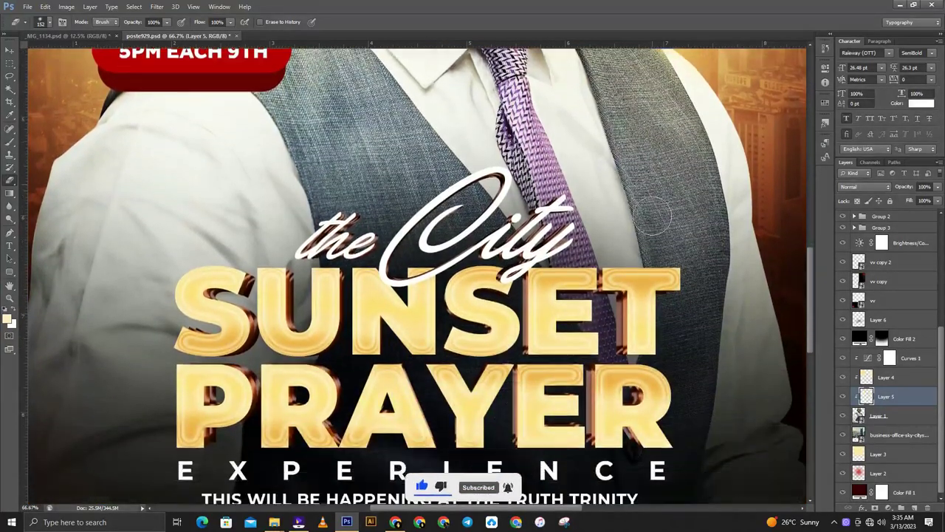
pyautogui.scroll(-3, 652, 216)
pyautogui.scroll(-2, 652, 216)
pyautogui.scroll(-2, 652, 215)
pyautogui.scroll(-2, 652, 216)
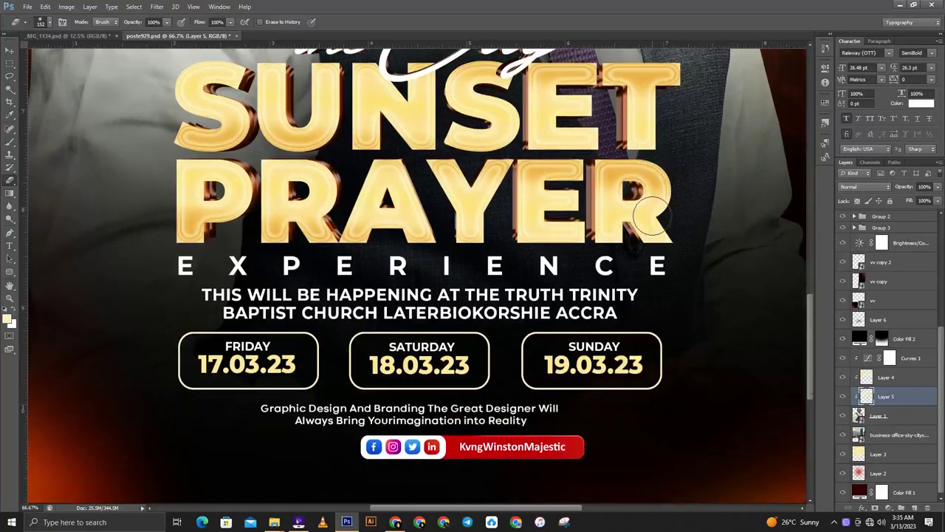
pyautogui.scroll(1, 652, 215)
pyautogui.scroll(3, 651, 216)
pyautogui.scroll(3, 652, 215)
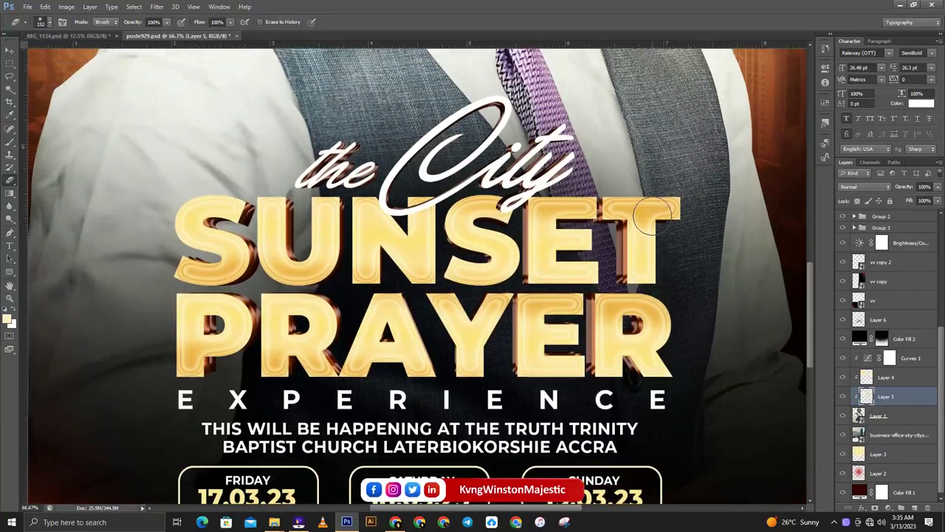
pyautogui.scroll(-1, 652, 215)
pyautogui.scroll(2, 652, 216)
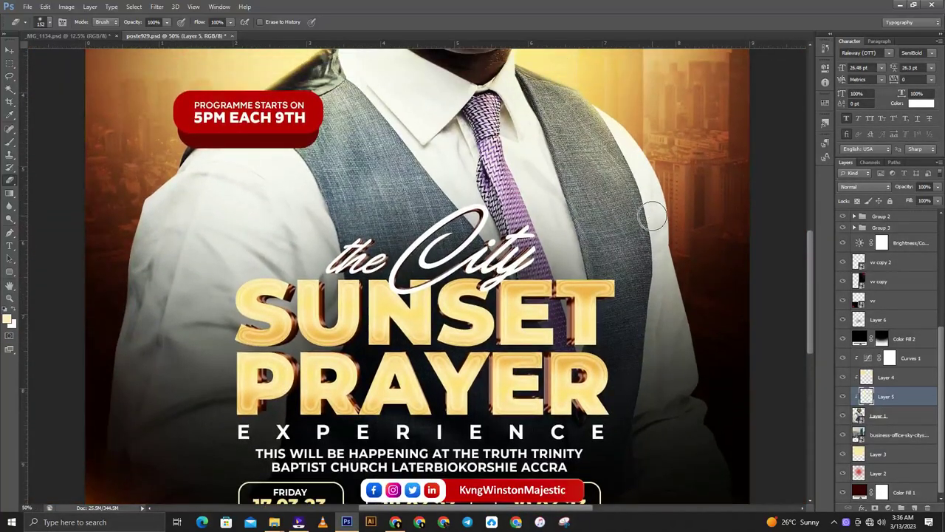
pyautogui.scroll(2, 652, 215)
pyautogui.scroll(2, 652, 215)
pyautogui.scroll(1, 652, 216)
pyautogui.scroll(2, 652, 216)
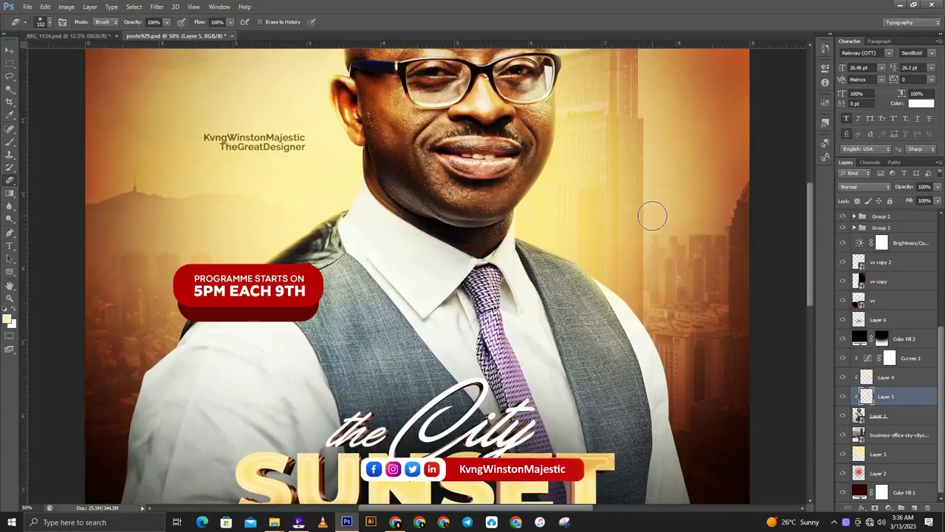
pyautogui.scroll(2, 652, 215)
pyautogui.scroll(2, 652, 215)
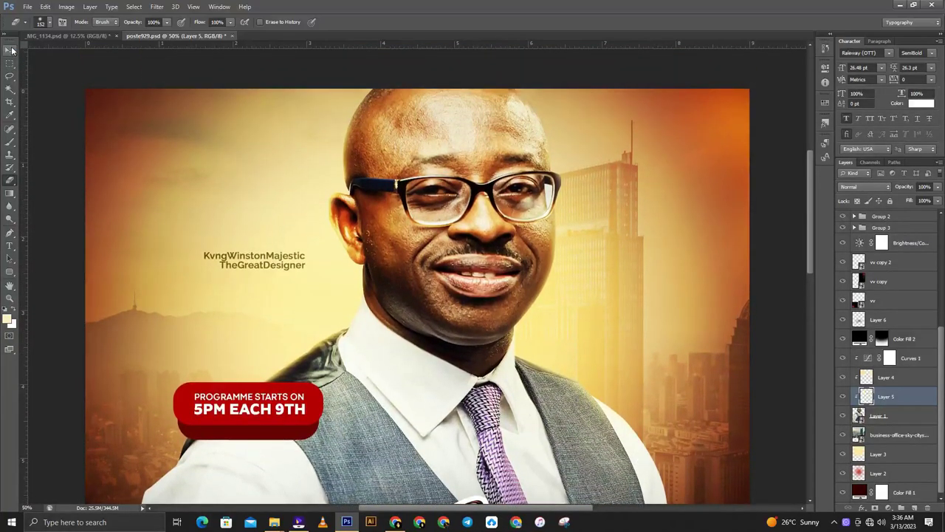
# Switch to the Move tool and zoom out to 25% to view the whole flyer.
pyautogui.click(780, 73)
pyautogui.scroll(-1, 780, 73)
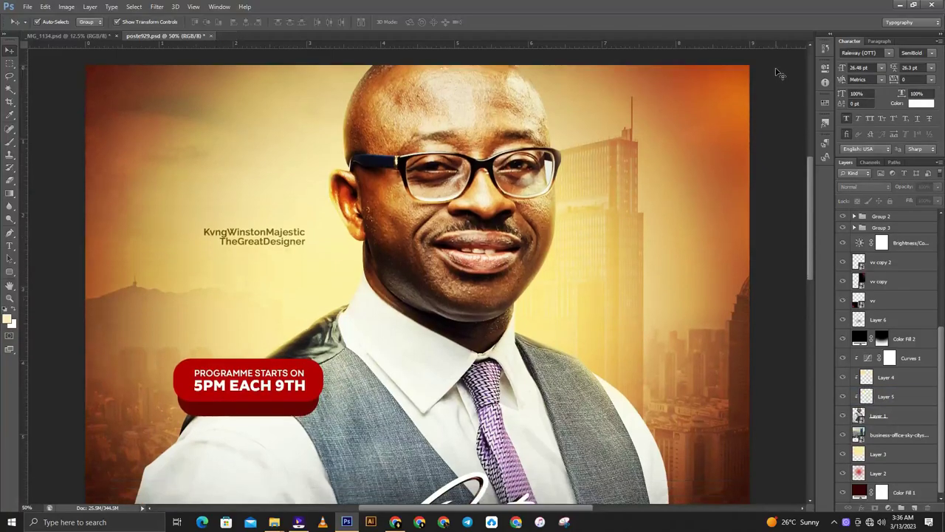
pyautogui.scroll(-1, 779, 73)
pyautogui.scroll(-1, 780, 73)
pyautogui.scroll(-2, 779, 73)
pyautogui.scroll(-1, 780, 73)
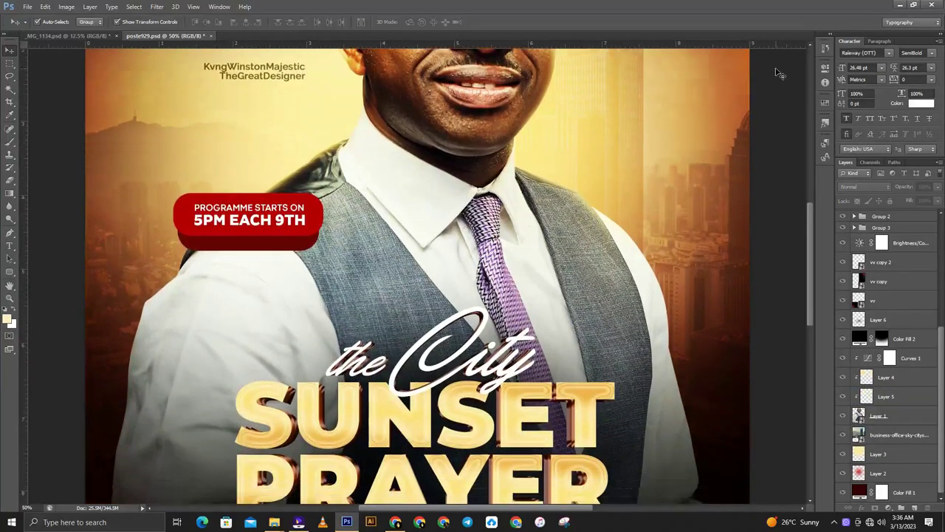
pyautogui.scroll(-1, 780, 73)
pyautogui.scroll(-1, 779, 73)
pyautogui.scroll(-2, 779, 74)
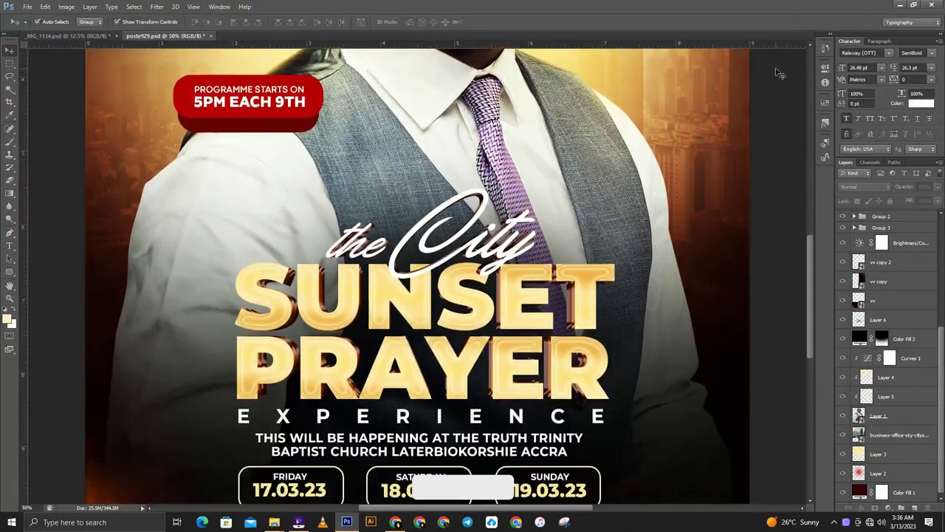
pyautogui.scroll(-1, 780, 73)
pyautogui.scroll(-1, 780, 73)
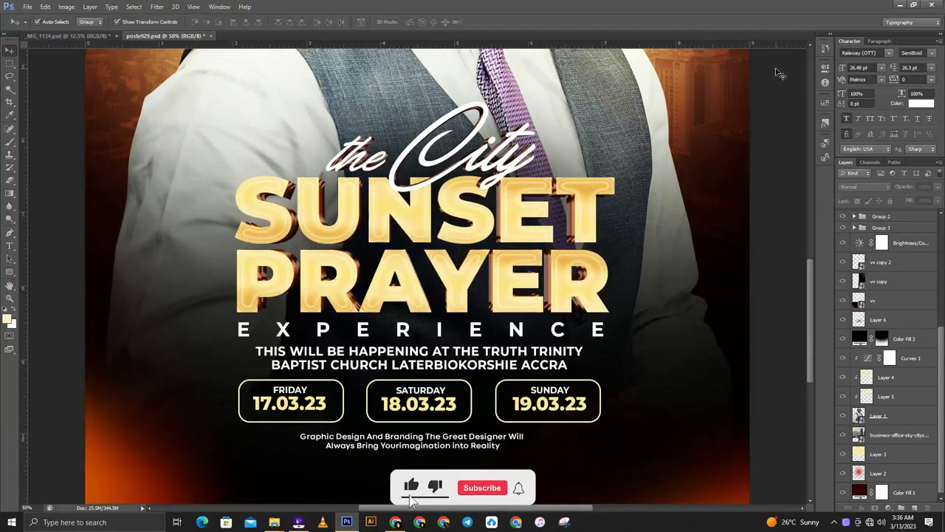
pyautogui.hotkey('ctrl', '-')
pyautogui.scroll(1, 763, 144)
pyautogui.scroll(1, 764, 143)
pyautogui.scroll(2, 764, 137)
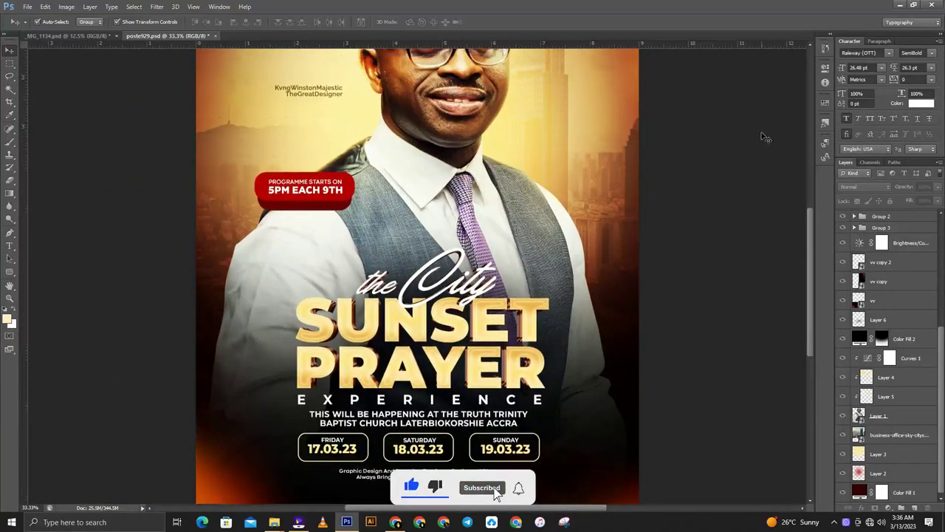
pyautogui.scroll(1, 764, 138)
pyautogui.scroll(1, 764, 138)
pyautogui.scroll(1, 764, 137)
pyautogui.scroll(-1, 764, 137)
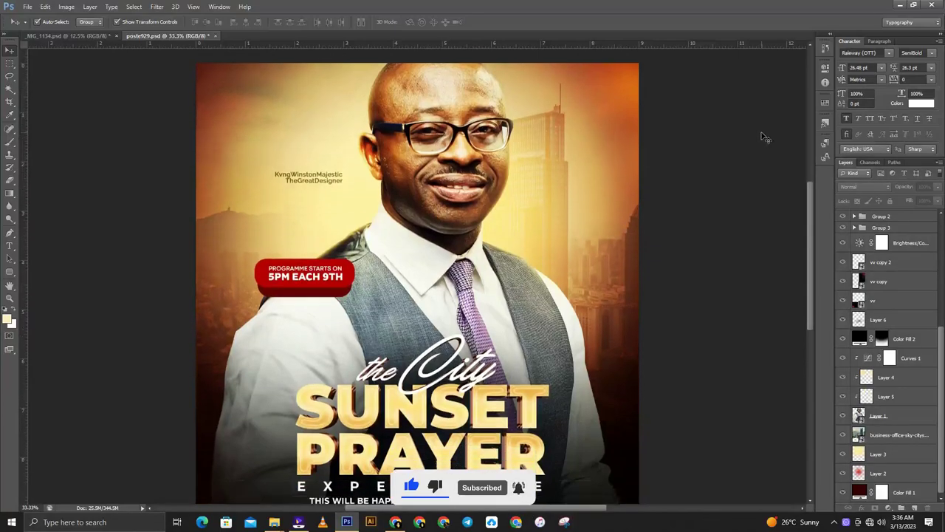
pyautogui.scroll(-1, 764, 137)
pyautogui.scroll(-2, 764, 137)
pyautogui.scroll(-1, 764, 138)
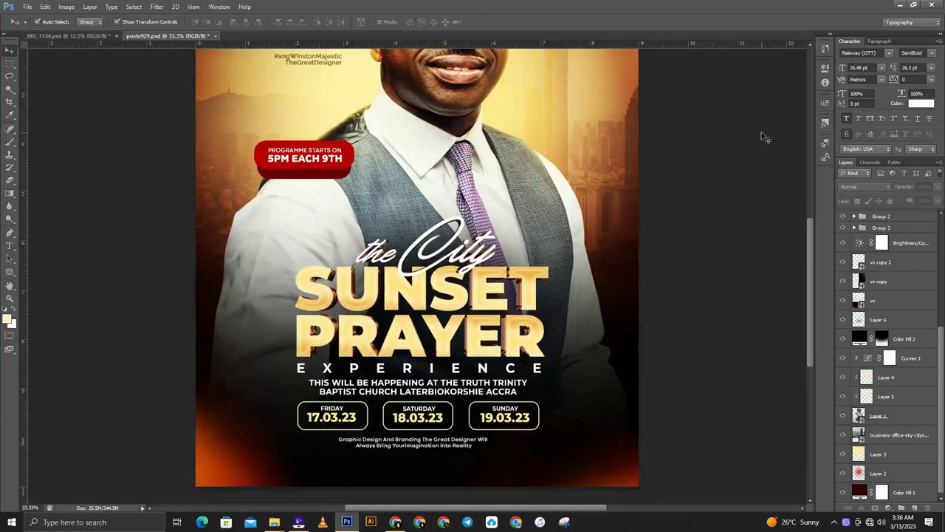
pyautogui.hotkey('ctrl', '-')
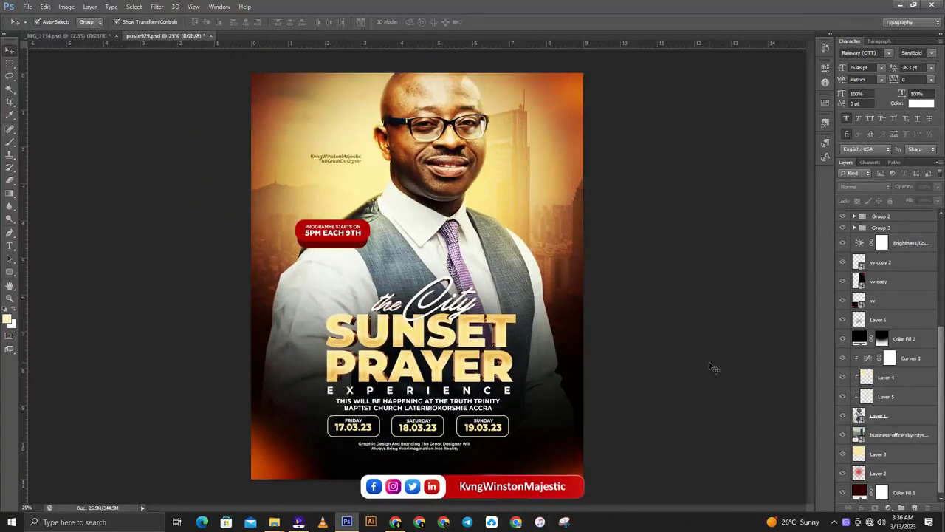